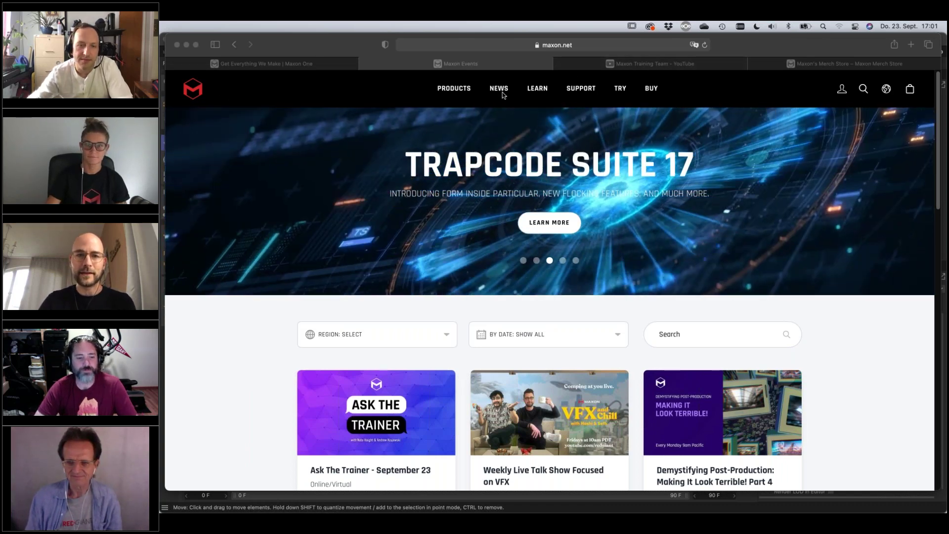
- Look through the upcoming events on the Maxon Events page, including Ask The Trainer and the Cinema 4D beginners workshops
{"action": "left_click", "coordinate": [502, 93]}
{"action": "mouse_move", "coordinate": [503, 93]}
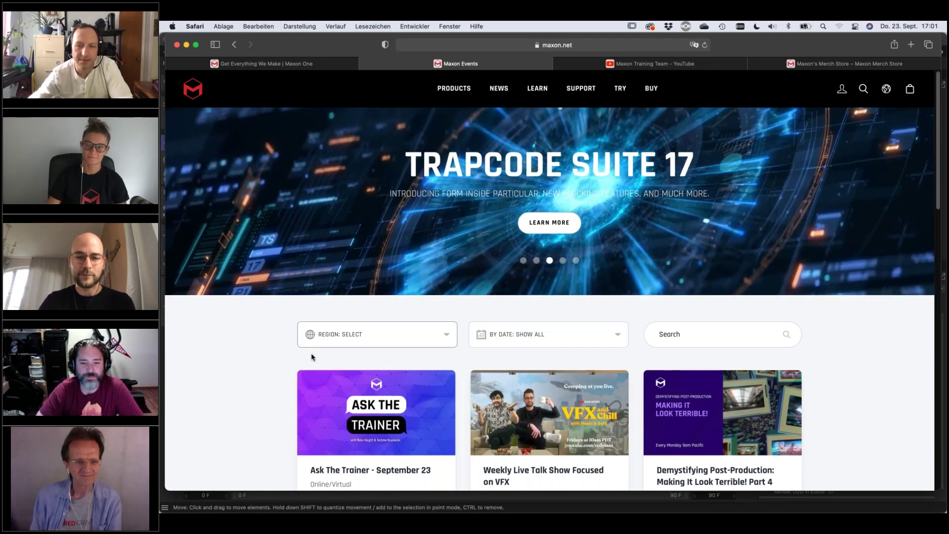
{"action": "scroll", "coordinate": [368, 356], "scroll_direction": "down", "scroll_amount": 1}
{"action": "scroll", "coordinate": [368, 356], "scroll_direction": "down", "scroll_amount": 8}
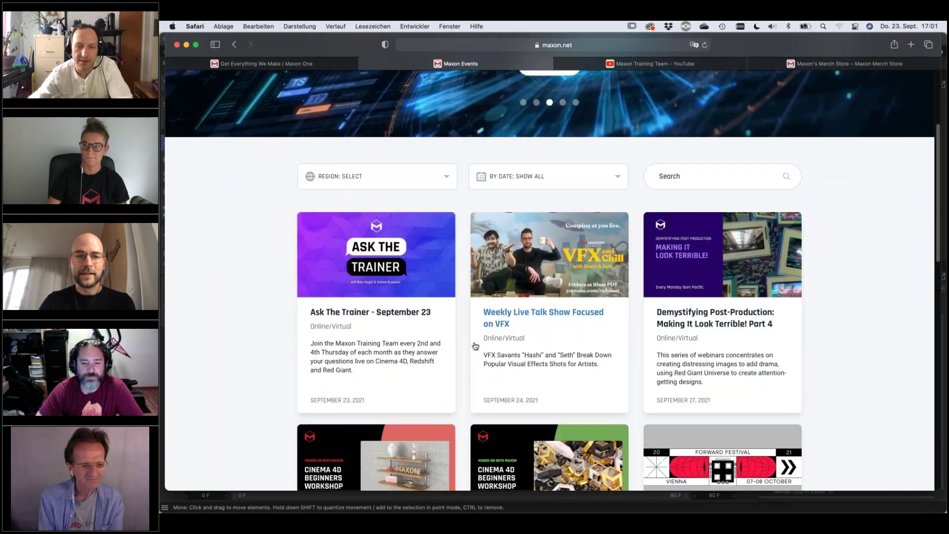
{"action": "scroll", "coordinate": [464, 352], "scroll_direction": "down", "scroll_amount": 6}
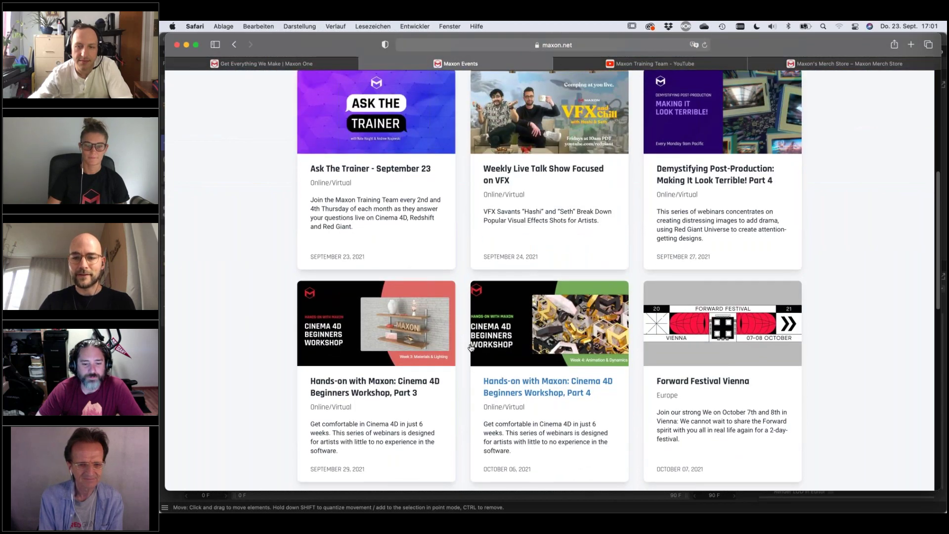
{"action": "scroll", "coordinate": [459, 348], "scroll_direction": "down", "scroll_amount": 7}
{"action": "scroll", "coordinate": [458, 349], "scroll_direction": "up", "scroll_amount": 15}
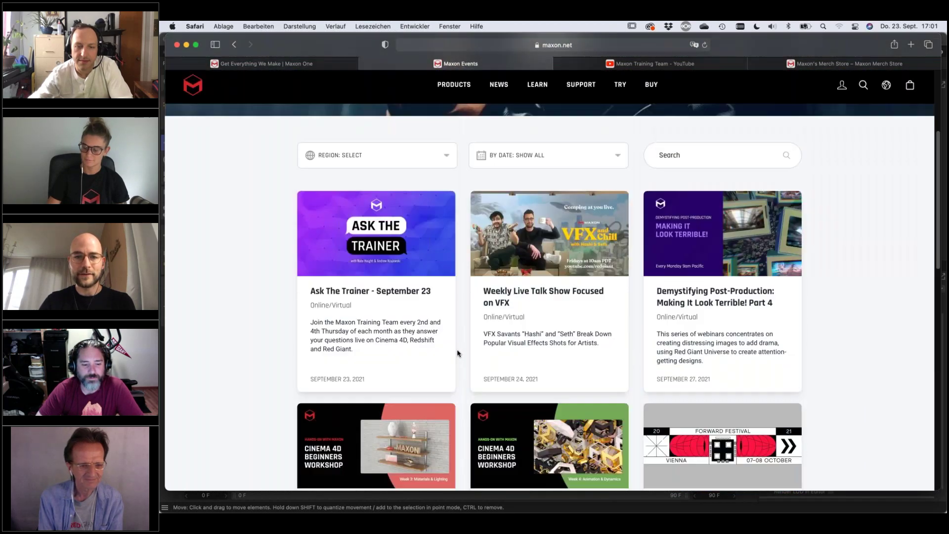
{"action": "scroll", "coordinate": [457, 353], "scroll_direction": "up", "scroll_amount": 5}
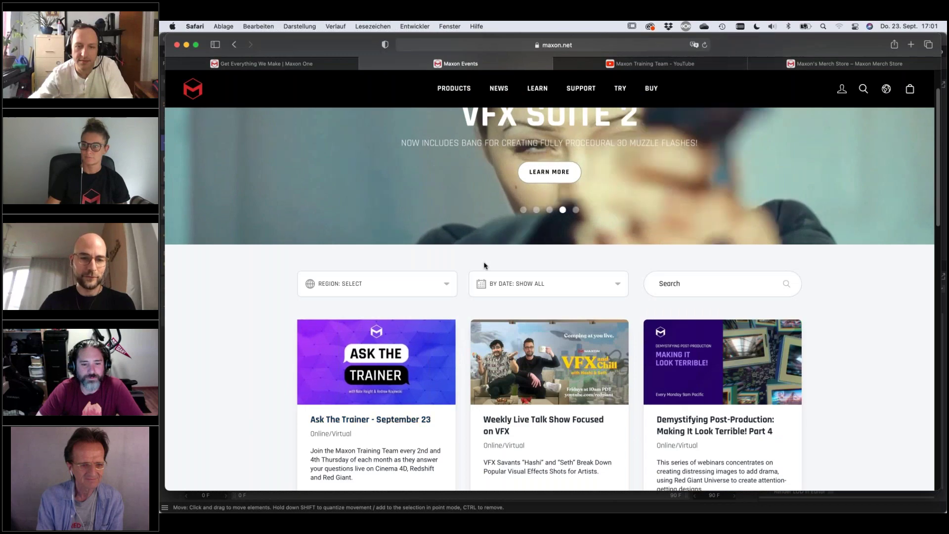
{"action": "scroll", "coordinate": [282, 326], "scroll_direction": "down", "scroll_amount": 1}
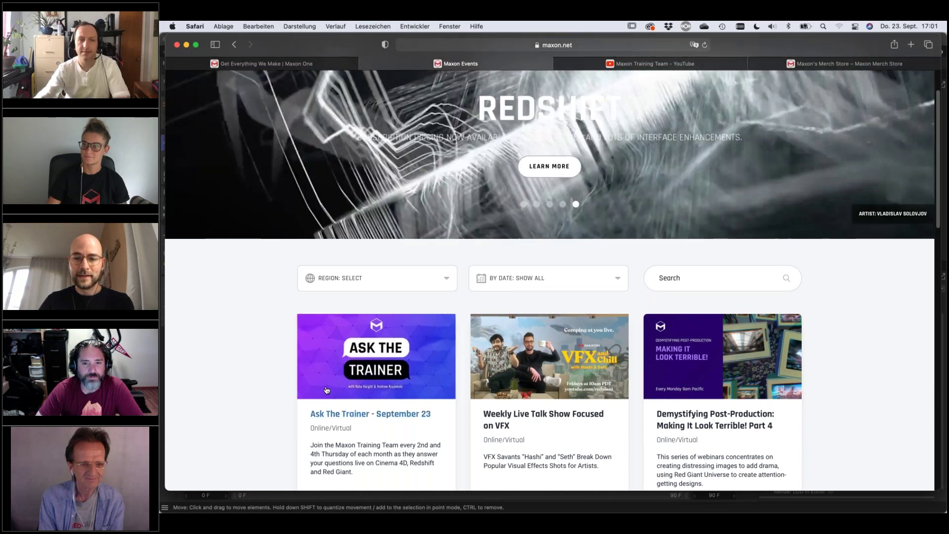
{"action": "scroll", "coordinate": [311, 355], "scroll_direction": "down", "scroll_amount": 1}
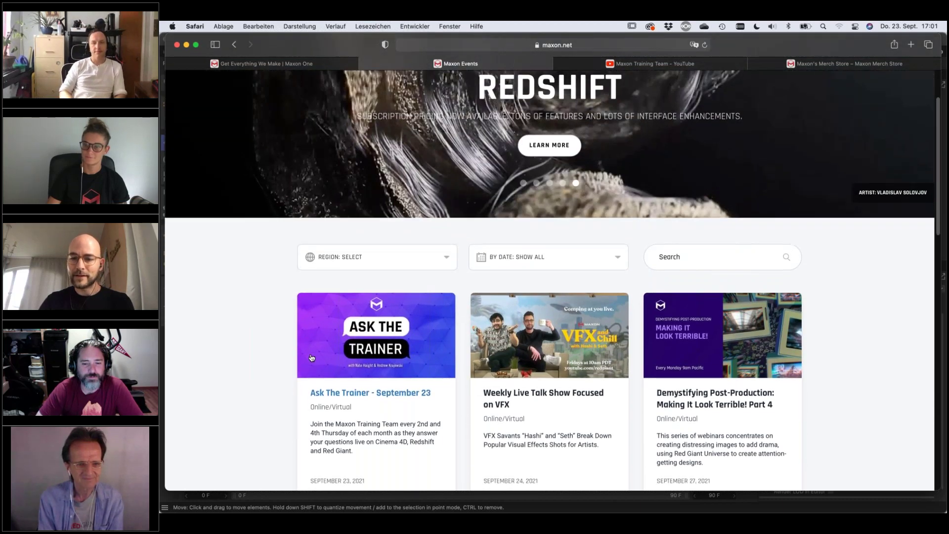
{"action": "scroll", "coordinate": [336, 349], "scroll_direction": "down", "scroll_amount": 3}
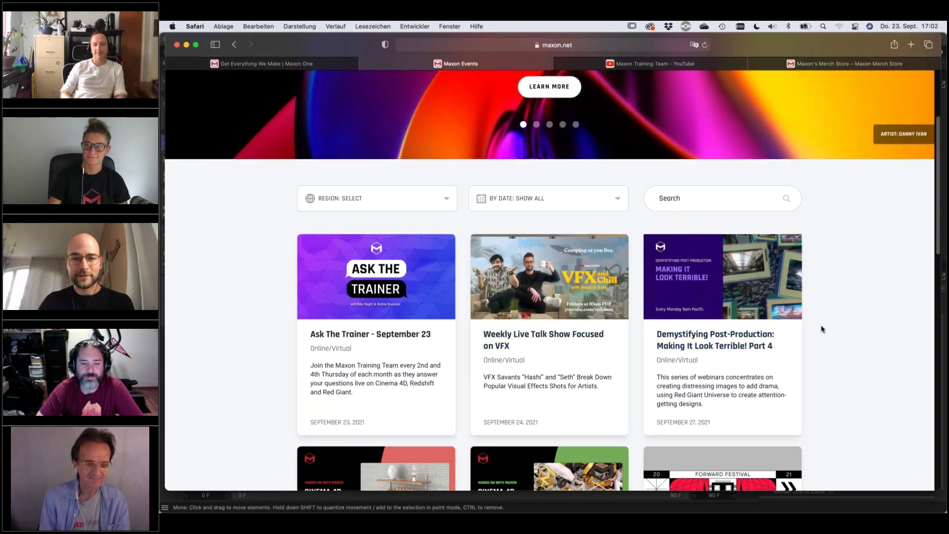
{"action": "scroll", "coordinate": [822, 329], "scroll_direction": "down", "scroll_amount": 1}
{"action": "scroll", "coordinate": [822, 329], "scroll_direction": "down", "scroll_amount": 4}
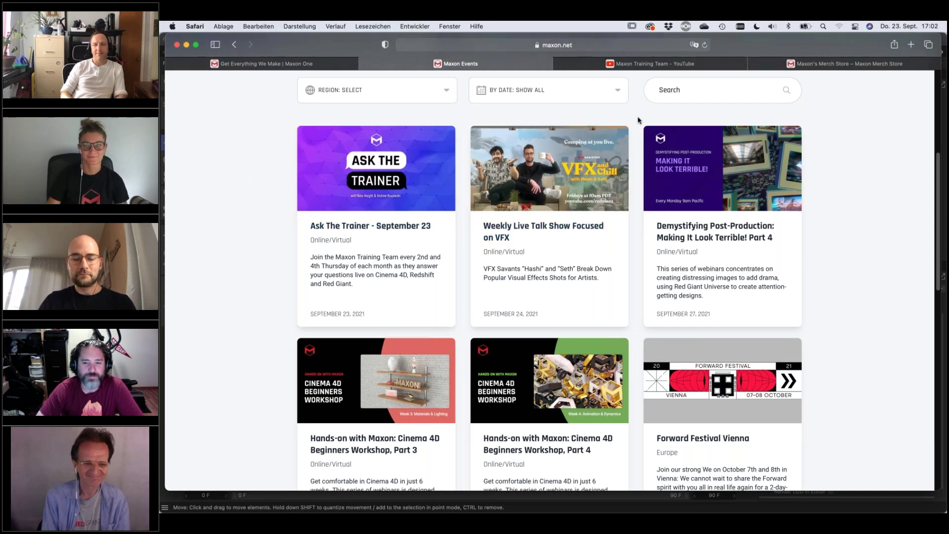
- Look through the Maxon Training Team's uploads on YouTube and bring up the Maxon Merch Store page
{"action": "left_click", "coordinate": [651, 69]}
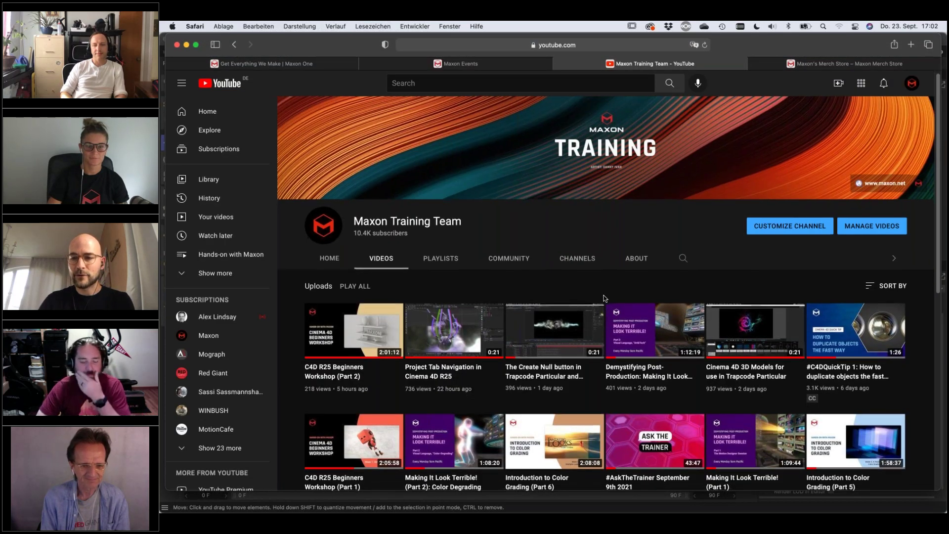
{"action": "scroll", "coordinate": [603, 298], "scroll_direction": "down", "scroll_amount": 1}
{"action": "scroll", "coordinate": [602, 300], "scroll_direction": "down", "scroll_amount": 8}
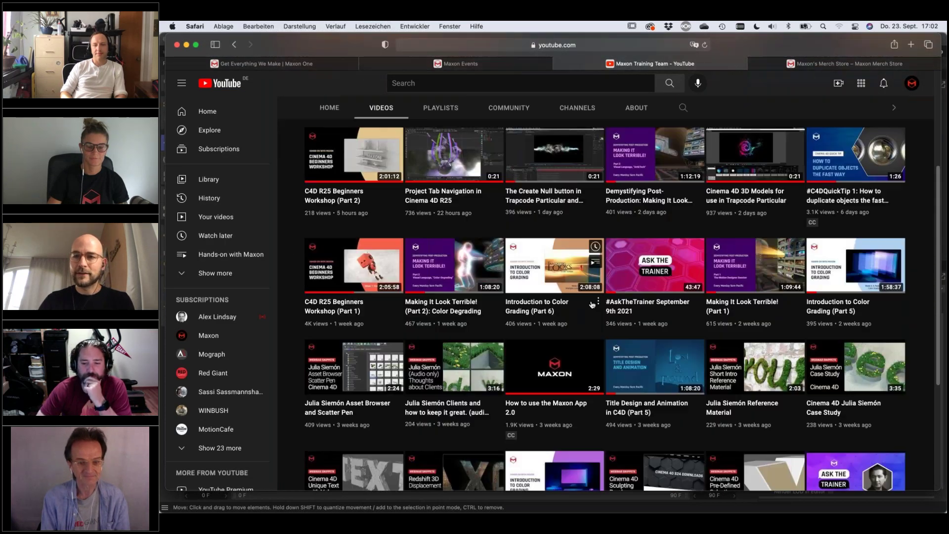
{"action": "scroll", "coordinate": [583, 305], "scroll_direction": "up", "scroll_amount": 10}
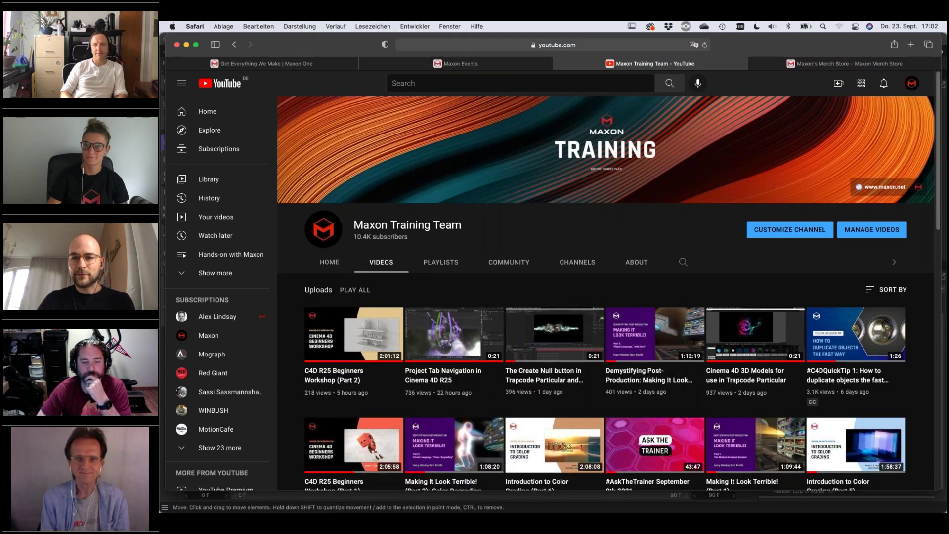
{"action": "left_click", "coordinate": [814, 64]}
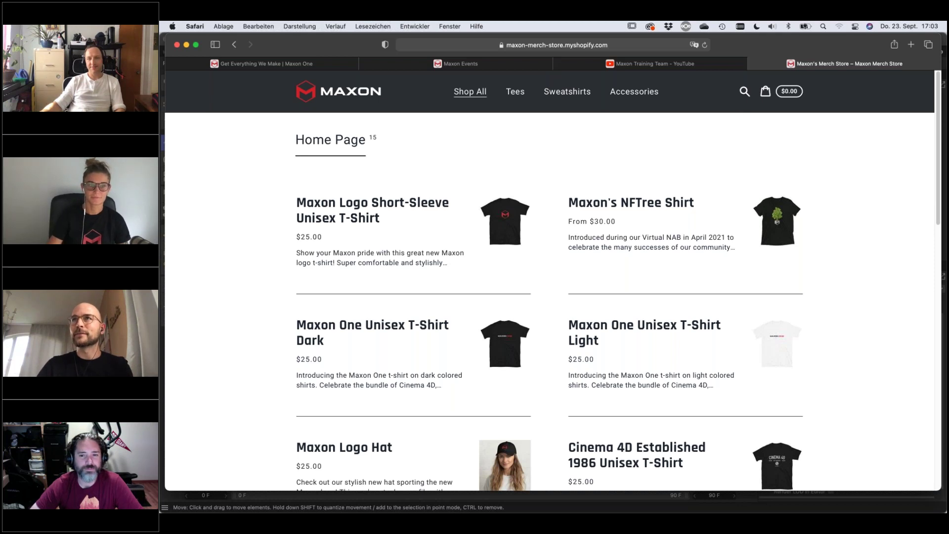
- Switch to After Effects and swing the Bang pistol's muzzle inward and back out to about 2610, 1069
{"action": "key", "text": "super+Tab"}
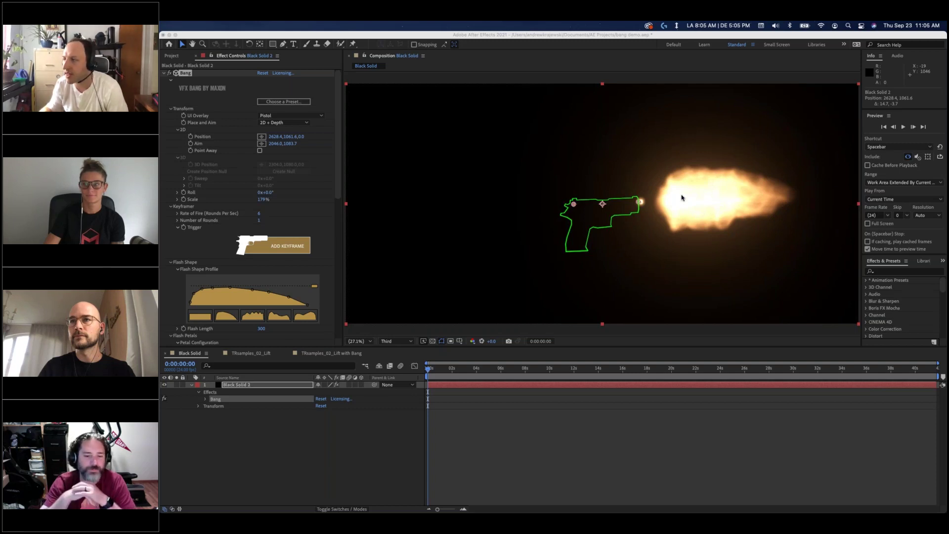
{"action": "left_click", "coordinate": [640, 203]}
{"action": "left_click_drag", "start_coordinate": [634, 206], "coordinate": [603, 211]}
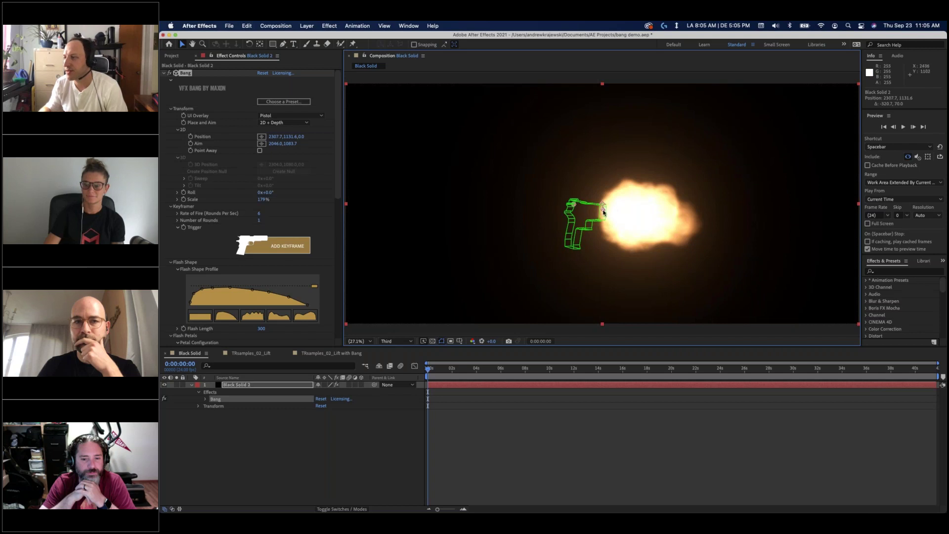
{"action": "left_click_drag", "start_coordinate": [602, 209], "coordinate": [637, 205]}
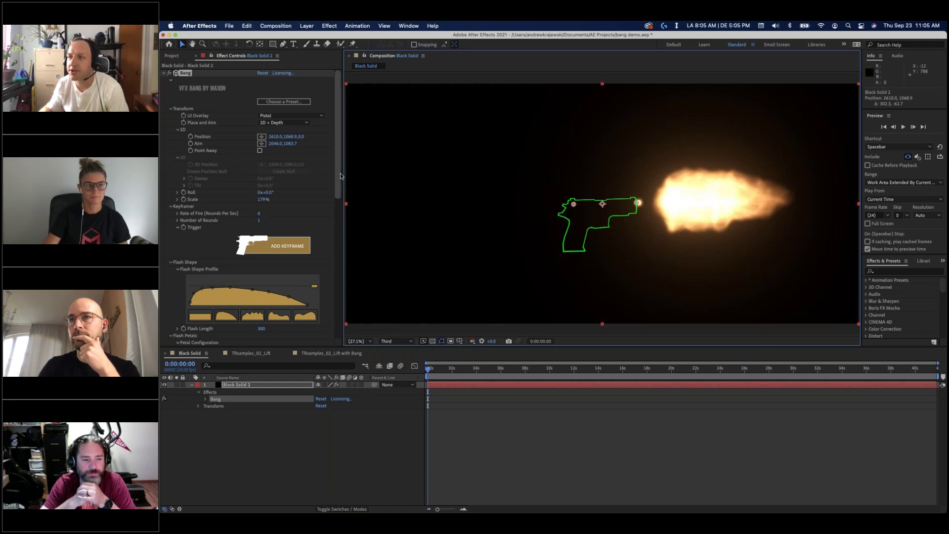
- Reshape the Flash Shape Profile curve with a dip and a following bump, and raise and lower its overall height
{"action": "scroll", "coordinate": [295, 196], "scroll_direction": "down", "scroll_amount": 5}
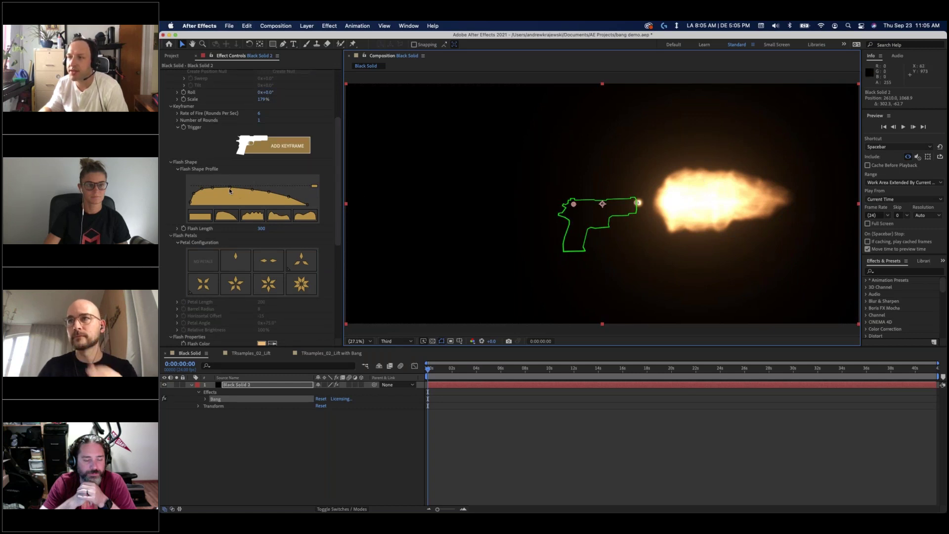
{"action": "left_click_drag", "start_coordinate": [229, 188], "coordinate": [230, 194]}
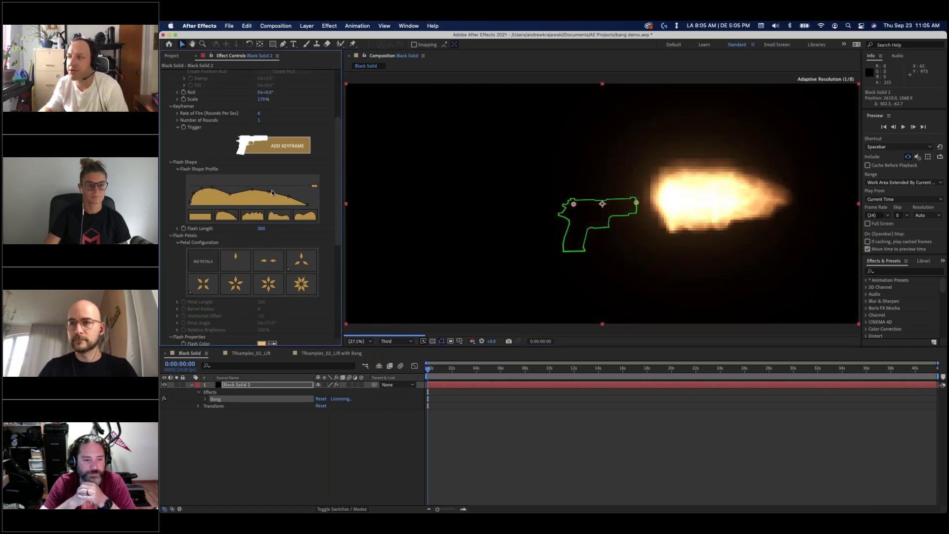
{"action": "left_click_drag", "start_coordinate": [254, 190], "coordinate": [254, 187]}
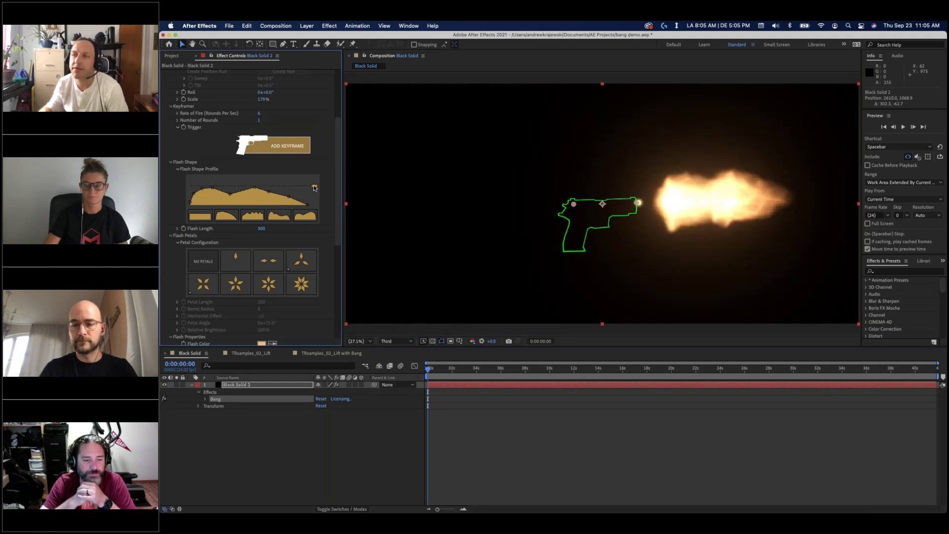
{"action": "left_click_drag", "start_coordinate": [314, 188], "coordinate": [315, 184]}
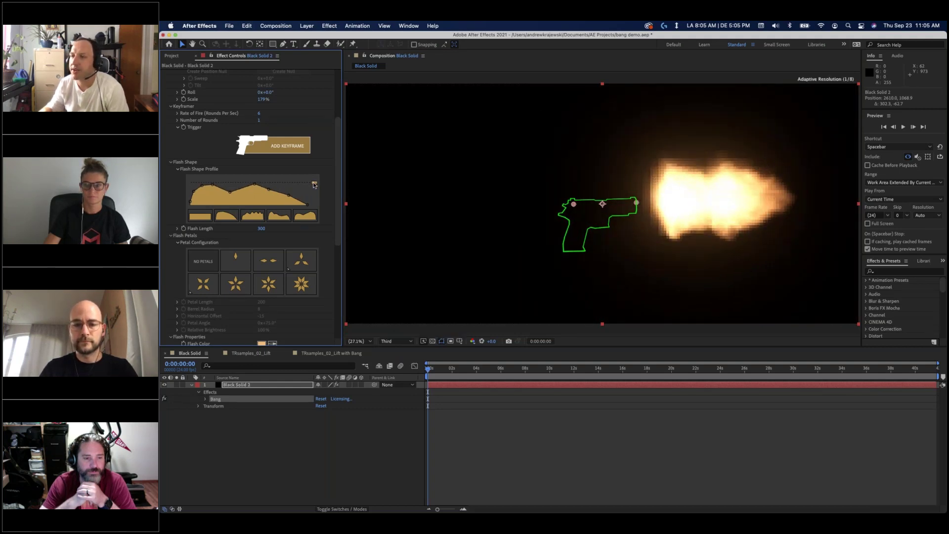
{"action": "left_click_drag", "start_coordinate": [314, 184], "coordinate": [314, 189]}
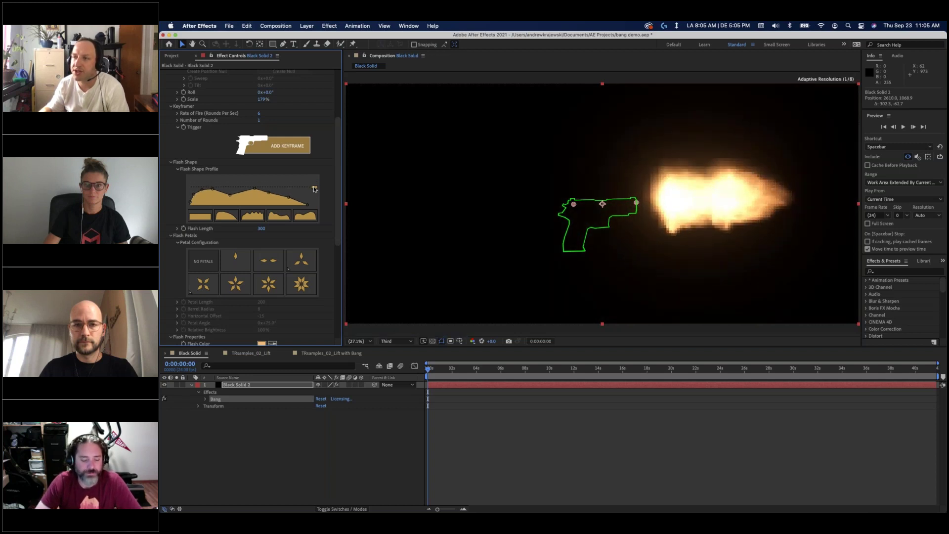
- Try the flat rectangular preset for the Flash Shape Profile and undo the profile changes
{"action": "left_click", "coordinate": [207, 219]}
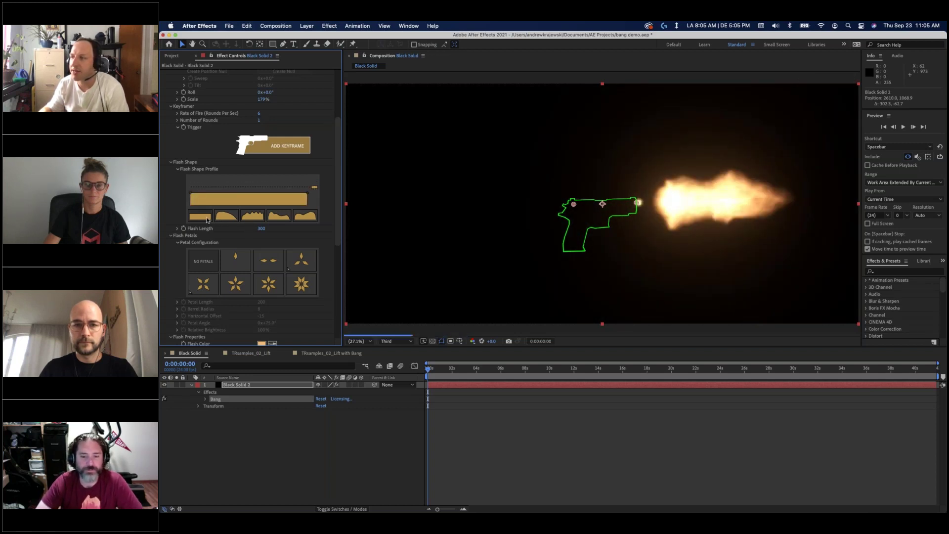
{"action": "key", "text": "super+z"}
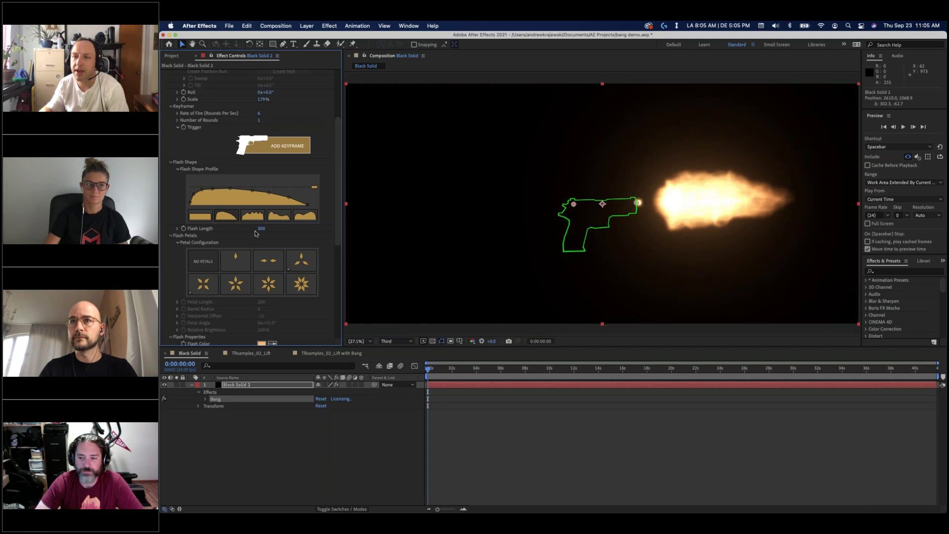
- Try the Assault Rifle option for Bang's UI Overlay and set the overlay back to Pistol
{"action": "scroll", "coordinate": [256, 233], "scroll_direction": "up", "scroll_amount": 5}
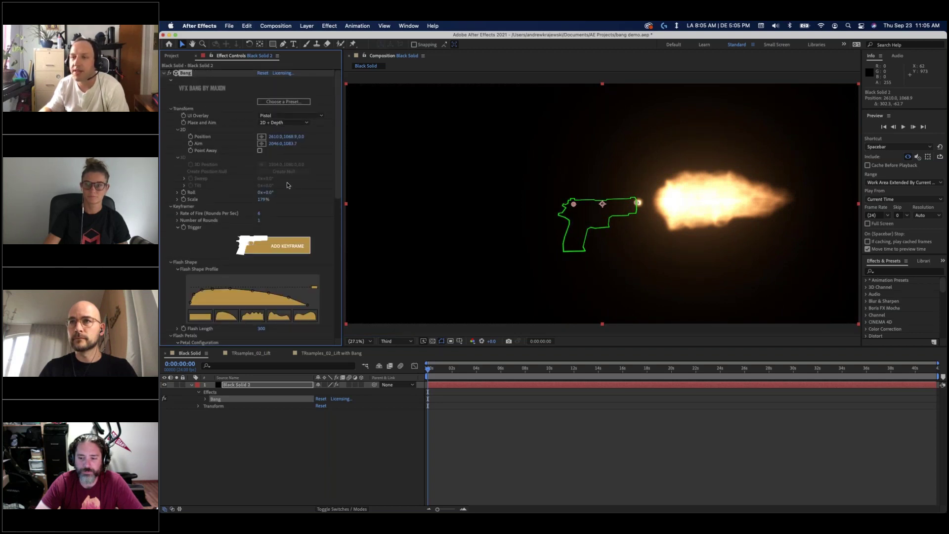
{"action": "scroll", "coordinate": [286, 184], "scroll_direction": "down", "scroll_amount": 3}
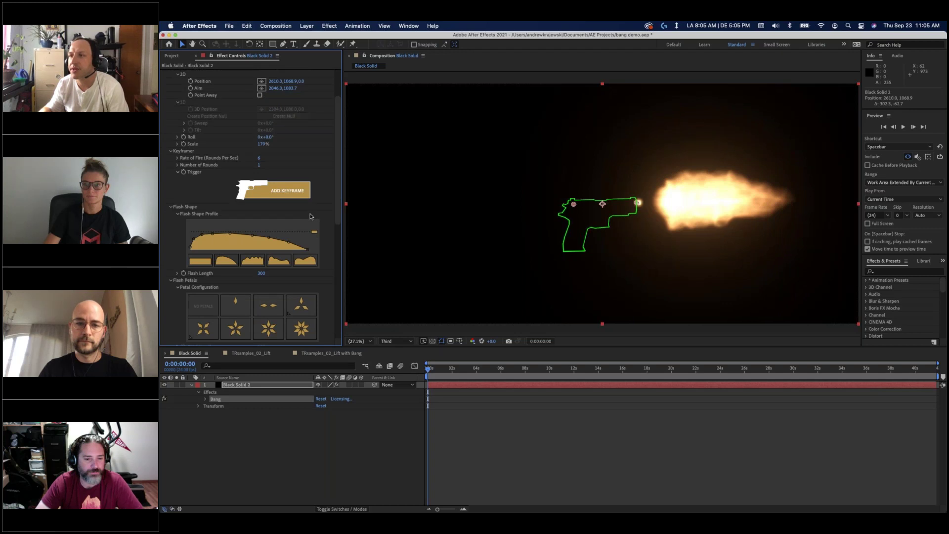
{"action": "scroll", "coordinate": [311, 216], "scroll_direction": "up", "scroll_amount": 2}
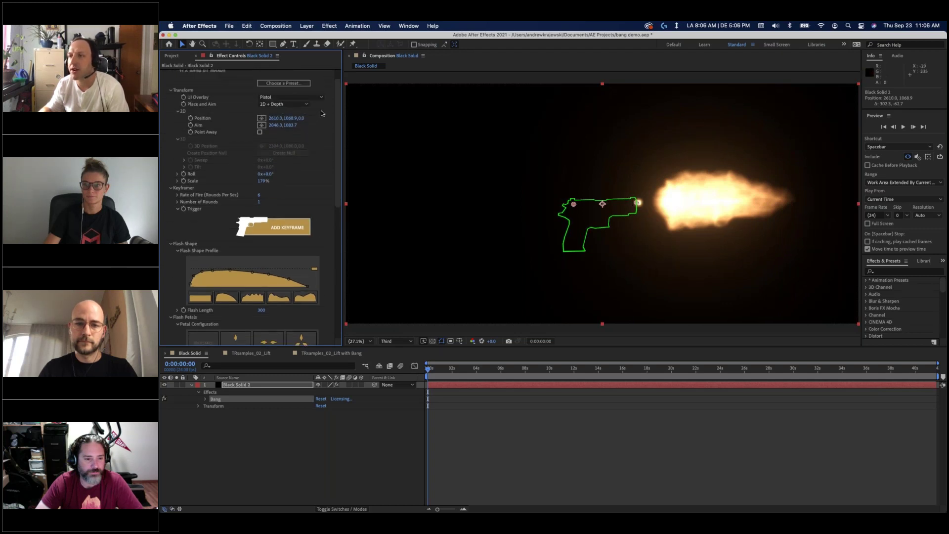
{"action": "left_click", "coordinate": [302, 97]}
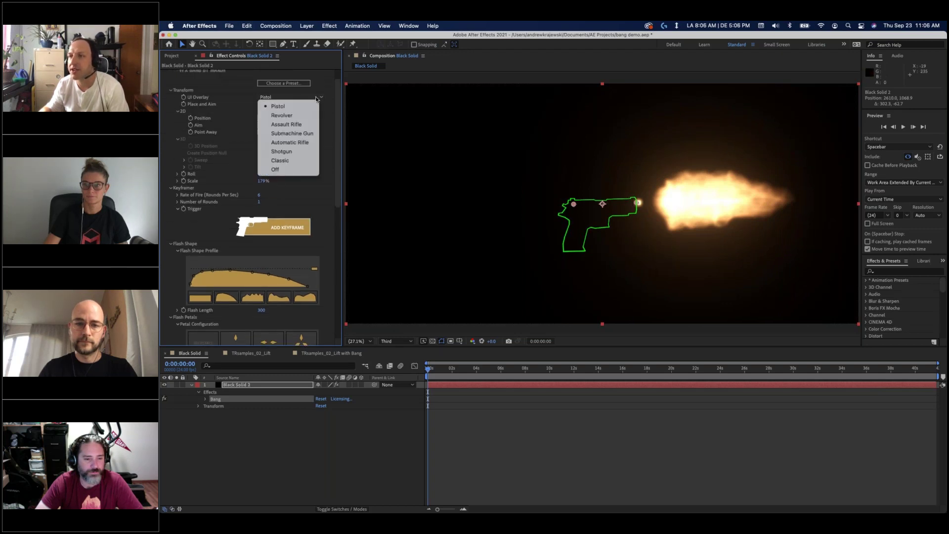
{"action": "left_click", "coordinate": [307, 124]}
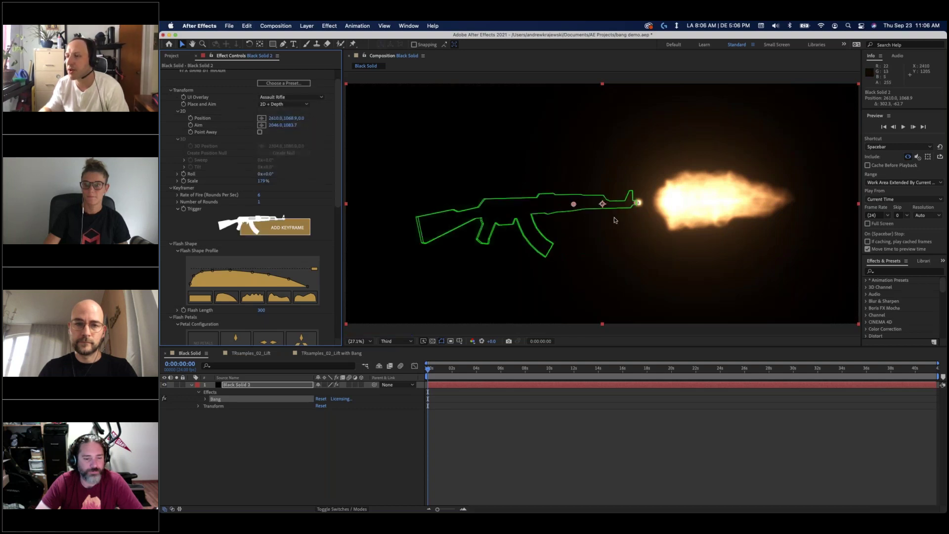
{"action": "left_click", "coordinate": [301, 98]}
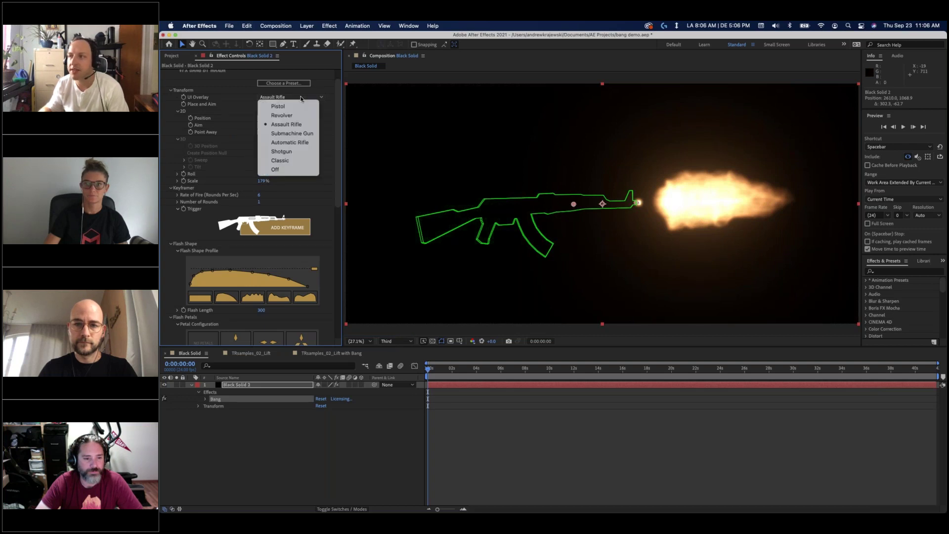
{"action": "left_click", "coordinate": [296, 107]}
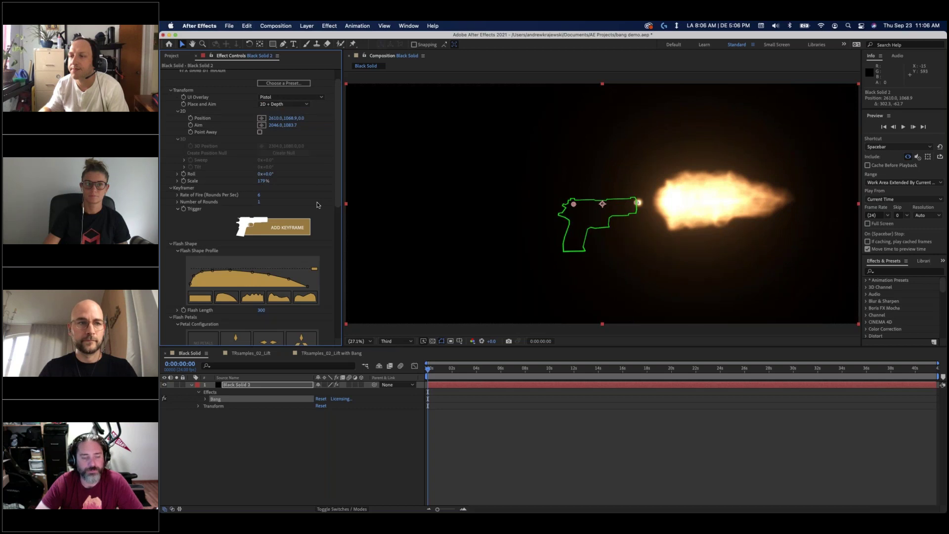
- Set the Flash Petals configuration of the muzzle flash to Six Star
{"action": "scroll", "coordinate": [317, 204], "scroll_direction": "down", "scroll_amount": 3}
{"action": "scroll", "coordinate": [317, 205], "scroll_direction": "down", "scroll_amount": 3}
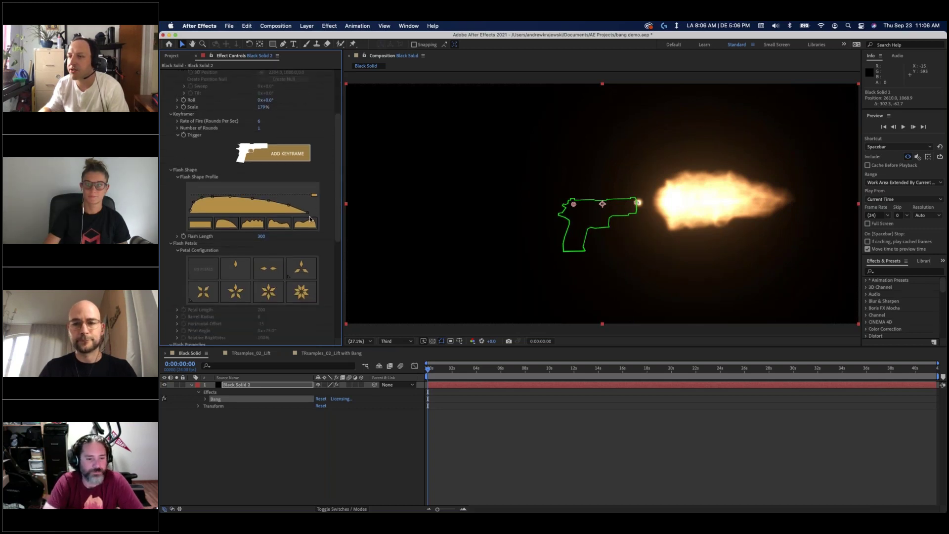
{"action": "scroll", "coordinate": [296, 212], "scroll_direction": "down", "scroll_amount": 3}
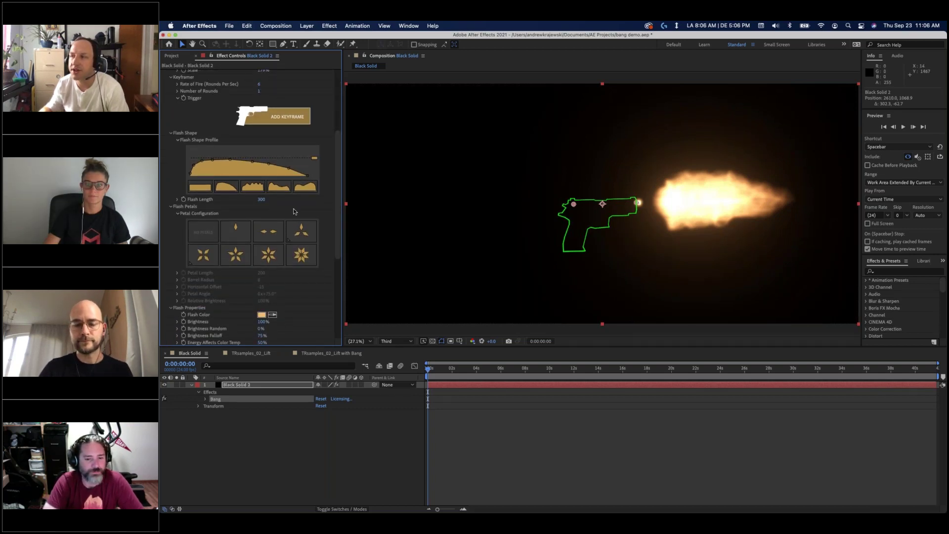
{"action": "left_click", "coordinate": [268, 255]}
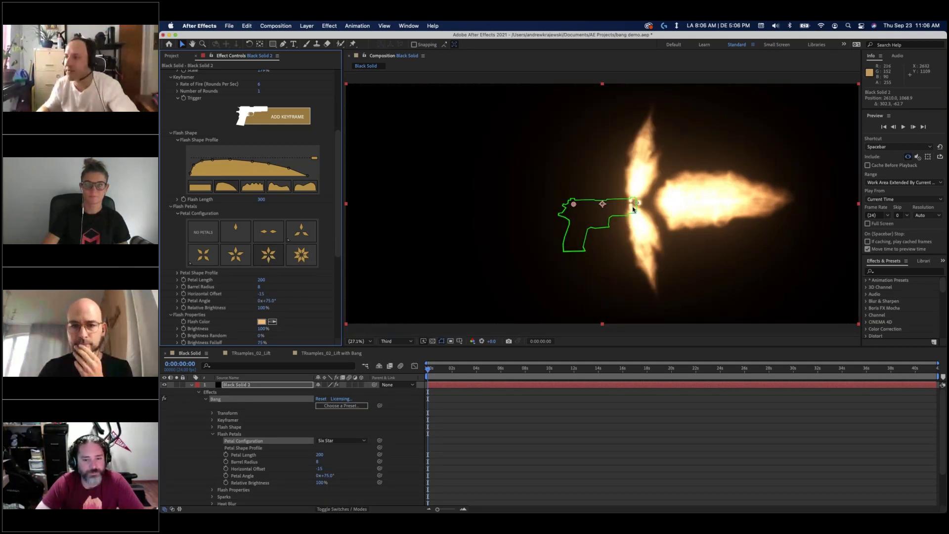
- Swing the pistol's muzzle toward the camera to about 2208, 1150 and back out to about 2617, 1084
{"action": "left_click_drag", "start_coordinate": [636, 206], "coordinate": [592, 212]}
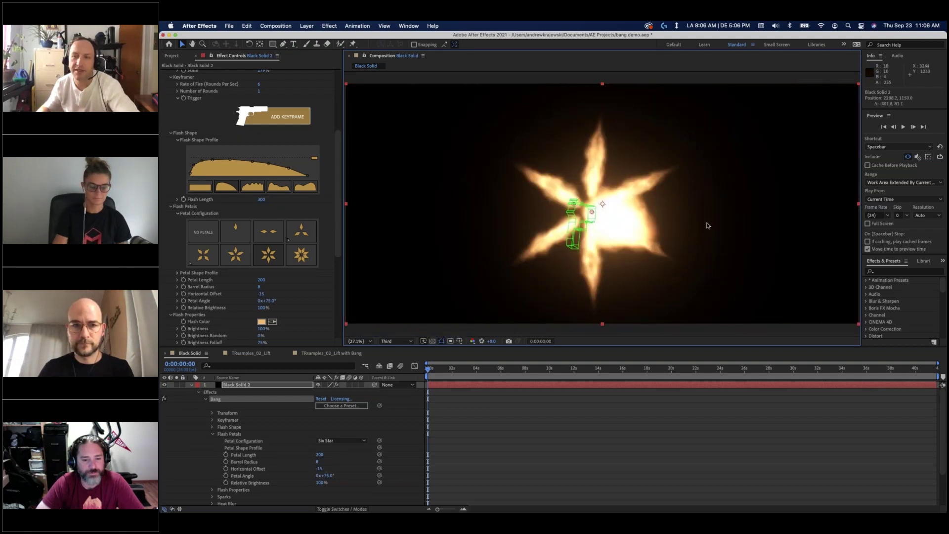
{"action": "mouse_move", "coordinate": [598, 214]}
{"action": "left_mouse_down"}
{"action": "mouse_move", "coordinate": [622, 212]}
{"action": "mouse_move", "coordinate": [588, 227]}
{"action": "left_mouse_up"}
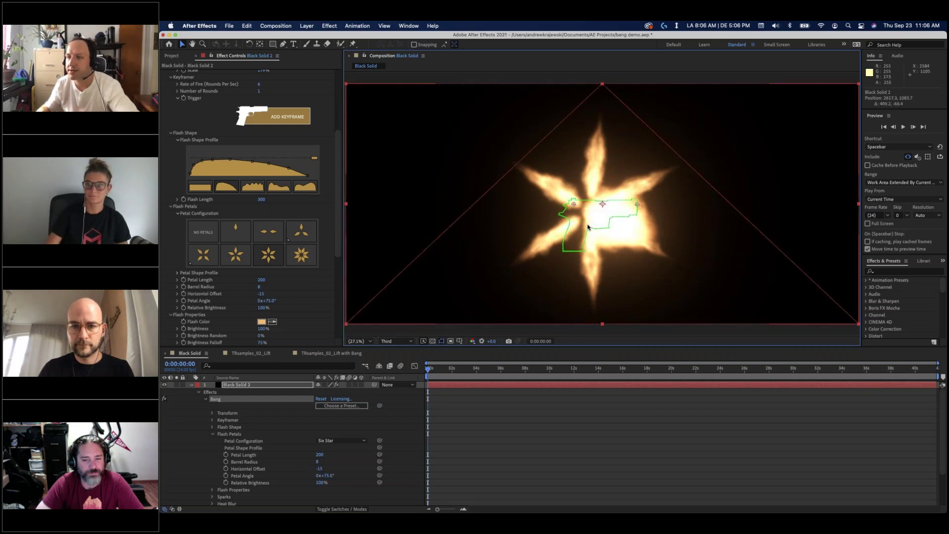
- Try a purple hue for the muzzle flash's Flash Color and cancel the colour change
{"action": "scroll", "coordinate": [260, 292], "scroll_direction": "down", "scroll_amount": 4}
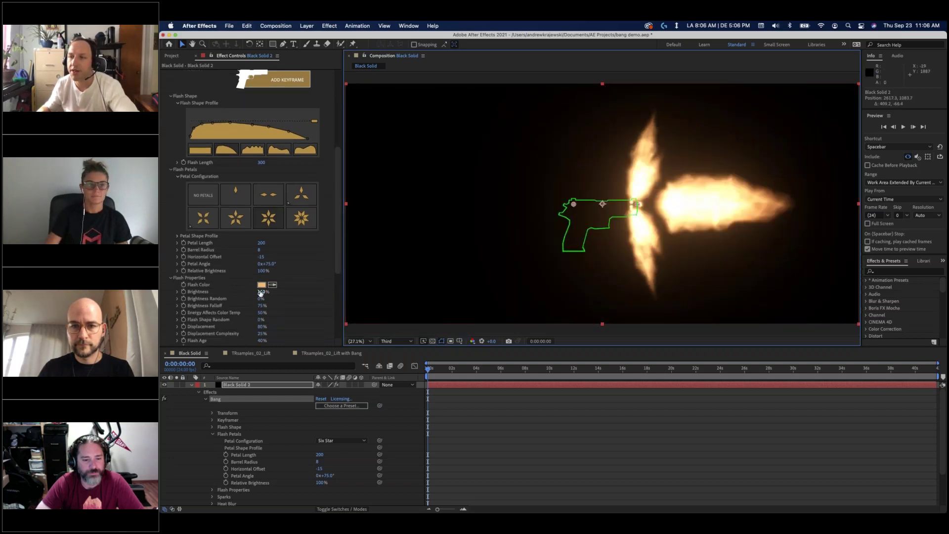
{"action": "scroll", "coordinate": [261, 293], "scroll_direction": "down", "scroll_amount": 2}
{"action": "scroll", "coordinate": [265, 267], "scroll_direction": "down", "scroll_amount": 4}
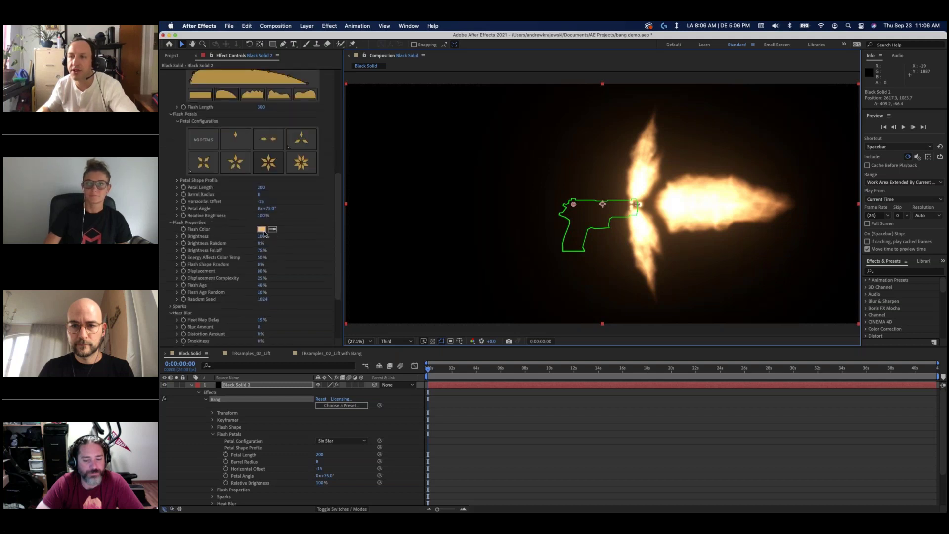
{"action": "left_click", "coordinate": [262, 229]}
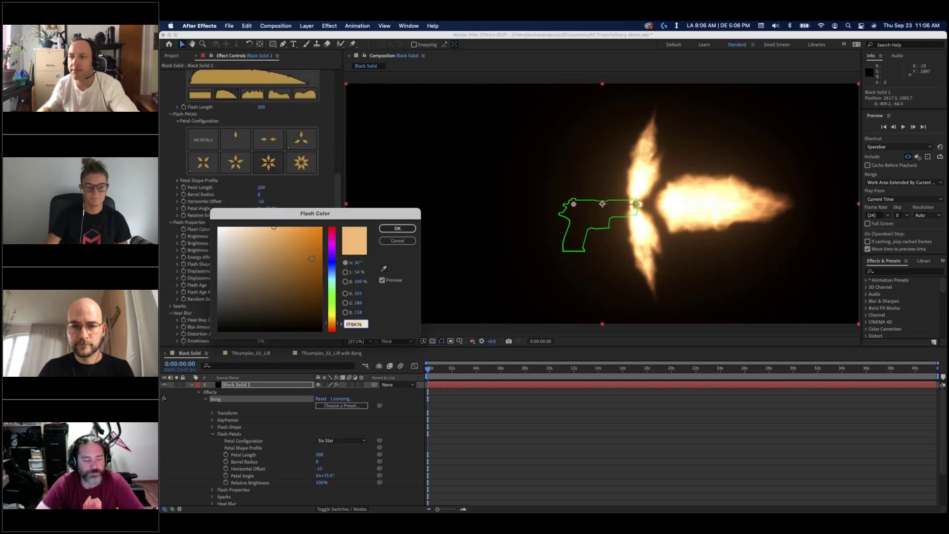
{"action": "left_click_drag", "start_coordinate": [334, 245], "coordinate": [335, 251]}
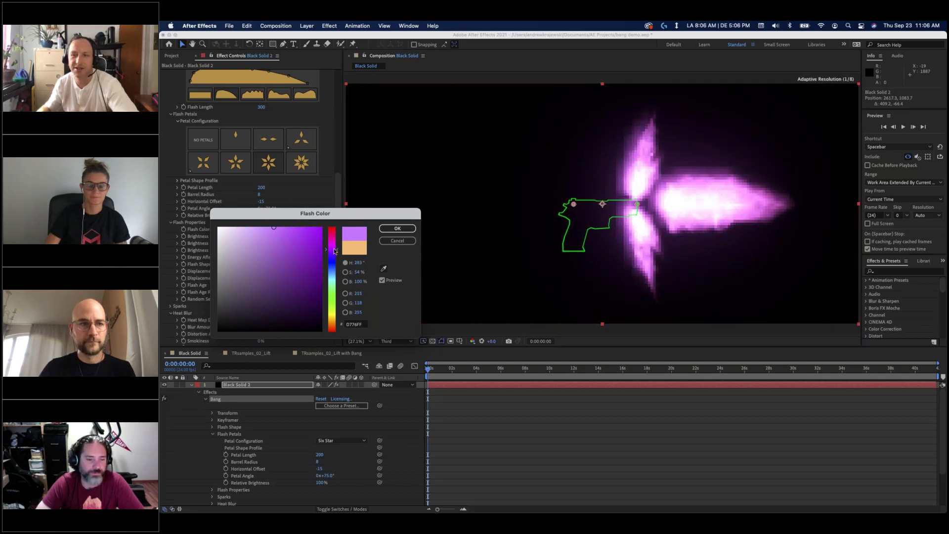
{"action": "left_click", "coordinate": [396, 241]}
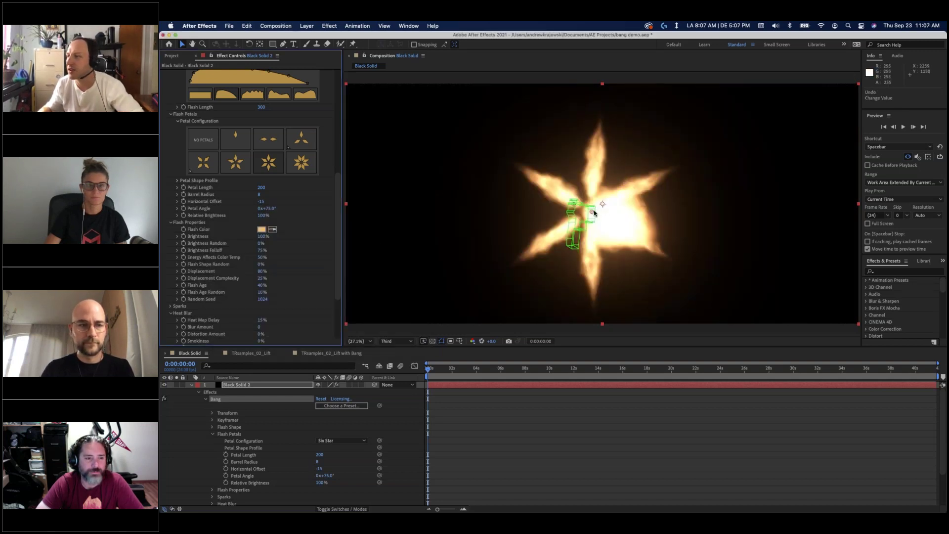
- Swing the pistol's muzzle out to about 2687, 1065 and apply the Electro preset to the Bang effect
{"action": "left_click_drag", "start_coordinate": [593, 214], "coordinate": [644, 201]}
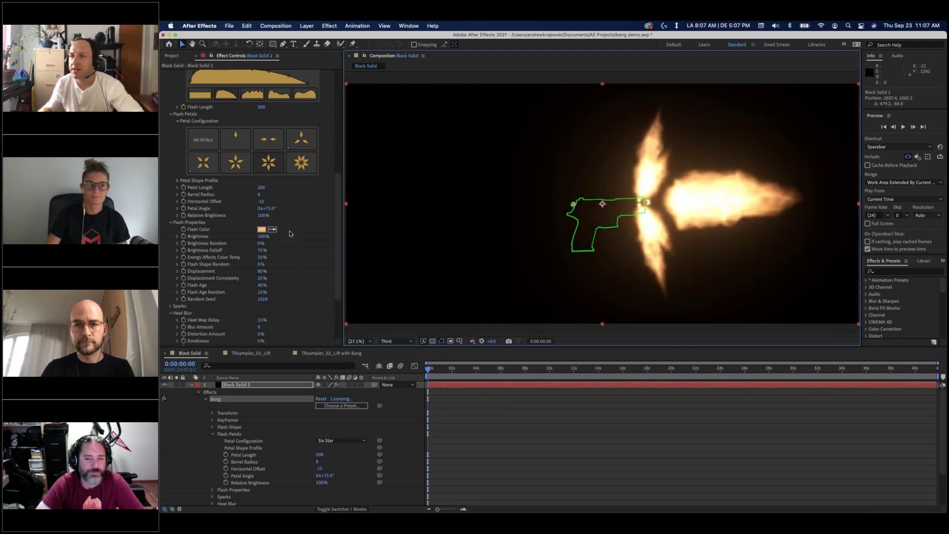
{"action": "scroll", "coordinate": [289, 230], "scroll_direction": "up", "scroll_amount": 3}
{"action": "scroll", "coordinate": [291, 213], "scroll_direction": "up", "scroll_amount": 10}
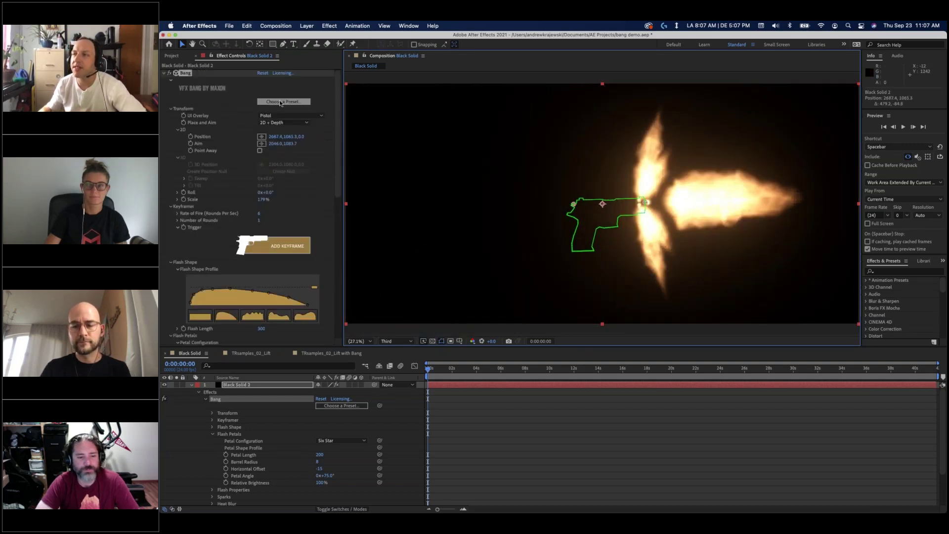
{"action": "left_click", "coordinate": [280, 101]}
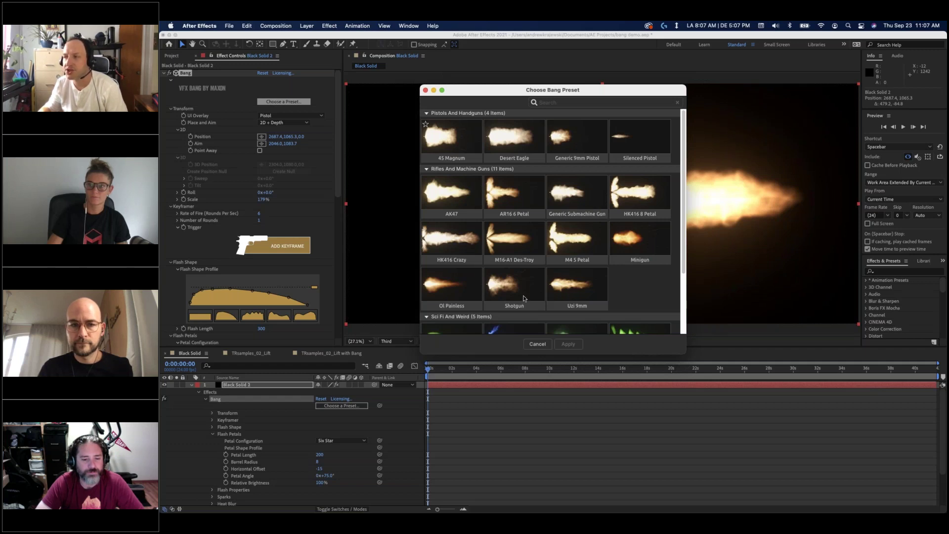
{"action": "scroll", "coordinate": [552, 282], "scroll_direction": "down", "scroll_amount": 3}
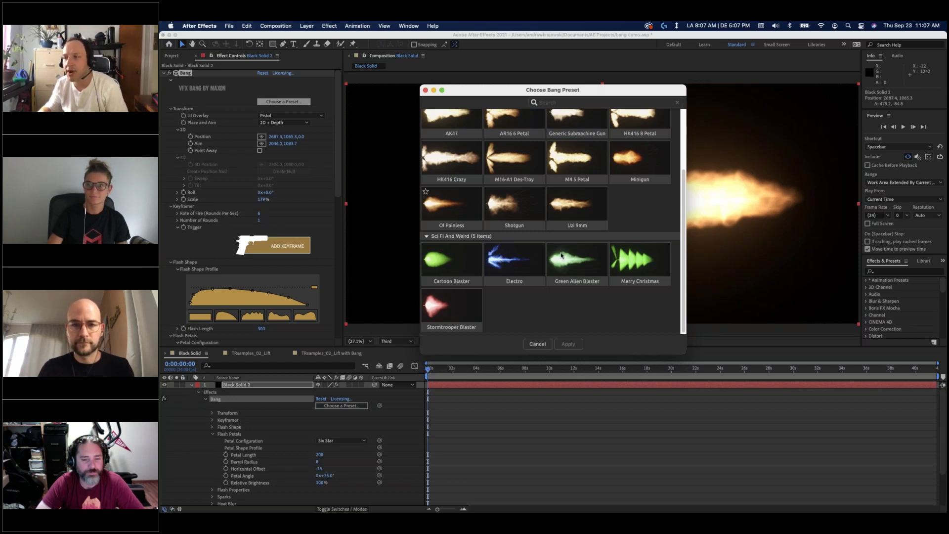
{"action": "left_click", "coordinate": [515, 265]}
{"action": "left_click", "coordinate": [557, 344]}
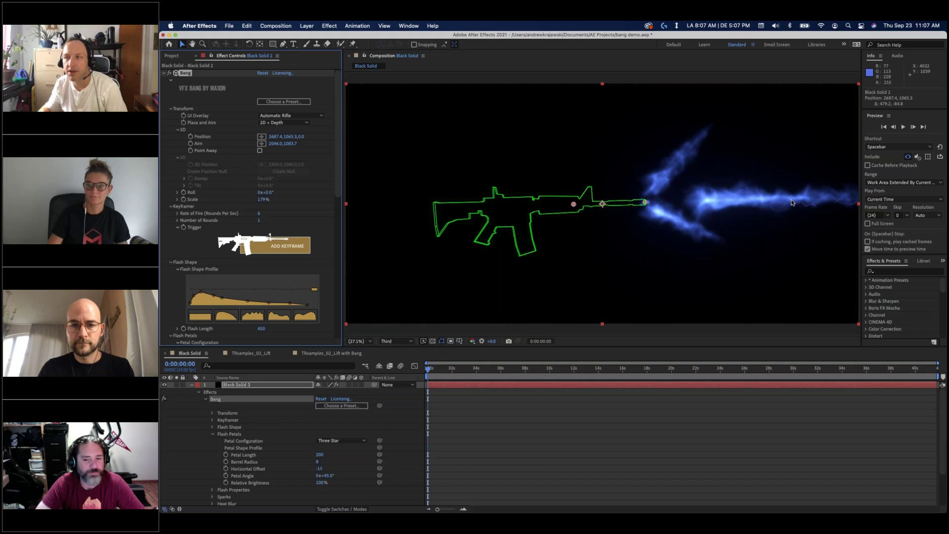
- Apply the Stormtrooper Blaster preset from the Sci Fi And Weird category to the Bang effect
{"action": "left_click", "coordinate": [283, 102]}
{"action": "scroll", "coordinate": [600, 286], "scroll_direction": "down", "scroll_amount": 5}
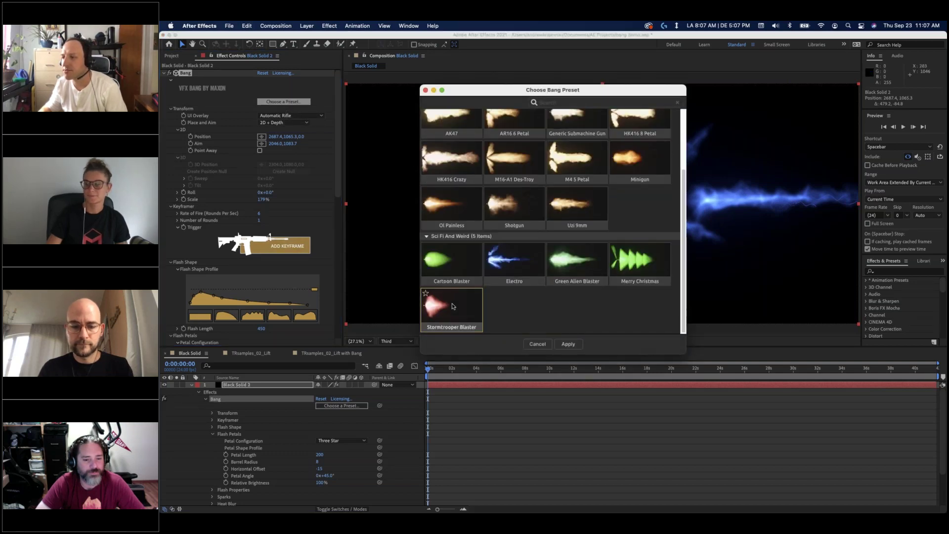
{"action": "left_click", "coordinate": [569, 344]}
- Apply the Merry Christmas preset from the Sci Fi And Weird category to the Bang effect
{"action": "left_click", "coordinate": [257, 101]}
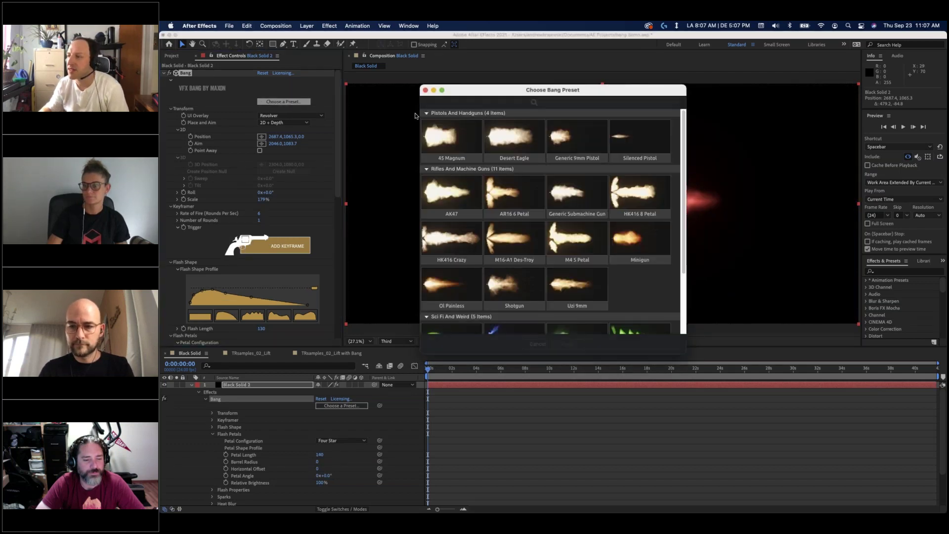
{"action": "scroll", "coordinate": [640, 269], "scroll_direction": "down", "scroll_amount": 5}
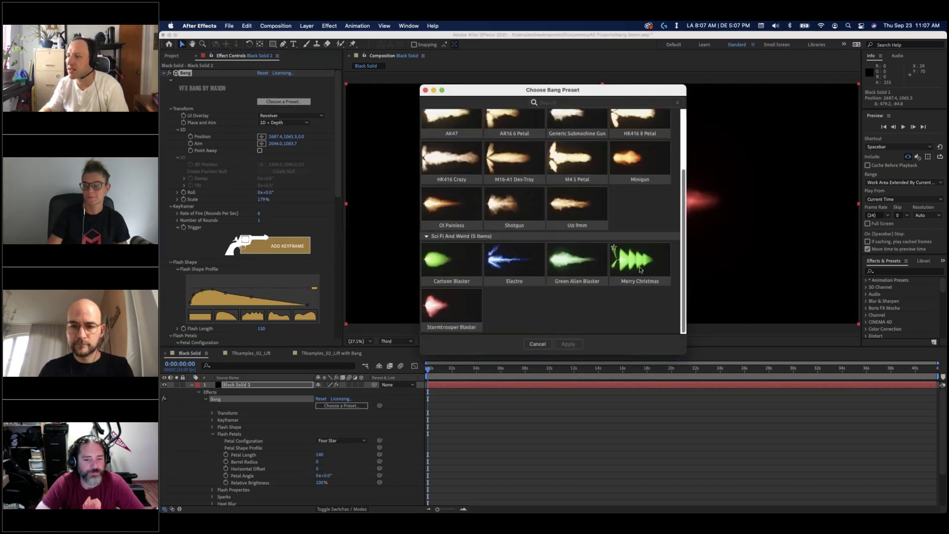
{"action": "left_click", "coordinate": [640, 270]}
{"action": "left_click", "coordinate": [568, 344]}
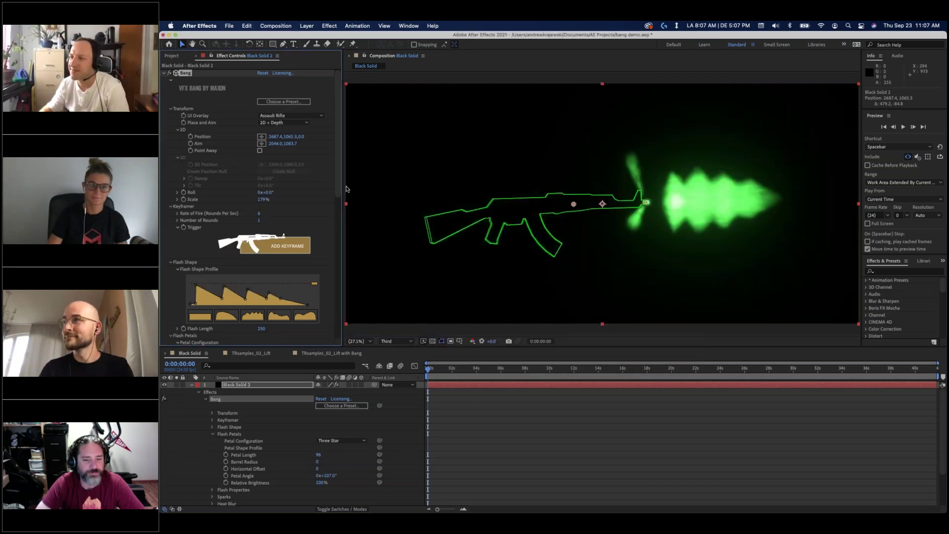
- Preview the gunfire in the TRsamples_02_Lift composition and park the playhead on the brightly lit frame at 0:00:52:05
{"action": "left_click", "coordinate": [263, 353]}
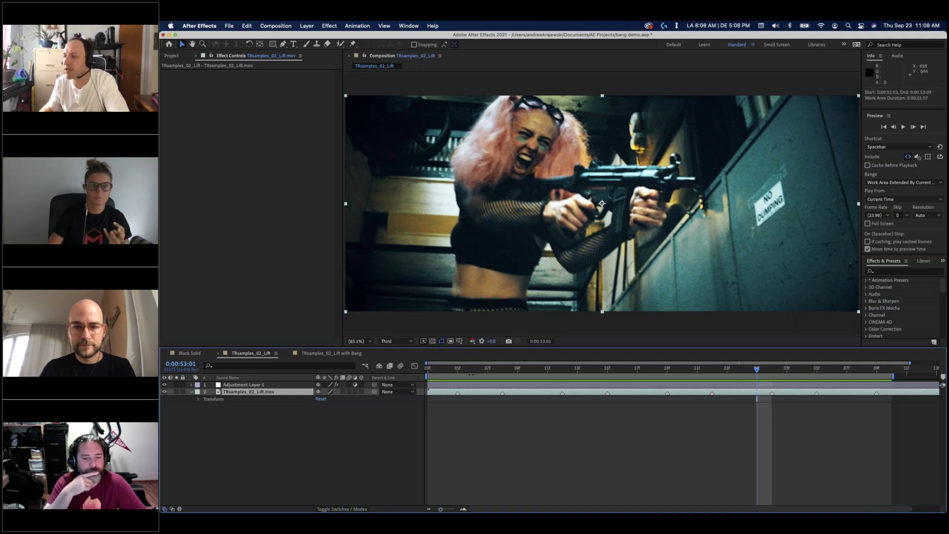
{"action": "key", "text": "space"}
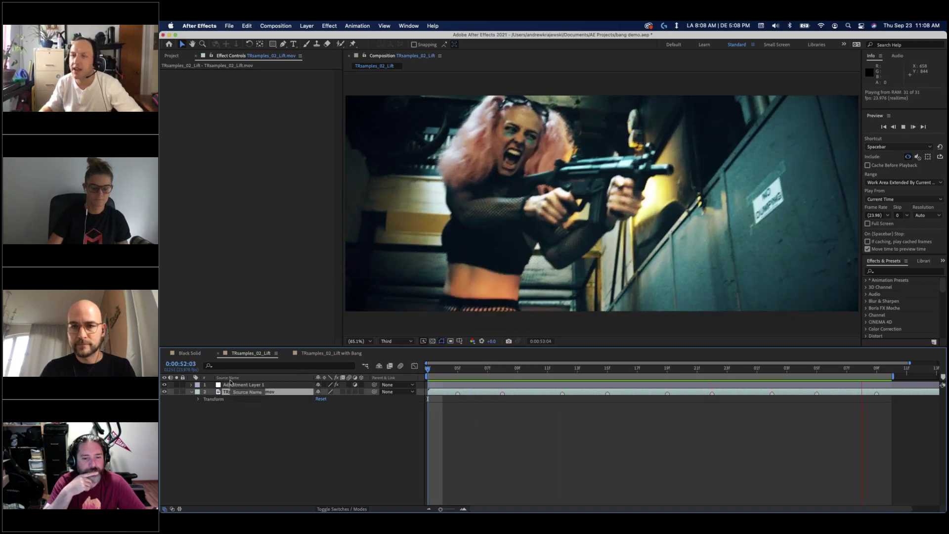
{"action": "left_click", "coordinate": [458, 369]}
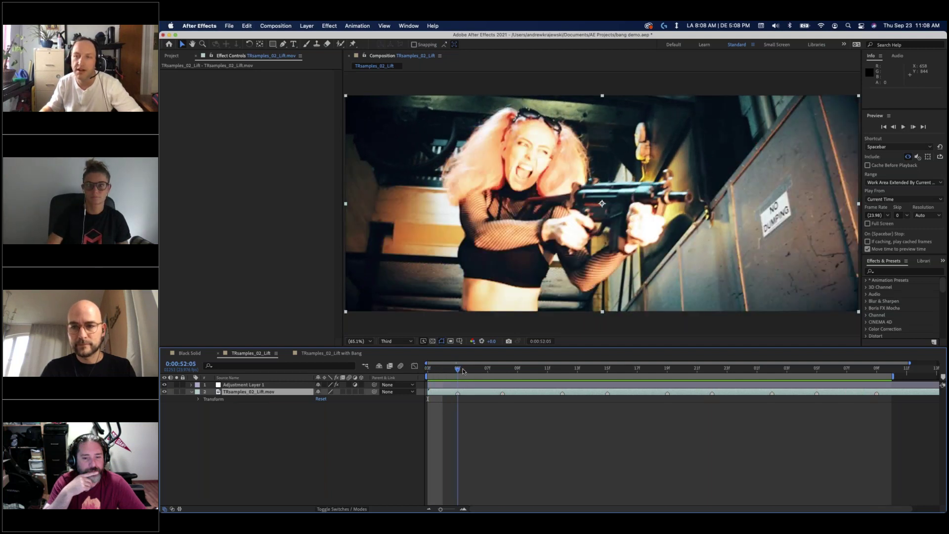
{"action": "left_click", "coordinate": [474, 371]}
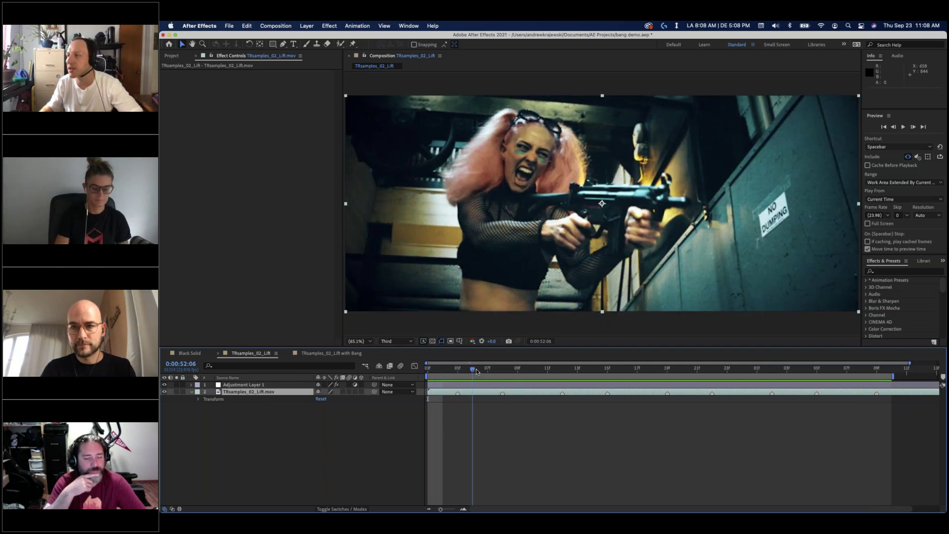
{"action": "left_click", "coordinate": [462, 369]}
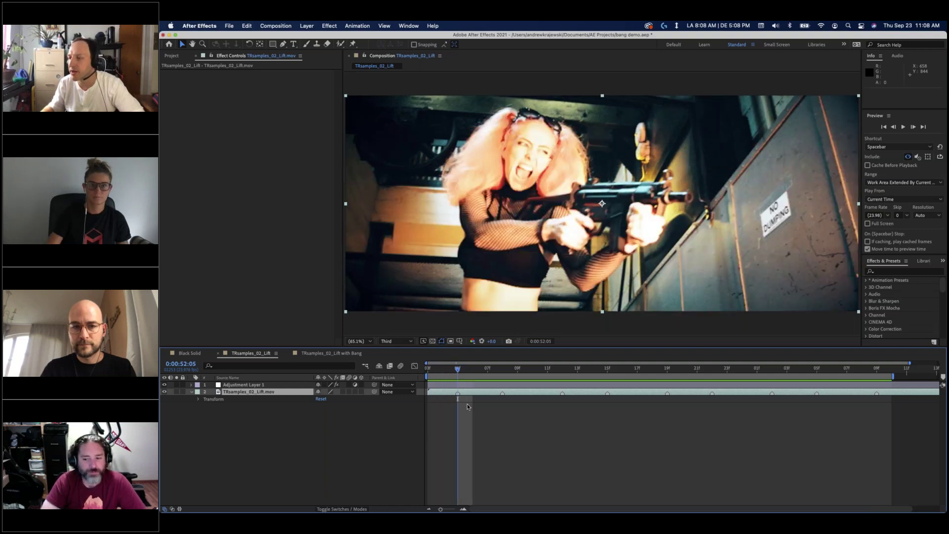
{"action": "left_click", "coordinate": [523, 370]}
{"action": "left_click_drag", "start_coordinate": [524, 369], "coordinate": [714, 369]}
{"action": "key", "text": "space"}
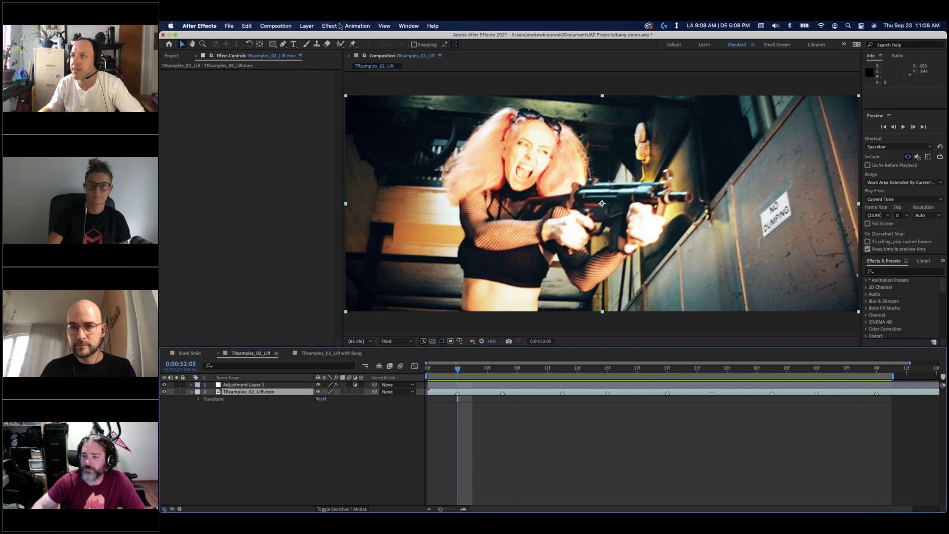
- Apply the RG VFX Bang effect to the TRsamples_02_Lift.mov layer
{"action": "left_click", "coordinate": [318, 25]}
{"action": "mouse_move", "coordinate": [394, 319]}
{"action": "left_click", "coordinate": [333, 27]}
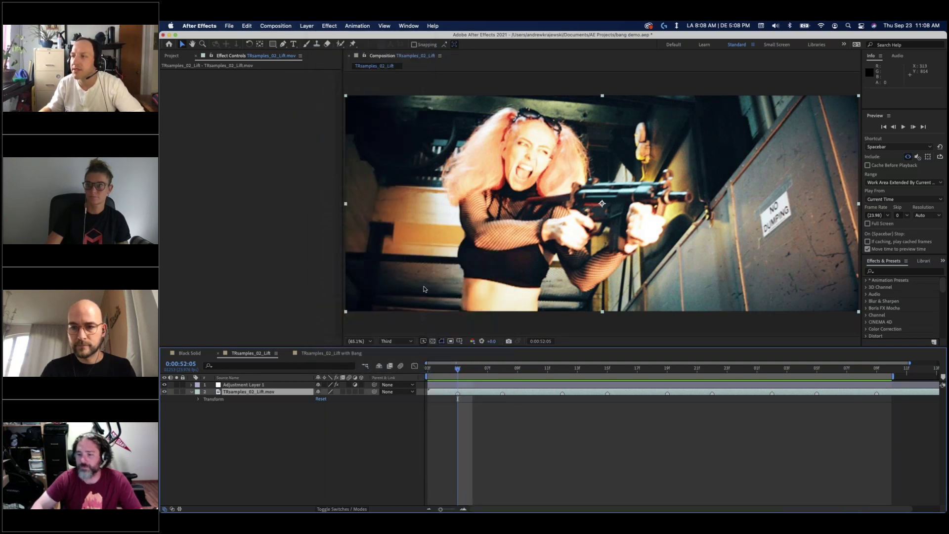
{"action": "left_click", "coordinate": [333, 27]}
{"action": "mouse_move", "coordinate": [374, 313]}
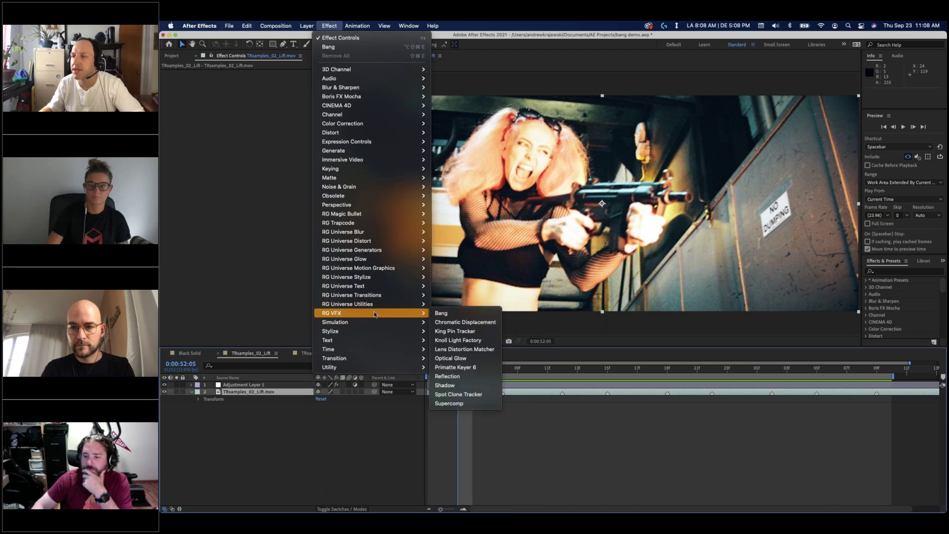
{"action": "left_click", "coordinate": [445, 313]}
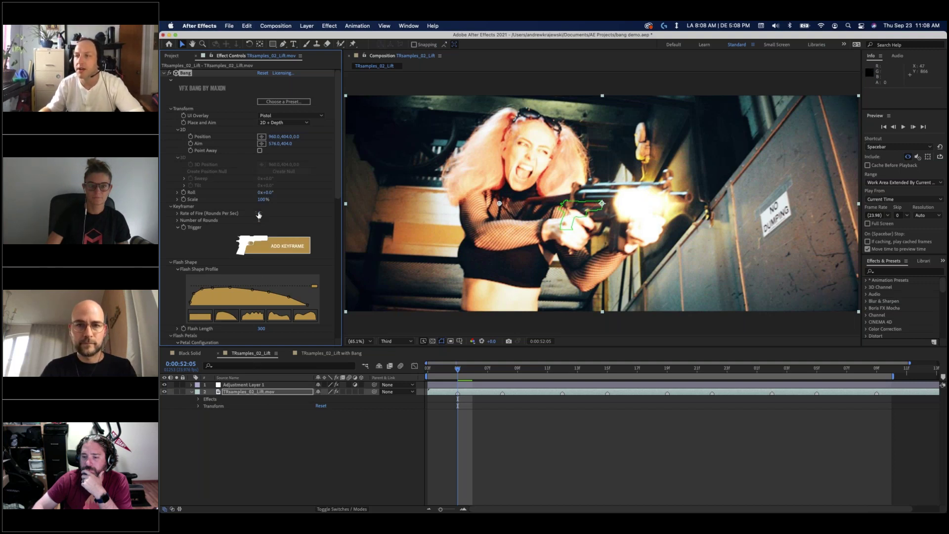
- Apply the Generic Submachine Gun preset to Bang and enlarge the effect's Scale to about 216%
{"action": "left_click_drag", "start_coordinate": [259, 201], "coordinate": [301, 200]}
{"action": "left_click", "coordinate": [300, 103]}
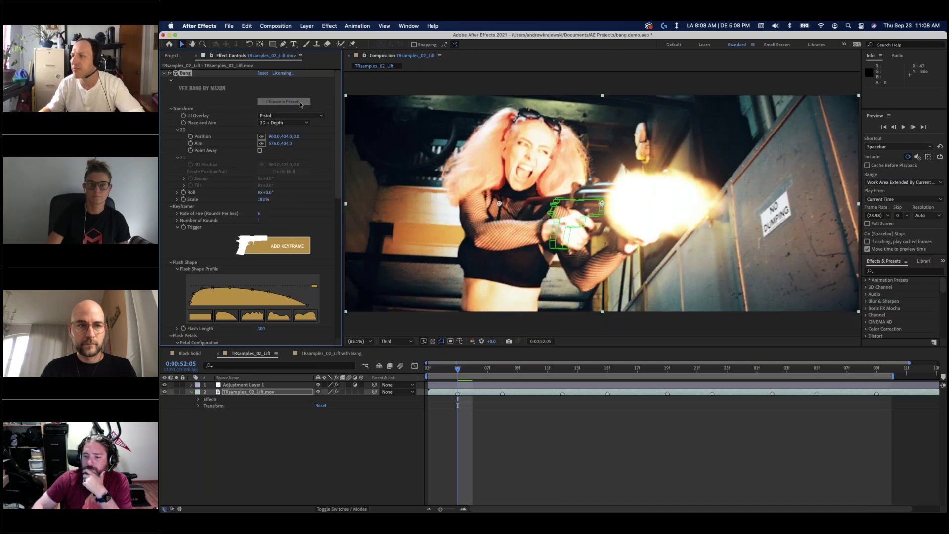
{"action": "left_click", "coordinate": [585, 202]}
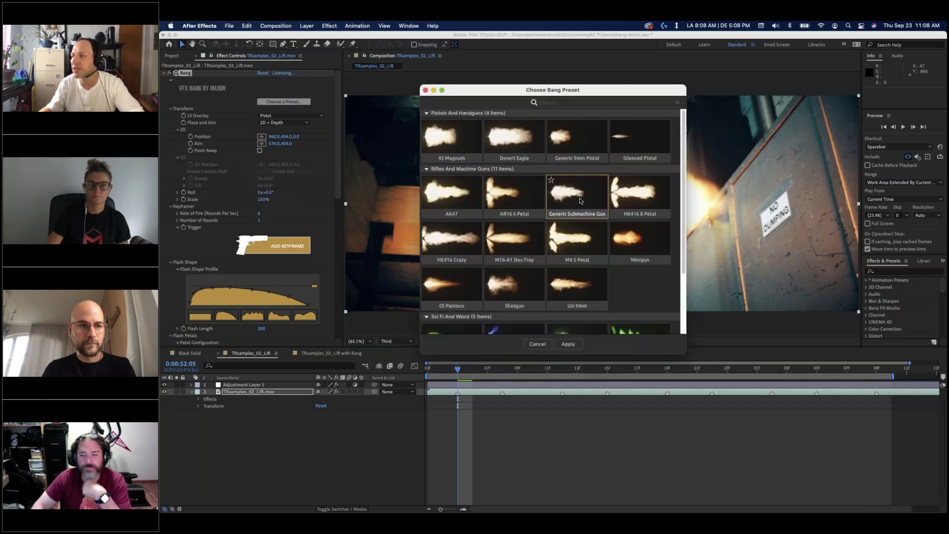
{"action": "left_click", "coordinate": [568, 343]}
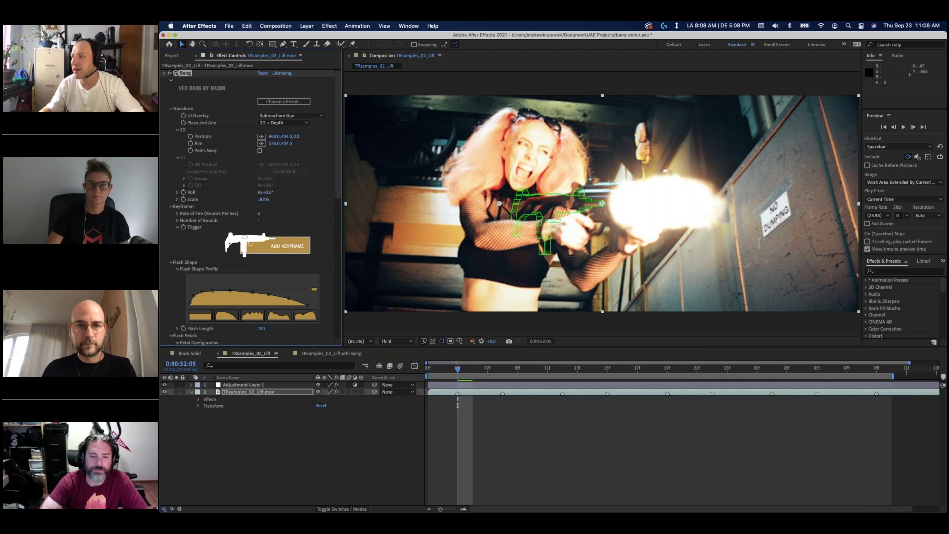
{"action": "left_click_drag", "start_coordinate": [262, 203], "coordinate": [276, 200]}
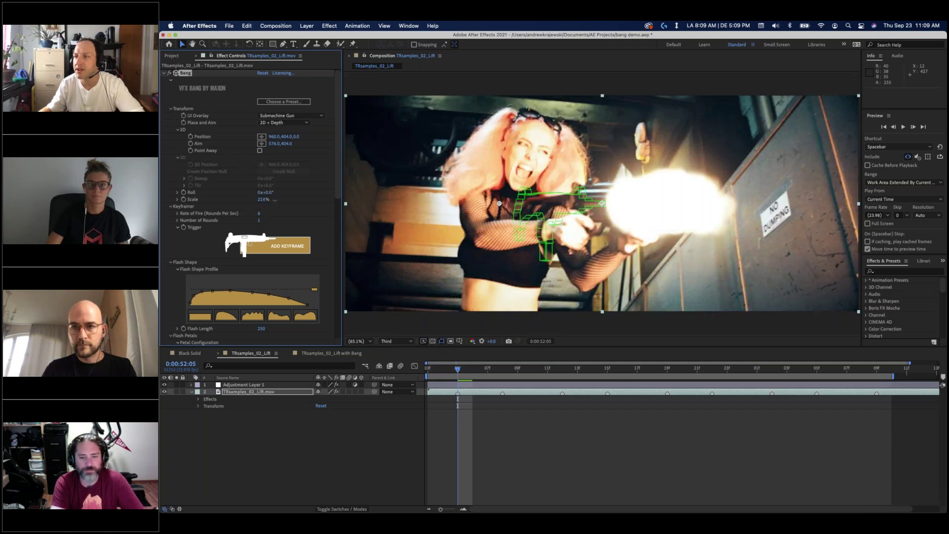
- Align the flash with the woman's gun, Position about 1286, 375 and Aim about 654, 395, and add a trigger keyframe at 0:00:52:05
{"action": "left_click_drag", "start_coordinate": [602, 204], "coordinate": [688, 198]}
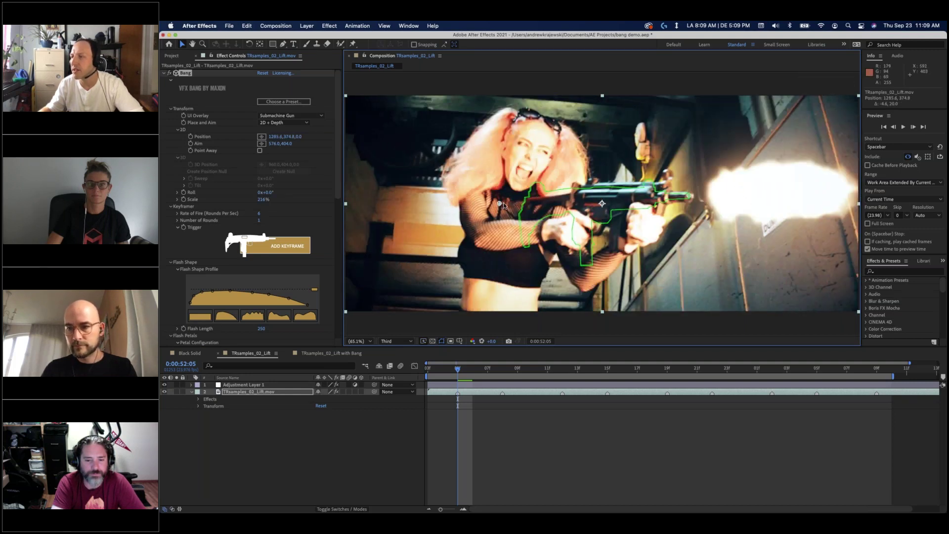
{"action": "left_click_drag", "start_coordinate": [503, 204], "coordinate": [521, 204]}
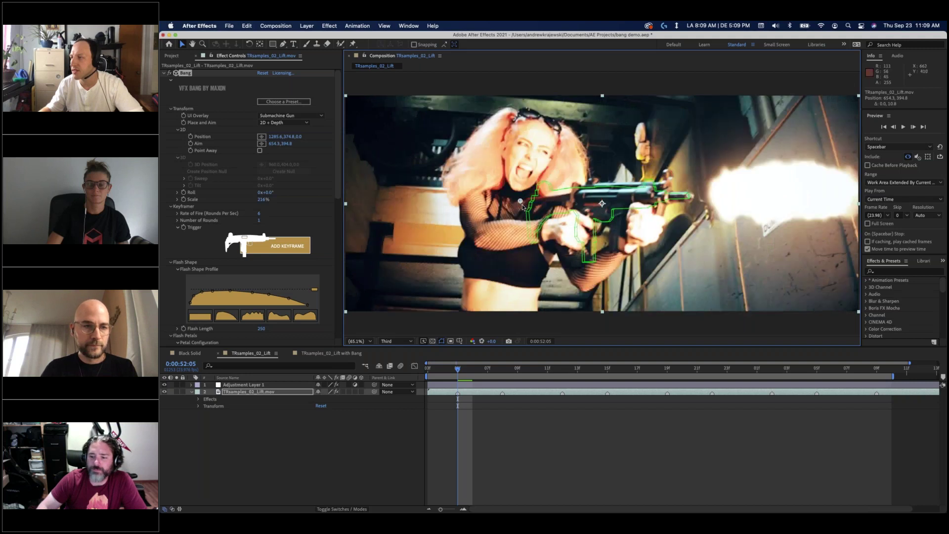
{"action": "left_click", "coordinate": [279, 246]}
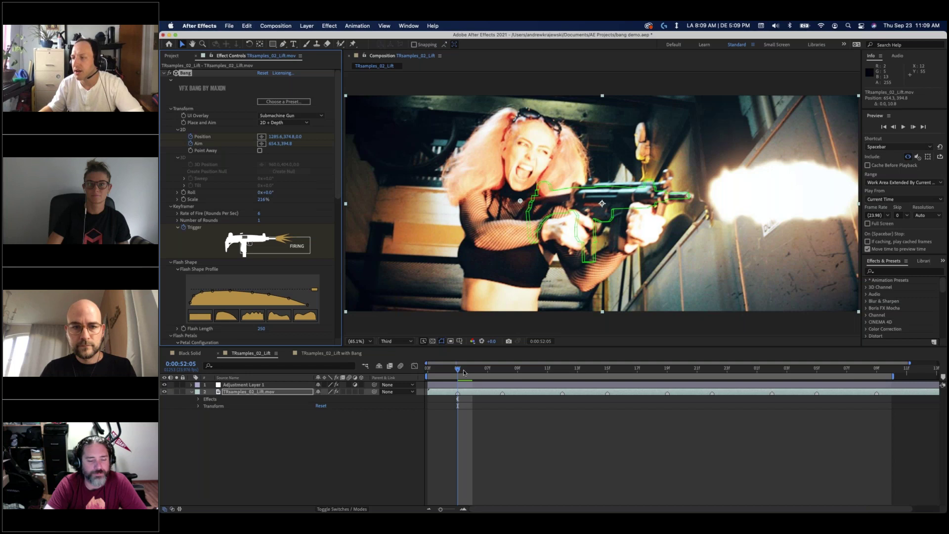
- At 0:00:52:08, realign the flash to Position about 1322, 429 and Aim about 714, 369, and add a trigger keyframe
{"action": "left_click_drag", "start_coordinate": [457, 369], "coordinate": [502, 369]}
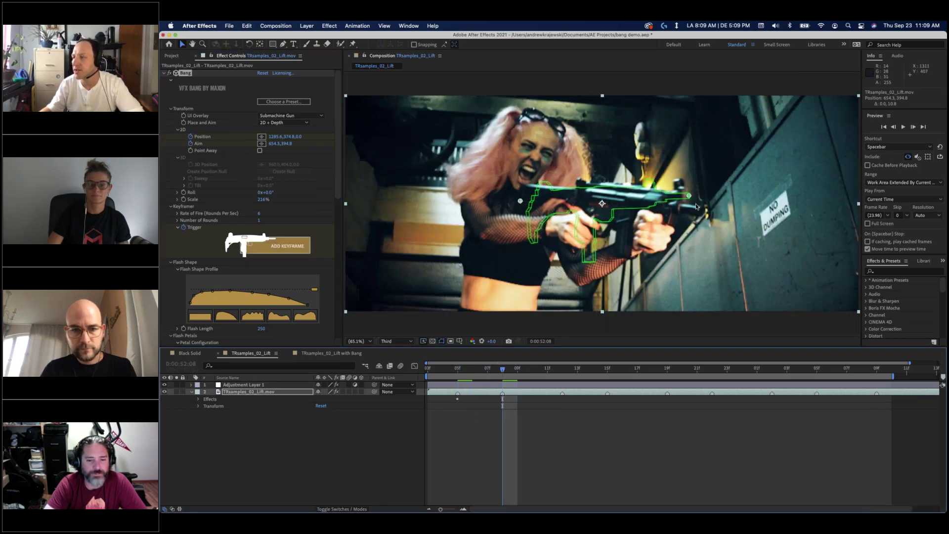
{"action": "left_click_drag", "start_coordinate": [690, 198], "coordinate": [700, 211]}
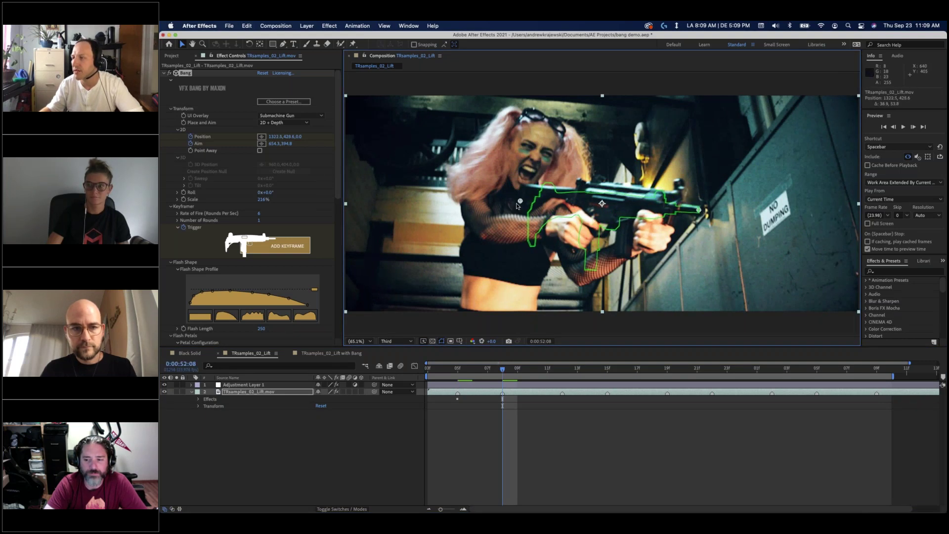
{"action": "left_click_drag", "start_coordinate": [520, 202], "coordinate": [536, 196]}
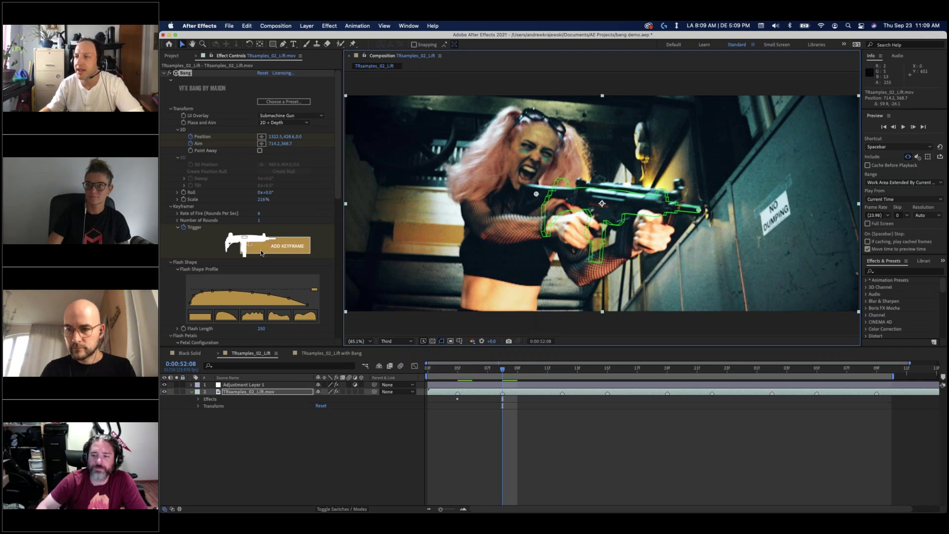
{"action": "left_click", "coordinate": [262, 253]}
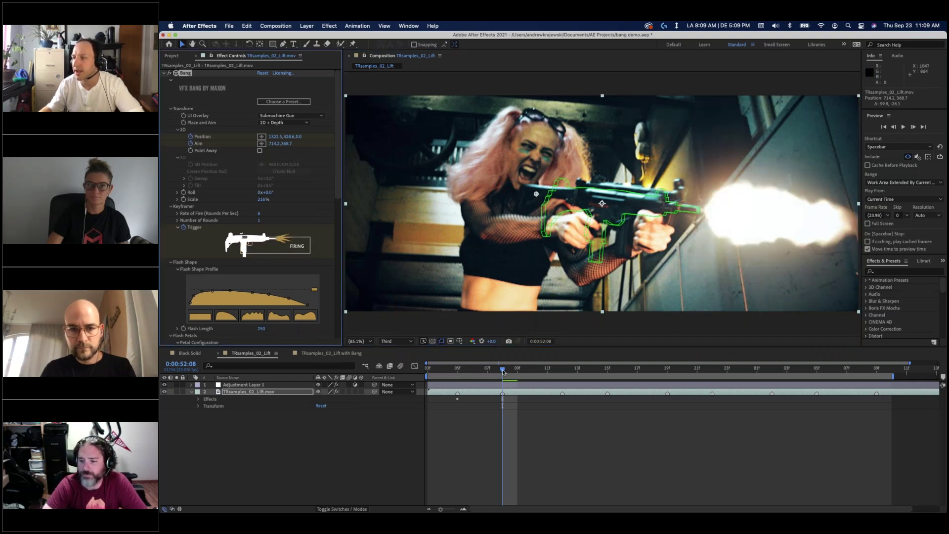
- At 0:00:52:12, realign the flash to Position about 1315, 378 and Aim about 724, 343, and add a trigger keyframe
{"action": "left_click_drag", "start_coordinate": [503, 372], "coordinate": [562, 372]}
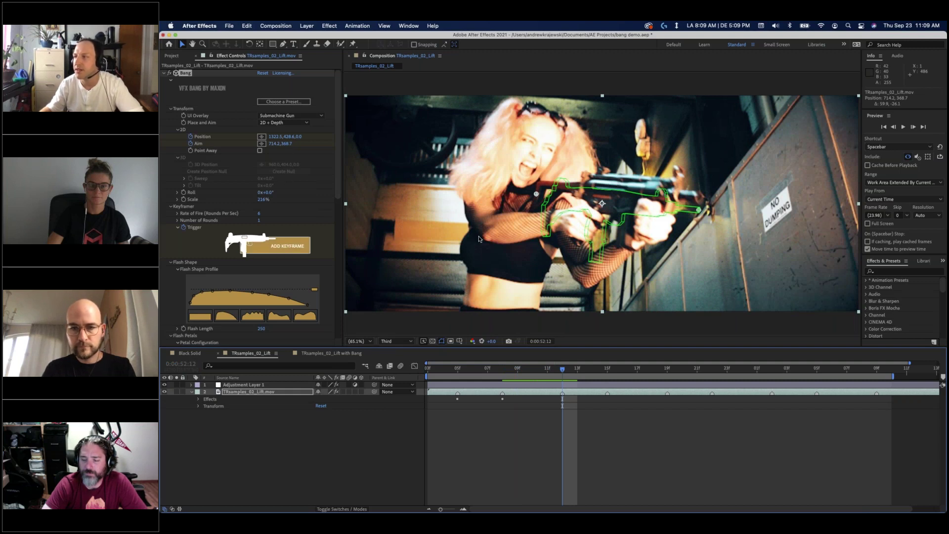
{"action": "left_click_drag", "start_coordinate": [699, 211], "coordinate": [697, 197]}
{"action": "left_click_drag", "start_coordinate": [537, 196], "coordinate": [538, 189]}
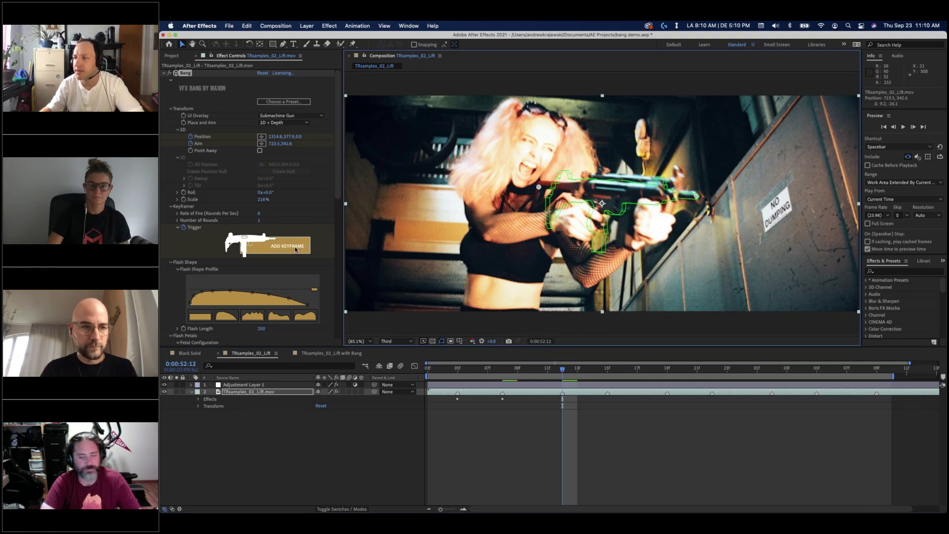
{"action": "left_click", "coordinate": [294, 246]}
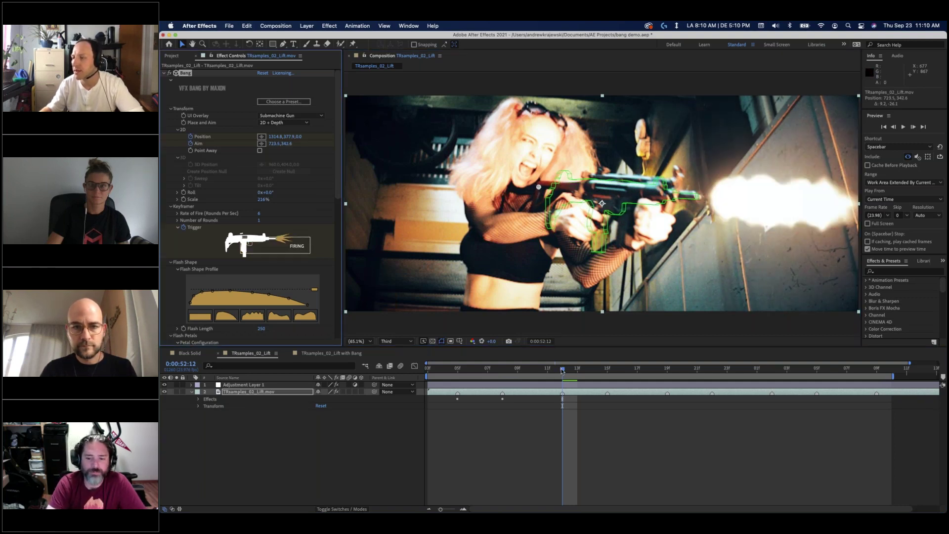
- At 0:00:52:15, realign the gun overlay with the woman's gun, Position about 1303, 326 and Aim about 734, 367
{"action": "left_click_drag", "start_coordinate": [562, 372], "coordinate": [607, 371]}
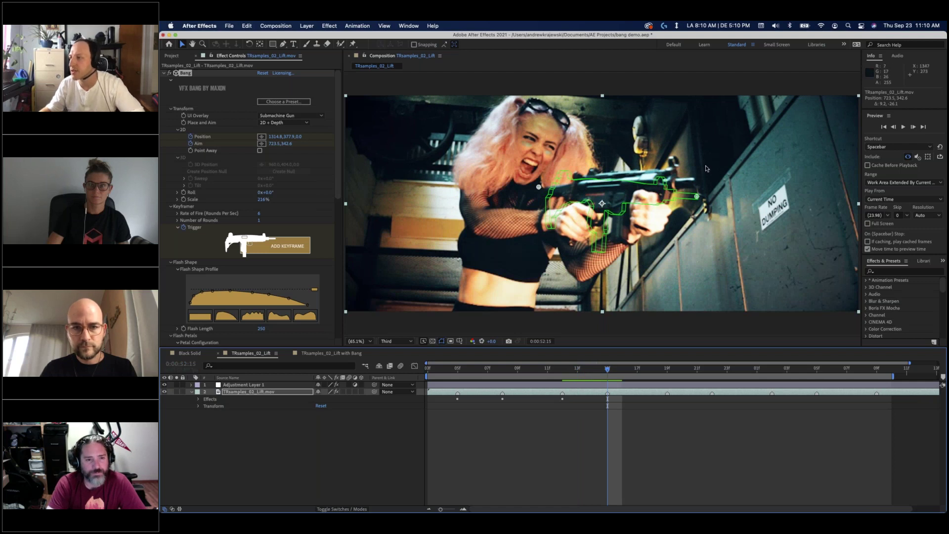
{"action": "left_click_drag", "start_coordinate": [697, 199], "coordinate": [694, 184]}
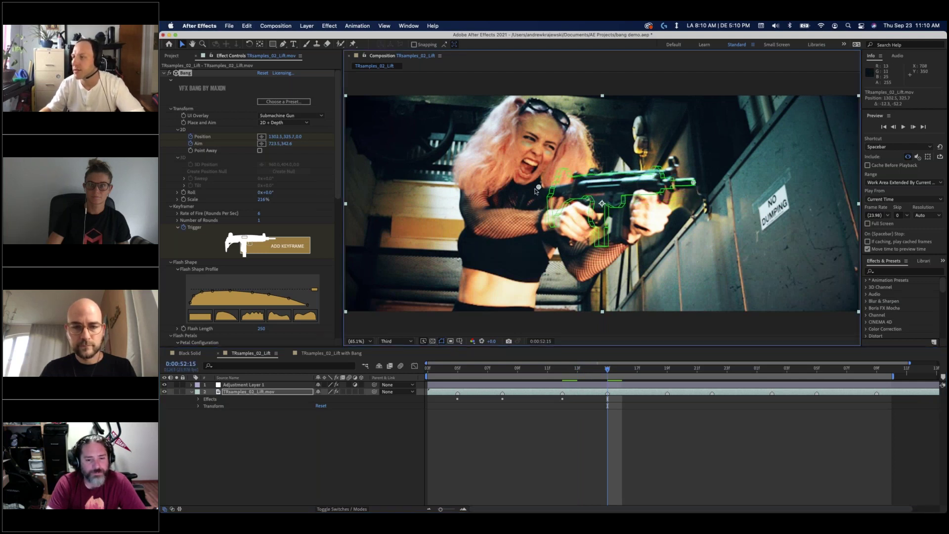
{"action": "left_click_drag", "start_coordinate": [539, 188], "coordinate": [542, 196]}
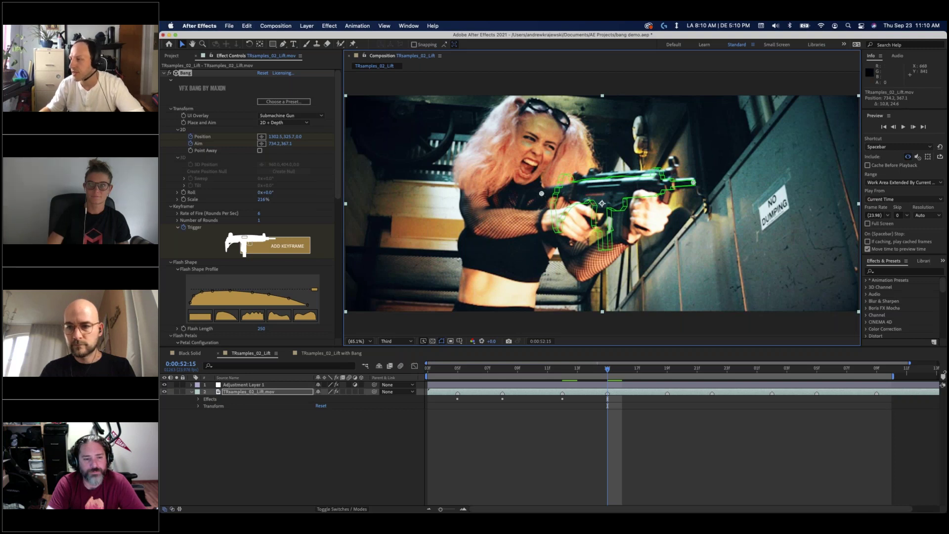
- Play the TRsamples_02_Lift composition from its start to review the keyframed flashes
{"action": "left_click_drag", "start_coordinate": [442, 369], "coordinate": [432, 371]}
{"action": "key", "text": "space"}
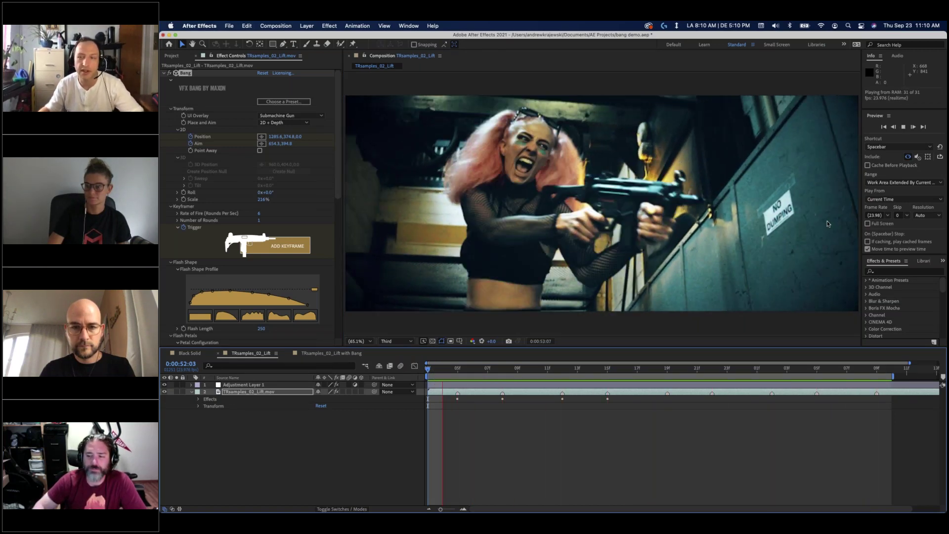
{"action": "key", "text": "space"}
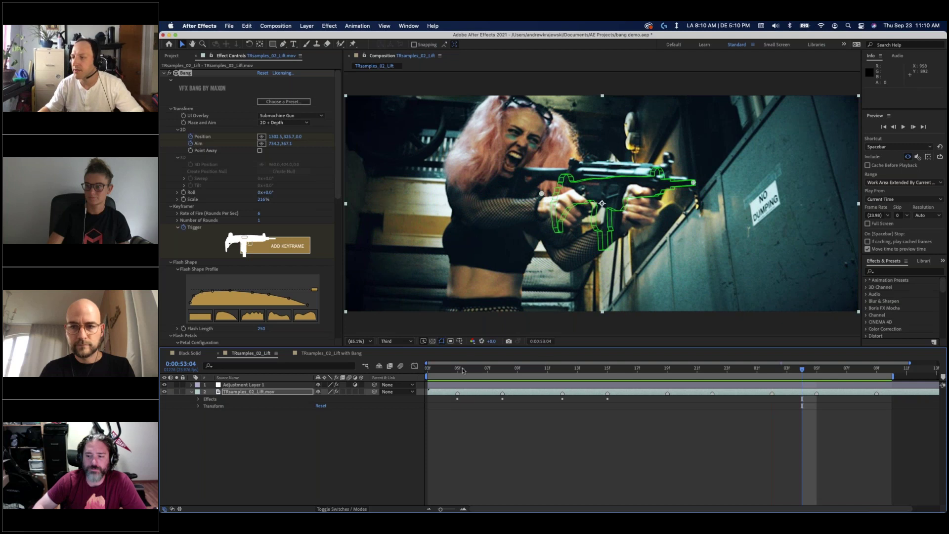
- At 0:00:52:05, set Bang's Petal Configuration to Five Star and play the composition from its start
{"action": "left_click", "coordinate": [462, 369]}
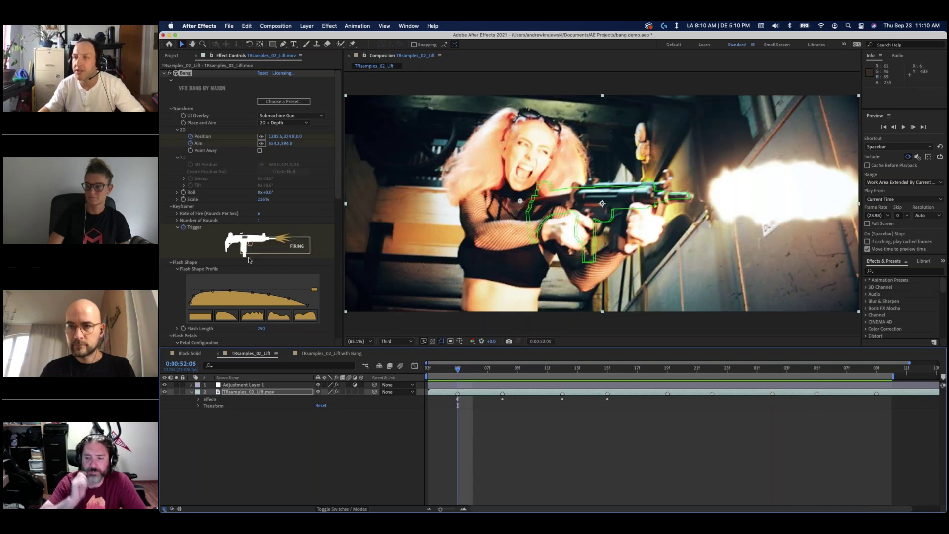
{"action": "scroll", "coordinate": [248, 258], "scroll_direction": "down", "scroll_amount": 5}
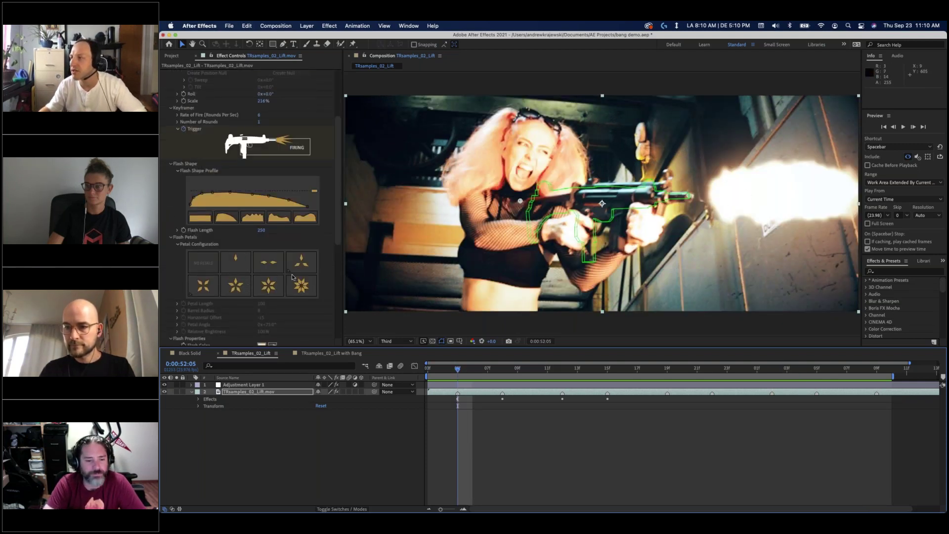
{"action": "left_click", "coordinate": [249, 286]}
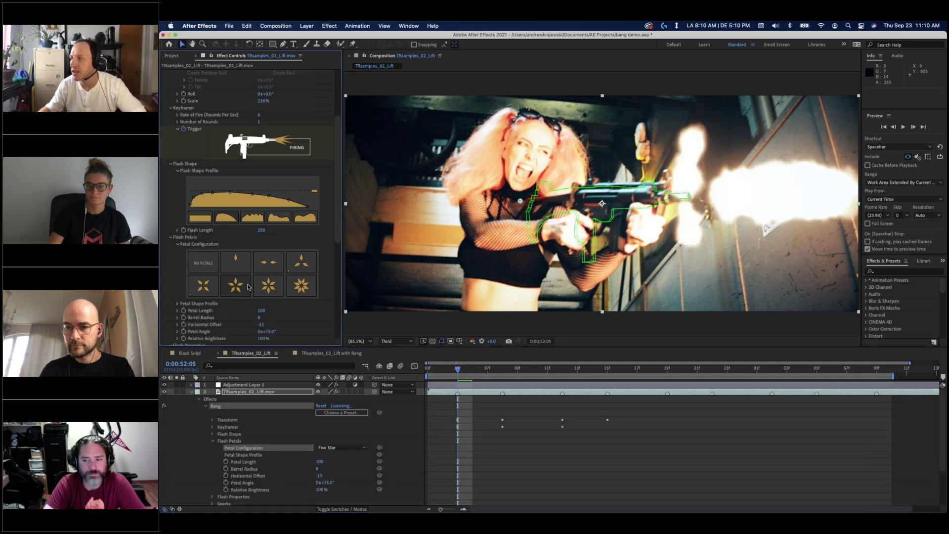
{"action": "key", "text": "space"}
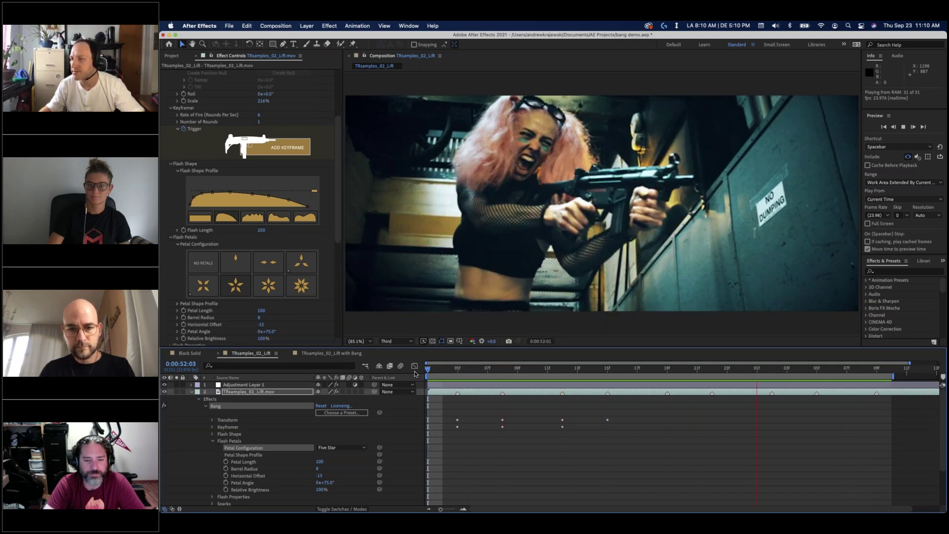
{"action": "key", "text": "space"}
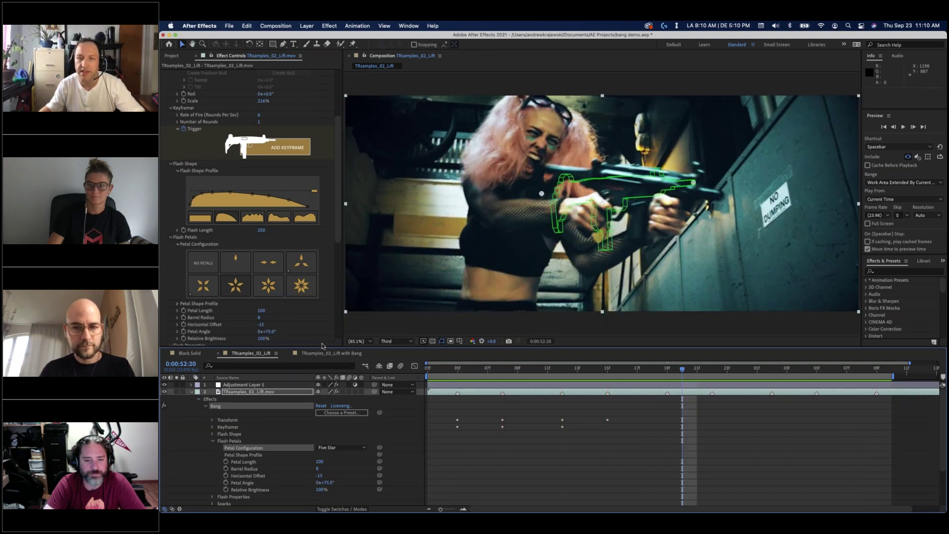
- Open the TRsamples_02_Lift with Bang composition, play it, and inspect its flashes at several keyframed frames
{"action": "left_click", "coordinate": [320, 353]}
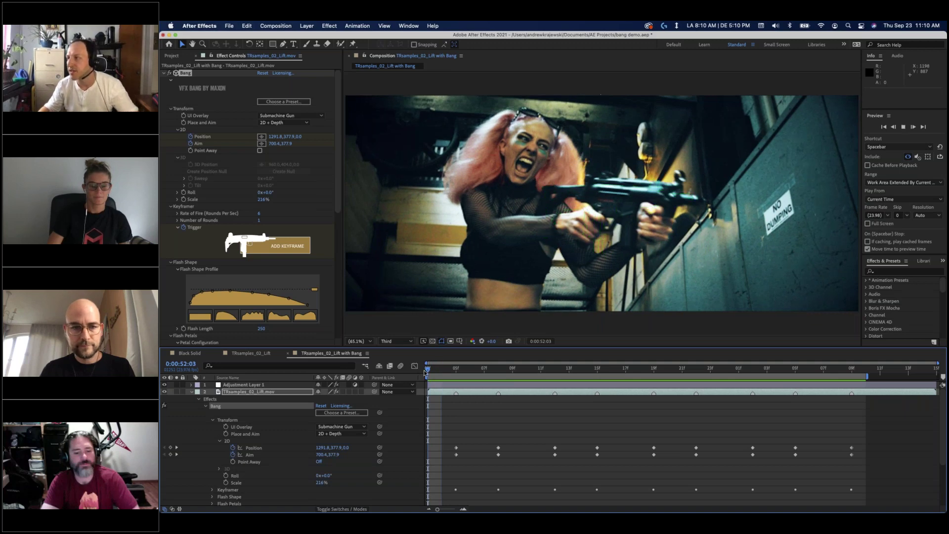
{"action": "key", "text": "space"}
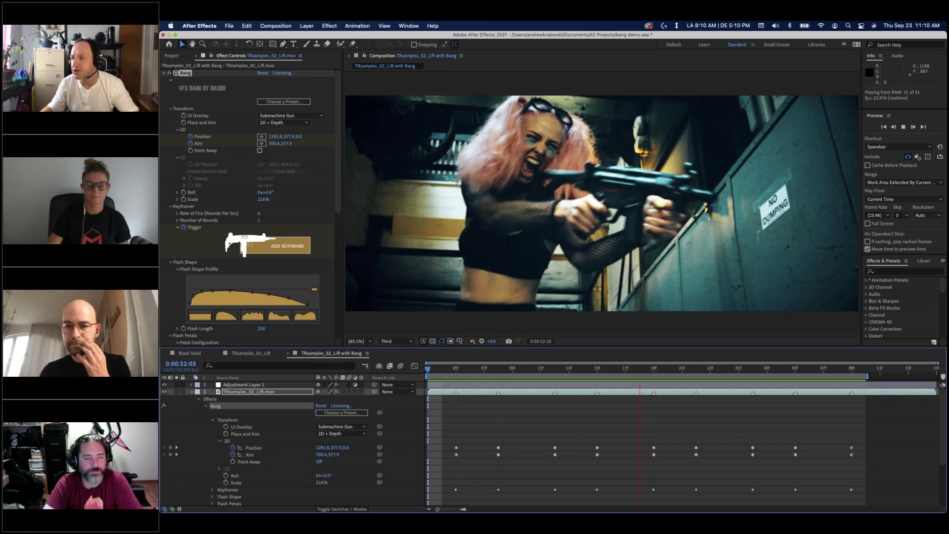
{"action": "key", "text": "space"}
{"action": "left_click", "coordinate": [466, 373]}
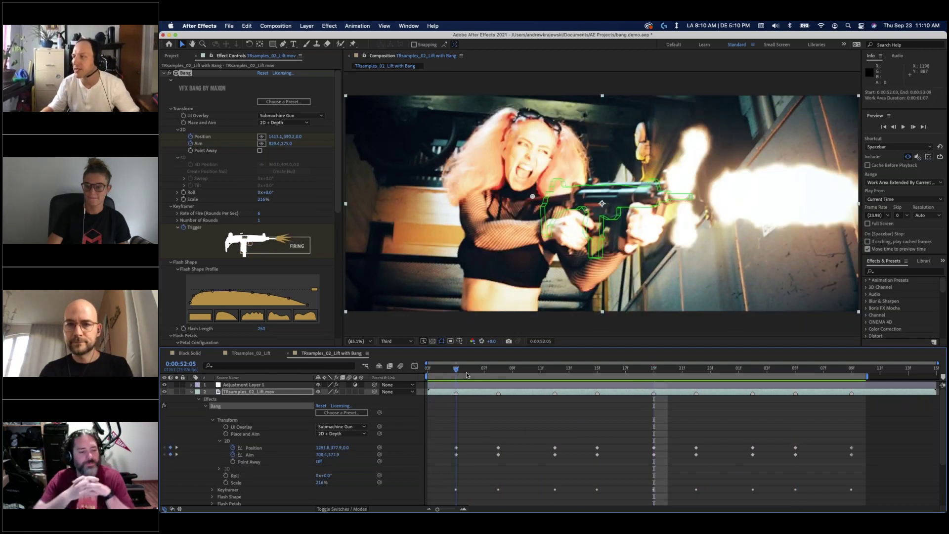
{"action": "left_click", "coordinate": [557, 373]}
{"action": "left_click_drag", "start_coordinate": [580, 370], "coordinate": [694, 426]}
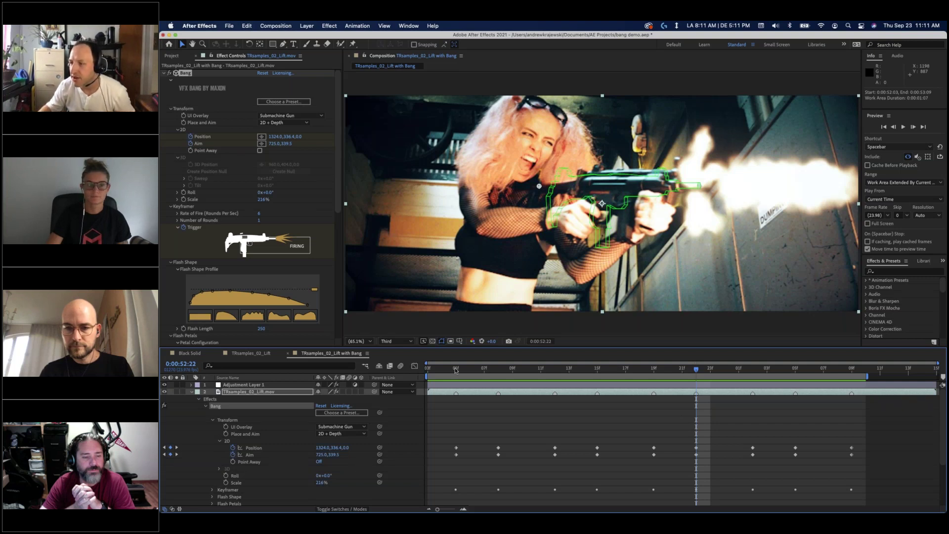
{"action": "key", "text": "space"}
- At 0:00:52:05, set Bang's Flash Age to 41% and Flash Age Random to about 52%
{"action": "left_click_drag", "start_coordinate": [336, 202], "coordinate": [334, 288]}
{"action": "scroll", "coordinate": [335, 292], "scroll_direction": "down", "scroll_amount": 5}
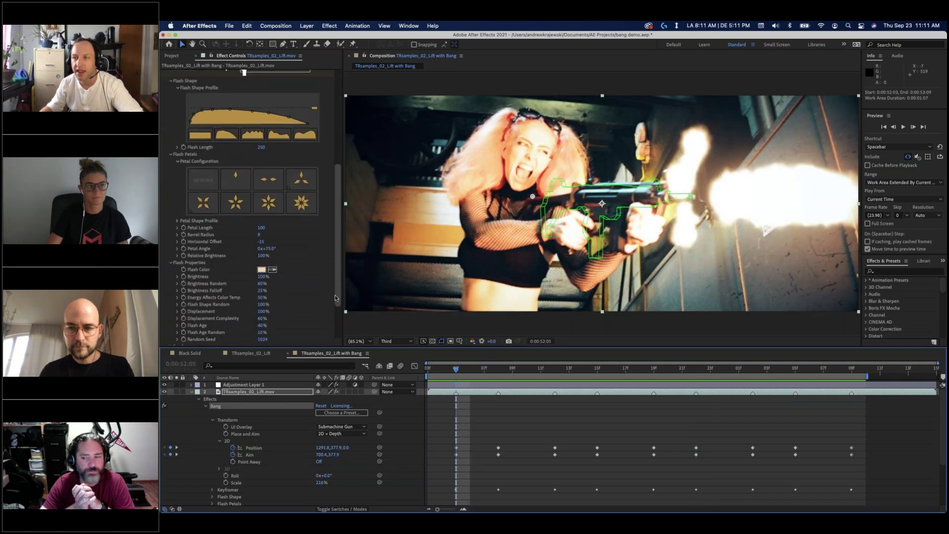
{"action": "scroll", "coordinate": [335, 294], "scroll_direction": "up", "scroll_amount": 2}
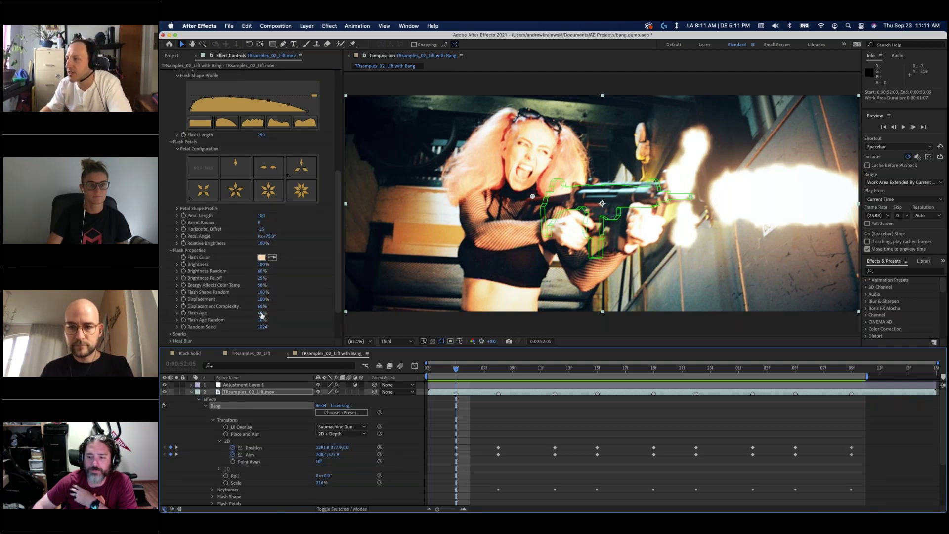
{"action": "mouse_move", "coordinate": [262, 315]}
{"action": "left_mouse_down"}
{"action": "mouse_move", "coordinate": [249, 312]}
{"action": "mouse_move", "coordinate": [275, 312]}
{"action": "mouse_move", "coordinate": [263, 313]}
{"action": "left_mouse_up"}
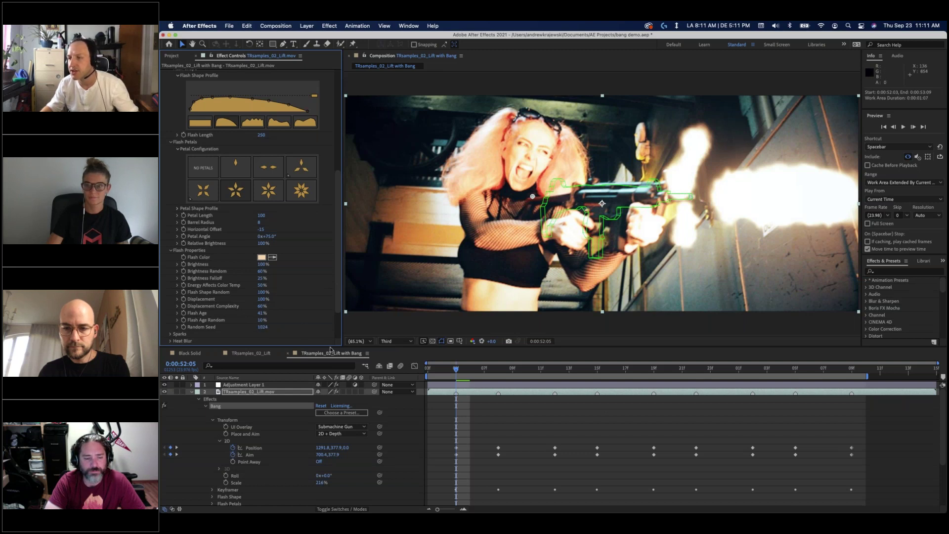
{"action": "left_click_drag", "start_coordinate": [262, 323], "coordinate": [279, 320]}
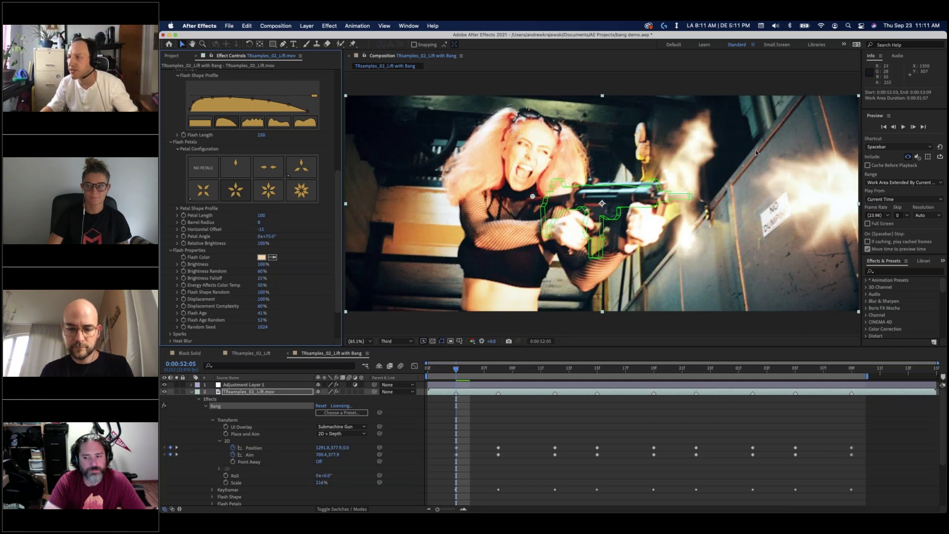
- Check the varied flashes at 0:00:52:08 and 0:00:52:12, and play the composition from its start
{"action": "left_click_drag", "start_coordinate": [455, 369], "coordinate": [500, 373]}
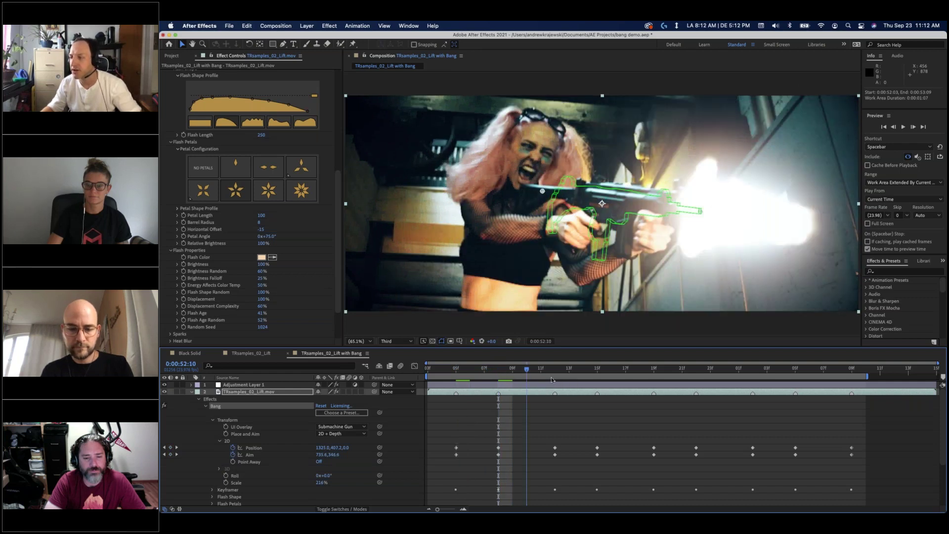
{"action": "key", "text": "k"}
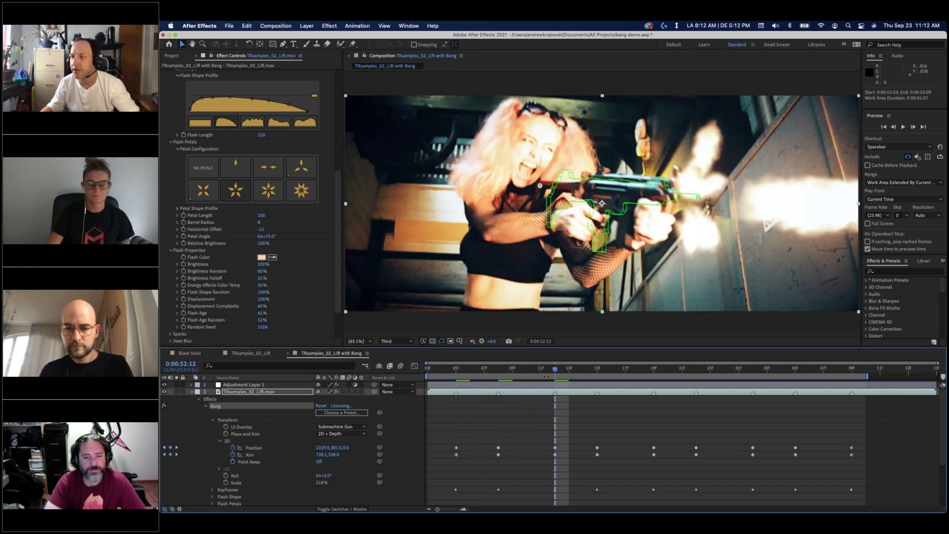
{"action": "key", "text": "Home"}
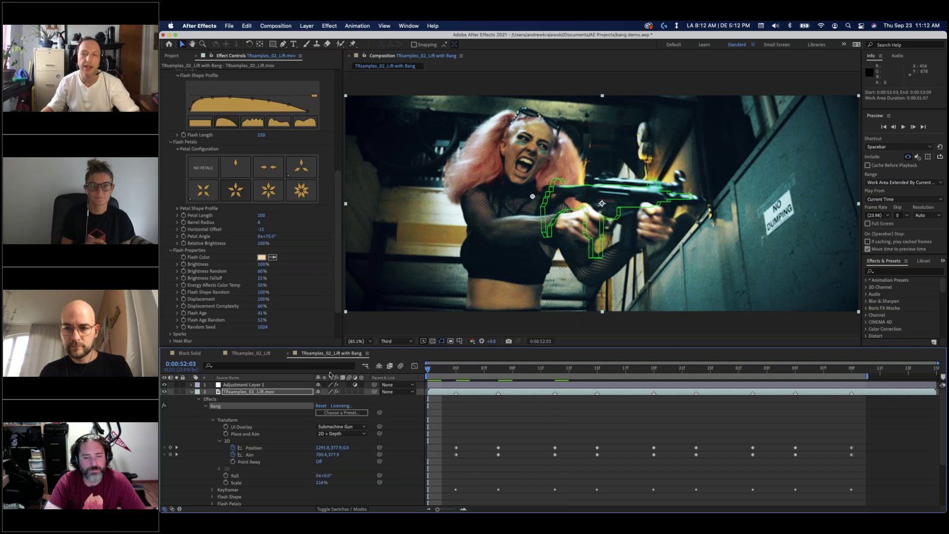
{"action": "key", "text": "space"}
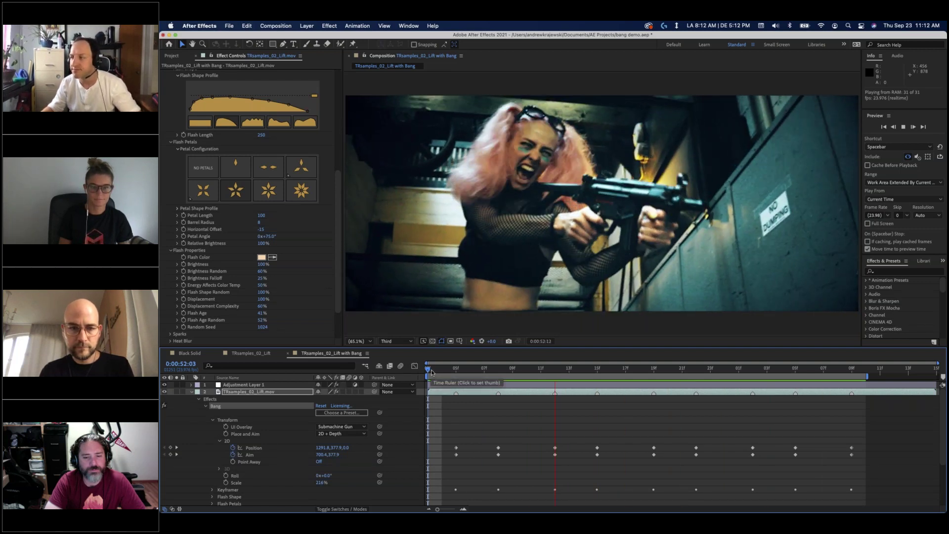
- Lower the viewer exposure and hide the gun overlay to inspect flash detail at 0:00:52:08 and 0:00:52:05, ending at exposure -0.5
{"action": "left_click", "coordinate": [492, 371]}
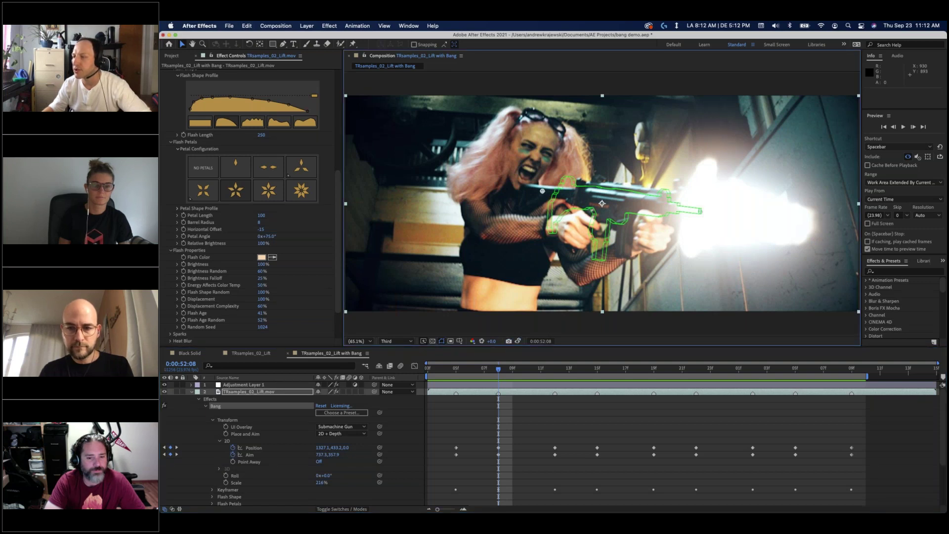
{"action": "left_click", "coordinate": [481, 341]}
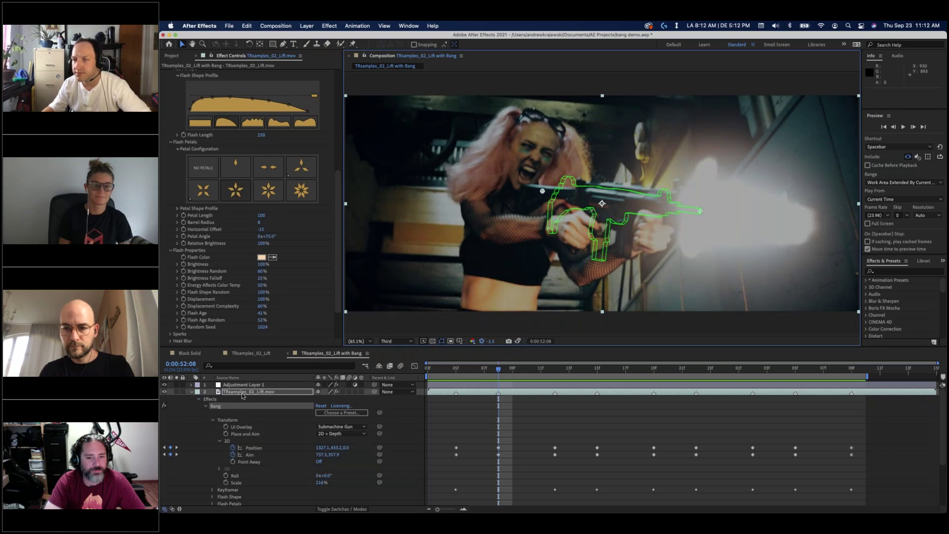
{"action": "left_click", "coordinate": [242, 392]}
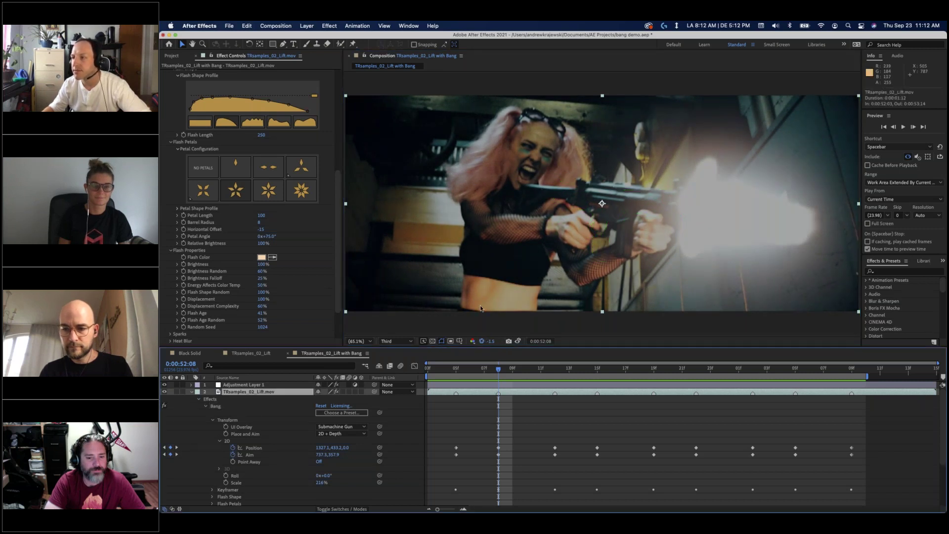
{"action": "left_click_drag", "start_coordinate": [490, 343], "coordinate": [486, 342]}
{"action": "left_click", "coordinate": [460, 370]}
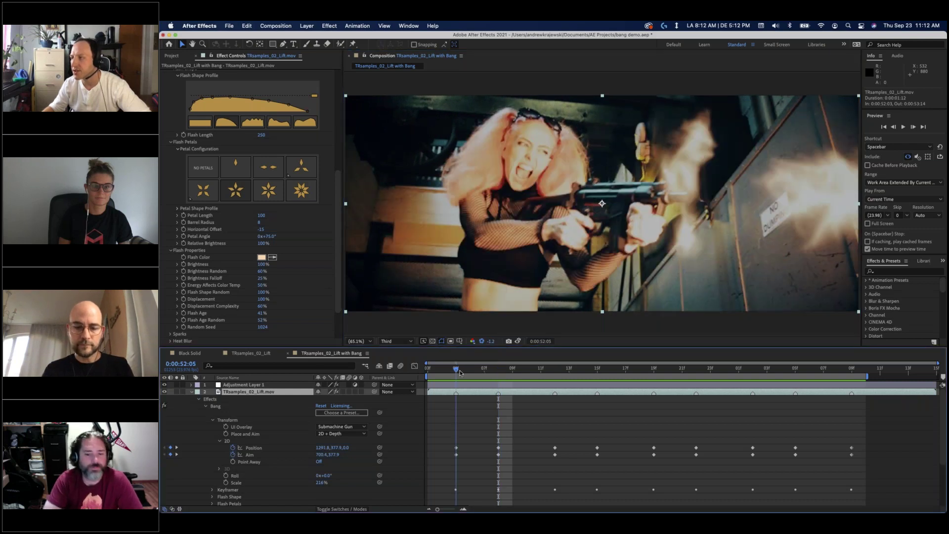
{"action": "mouse_move", "coordinate": [491, 341]}
{"action": "left_mouse_down"}
{"action": "mouse_move", "coordinate": [474, 341]}
{"action": "mouse_move", "coordinate": [489, 343]}
{"action": "left_mouse_up"}
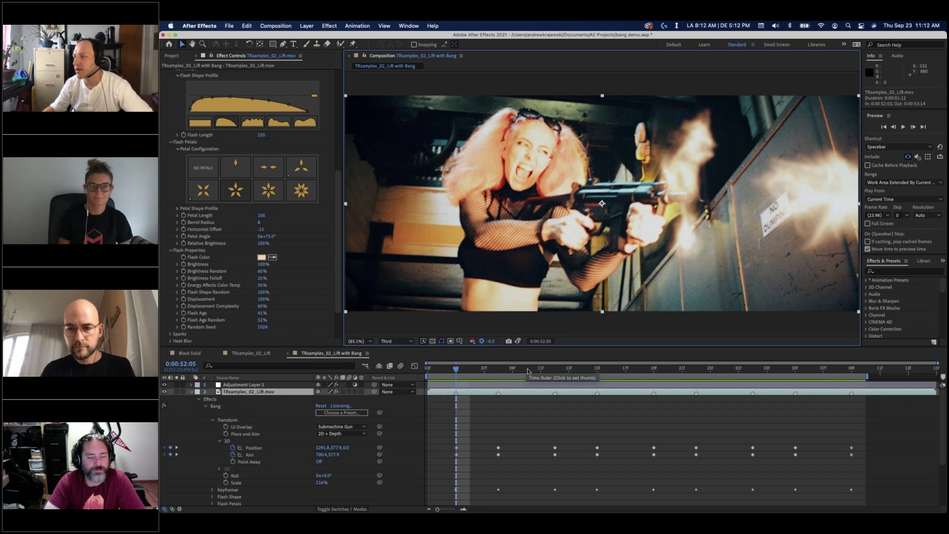
- Expand Bang's Interactive Light settings
{"action": "scroll", "coordinate": [267, 232], "scroll_direction": "down", "scroll_amount": 5}
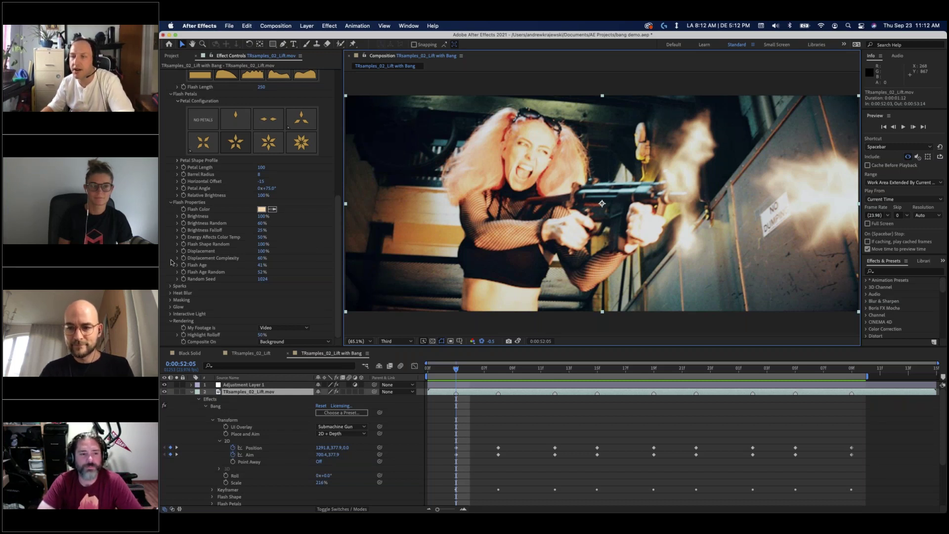
{"action": "left_click", "coordinate": [170, 314]}
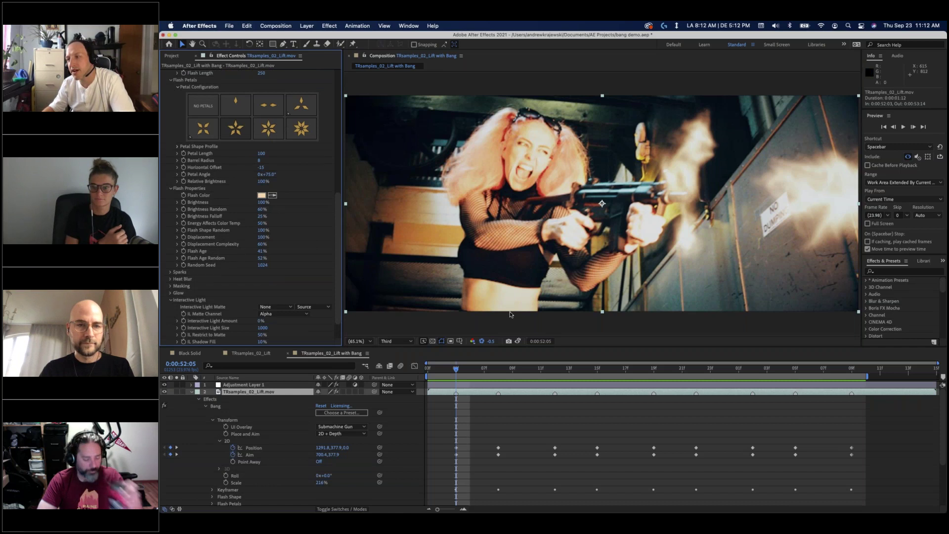
- Raise the viewer exposure to +1.0 to inspect the overexposed flashes, and return it to 0
{"action": "left_click_drag", "start_coordinate": [490, 341], "coordinate": [498, 341]}
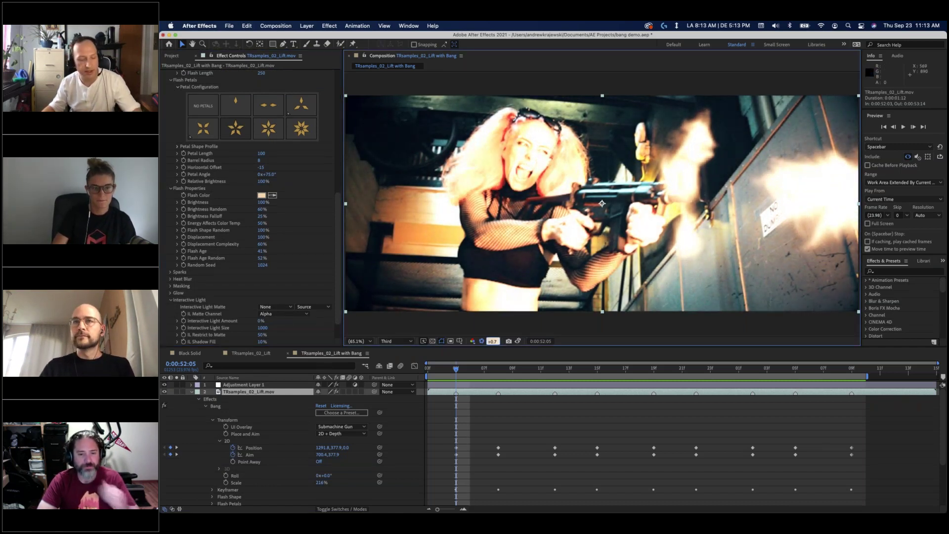
{"action": "type", "text": "1"}
{"action": "key", "text": "Return"}
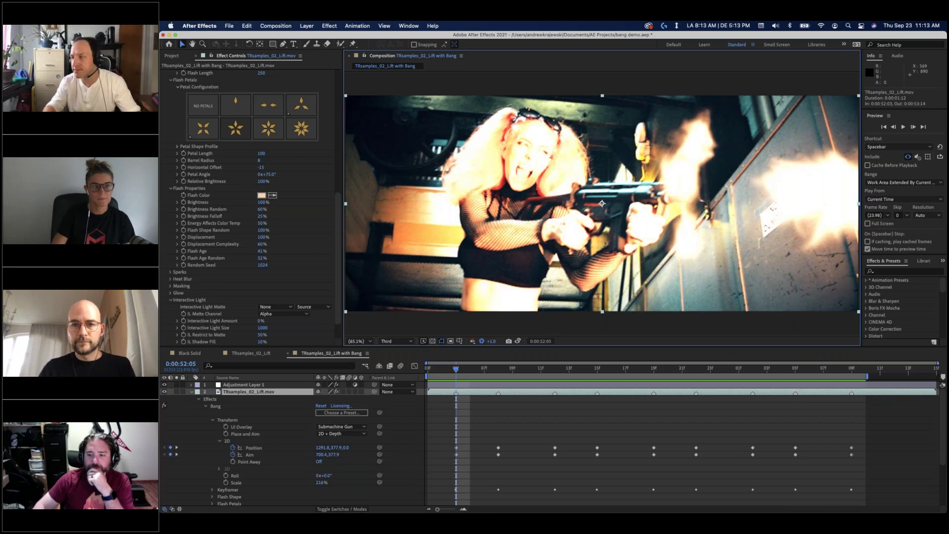
{"action": "left_click", "coordinate": [490, 341]}
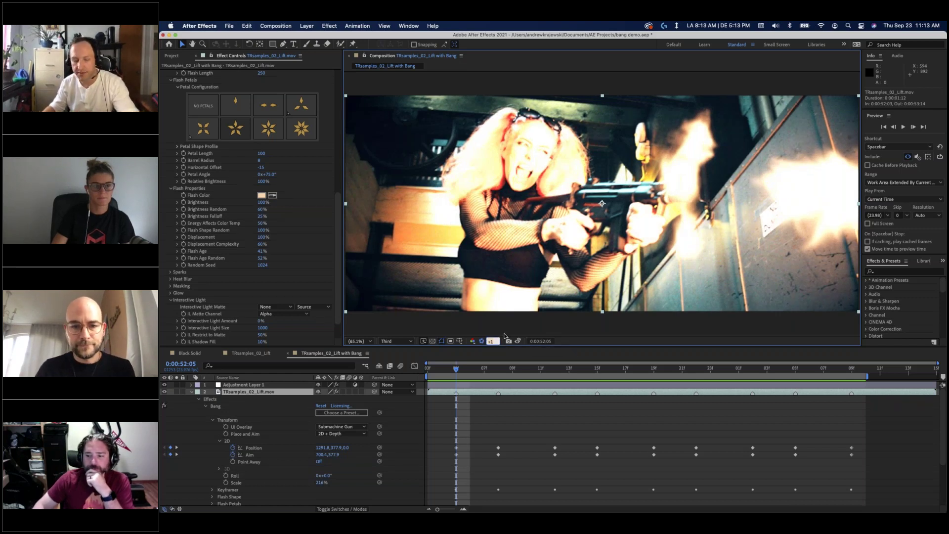
{"action": "type", "text": "0"}
{"action": "key", "text": "Return"}
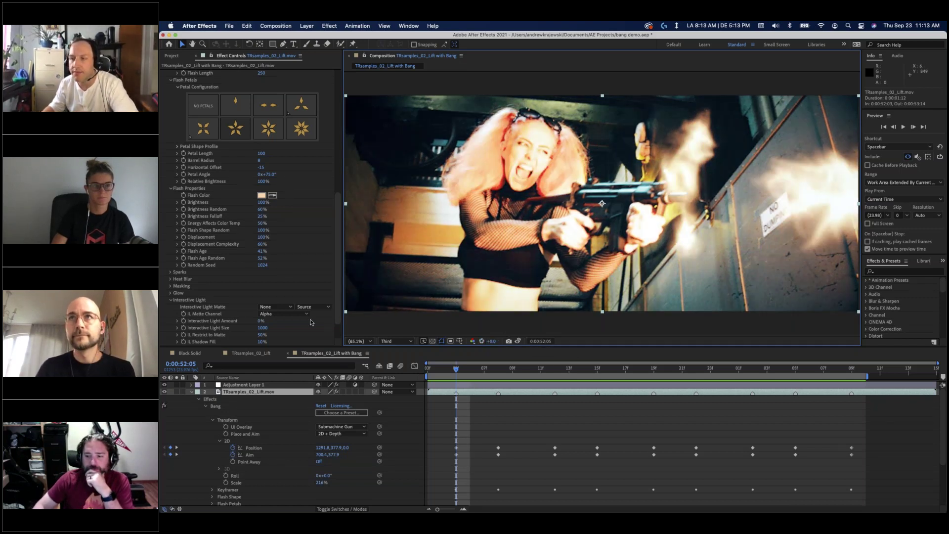
- Use TRsamples_02_Lift.mov as Bang's Interactive Light Matte and raise the Interactive Light Amount to about 156%
{"action": "left_click", "coordinate": [277, 307]}
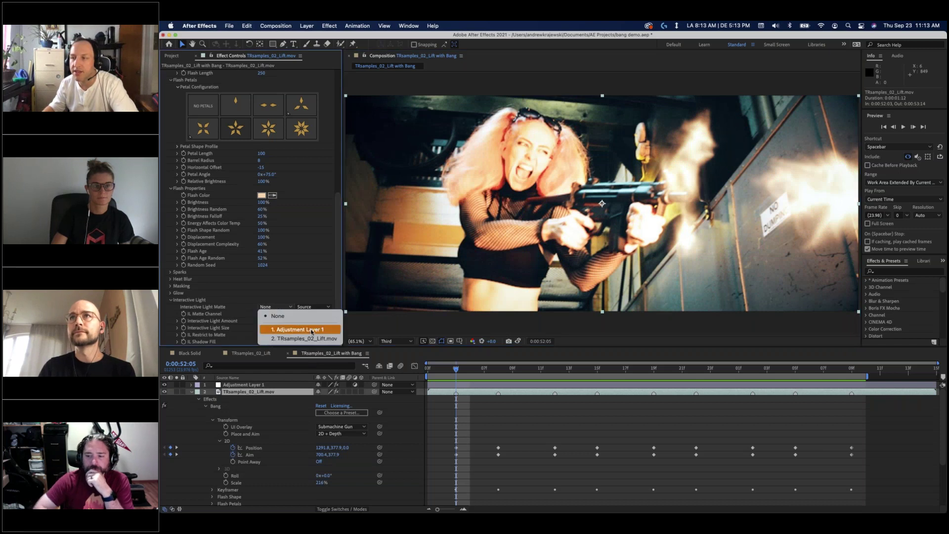
{"action": "left_click", "coordinate": [312, 339]}
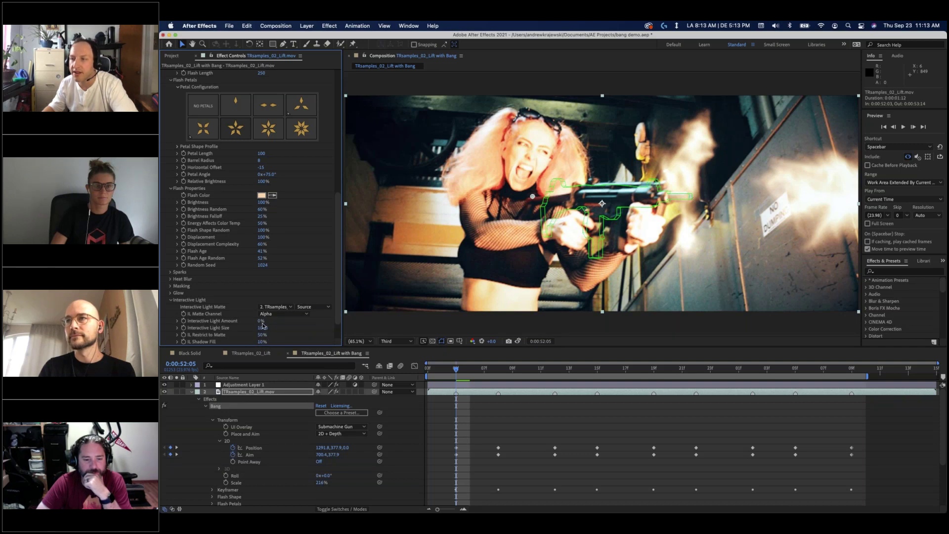
{"action": "left_click_drag", "start_coordinate": [269, 322], "coordinate": [293, 323]}
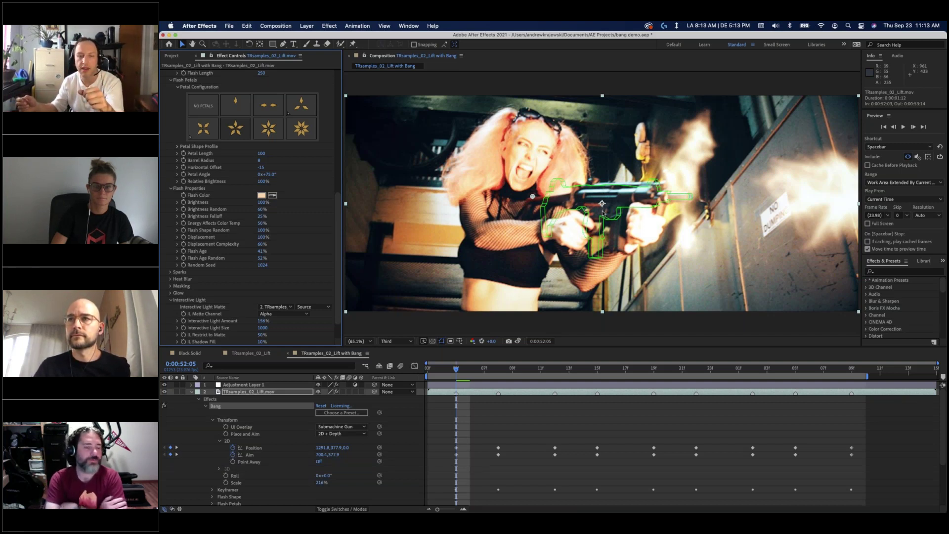
- Expand Bang's Glow settings and look through the effect's flash shape, petal and flash property parameters
{"action": "scroll", "coordinate": [280, 296], "scroll_direction": "down", "scroll_amount": 2}
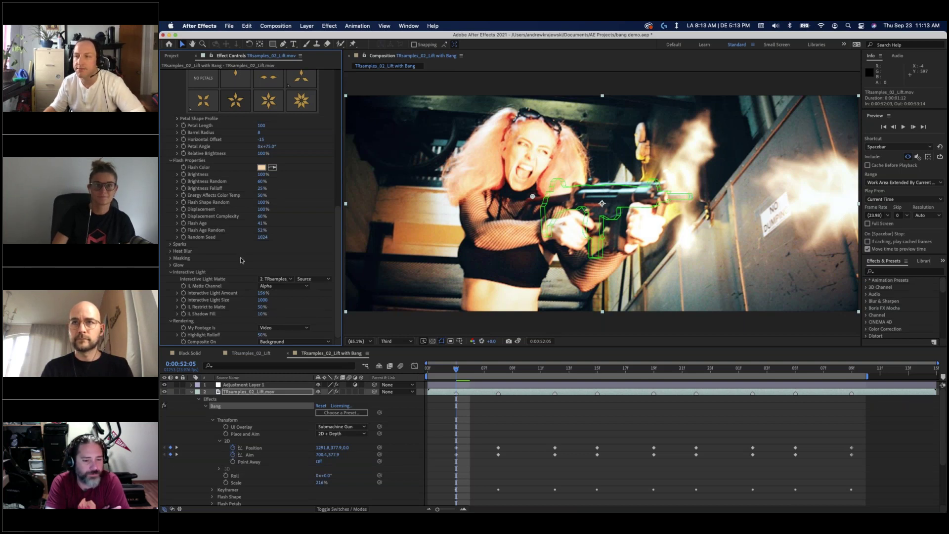
{"action": "left_click", "coordinate": [170, 266]}
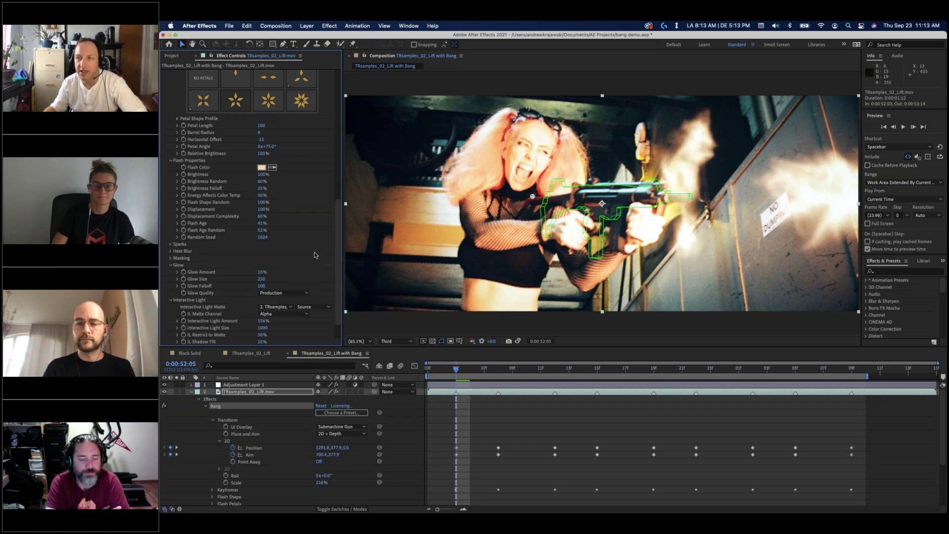
{"action": "scroll", "coordinate": [314, 252], "scroll_direction": "up", "scroll_amount": 6}
{"action": "scroll", "coordinate": [314, 255], "scroll_direction": "up", "scroll_amount": 4}
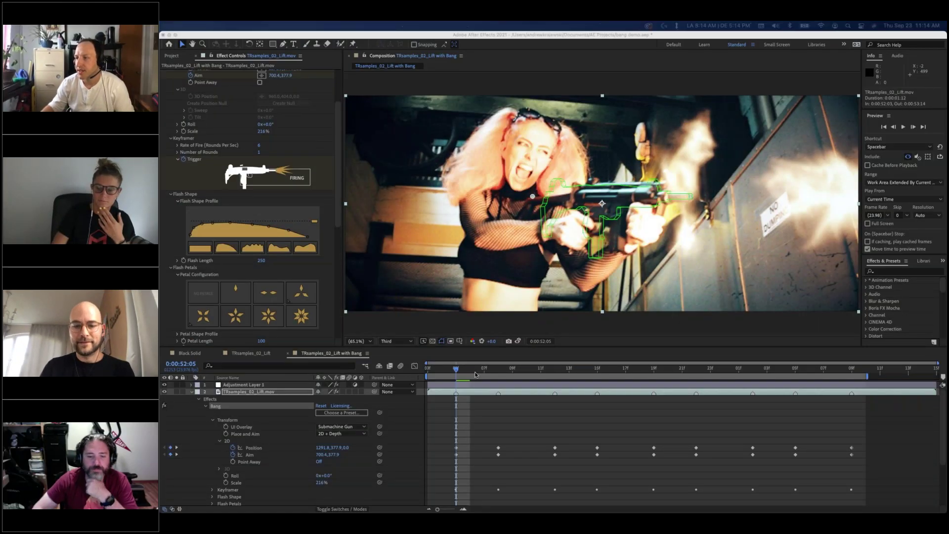
{"action": "scroll", "coordinate": [268, 208], "scroll_direction": "down", "scroll_amount": 5}
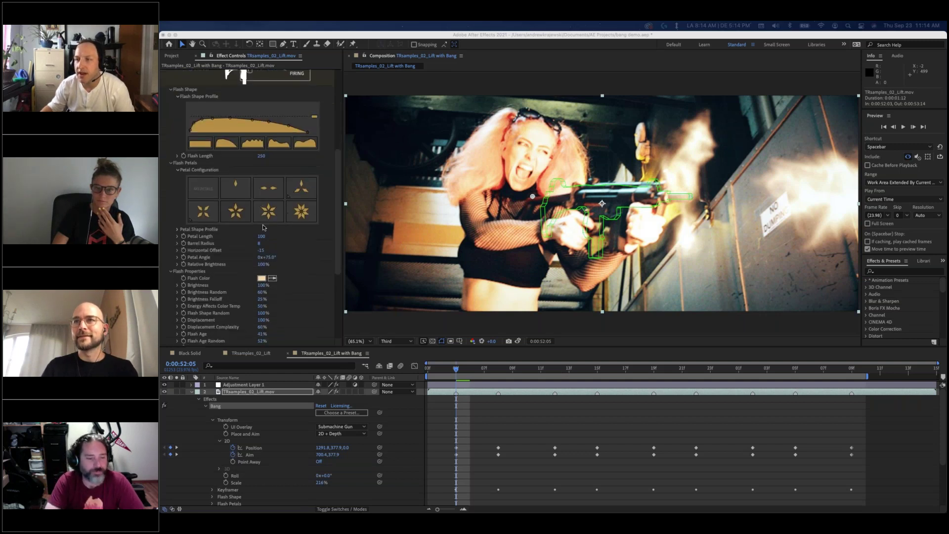
{"action": "scroll", "coordinate": [183, 307], "scroll_direction": "down", "scroll_amount": 2}
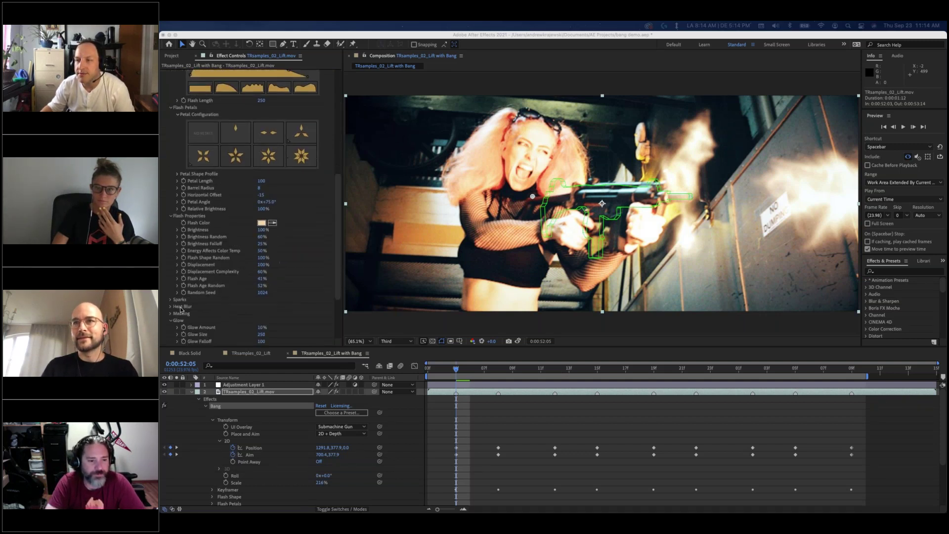
- Expand Bang's Heat Blur settings and preview the heat blur map, turning its display on and back off
{"action": "left_click", "coordinate": [171, 307]}
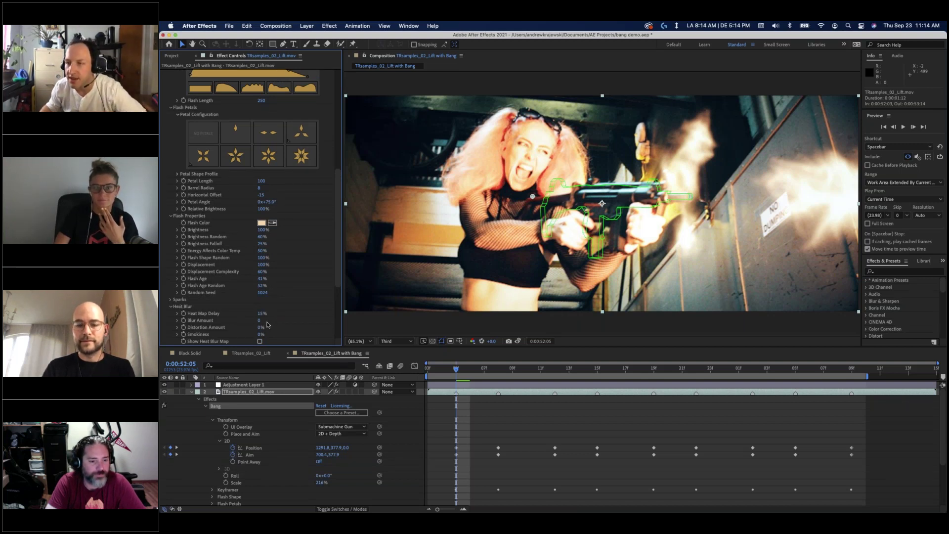
{"action": "scroll", "coordinate": [271, 319], "scroll_direction": "down", "scroll_amount": 1}
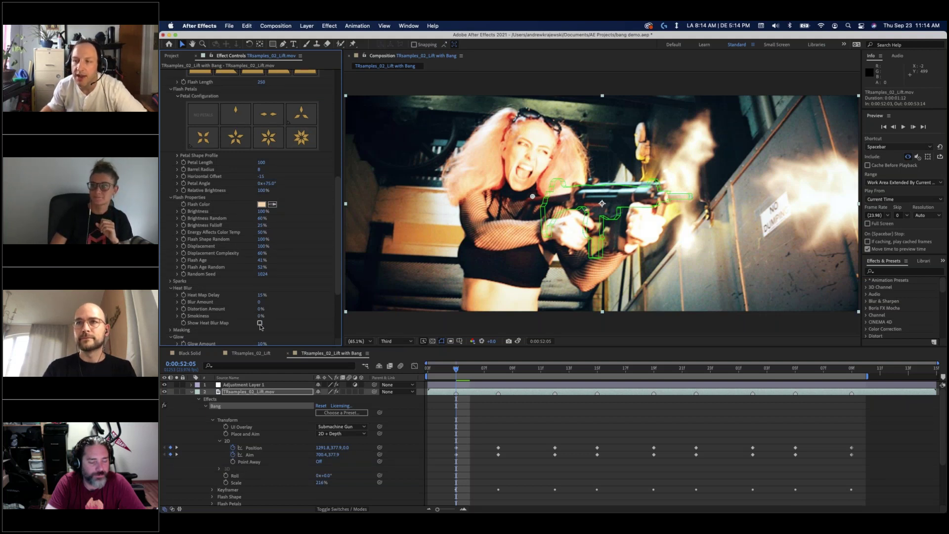
{"action": "left_click", "coordinate": [260, 323]}
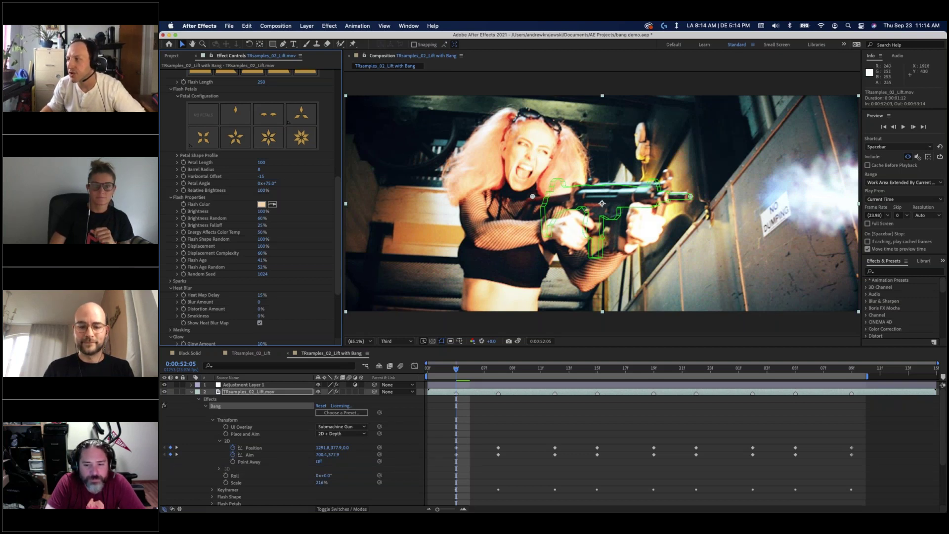
{"action": "left_click", "coordinate": [260, 324]}
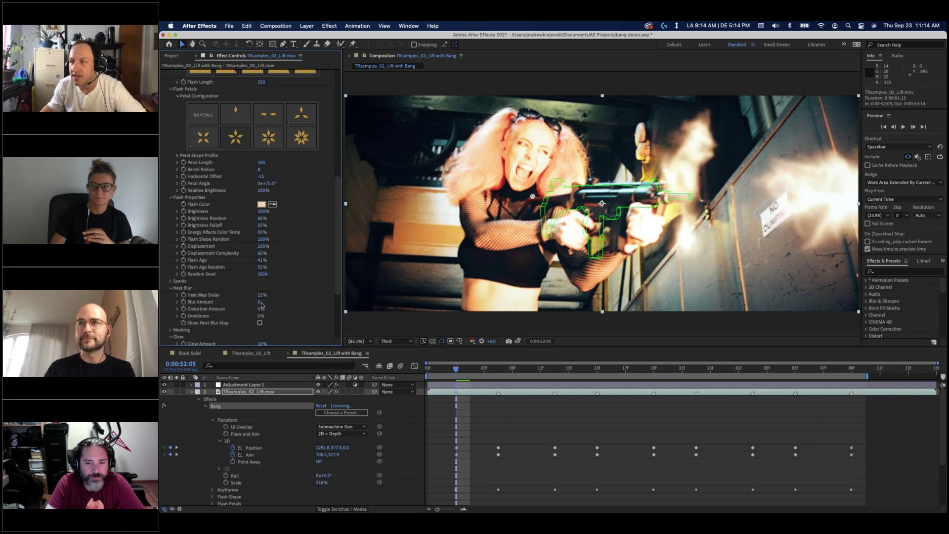
- Set Heat Blur's Blur Amount to 20 and check the following frame at 0:00:52:06
{"action": "left_click_drag", "start_coordinate": [260, 302], "coordinate": [286, 303]}
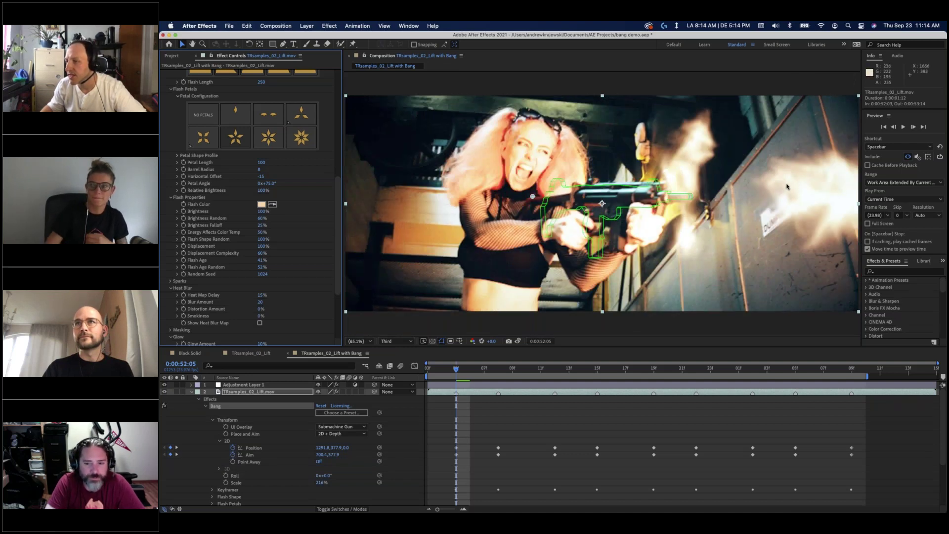
{"action": "left_click", "coordinate": [465, 371]}
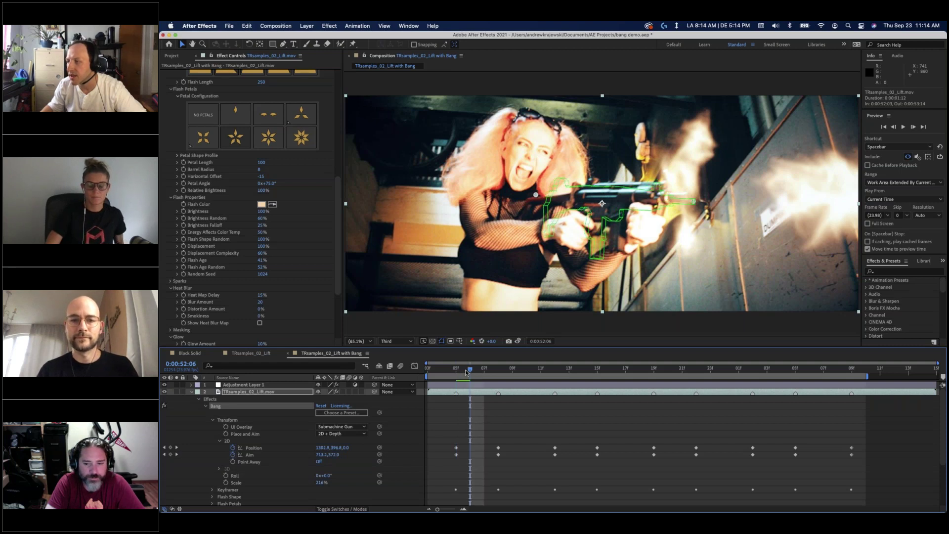
{"action": "left_click_drag", "start_coordinate": [462, 372], "coordinate": [466, 372]}
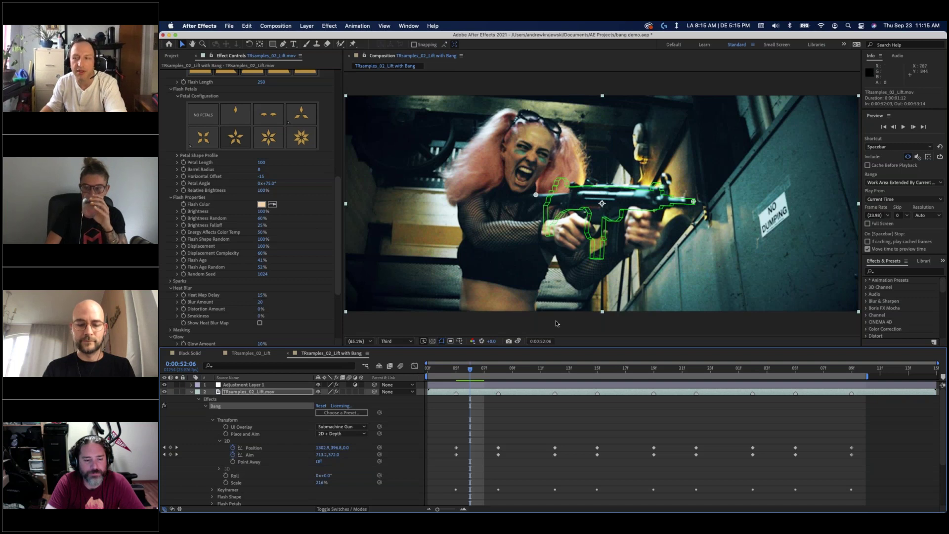
{"action": "left_click", "coordinate": [169, 290]}
{"action": "left_click", "coordinate": [170, 288]}
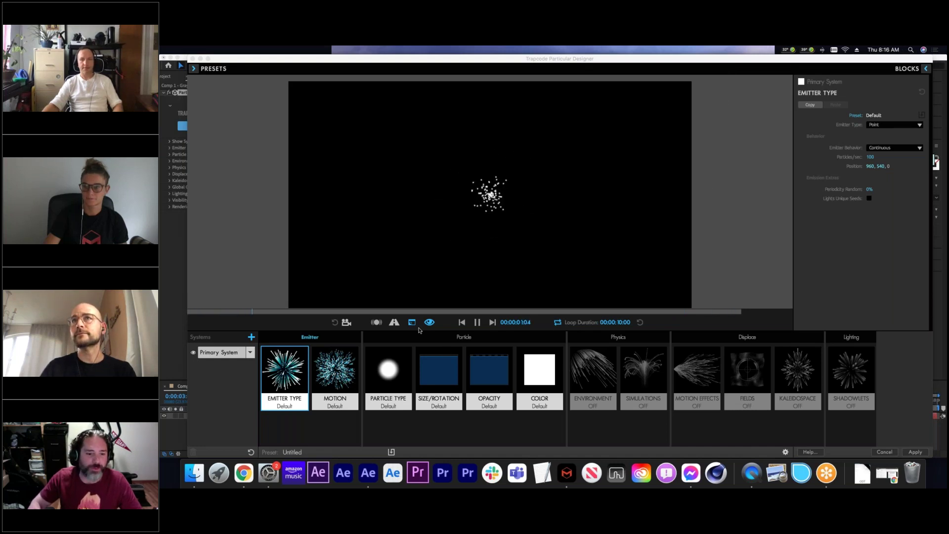
{"action": "left_click", "coordinate": [770, 296]}
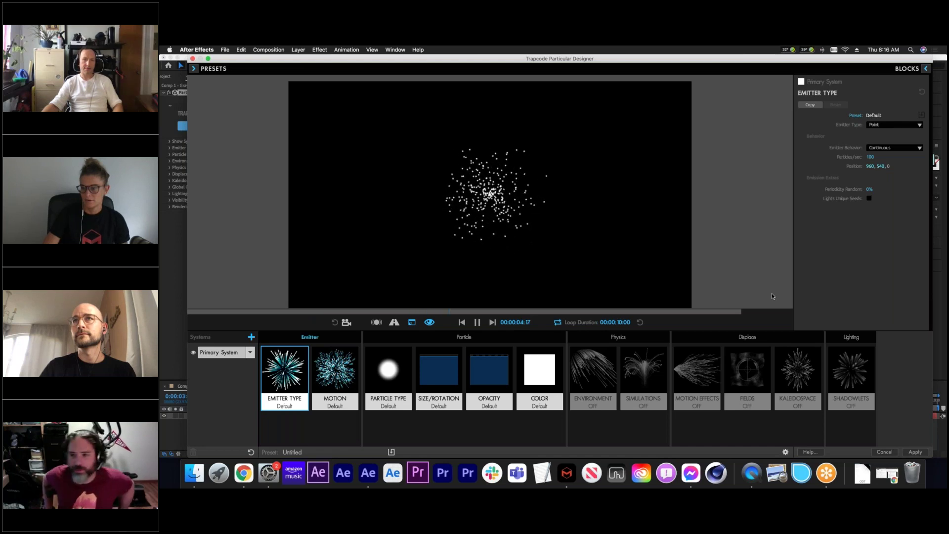
{"action": "left_click", "coordinate": [925, 69]}
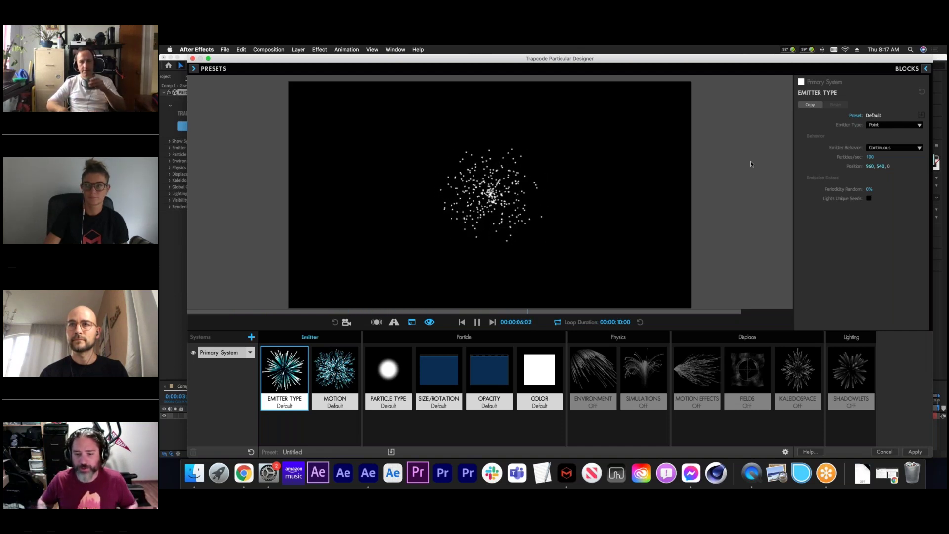
{"action": "mouse_move", "coordinate": [539, 225]}
{"action": "left_mouse_down"}
{"action": "mouse_move", "coordinate": [597, 162]}
{"action": "mouse_move", "coordinate": [449, 155]}
{"action": "mouse_move", "coordinate": [424, 215]}
{"action": "mouse_move", "coordinate": [572, 222]}
{"action": "mouse_move", "coordinate": [595, 182]}
{"action": "mouse_move", "coordinate": [537, 143]}
{"action": "mouse_move", "coordinate": [434, 165]}
{"action": "mouse_move", "coordinate": [488, 211]}
{"action": "mouse_move", "coordinate": [580, 159]}
{"action": "left_mouse_up"}
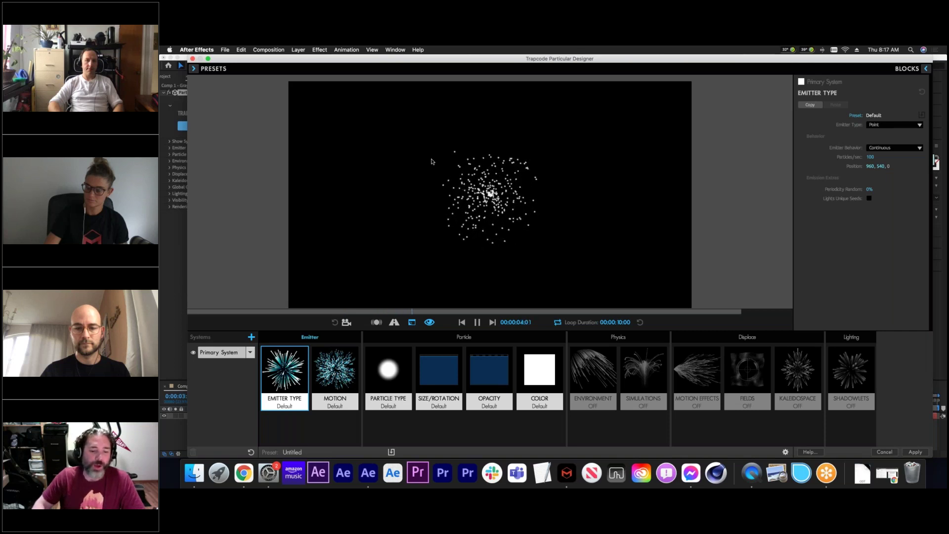
- In the Trapcode Particular Designer, set the primary system's emitter type to Box and its emitter behavior to Explode
{"action": "left_click", "coordinate": [885, 127]}
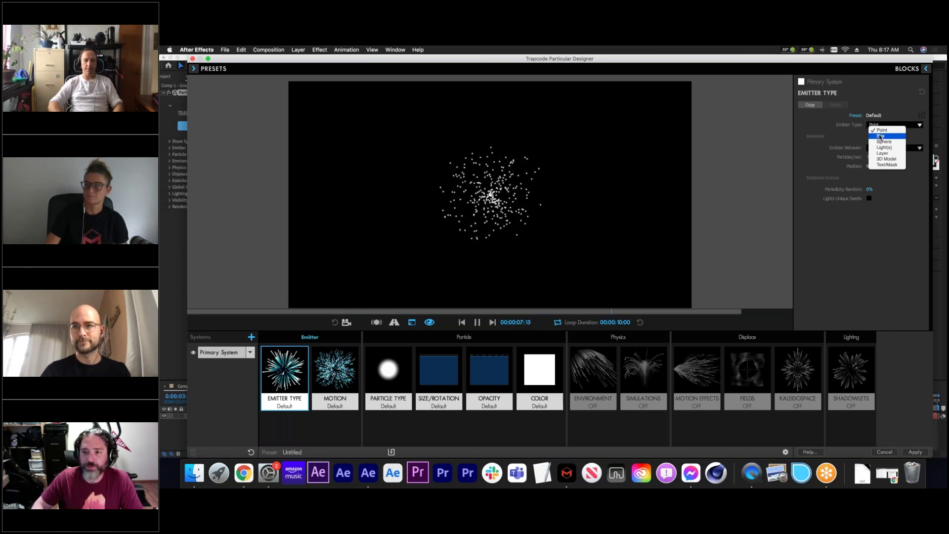
{"action": "left_click", "coordinate": [880, 136]}
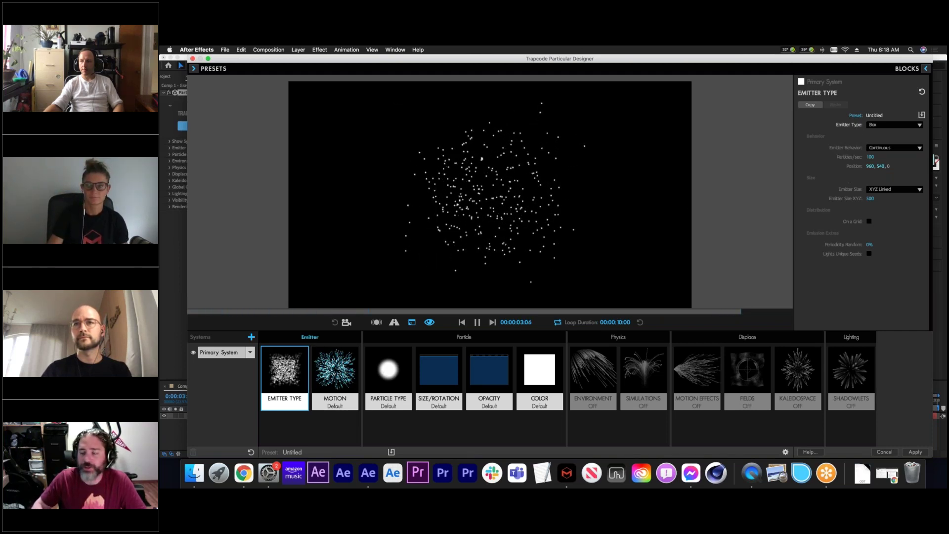
{"action": "left_click", "coordinate": [894, 151]}
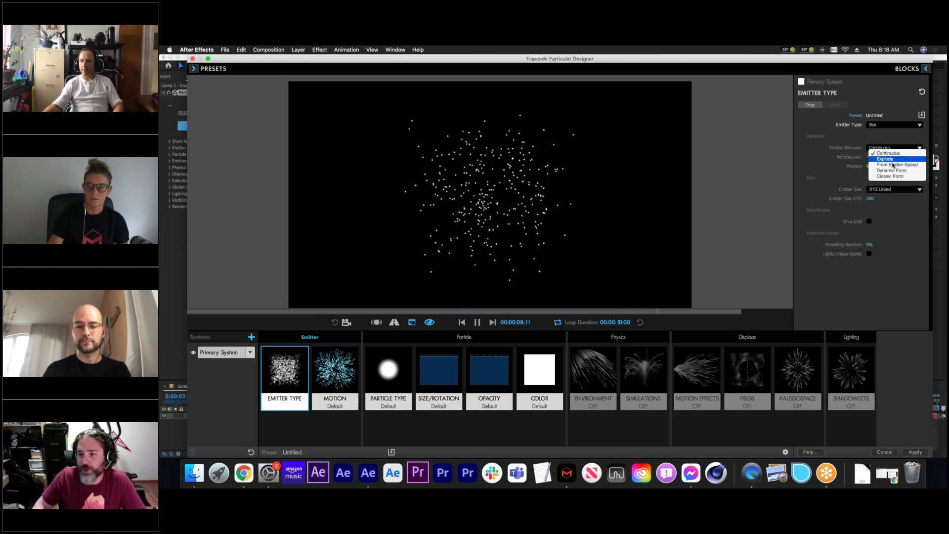
{"action": "left_click", "coordinate": [884, 158]}
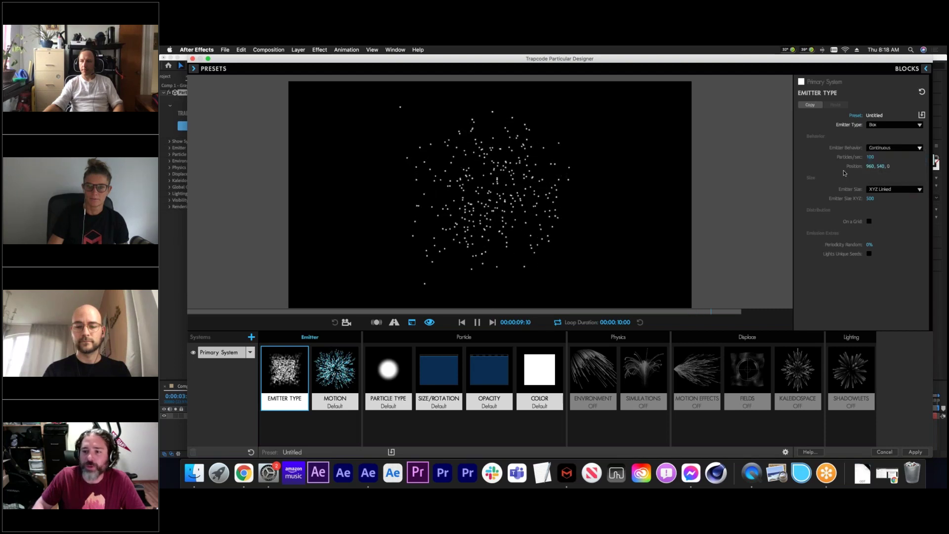
- Switch the box emitter's behavior to Dynamic Form and enable camera control in the preview to inspect the particles
{"action": "left_click", "coordinate": [895, 148]}
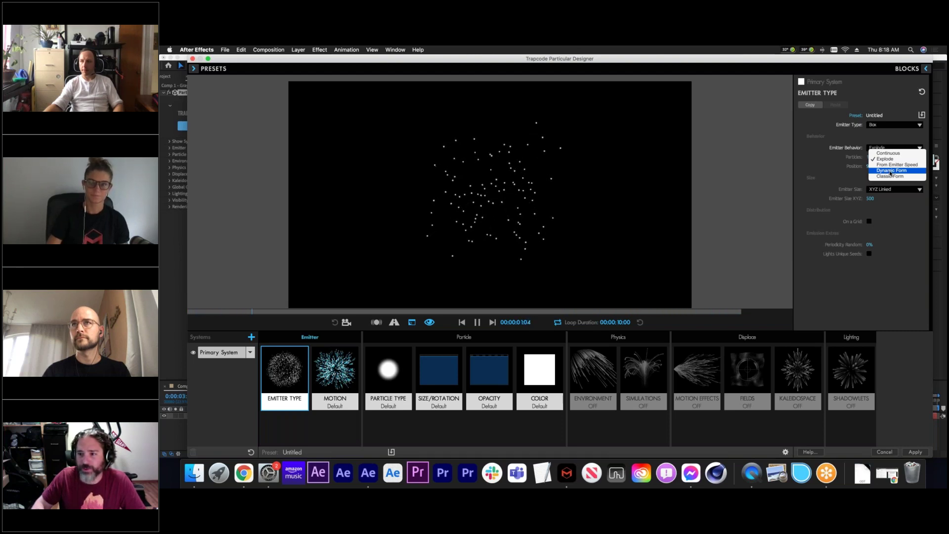
{"action": "left_click", "coordinate": [891, 170]}
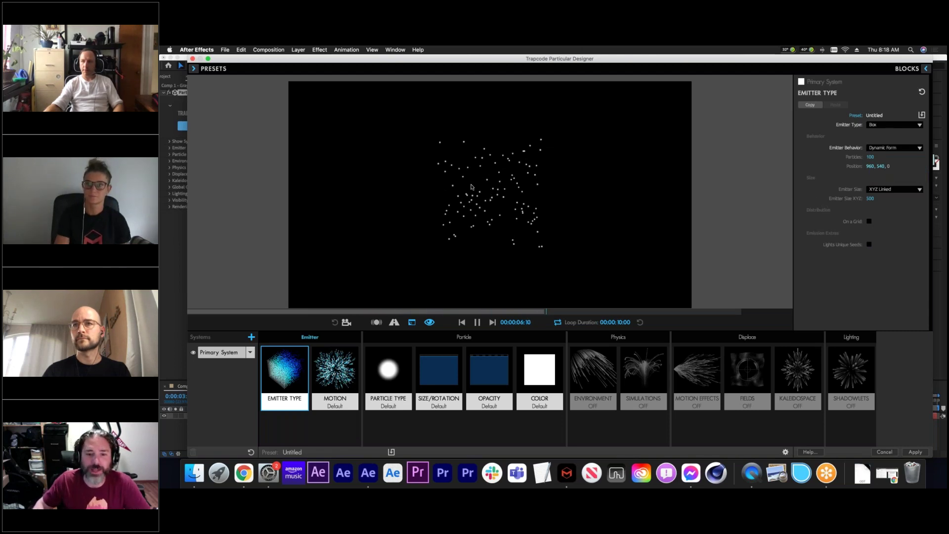
{"action": "left_click", "coordinate": [346, 324]}
{"action": "mouse_move", "coordinate": [478, 219]}
{"action": "left_mouse_down"}
{"action": "mouse_move", "coordinate": [501, 227]}
{"action": "mouse_move", "coordinate": [494, 233]}
{"action": "mouse_move", "coordinate": [460, 206]}
{"action": "mouse_move", "coordinate": [491, 225]}
{"action": "left_mouse_up"}
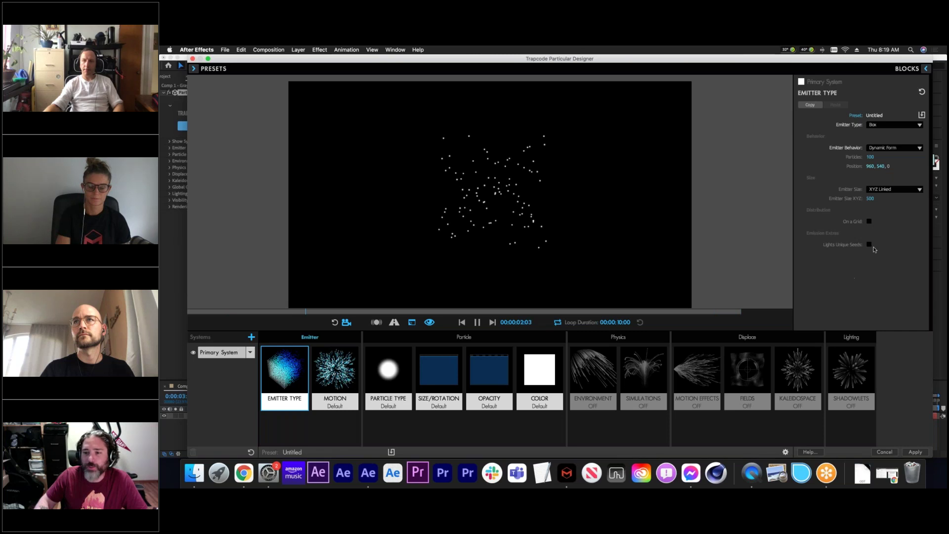
- Distribute the box particles on a grid with 27 particles in X, 20 in Y and 16 in Z
{"action": "left_click", "coordinate": [869, 221]}
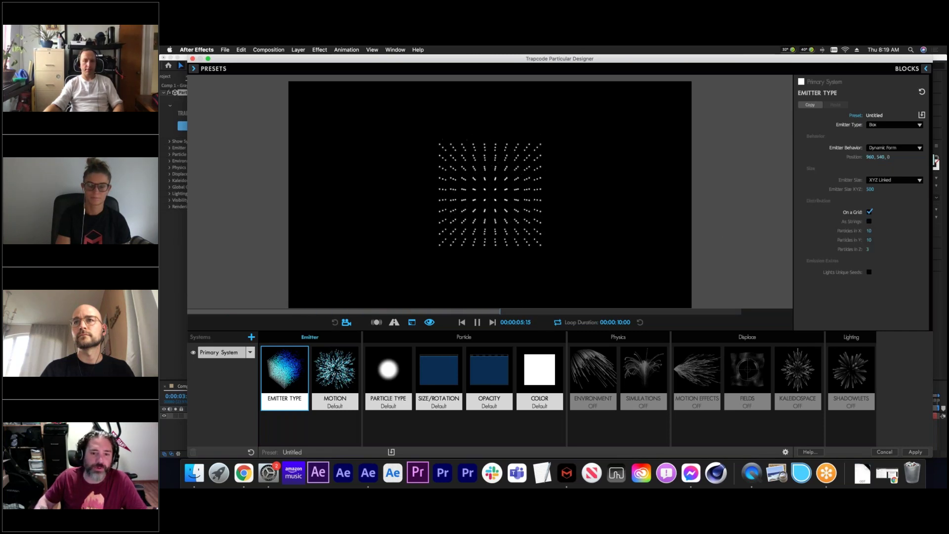
{"action": "mouse_move", "coordinate": [490, 212]}
{"action": "left_mouse_down"}
{"action": "mouse_move", "coordinate": [467, 210]}
{"action": "mouse_move", "coordinate": [506, 216]}
{"action": "left_mouse_up"}
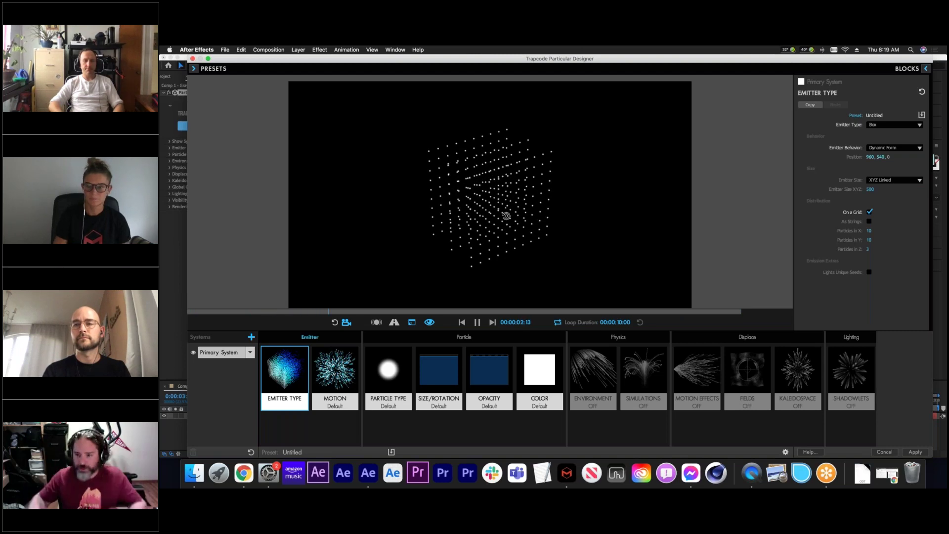
{"action": "left_click_drag", "start_coordinate": [869, 231], "coordinate": [875, 249]}
{"action": "left_click_drag", "start_coordinate": [536, 214], "coordinate": [516, 215]}
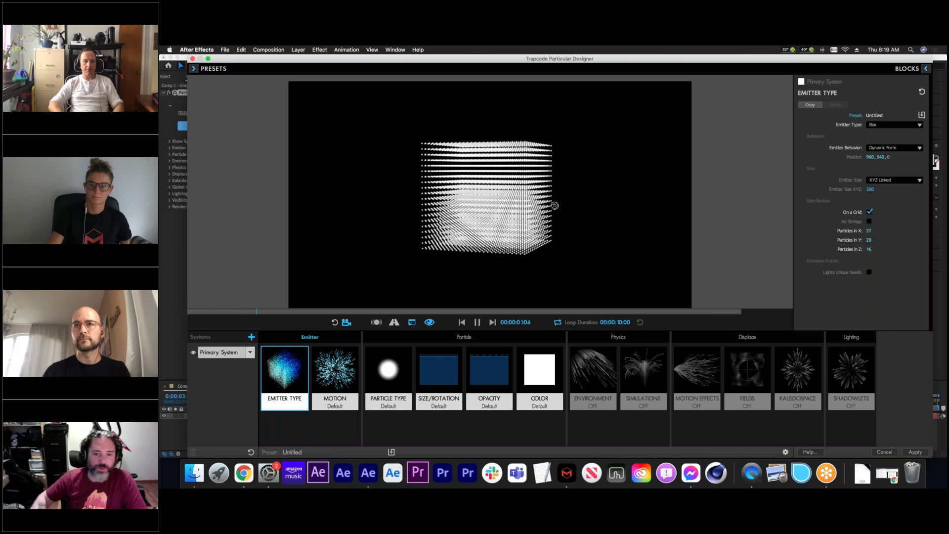
{"action": "left_click_drag", "start_coordinate": [485, 204], "coordinate": [494, 204]}
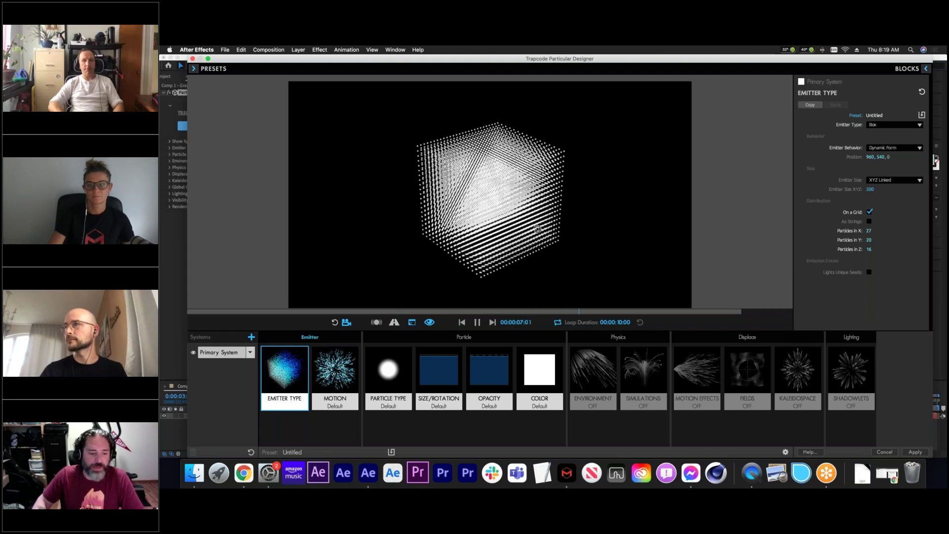
- Reset the primary system to its defaults, enable flocking in its simulations, and replay the preview from the start
{"action": "left_click", "coordinate": [643, 386]}
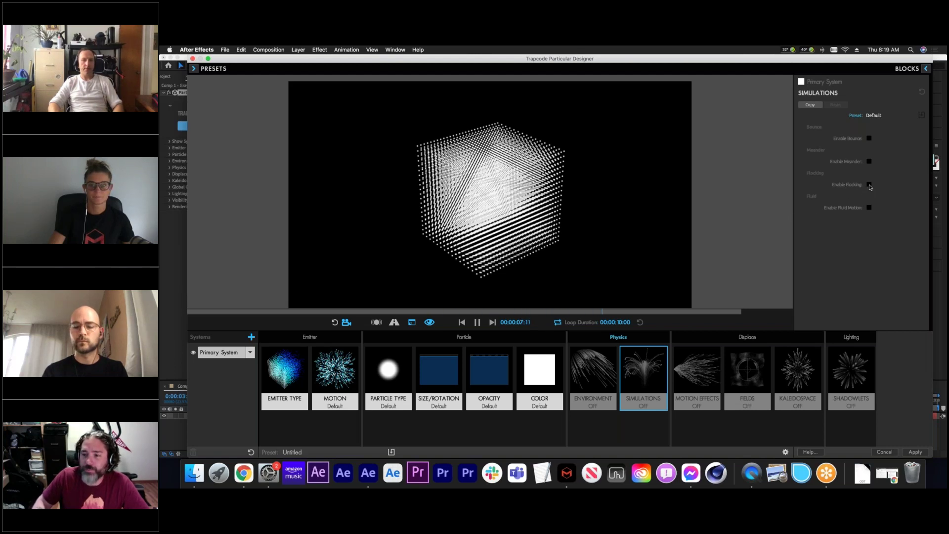
{"action": "left_click", "coordinate": [869, 184]}
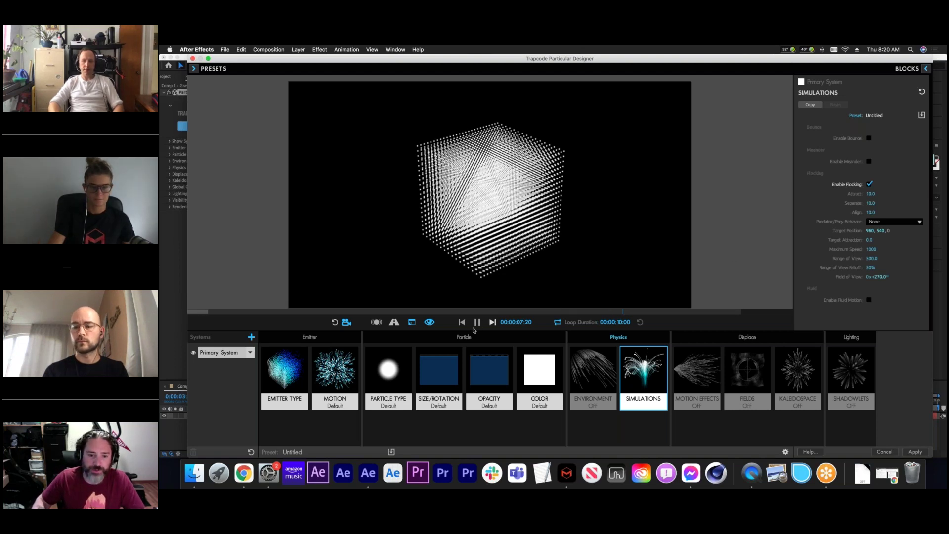
{"action": "left_click", "coordinate": [251, 452]}
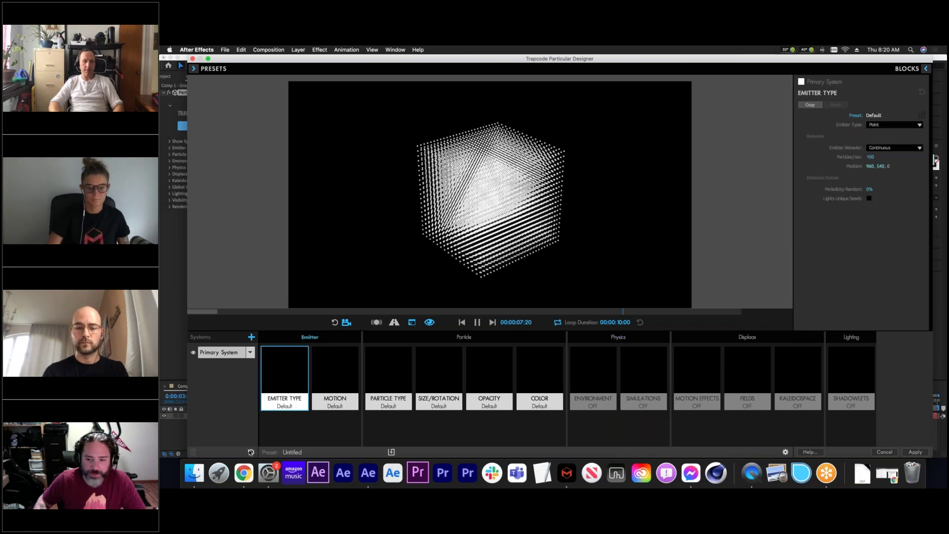
{"action": "left_click", "coordinate": [649, 380]}
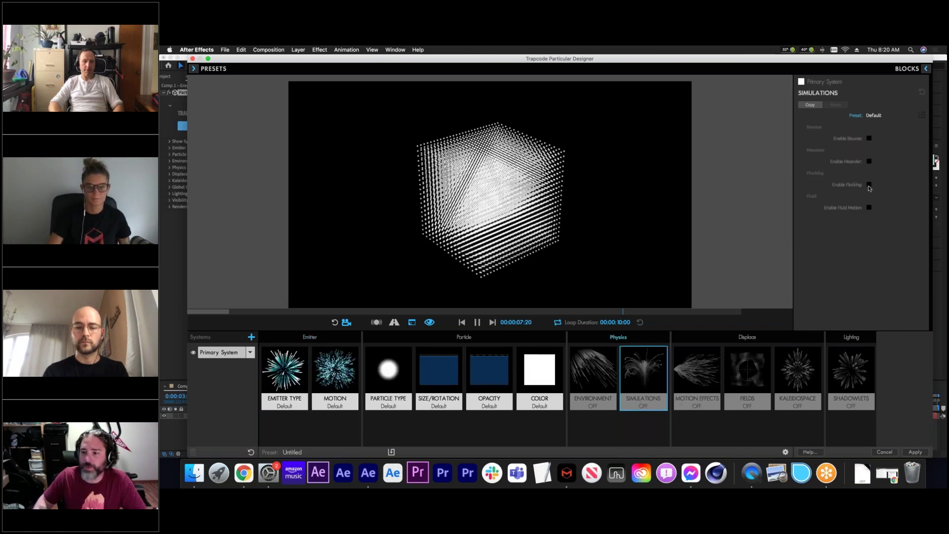
{"action": "left_click", "coordinate": [869, 185]}
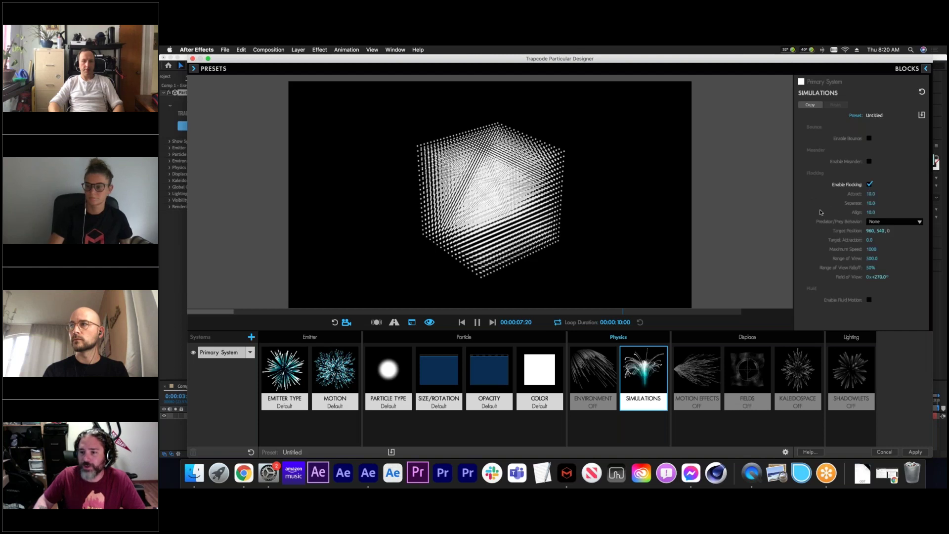
{"action": "left_click", "coordinate": [462, 323]}
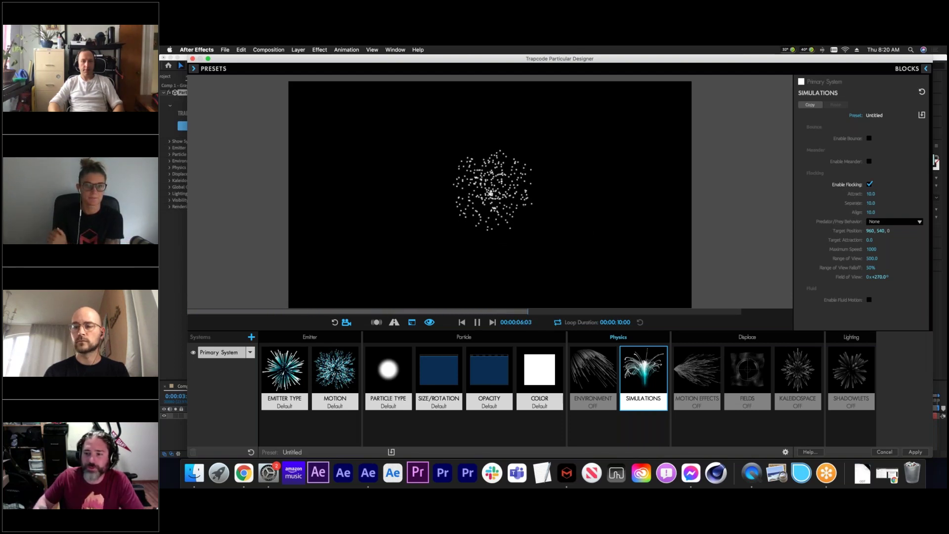
- Set the primary system's flocking Attract to 22, Separate to 100 and Predator/Prey Behavior to Predator
{"action": "left_click_drag", "start_coordinate": [870, 193], "coordinate": [885, 193]}
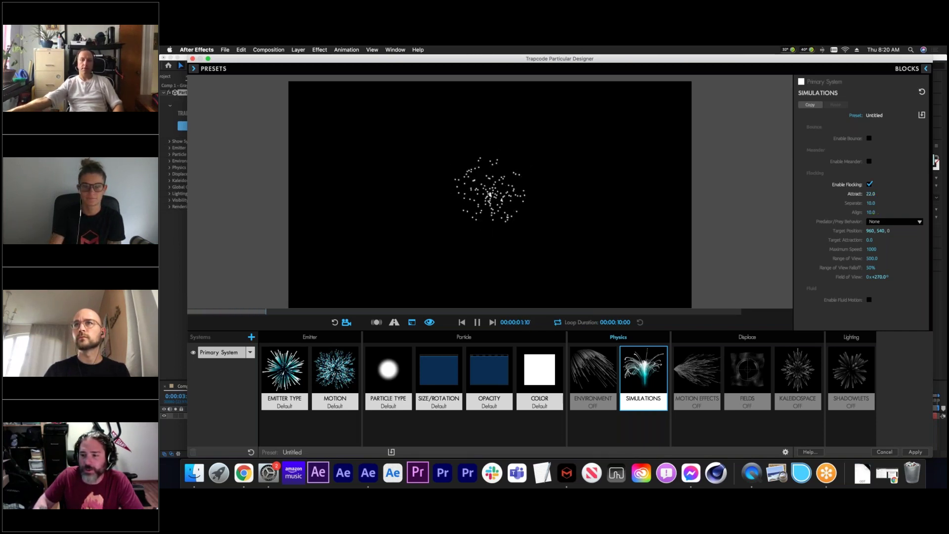
{"action": "left_click_drag", "start_coordinate": [870, 203], "coordinate": [915, 203]}
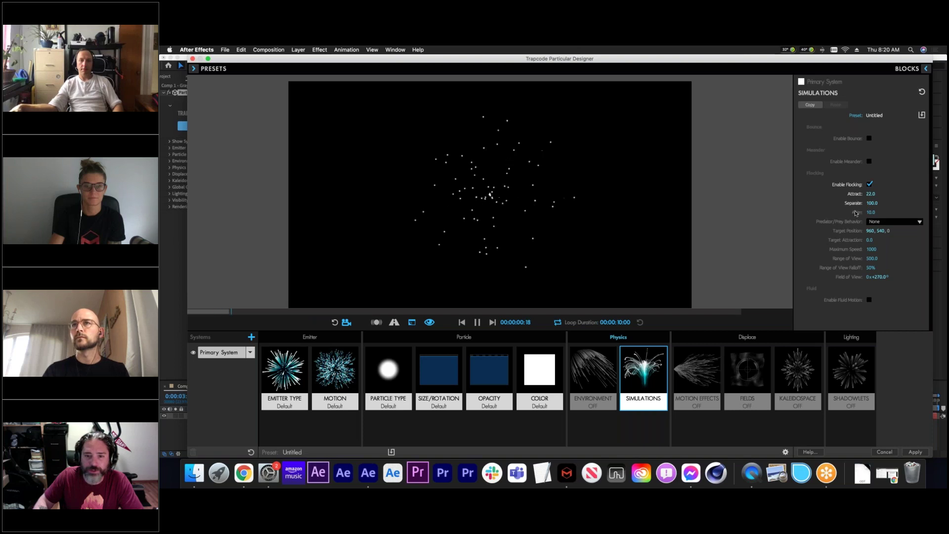
{"action": "left_click", "coordinate": [911, 222]}
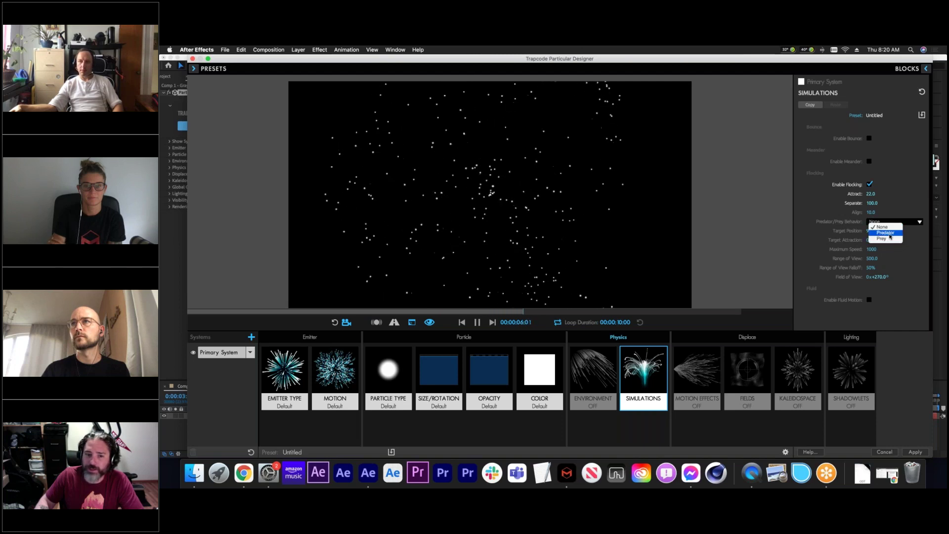
{"action": "left_click", "coordinate": [774, 300]}
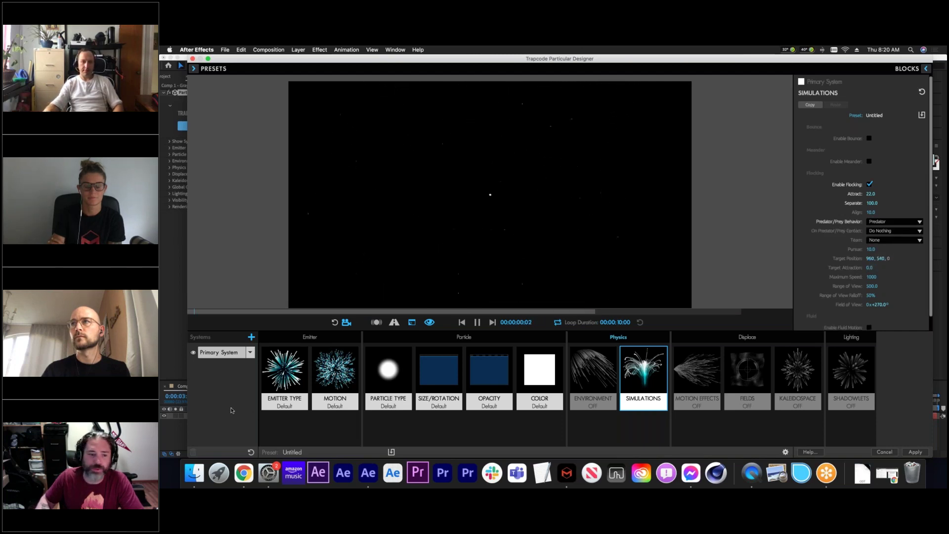
- Color the primary system's particles pure red
{"action": "left_click", "coordinate": [539, 378]}
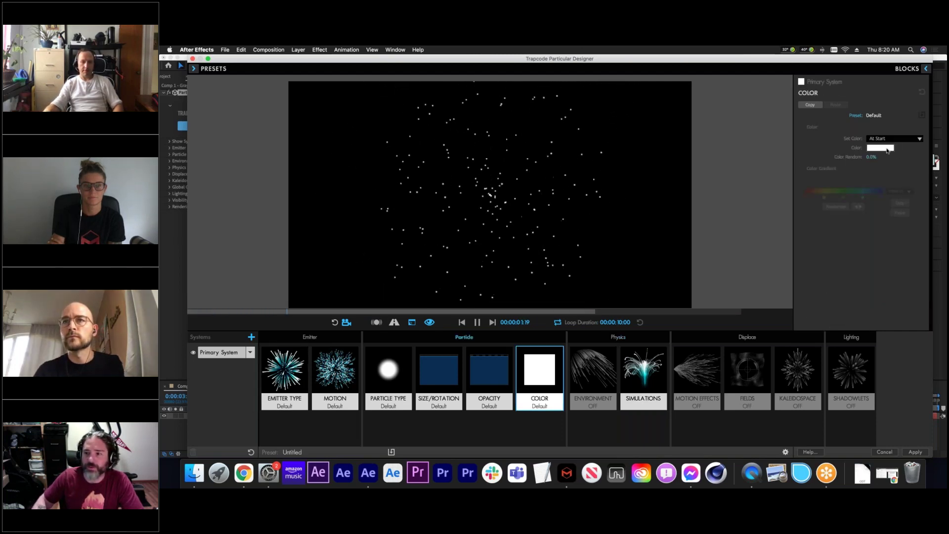
{"action": "left_click", "coordinate": [879, 147]}
{"action": "left_click_drag", "start_coordinate": [837, 256], "coordinate": [858, 261]}
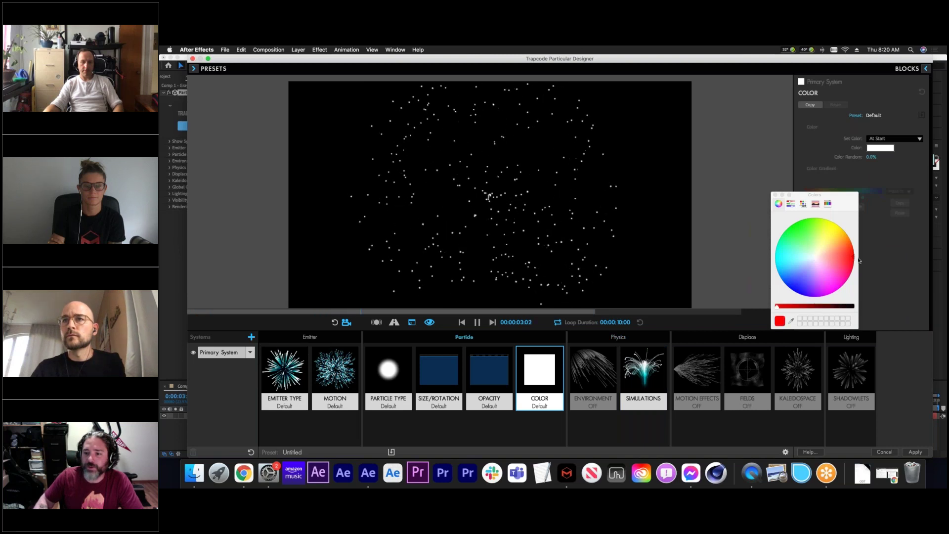
{"action": "left_click", "coordinate": [775, 195]}
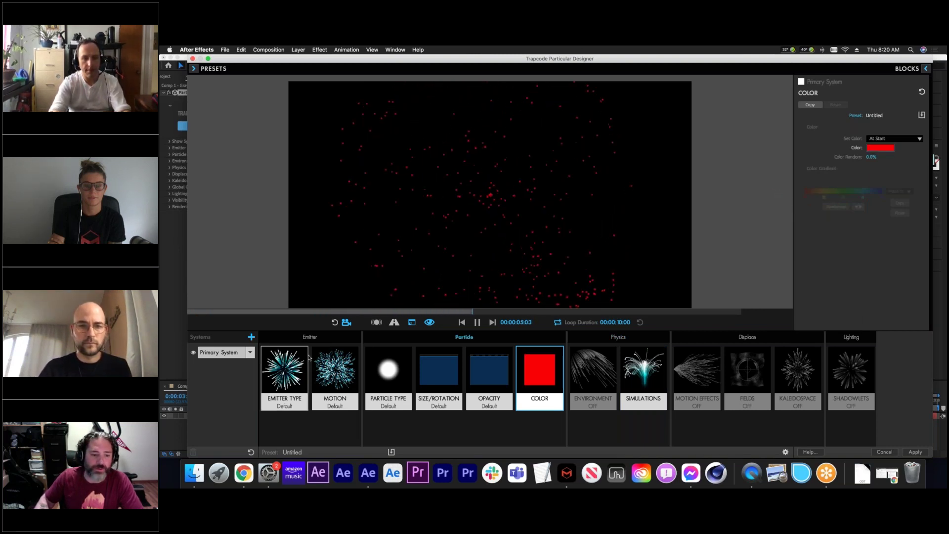
- Move the primary system's point emitter to 556, 540, 0 and set its emitter behavior to Explode
{"action": "left_click", "coordinate": [303, 361]}
{"action": "left_click_drag", "start_coordinate": [489, 195], "coordinate": [418, 222]}
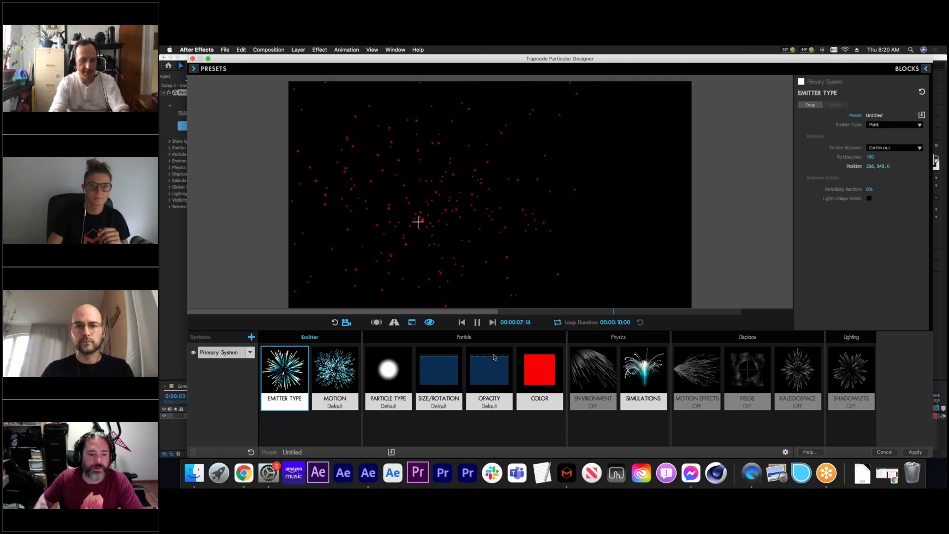
{"action": "left_click", "coordinate": [335, 322]}
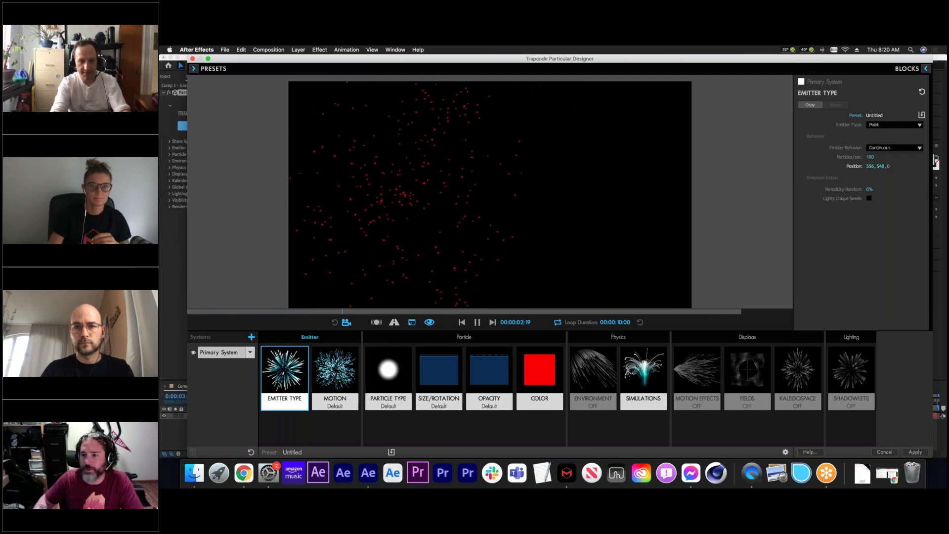
{"action": "left_click", "coordinate": [885, 149]}
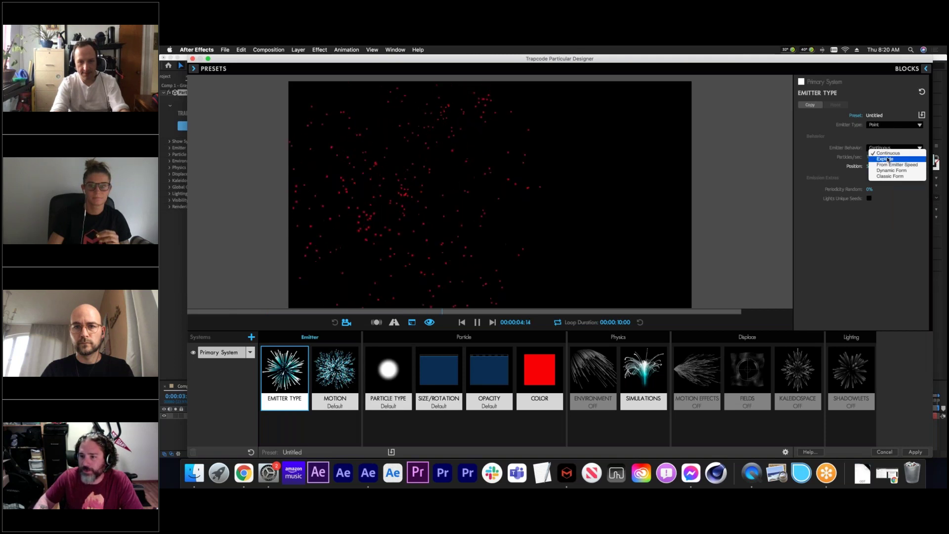
{"action": "left_click", "coordinate": [884, 151]}
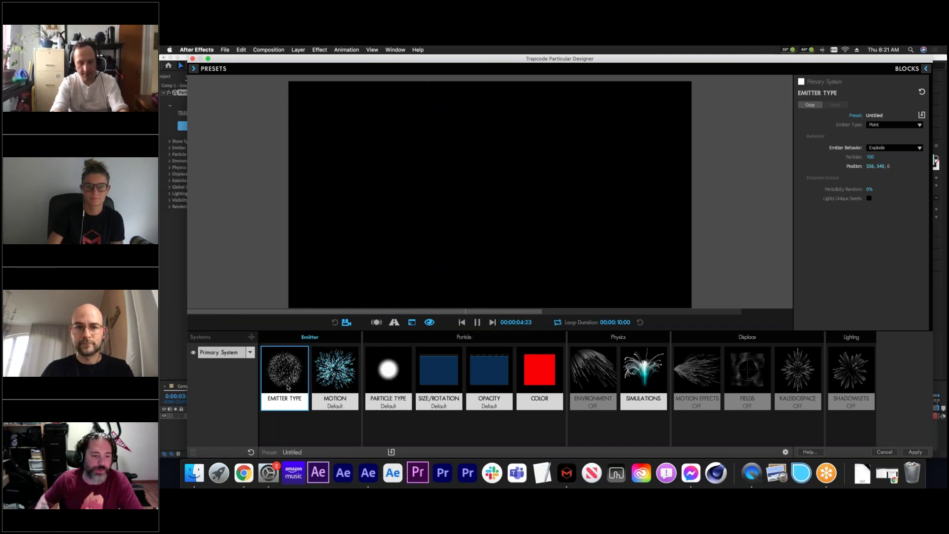
- Add a second particle system positioned independently of the primary at 1019, 540, 0, with its emitter behavior set to Explode
{"action": "left_click", "coordinate": [251, 336]}
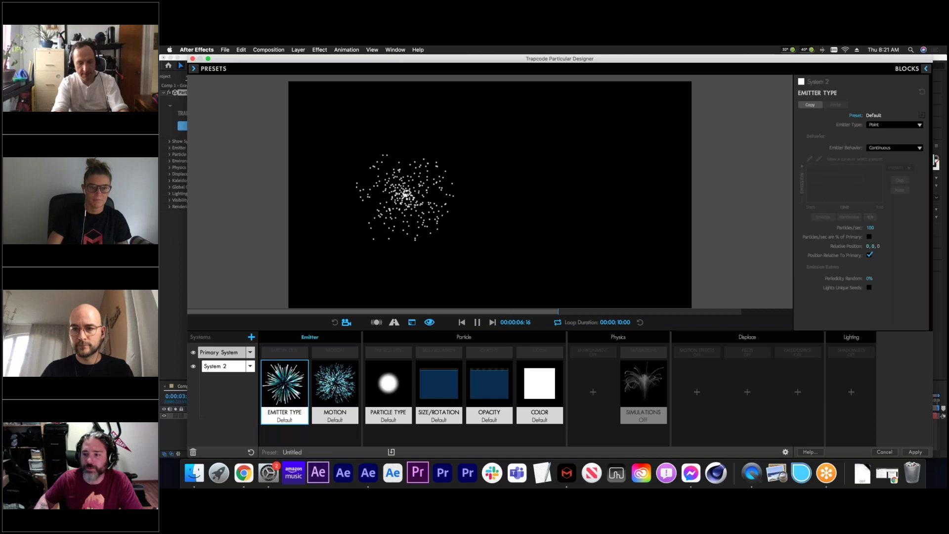
{"action": "left_click", "coordinate": [869, 254]}
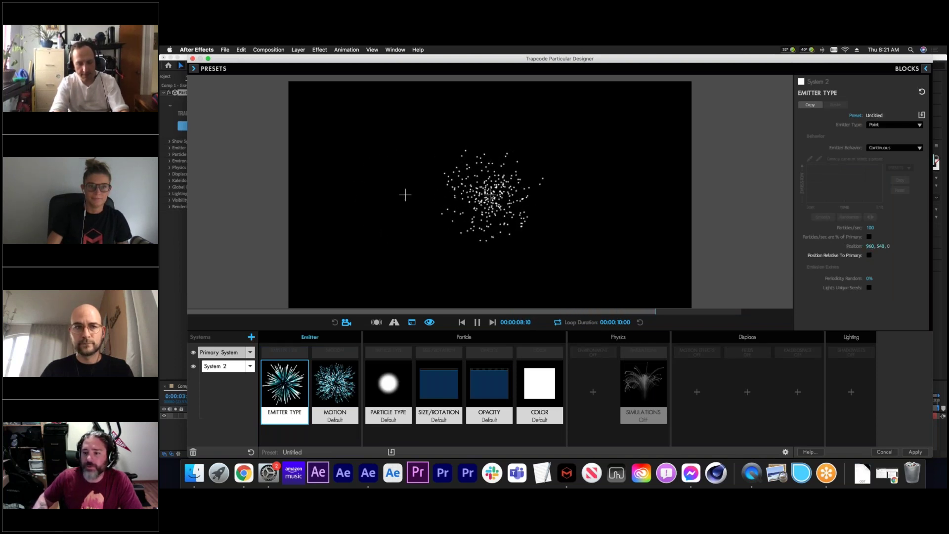
{"action": "left_click_drag", "start_coordinate": [489, 195], "coordinate": [502, 195]}
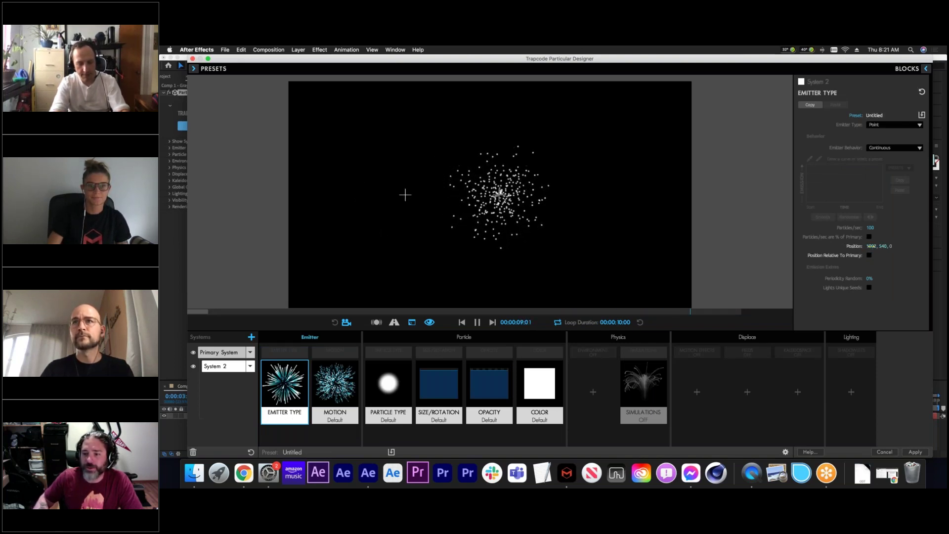
{"action": "left_click", "coordinate": [890, 150]}
{"action": "left_click", "coordinate": [884, 151]}
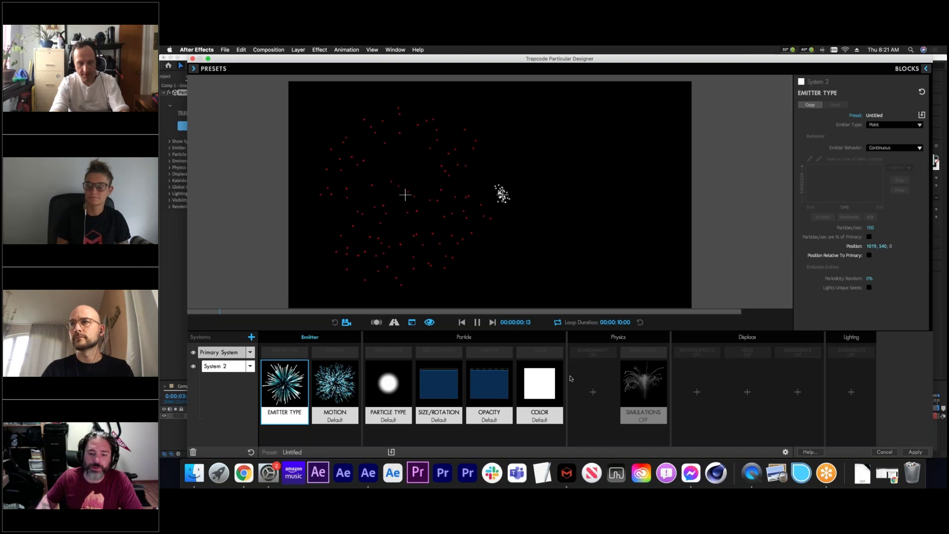
- Color System 2's particles pure blue
{"action": "left_click", "coordinate": [539, 388]}
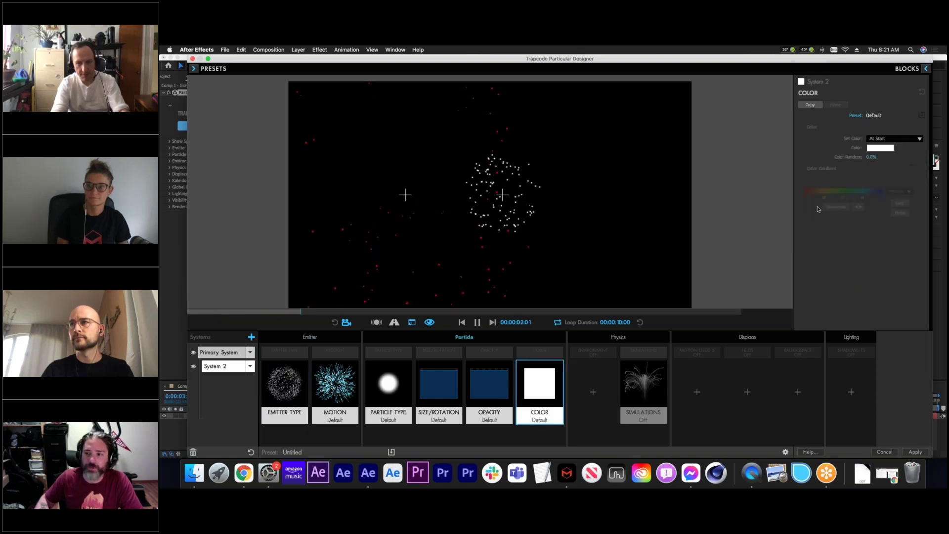
{"action": "left_click", "coordinate": [883, 150]}
{"action": "left_click", "coordinate": [796, 289]}
{"action": "left_click_drag", "start_coordinate": [796, 289], "coordinate": [794, 292]}
{"action": "left_click", "coordinate": [775, 195]}
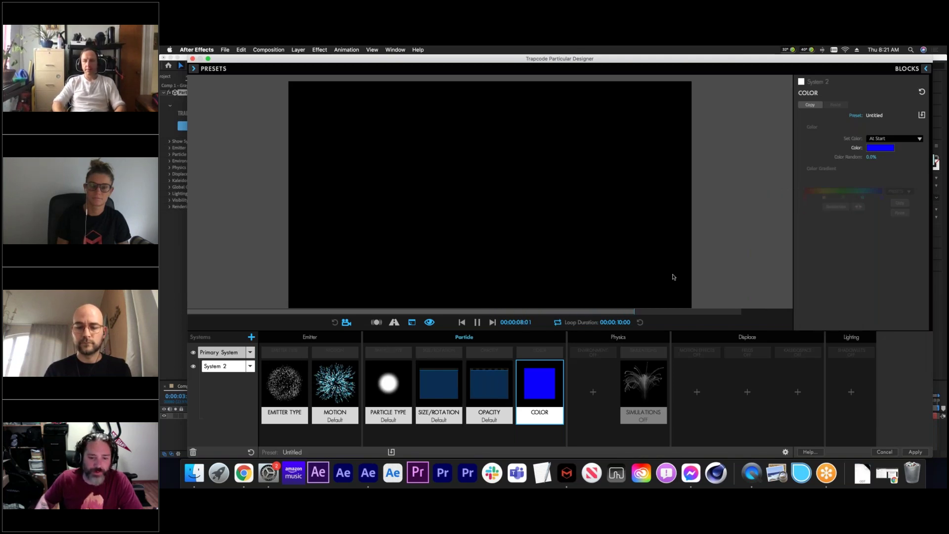
- Set the primary system's particle life to 10 seconds
{"action": "left_click", "coordinate": [388, 350]}
{"action": "left_click", "coordinate": [868, 134]}
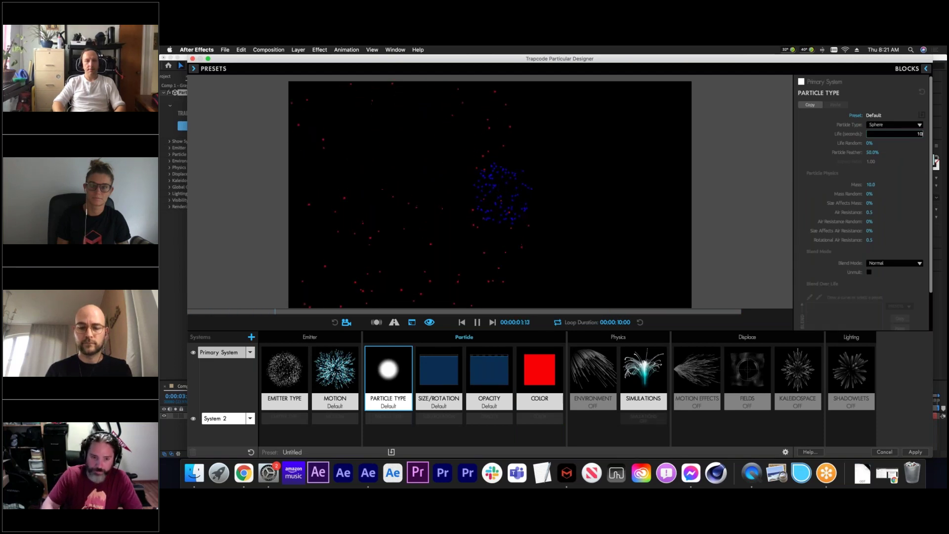
{"action": "type", "text": "10"}
{"action": "key", "text": "Return"}
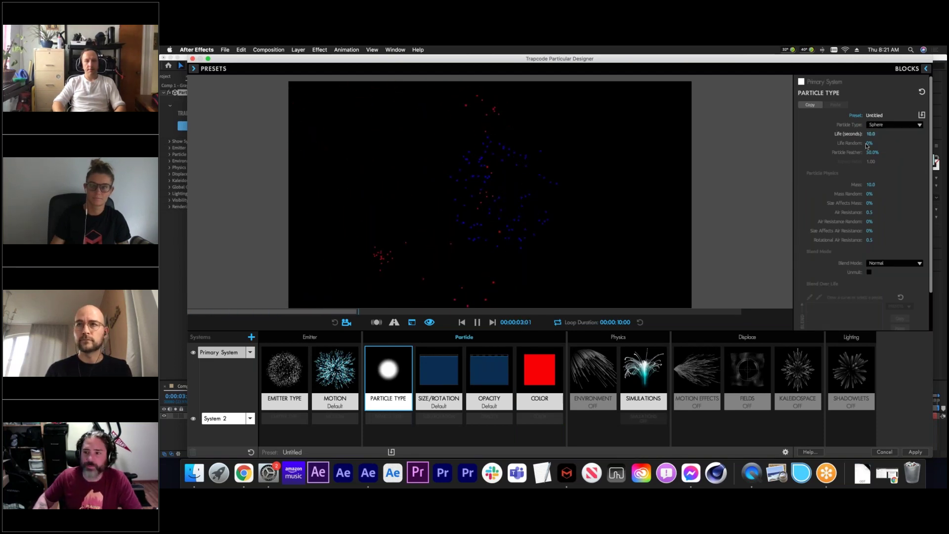
- Set System 2's particle life to 10 seconds
{"action": "left_click", "coordinate": [387, 417]}
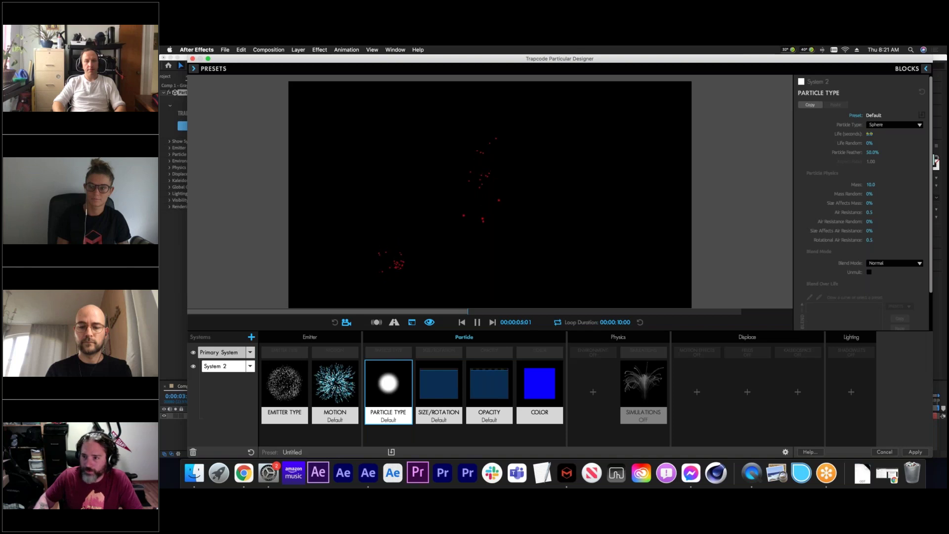
{"action": "left_click", "coordinate": [869, 134]}
{"action": "type", "text": "10"}
{"action": "key", "text": "Return"}
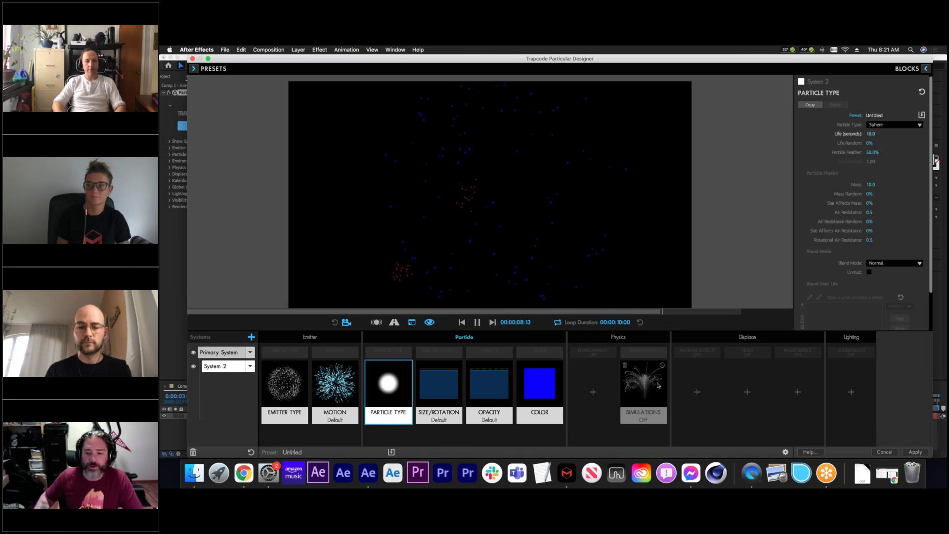
- Enable flocking for System 2 and set its Predator/Prey Behavior to Prey
{"action": "left_click", "coordinate": [651, 403]}
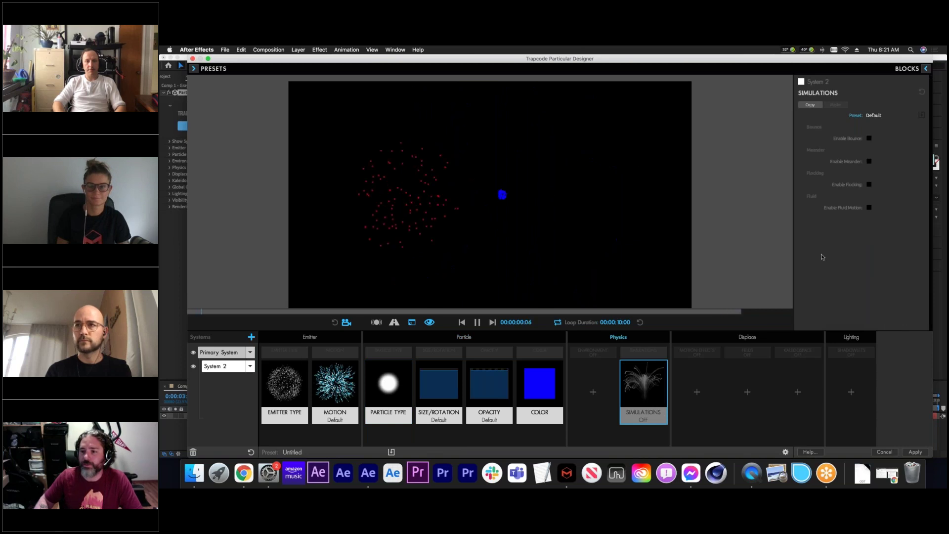
{"action": "left_click", "coordinate": [869, 184]}
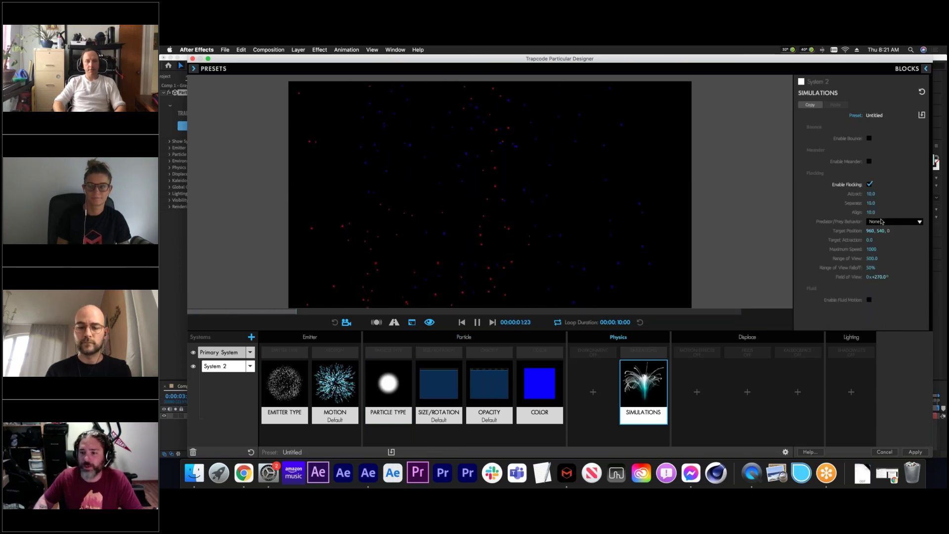
{"action": "left_click", "coordinate": [887, 223]}
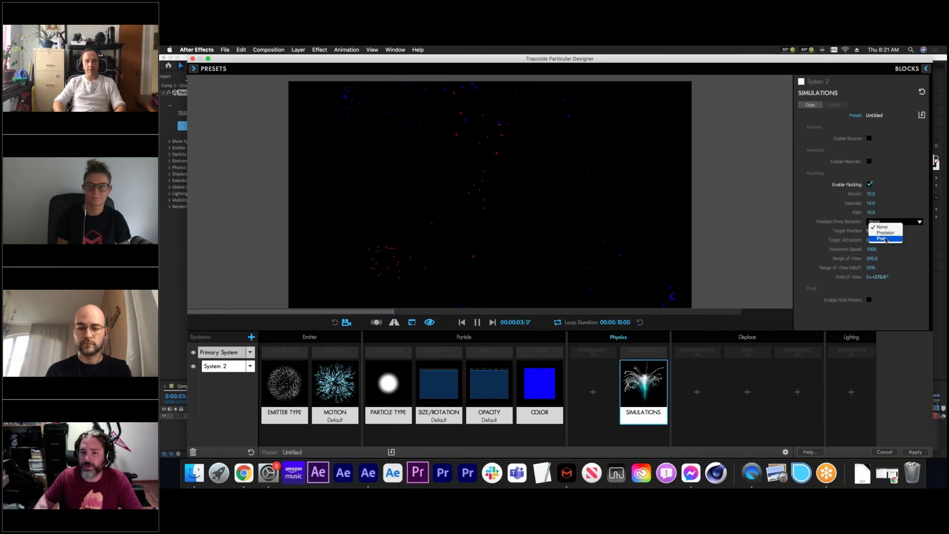
{"action": "left_click", "coordinate": [885, 239]}
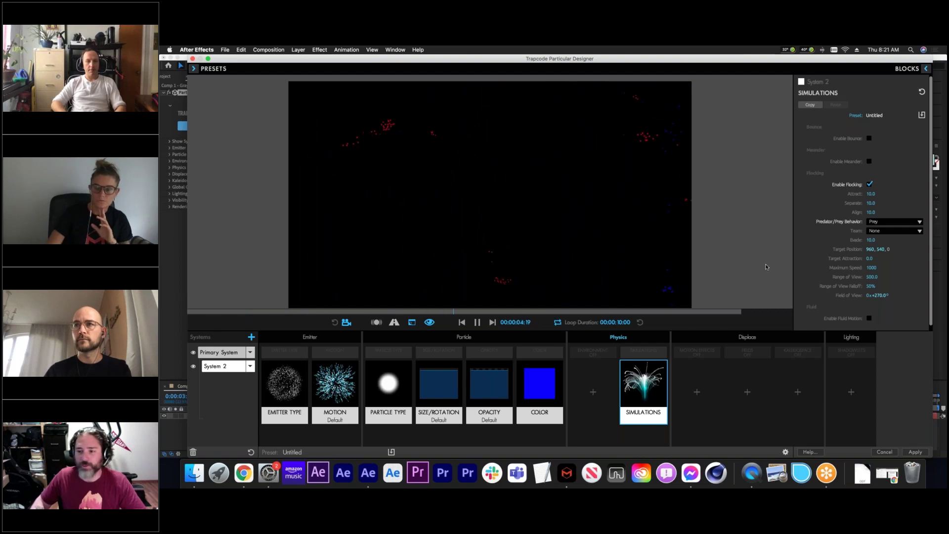
- Try Kill Prey as the primary system's On Predator/Prey Contact response, and switch it to Freeze Prey
{"action": "left_click", "coordinate": [646, 352]}
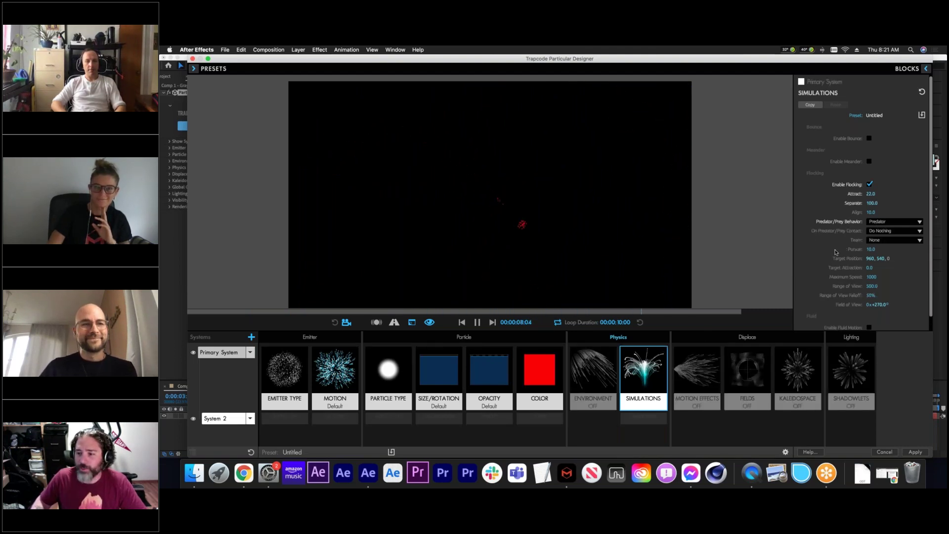
{"action": "left_click", "coordinate": [883, 231]}
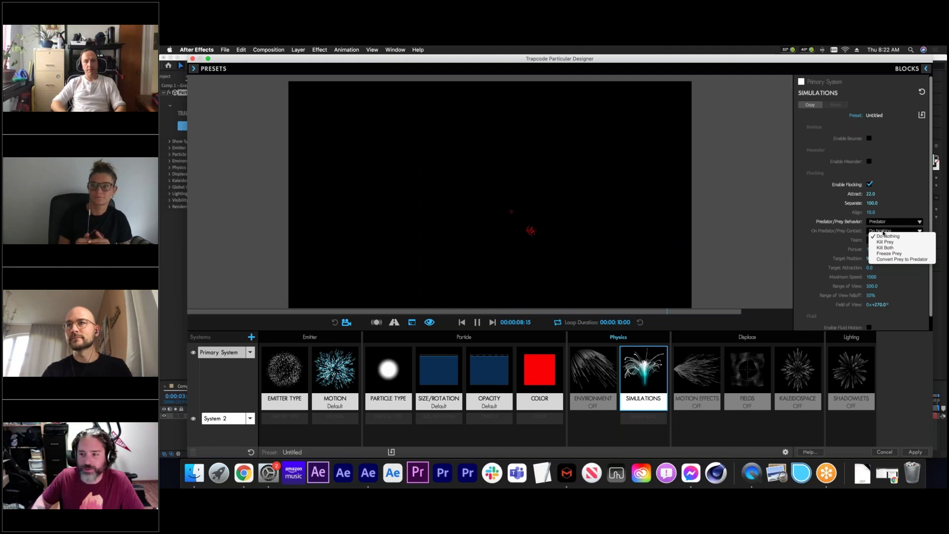
{"action": "left_click", "coordinate": [892, 242]}
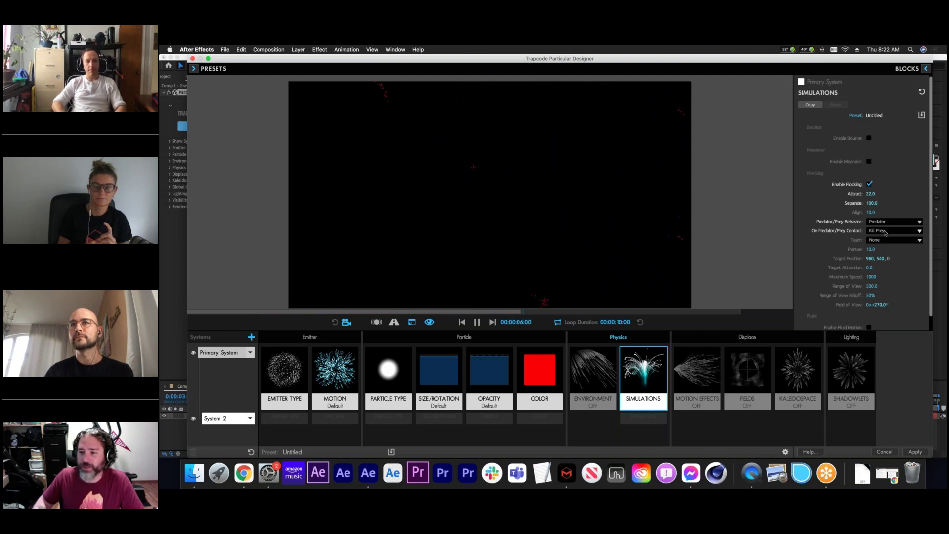
{"action": "left_click", "coordinate": [885, 232]}
{"action": "left_click", "coordinate": [882, 247]}
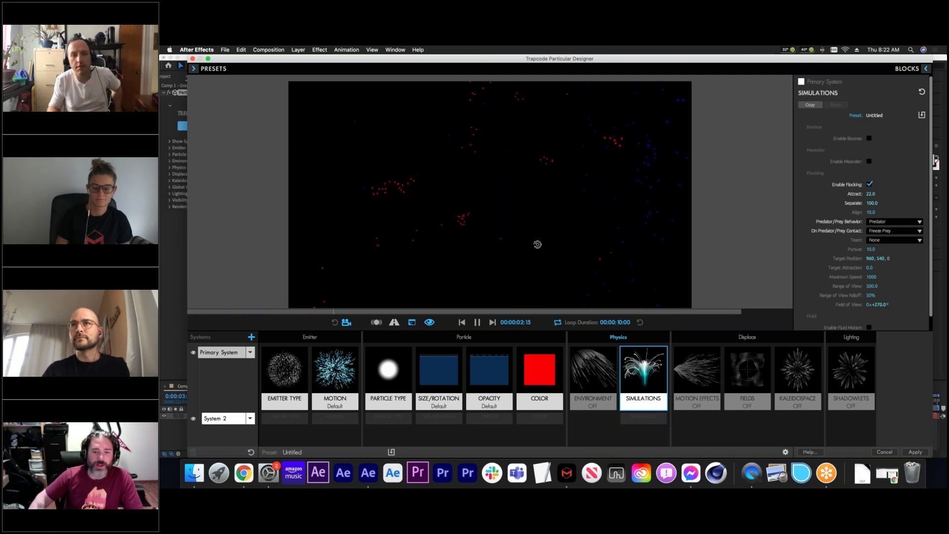
- Reset the whole particle setup and give the primary system a Text/Mask emitter with Dynamic Form behavior
{"action": "left_click", "coordinate": [251, 452]}
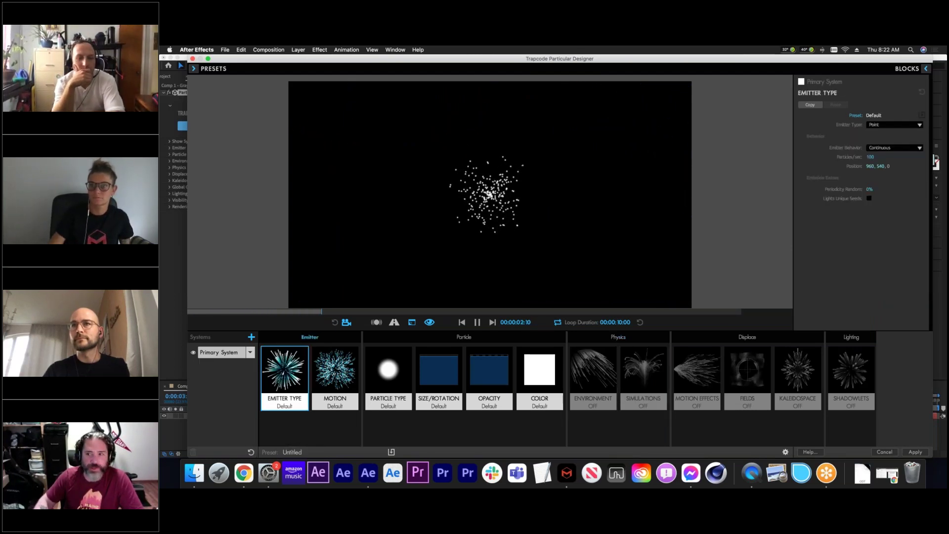
{"action": "left_click", "coordinate": [883, 127]}
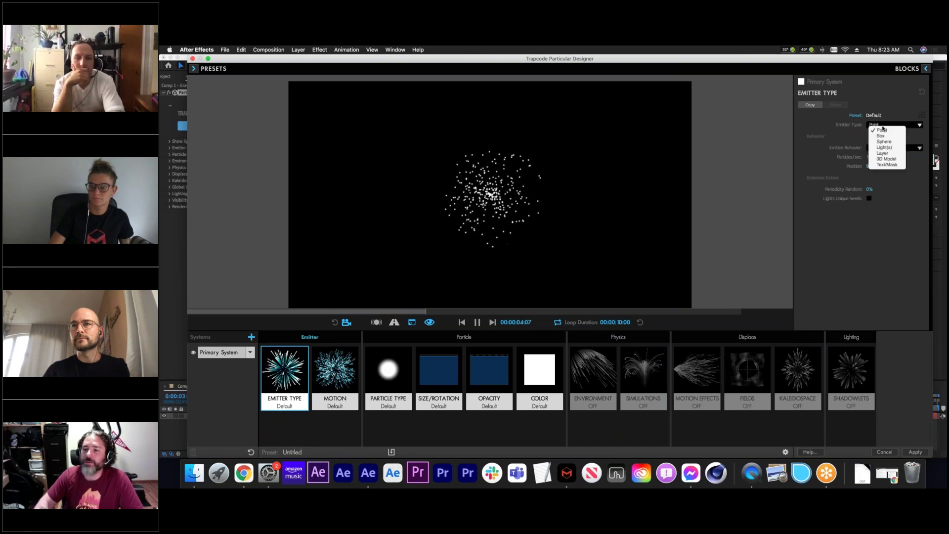
{"action": "left_click", "coordinate": [889, 164]}
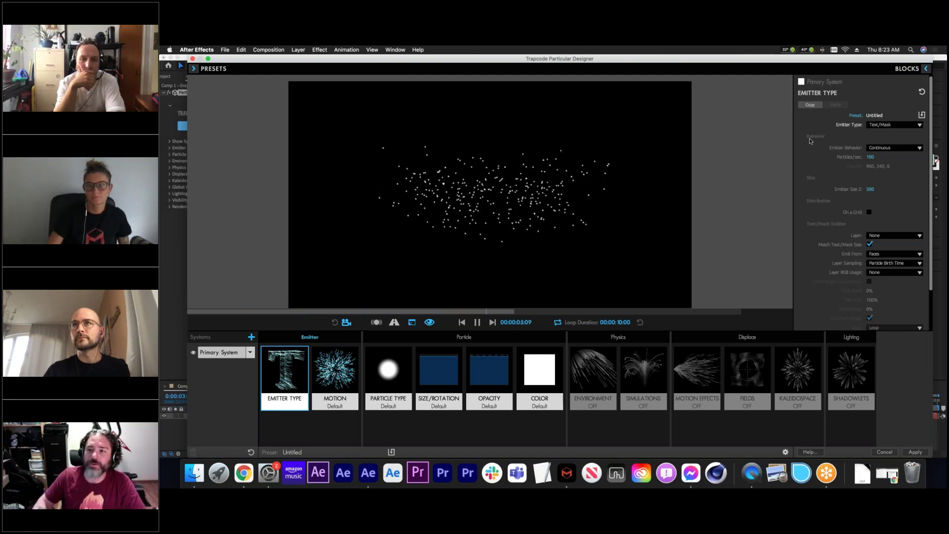
{"action": "left_click", "coordinate": [889, 147]}
{"action": "left_click", "coordinate": [889, 171]}
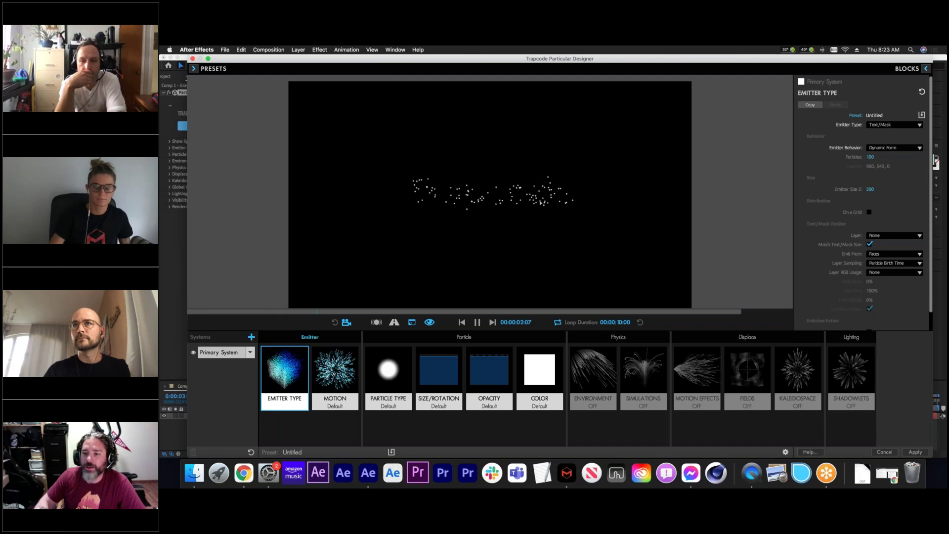
- Distribute the text emitter's particles on a grid with 1 particle in Z, and check the flat text from an angle
{"action": "left_click", "coordinate": [868, 212]}
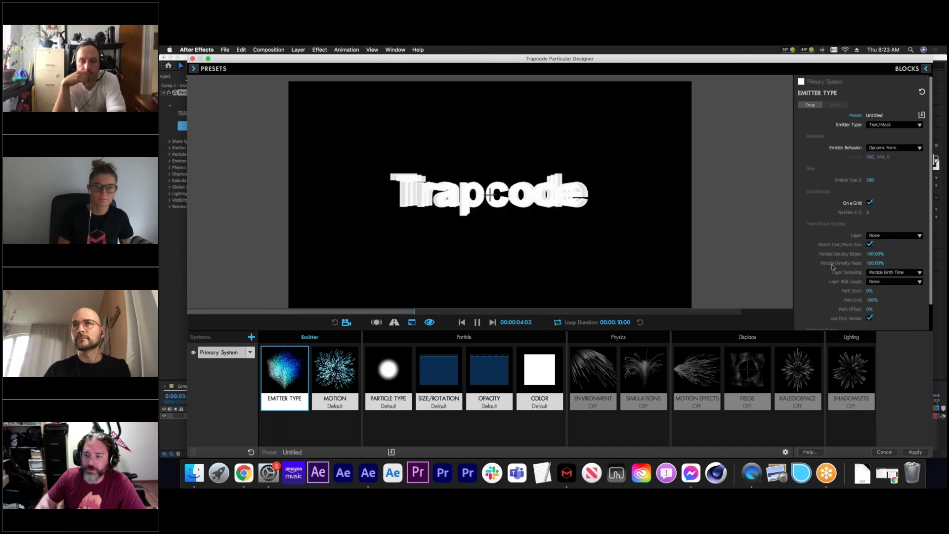
{"action": "left_click", "coordinate": [869, 212]}
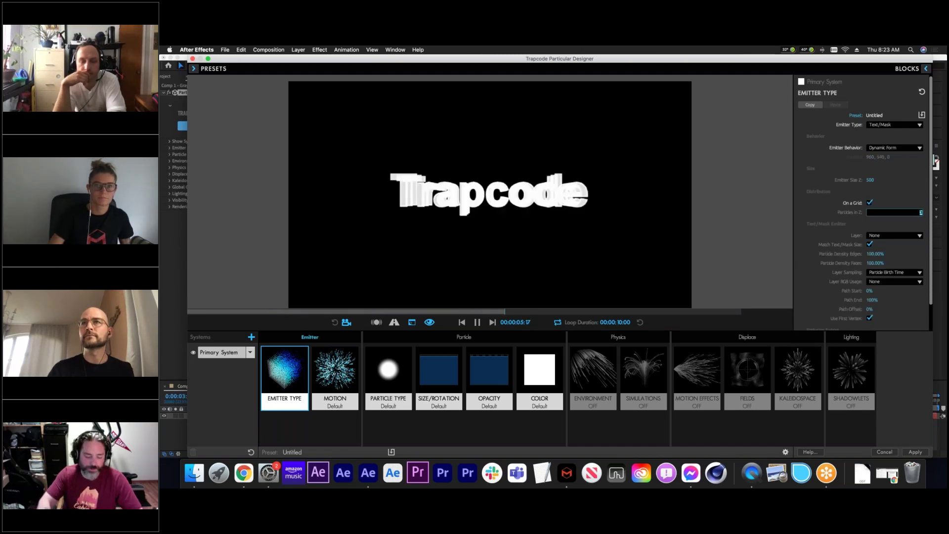
{"action": "key", "text": "Return"}
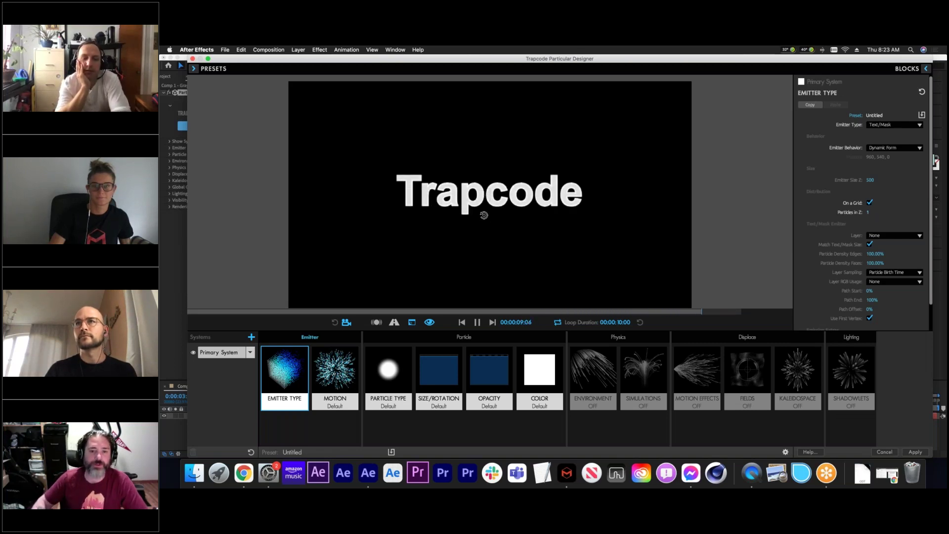
{"action": "mouse_move", "coordinate": [502, 220]}
{"action": "left_mouse_down"}
{"action": "mouse_move", "coordinate": [510, 214]}
{"action": "mouse_move", "coordinate": [487, 206]}
{"action": "mouse_move", "coordinate": [502, 220]}
{"action": "left_mouse_up"}
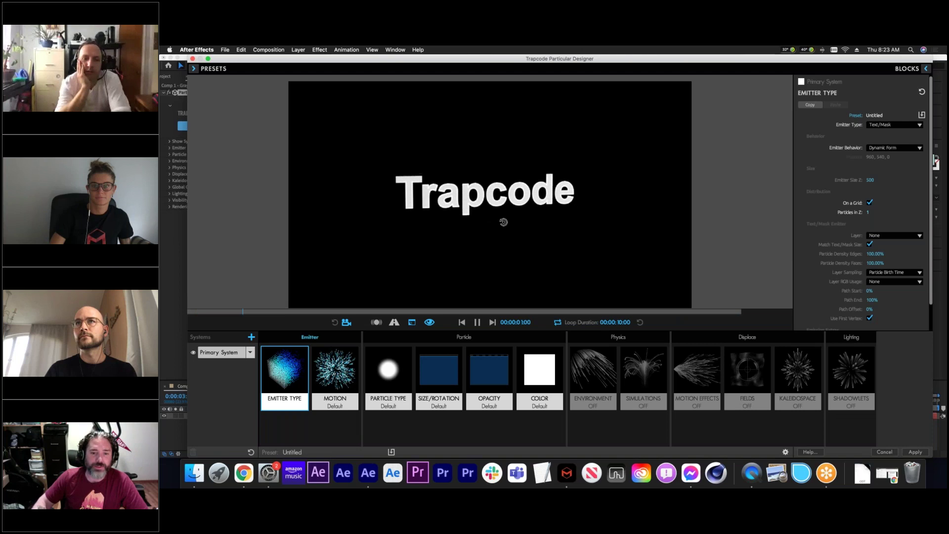
{"action": "left_click", "coordinate": [335, 322]}
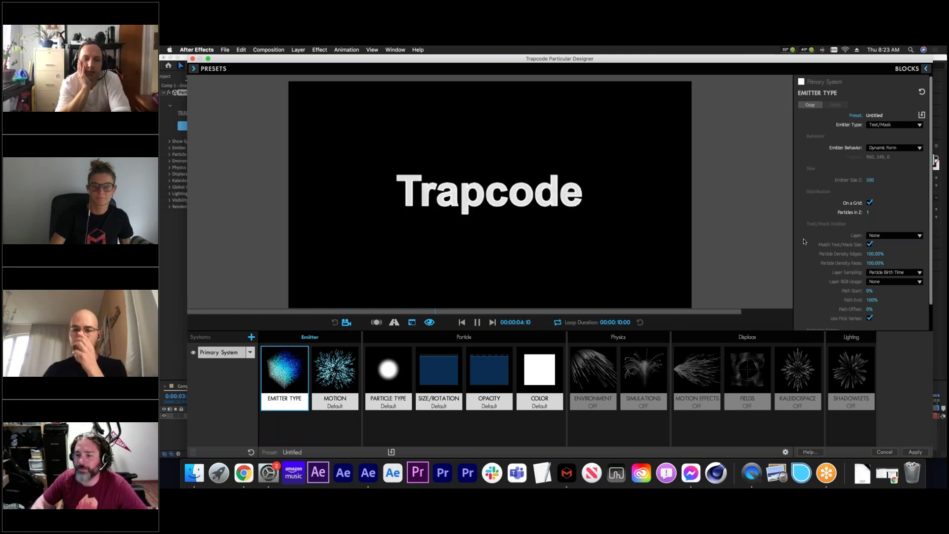
- Set the text emitter's Particle Density Faces to 45%
{"action": "left_click", "coordinate": [872, 263]}
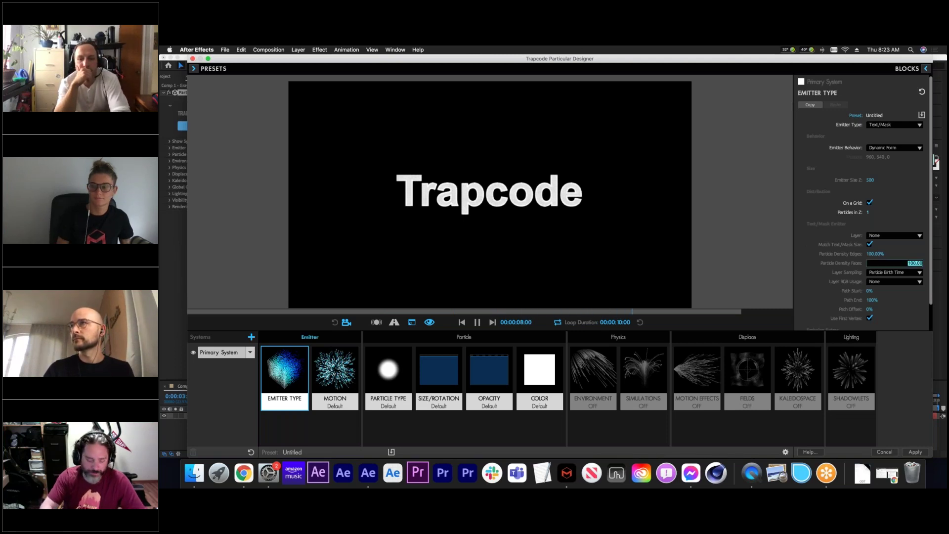
{"action": "type", "text": "45"}
{"action": "key", "text": "Return"}
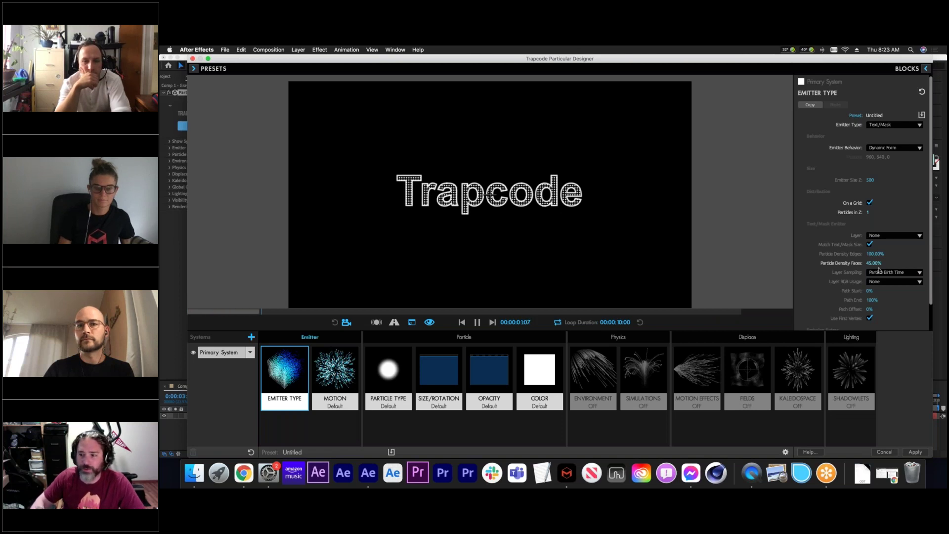
- Change the particle size of the primary system
{"action": "left_click", "coordinate": [460, 355]}
{"action": "left_click", "coordinate": [868, 139]}
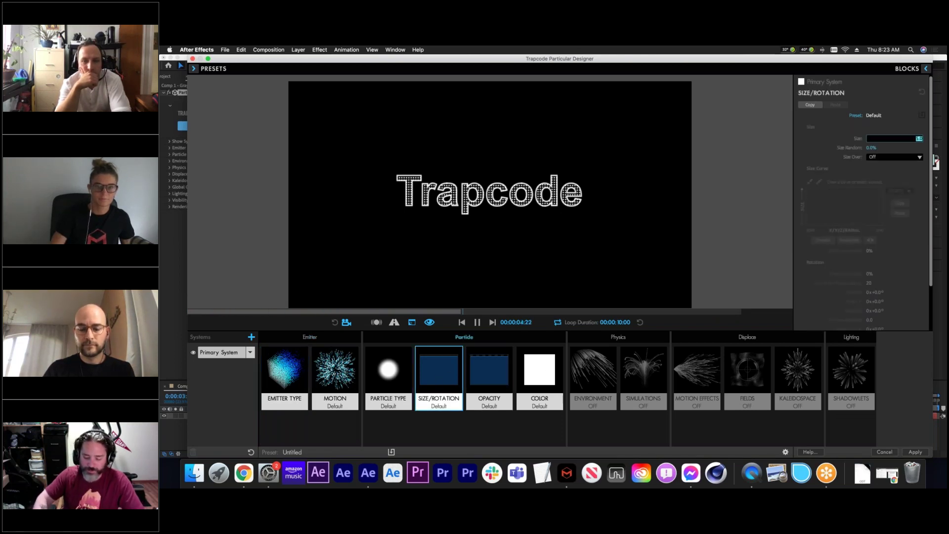
{"action": "key", "text": "Return"}
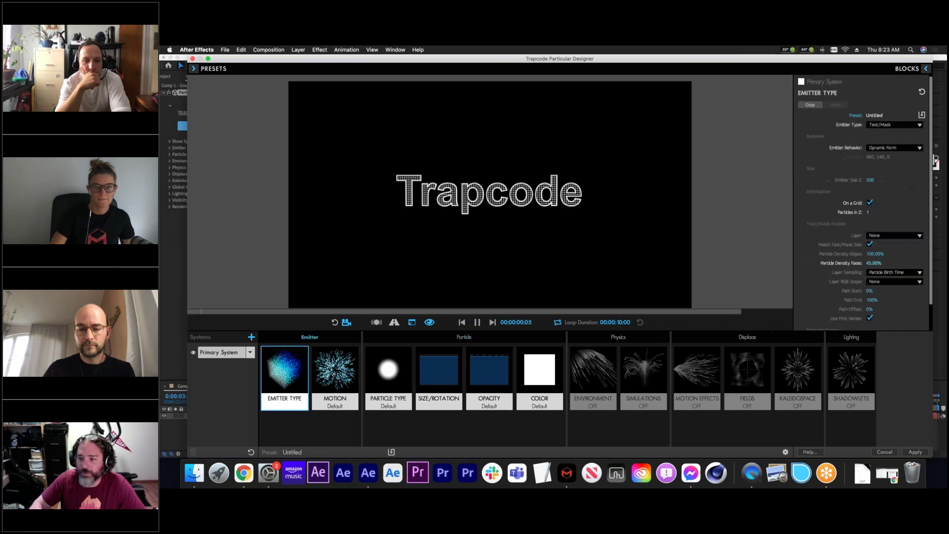
- Set the text emitter's Particle Density Edges to 80%
{"action": "left_click", "coordinate": [873, 253]}
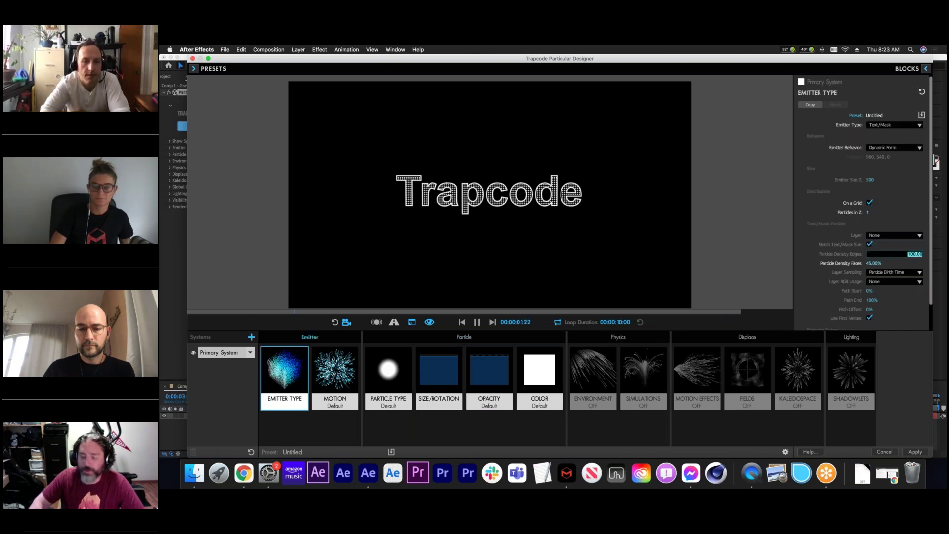
{"action": "type", "text": "80"}
{"action": "key", "text": "Return"}
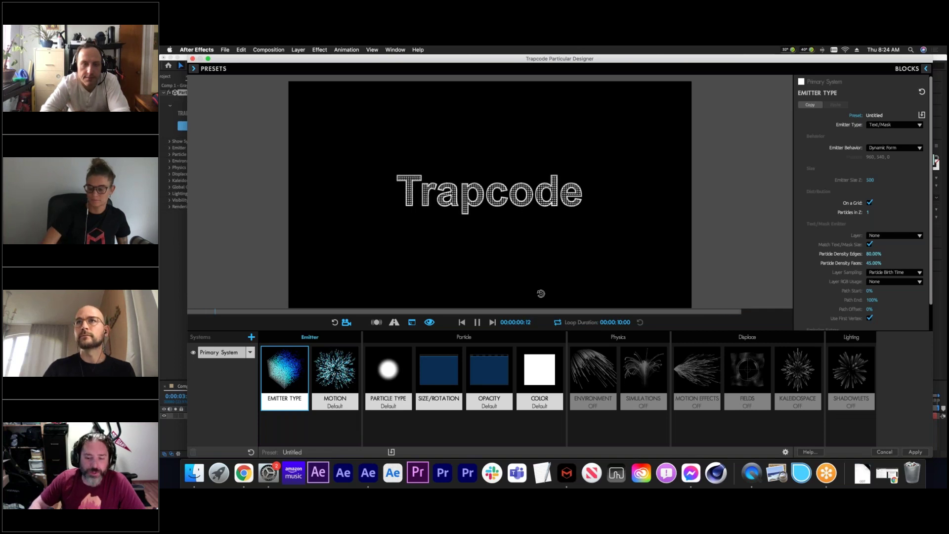
- Enable flocking for the primary system with Attract and Separate both set to 0
{"action": "left_click", "coordinate": [640, 389]}
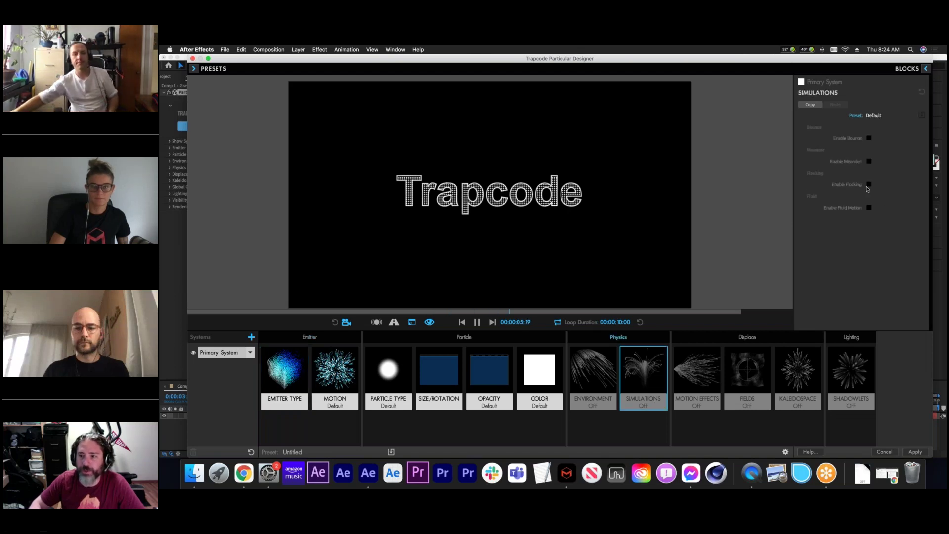
{"action": "left_click", "coordinate": [868, 185]}
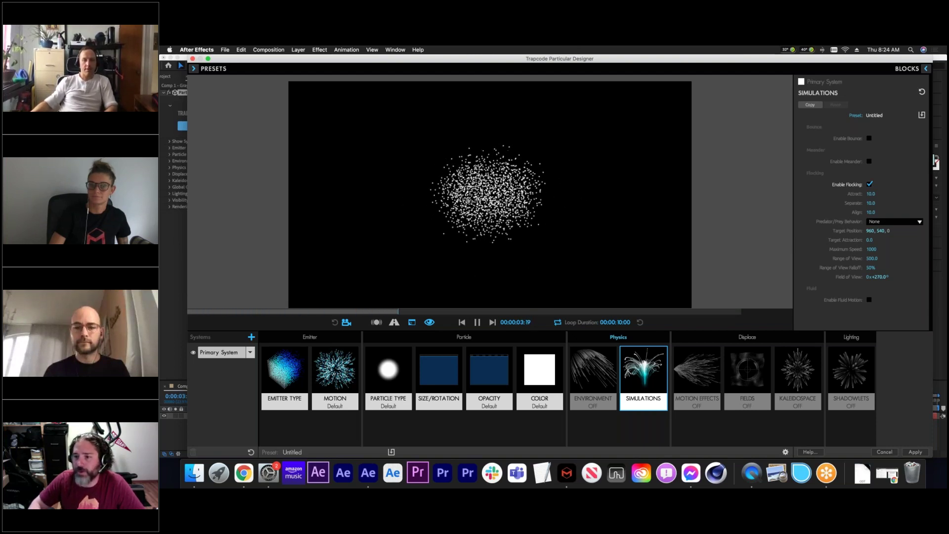
{"action": "left_click", "coordinate": [870, 194]}
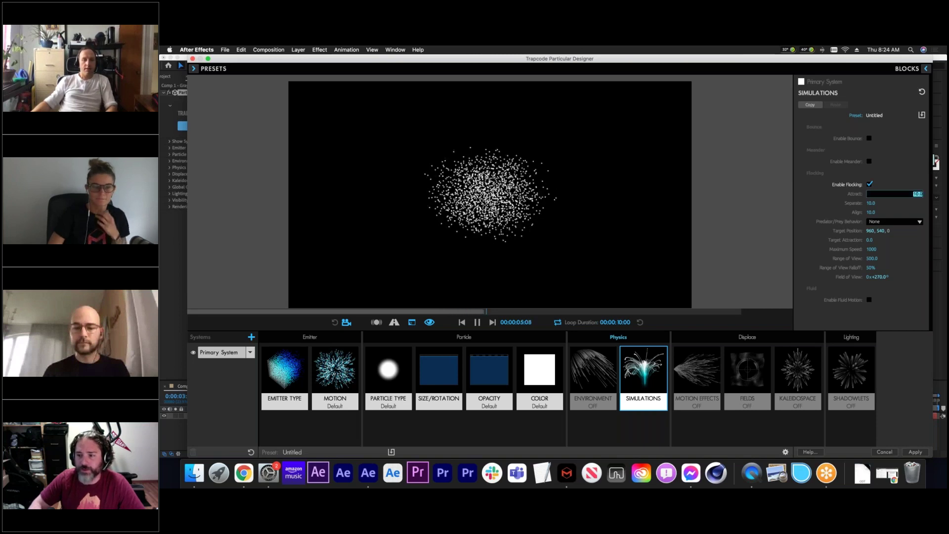
{"action": "type", "text": "0"}
{"action": "key", "text": "Tab"}
{"action": "type", "text": "0"}
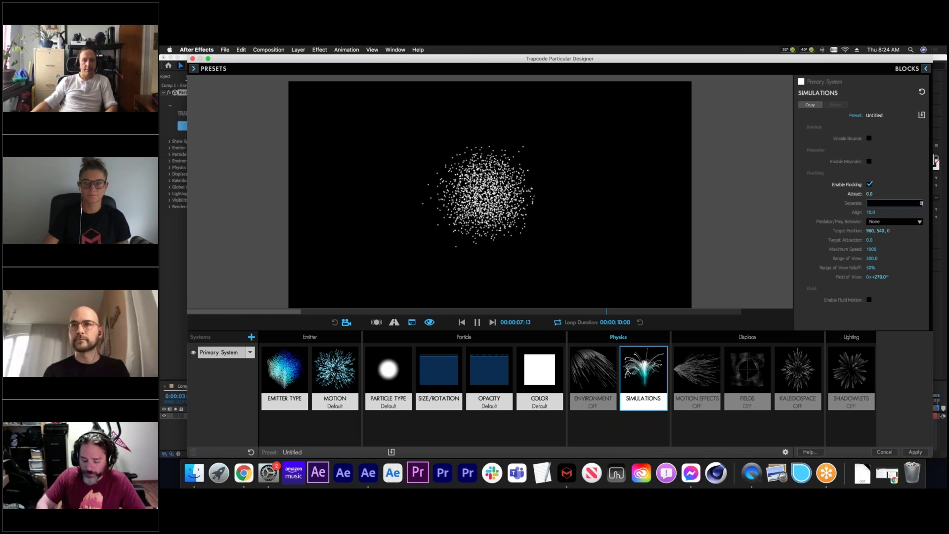
{"action": "key", "text": "Return"}
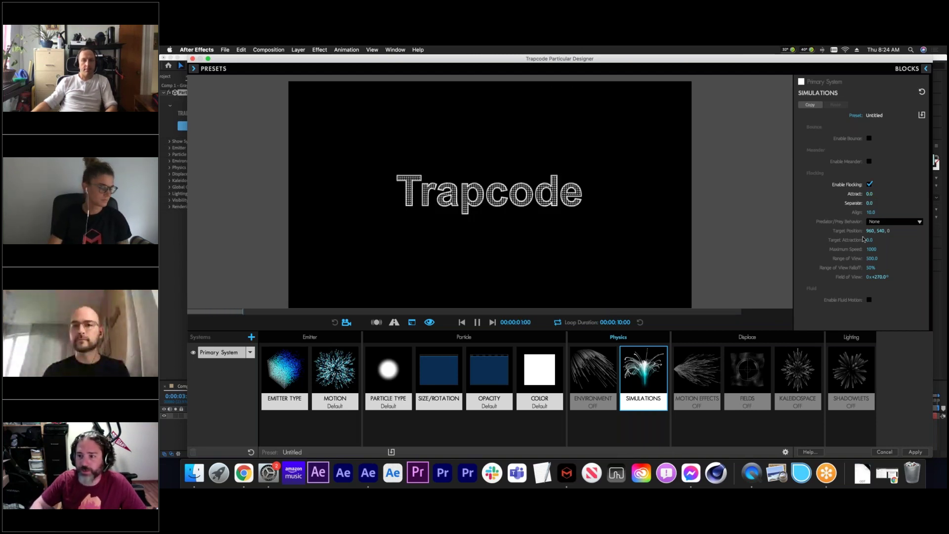
- Set the primary system's Predator/Prey Behavior to Prey with Evade at 0, and replay the animation from the first frame
{"action": "left_click", "coordinate": [887, 223]}
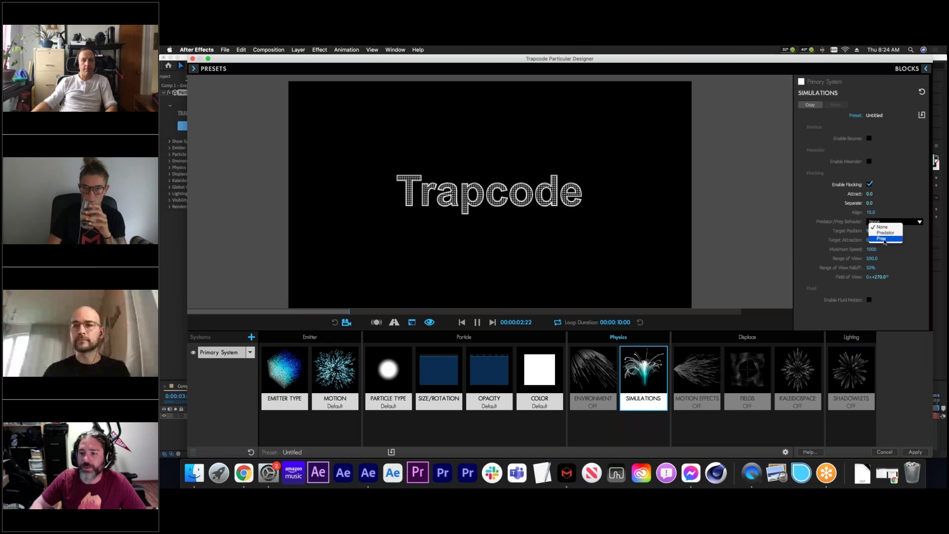
{"action": "left_click", "coordinate": [884, 240]}
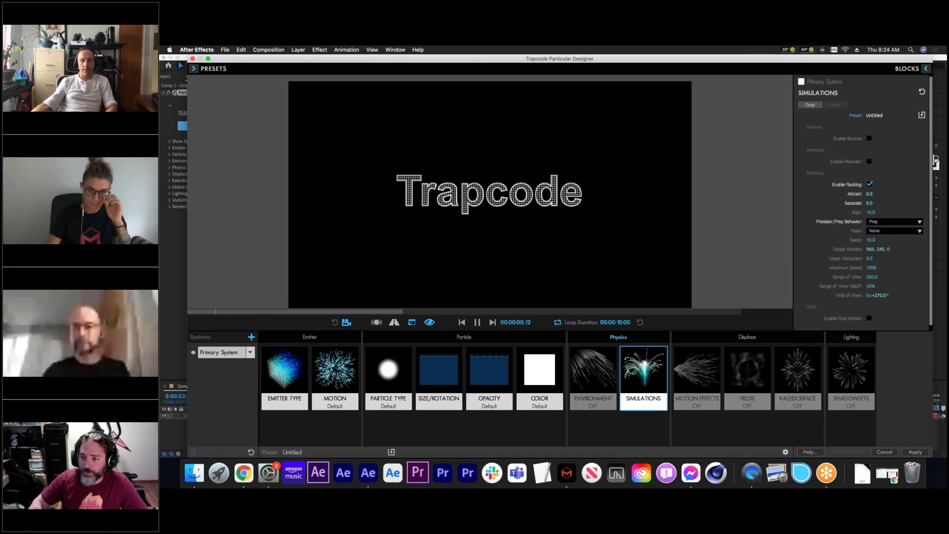
{"action": "type", "text": "0"}
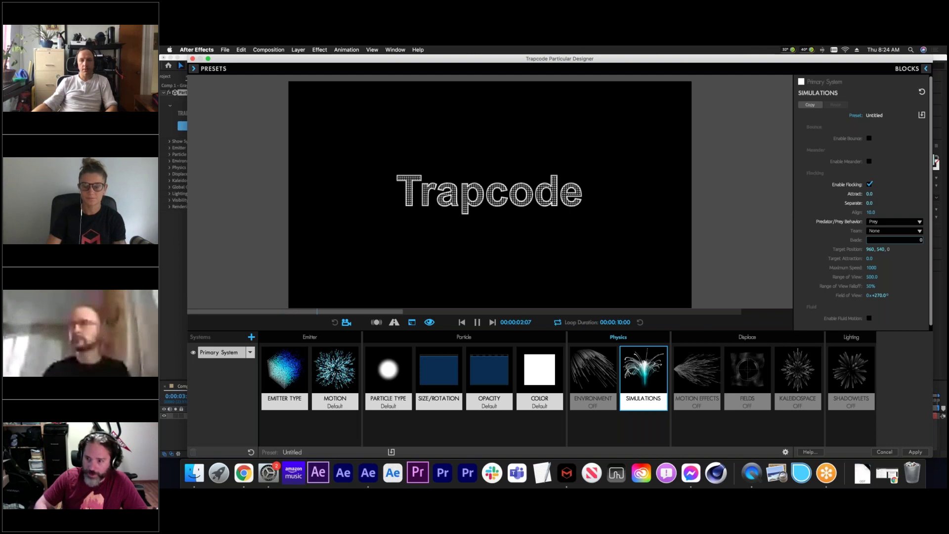
{"action": "key", "text": "Return"}
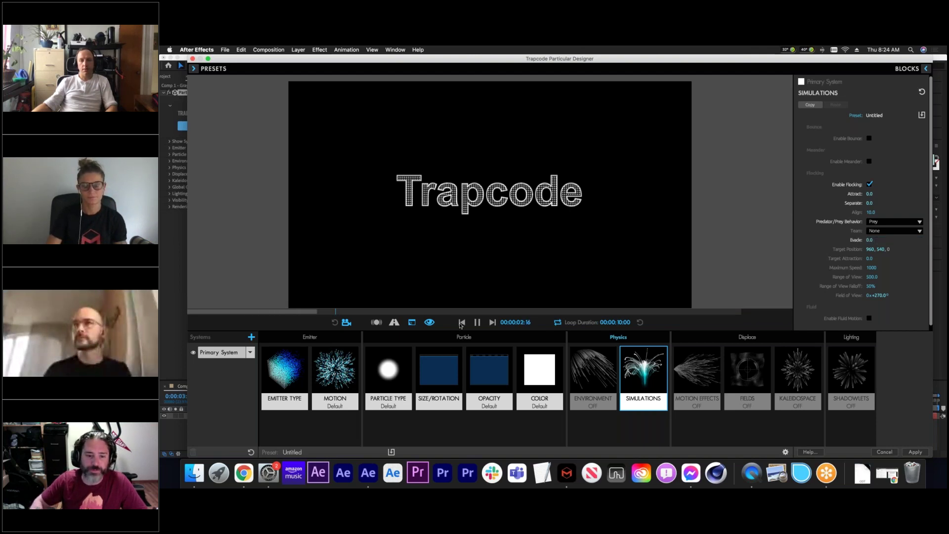
{"action": "left_click", "coordinate": [460, 322]}
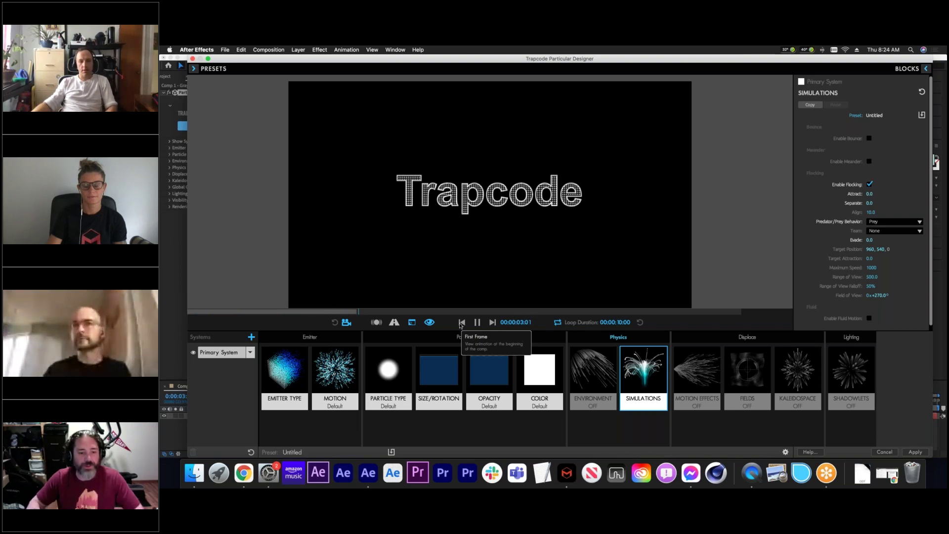
- Set the primary system's particle opacity to 0
{"action": "left_click", "coordinate": [507, 370]}
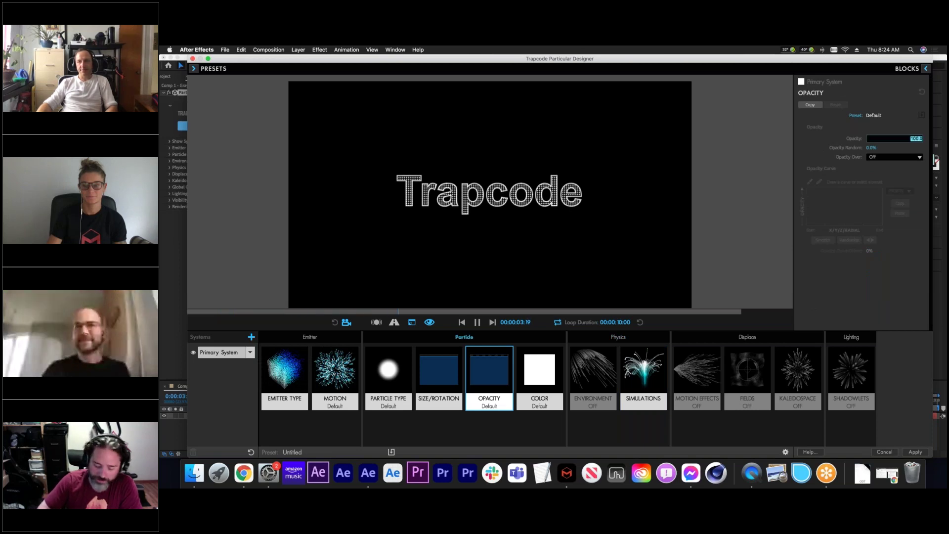
{"action": "type", "text": "0"}
{"action": "key", "text": "Return"}
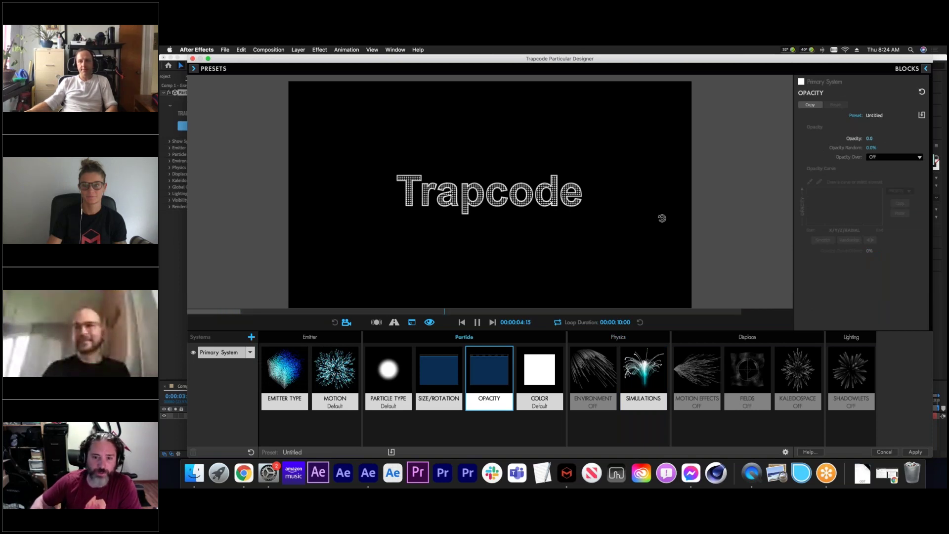
- Add a second particle system and set its Emitter Type to Emit from Parent System
{"action": "left_click", "coordinate": [251, 337]}
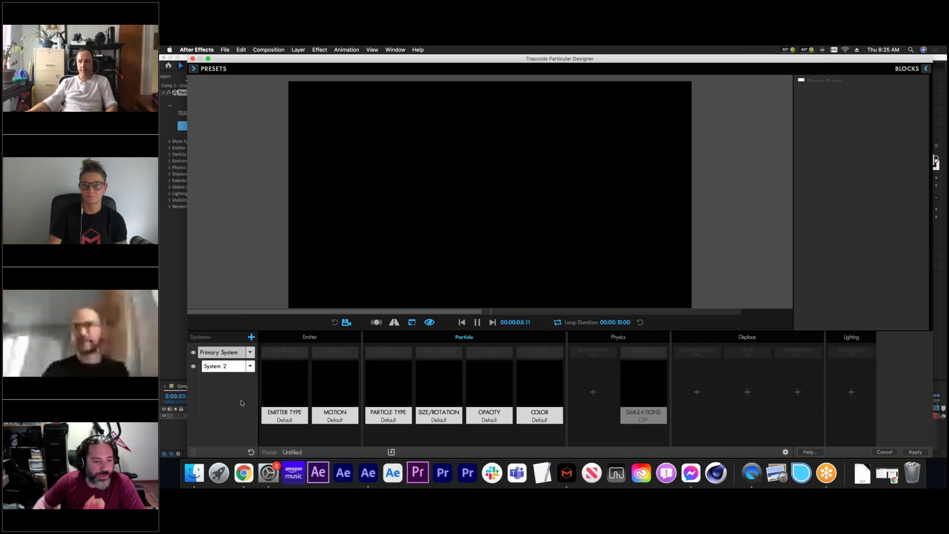
{"action": "left_click", "coordinate": [284, 383]}
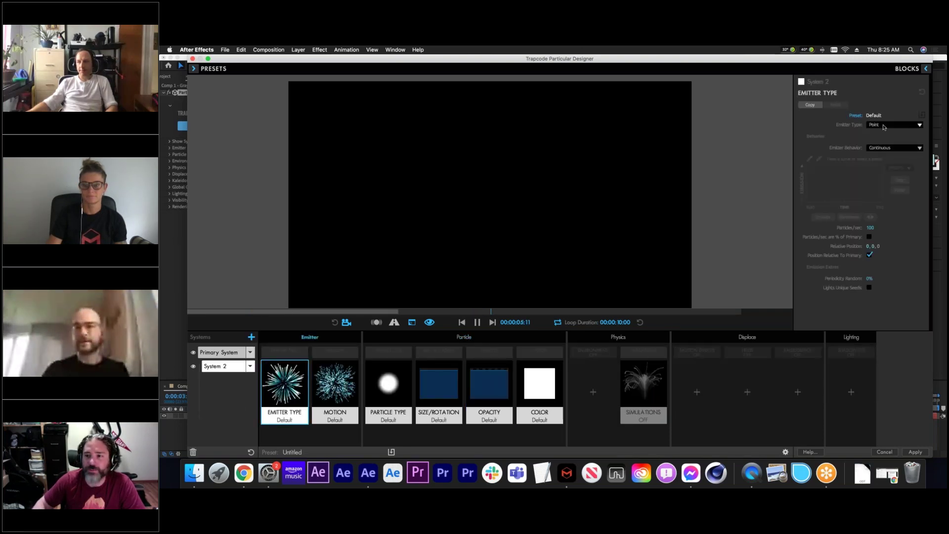
{"action": "left_click", "coordinate": [886, 127]}
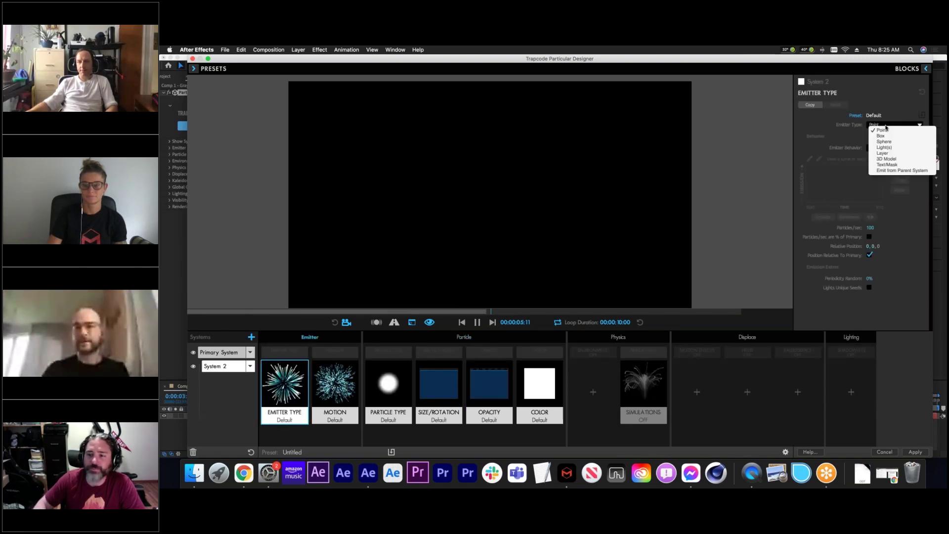
{"action": "left_click", "coordinate": [886, 171]}
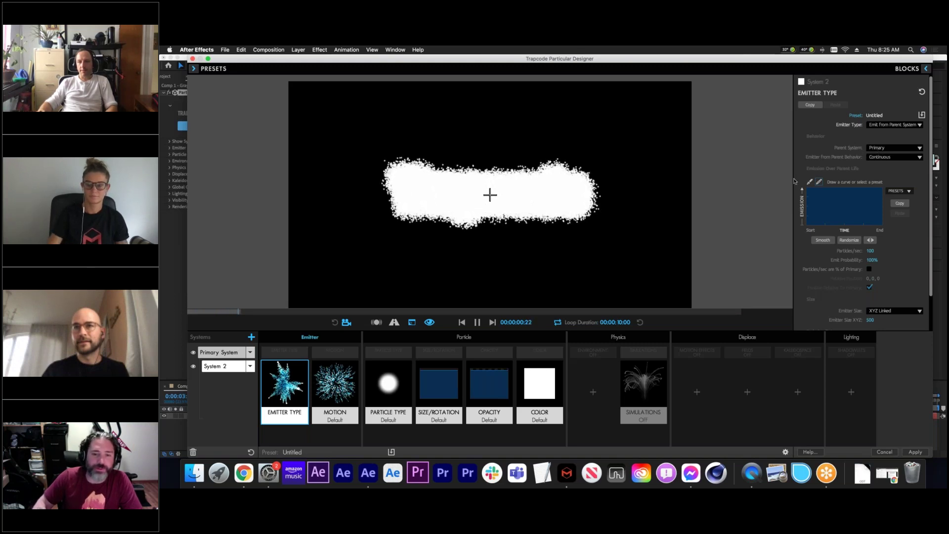
- Set the second system to emit At Parent End of Life with Particles set to 1
{"action": "left_click", "coordinate": [878, 158]}
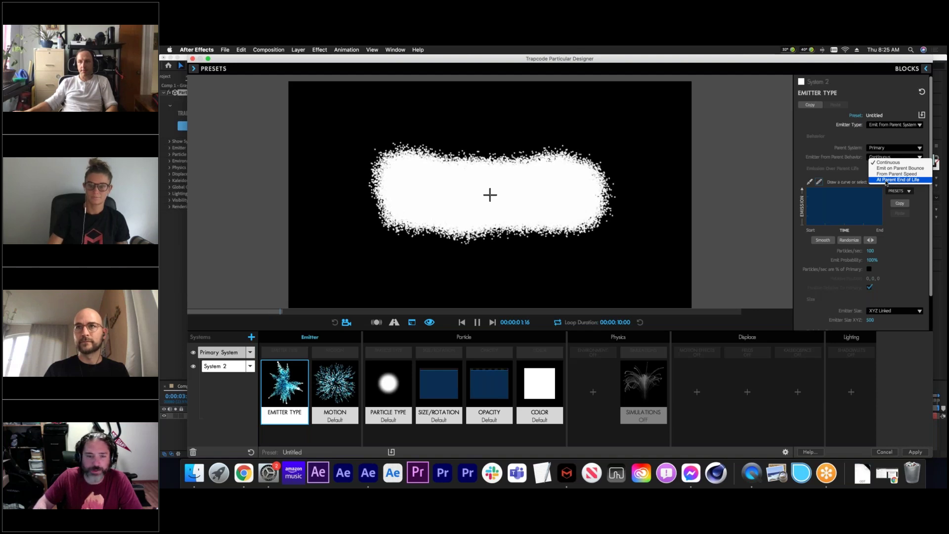
{"action": "left_click", "coordinate": [886, 180]}
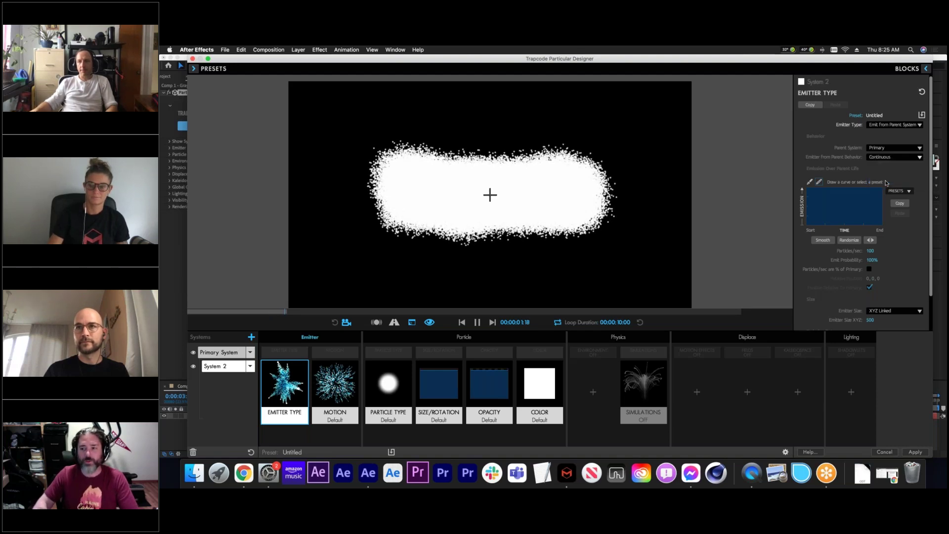
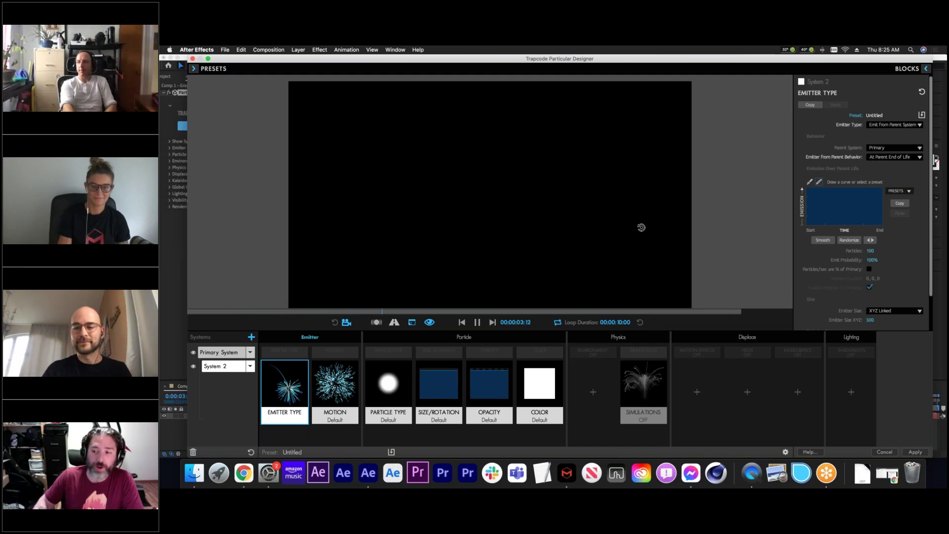
{"action": "left_click", "coordinate": [869, 251]}
{"action": "type", "text": "1"}
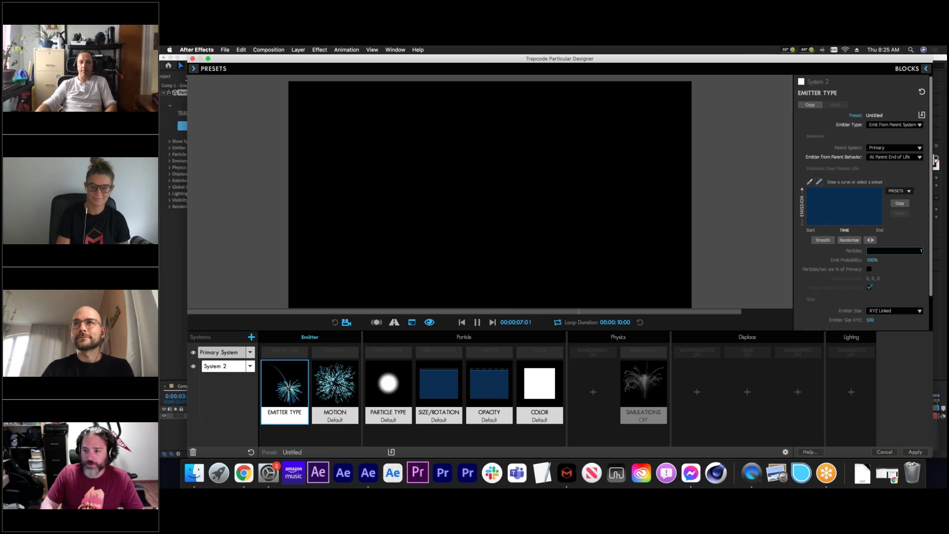
{"action": "key", "text": "Return"}
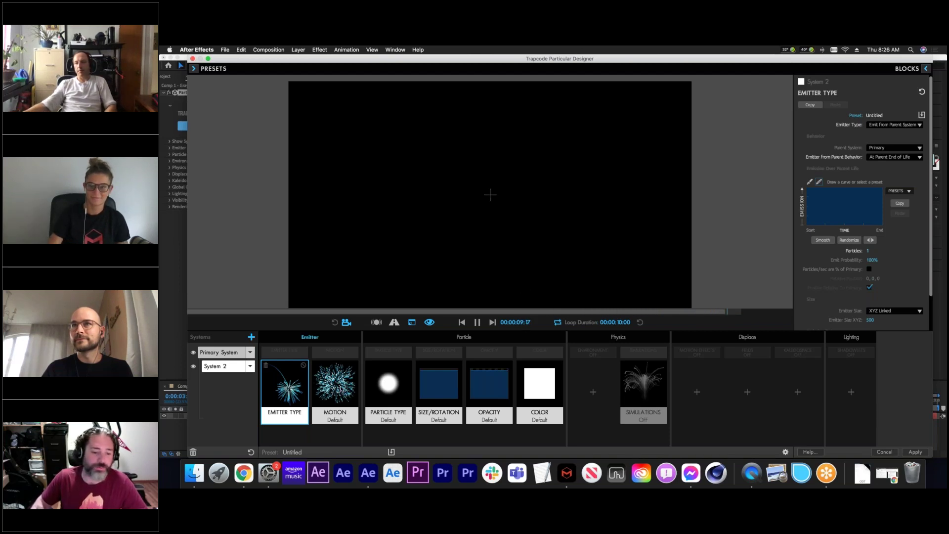
- Set the second system's motion velocity to 0
{"action": "left_click", "coordinate": [335, 383]}
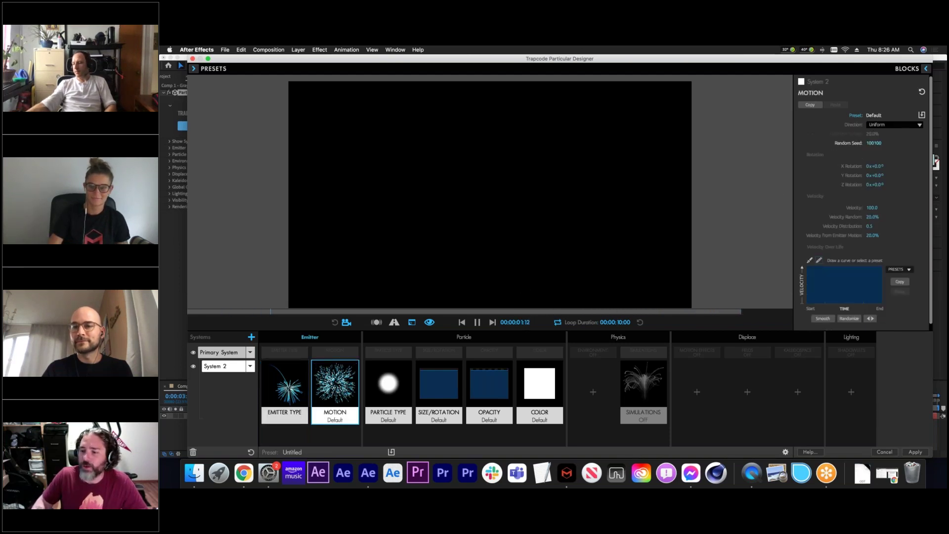
{"action": "left_click", "coordinate": [872, 208]}
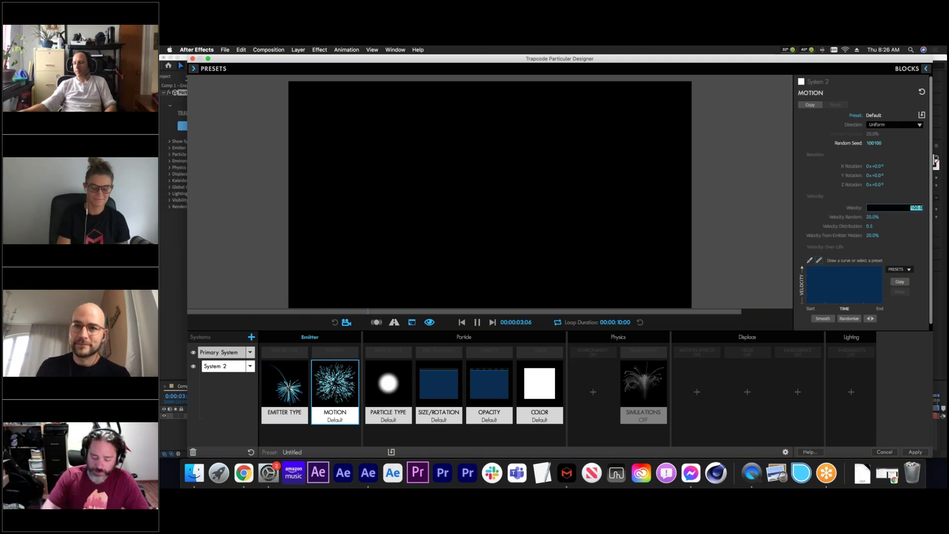
{"action": "type", "text": "0"}
{"action": "key", "text": "Return"}
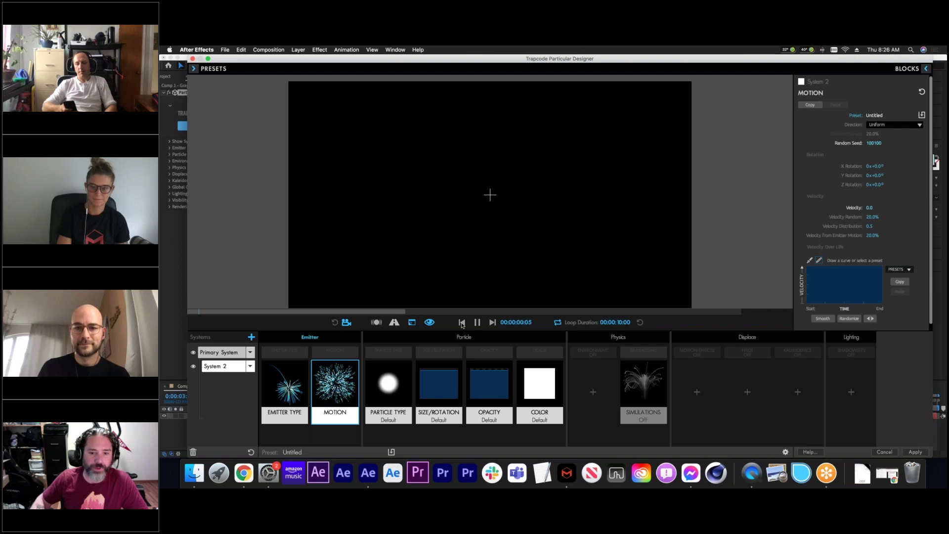
- Color the second system Radially with a randomized gradient, removing the green and blue-violet color stops
{"action": "left_click", "coordinate": [536, 407]}
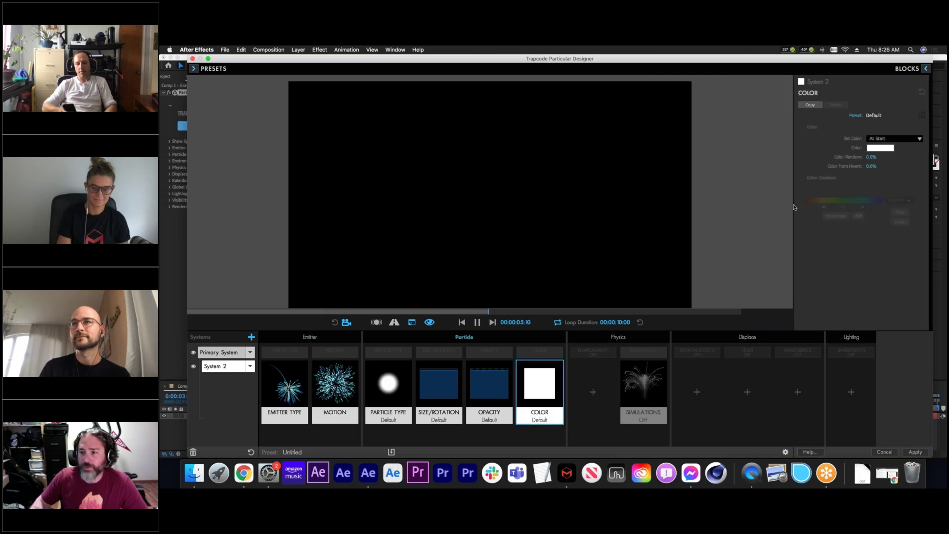
{"action": "left_click", "coordinate": [884, 139]}
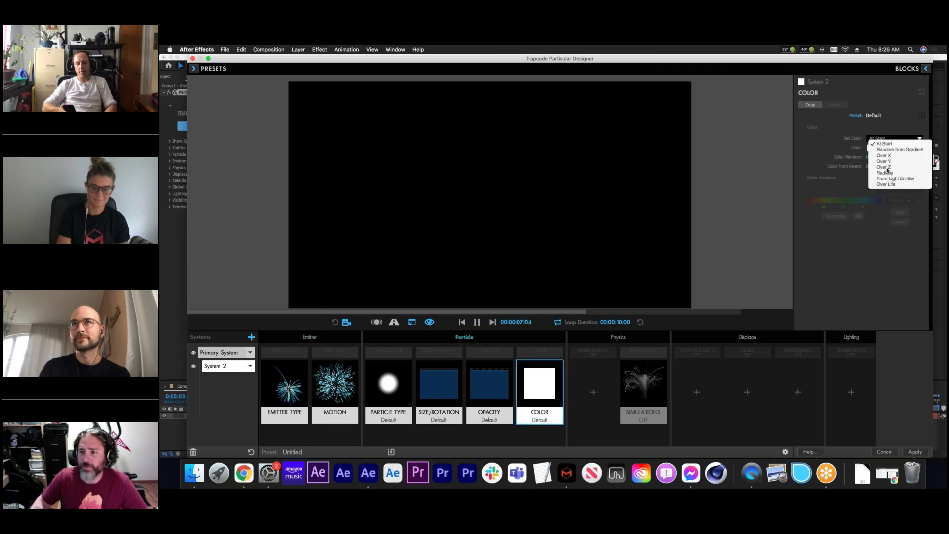
{"action": "left_click", "coordinate": [889, 172]}
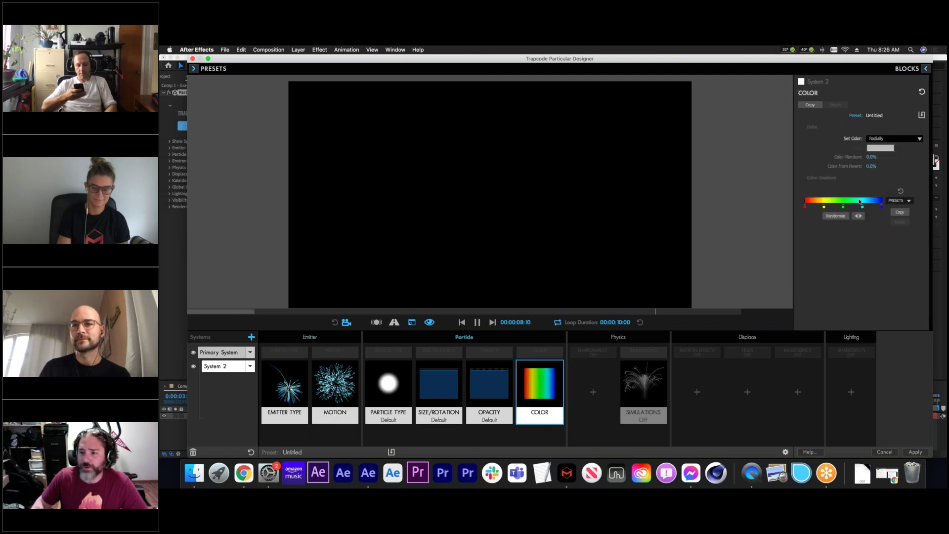
{"action": "left_click", "coordinate": [835, 216]}
{"action": "left_click", "coordinate": [835, 216]}
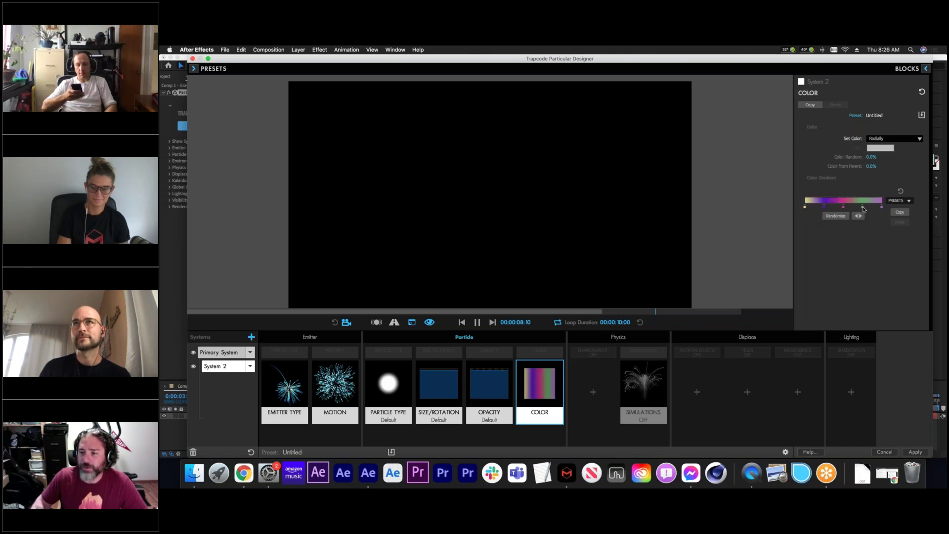
{"action": "left_click_drag", "start_coordinate": [862, 214], "coordinate": [847, 221]}
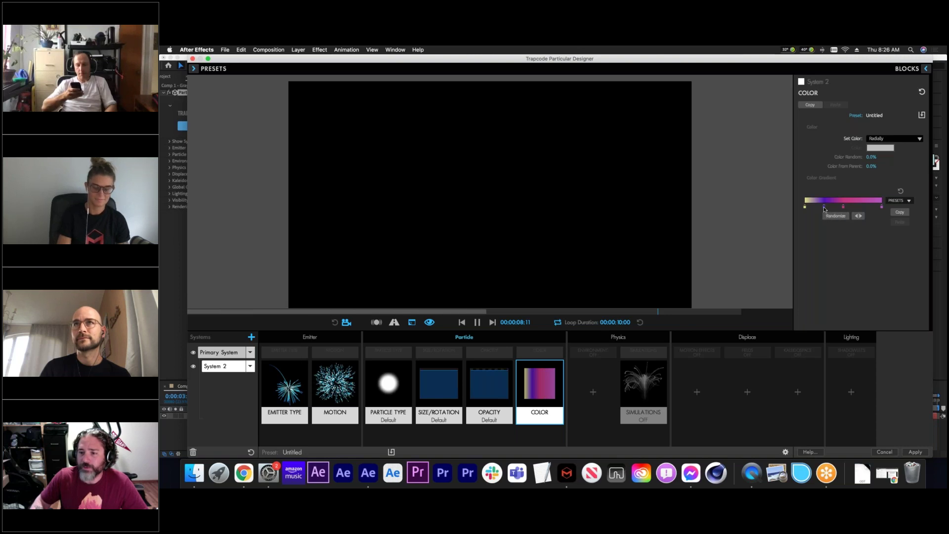
{"action": "left_click_drag", "start_coordinate": [823, 206], "coordinate": [823, 225]}
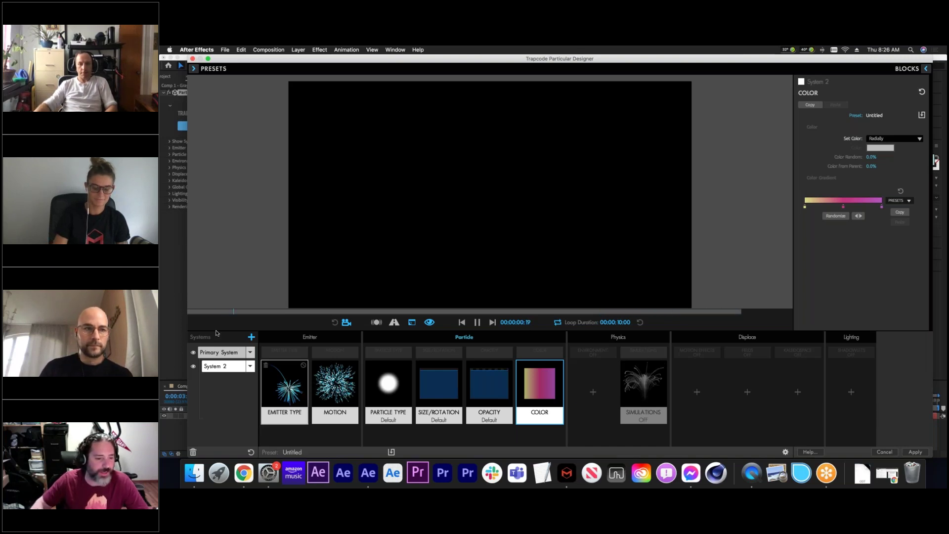
- Add a third particle system with its Emitter Behavior set to Explode, and replay the animation from the first frame
{"action": "left_click", "coordinate": [252, 337]}
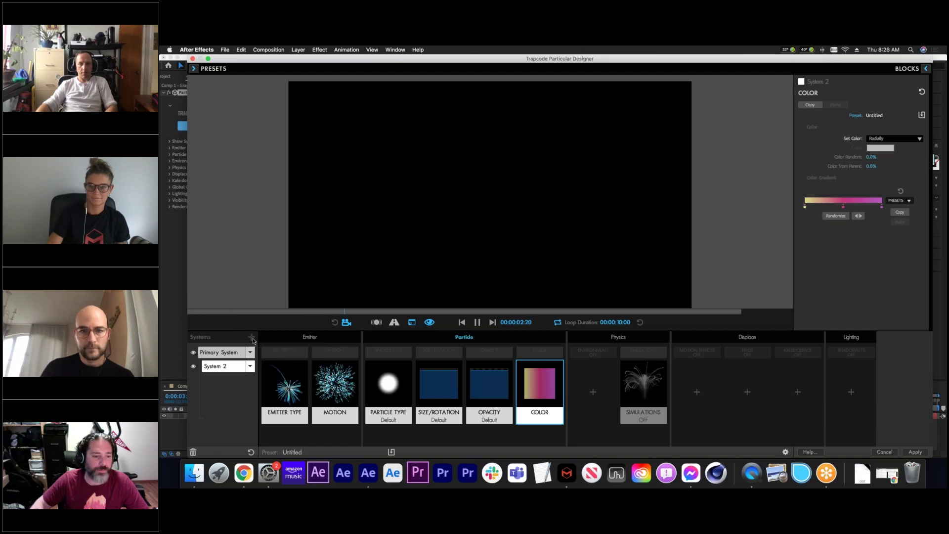
{"action": "left_click", "coordinate": [290, 420]}
{"action": "left_click", "coordinate": [464, 325]}
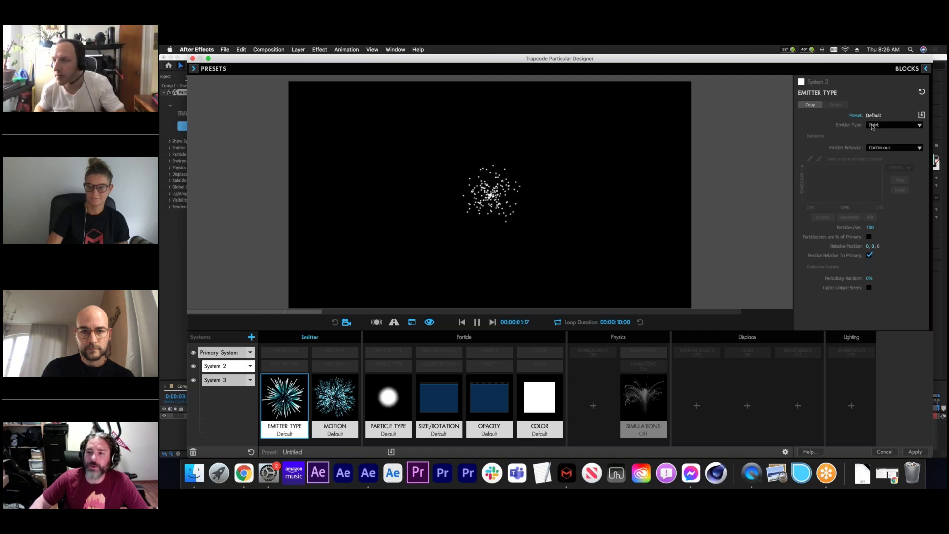
{"action": "left_click", "coordinate": [876, 149]}
{"action": "left_click", "coordinate": [872, 161]}
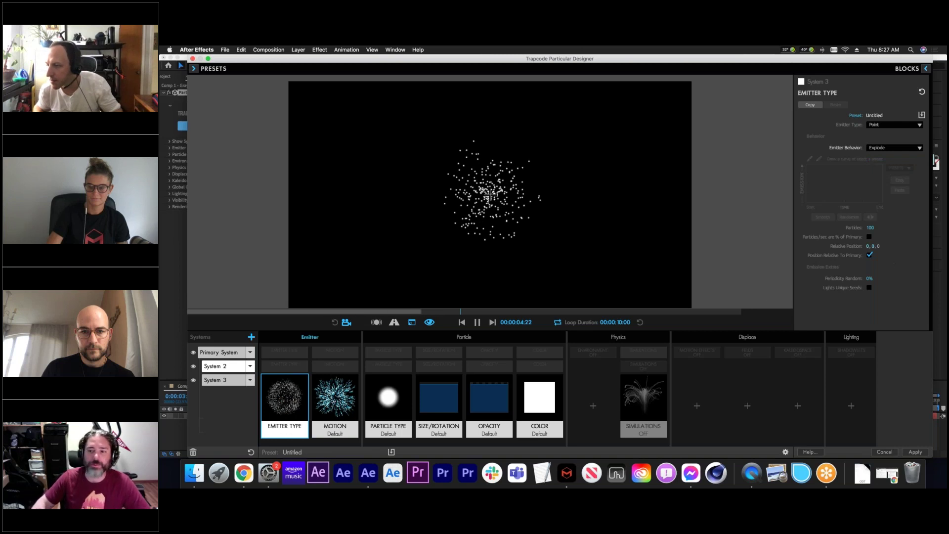
{"action": "left_click", "coordinate": [462, 323]}
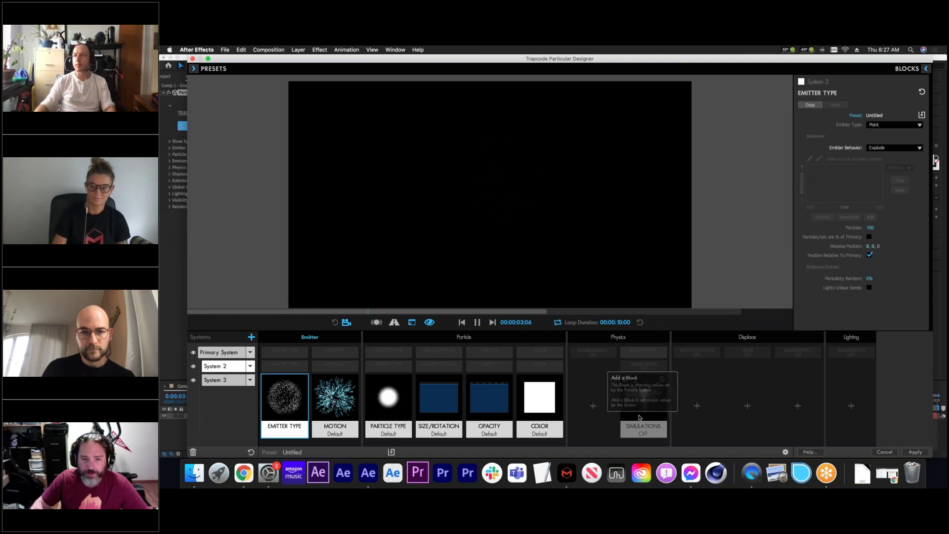
- Enable flocking for the third system as Predator, with On Predator/Prey Contact set to Convert Prey to Predator
{"action": "left_click", "coordinate": [640, 417]}
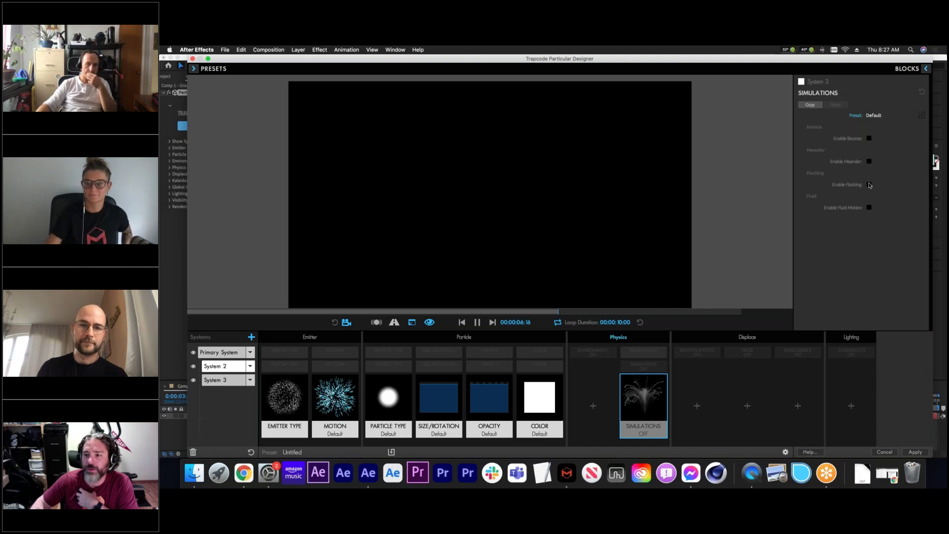
{"action": "left_click", "coordinate": [869, 185]}
{"action": "left_click", "coordinate": [880, 224]}
{"action": "left_click", "coordinate": [879, 235]}
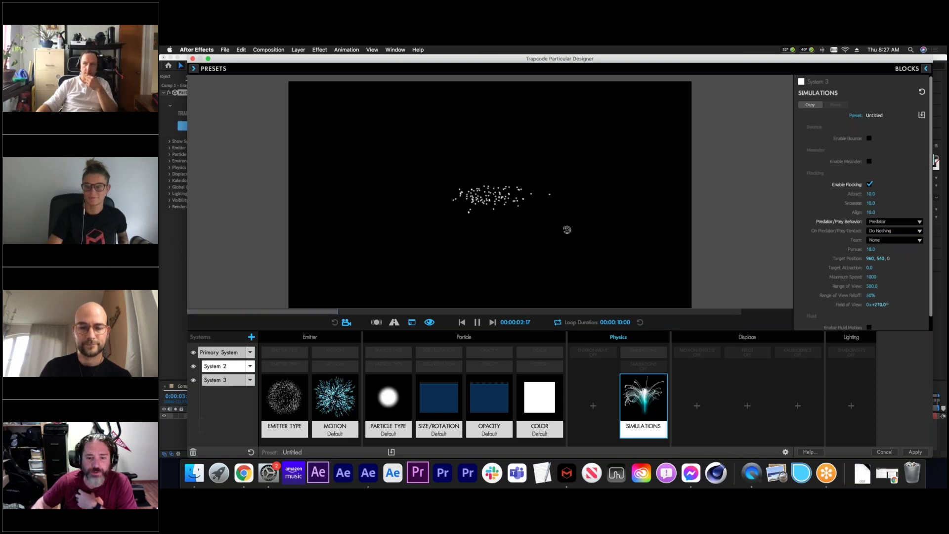
{"action": "left_click", "coordinate": [880, 232]}
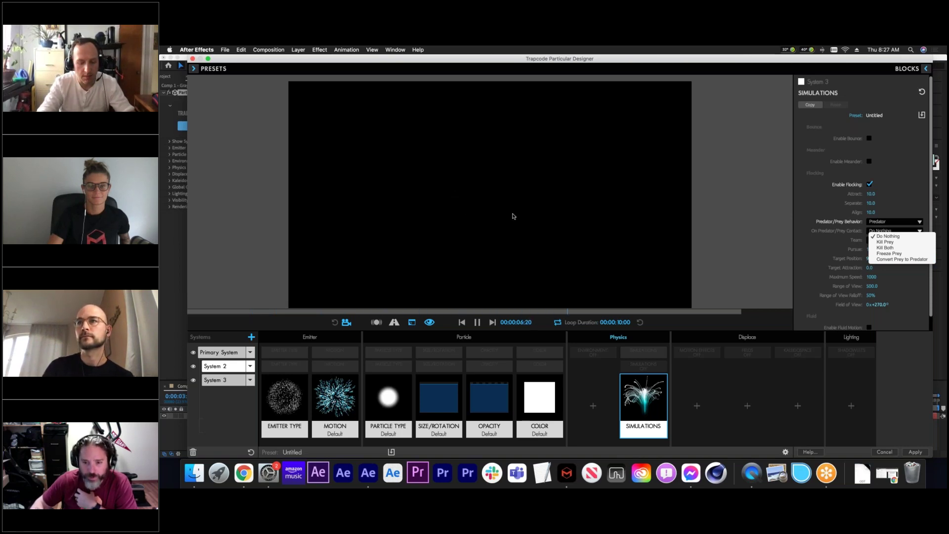
{"action": "left_click", "coordinate": [891, 261]}
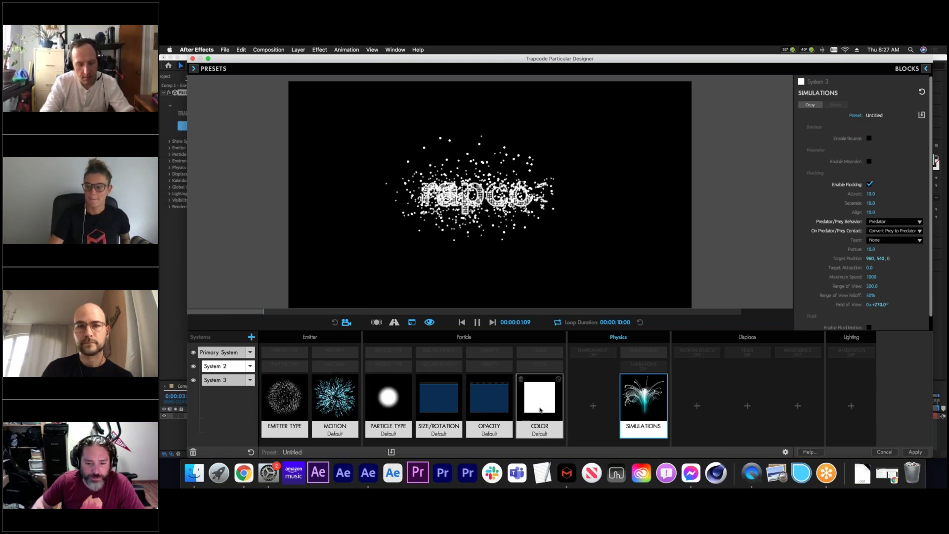
- Set the third system's particle opacity to 0 and replay the animation from the first frame
{"action": "left_click", "coordinate": [488, 400]}
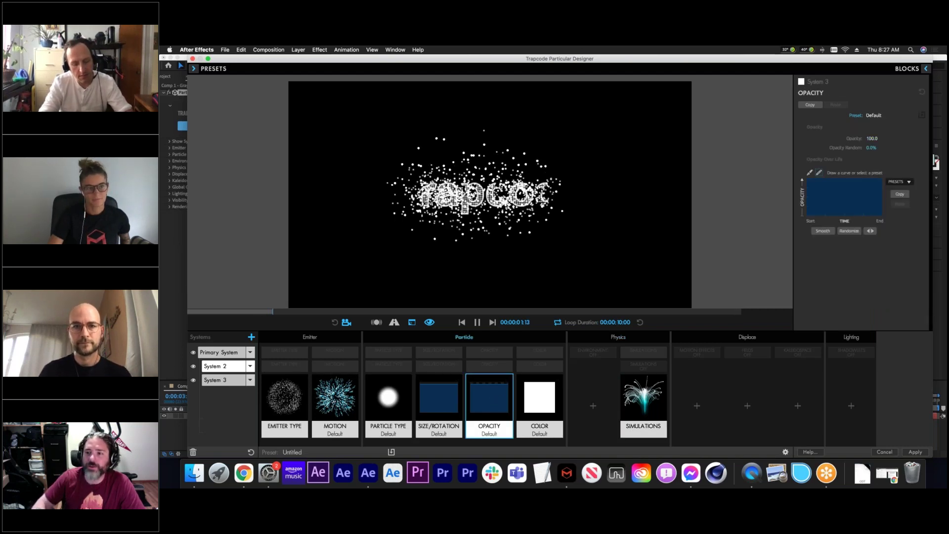
{"action": "left_click", "coordinate": [871, 138]}
{"action": "key", "text": "Return"}
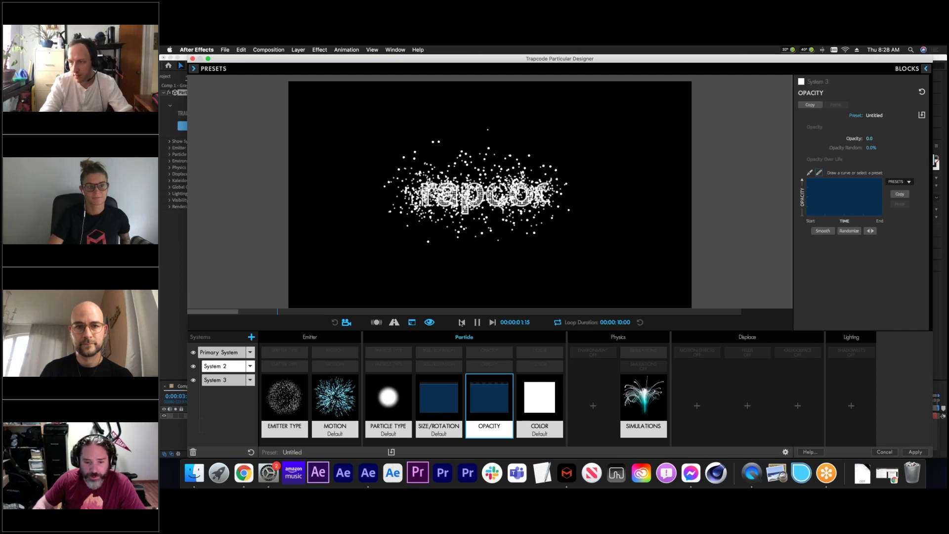
{"action": "left_click", "coordinate": [461, 322]}
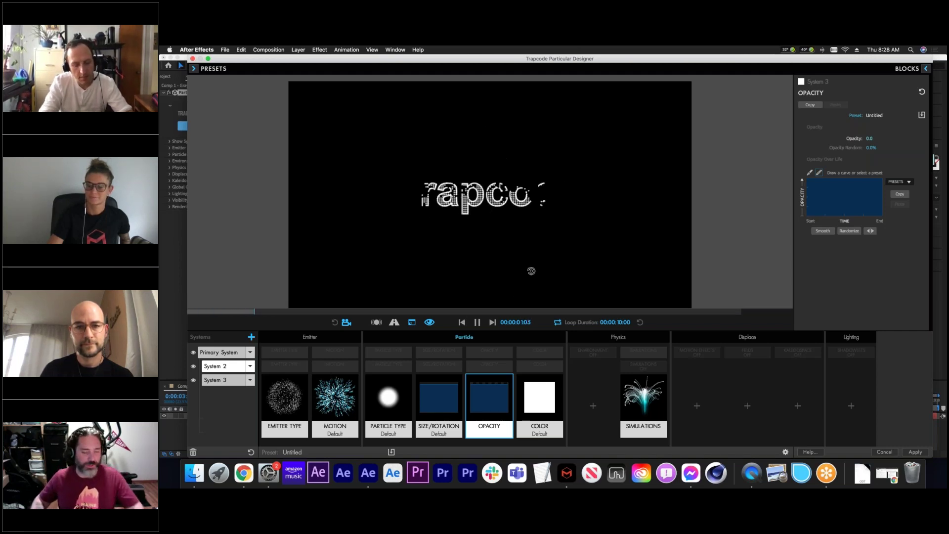
- Set the second system's color to At Start with a yellow color, and replay the animation from the first frame
{"action": "left_click", "coordinate": [529, 368]}
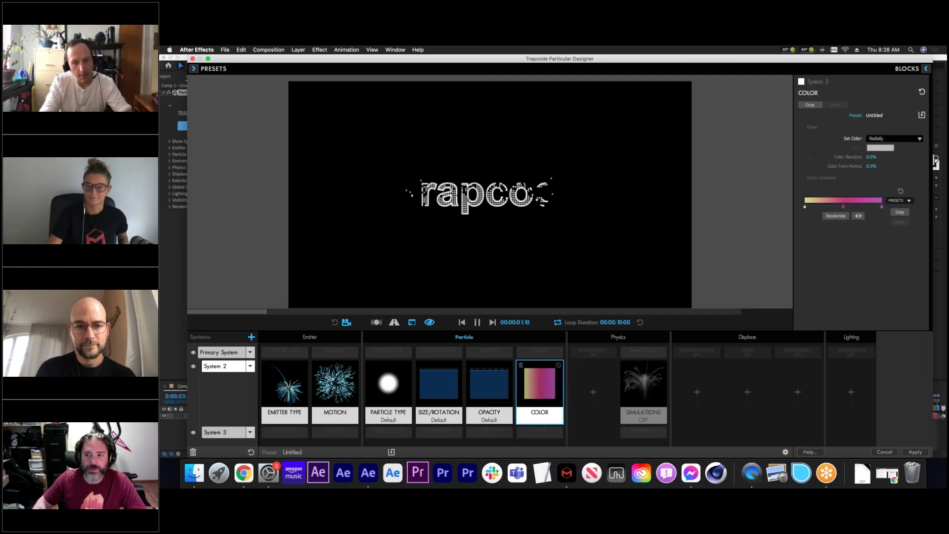
{"action": "left_click", "coordinate": [889, 140]}
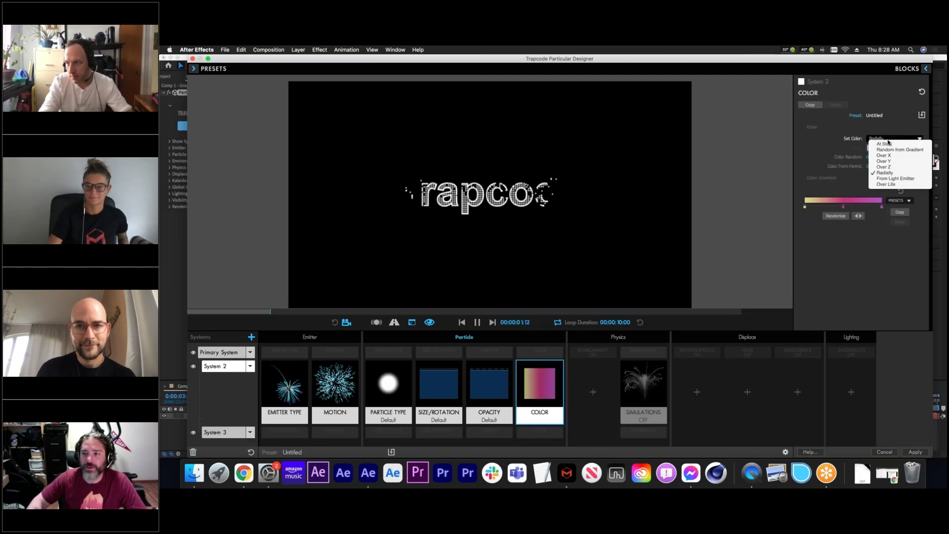
{"action": "left_click", "coordinate": [884, 144]}
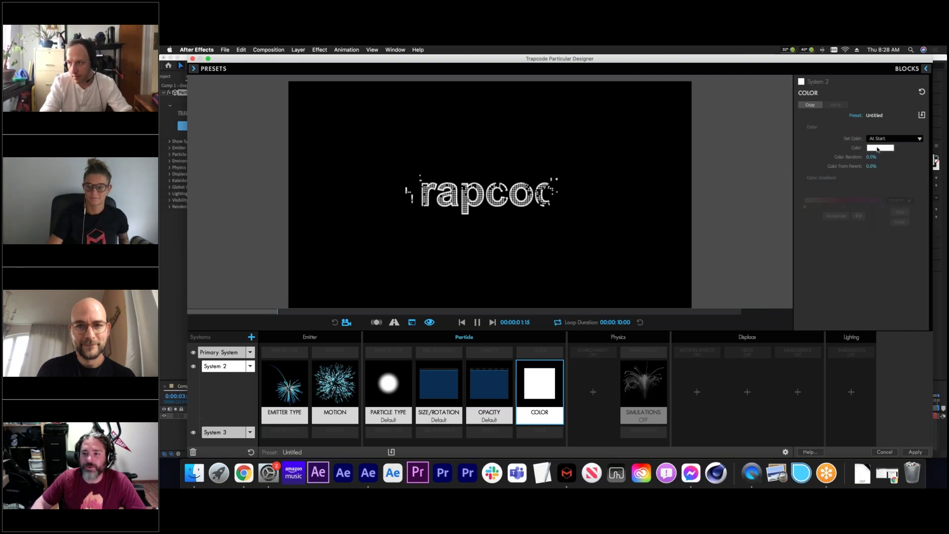
{"action": "left_click", "coordinate": [878, 148]}
{"action": "left_click", "coordinate": [833, 234]}
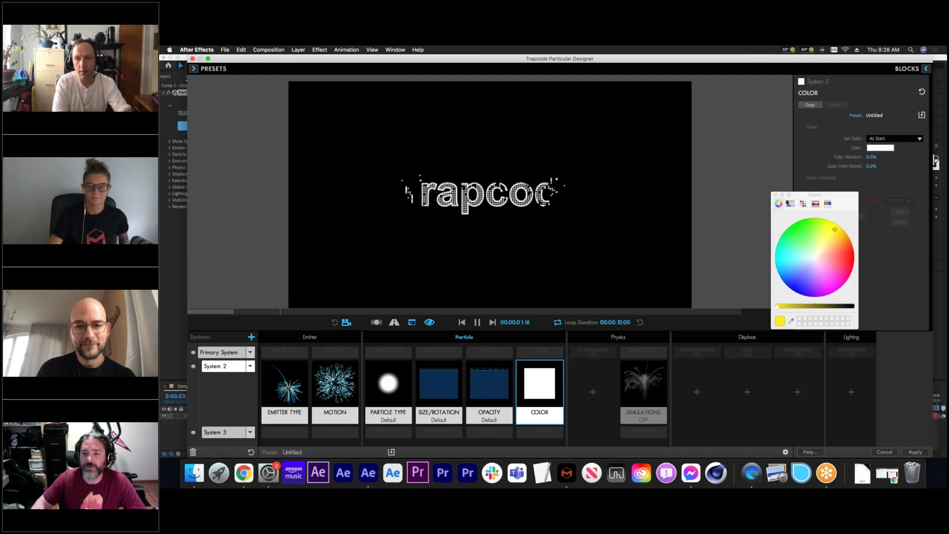
{"action": "left_click", "coordinate": [775, 194]}
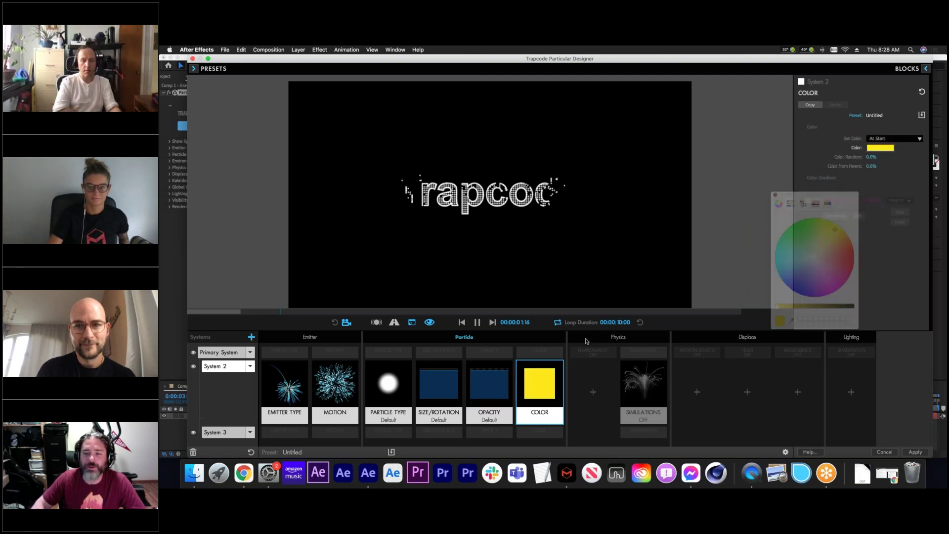
{"action": "left_click", "coordinate": [463, 322]}
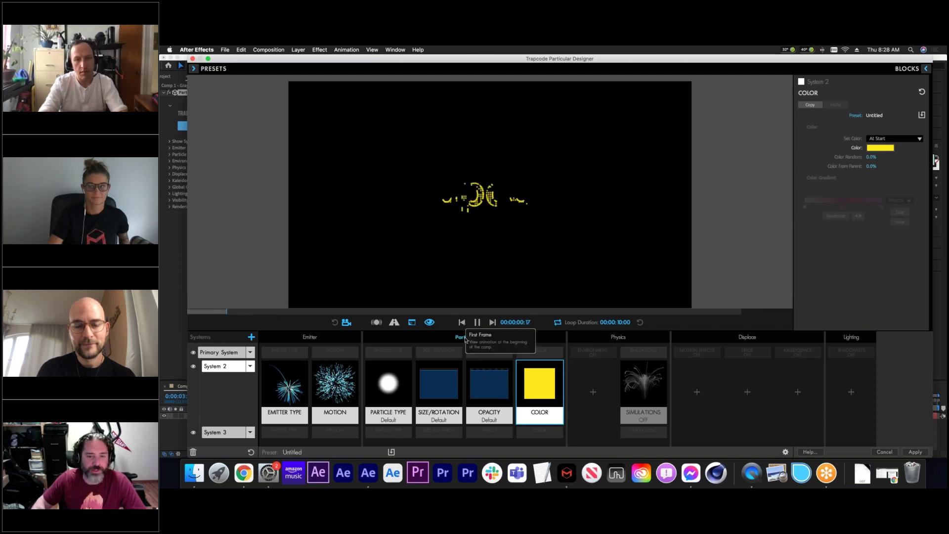
- Browse the Text category of the system presets
{"action": "left_click", "coordinate": [194, 70]}
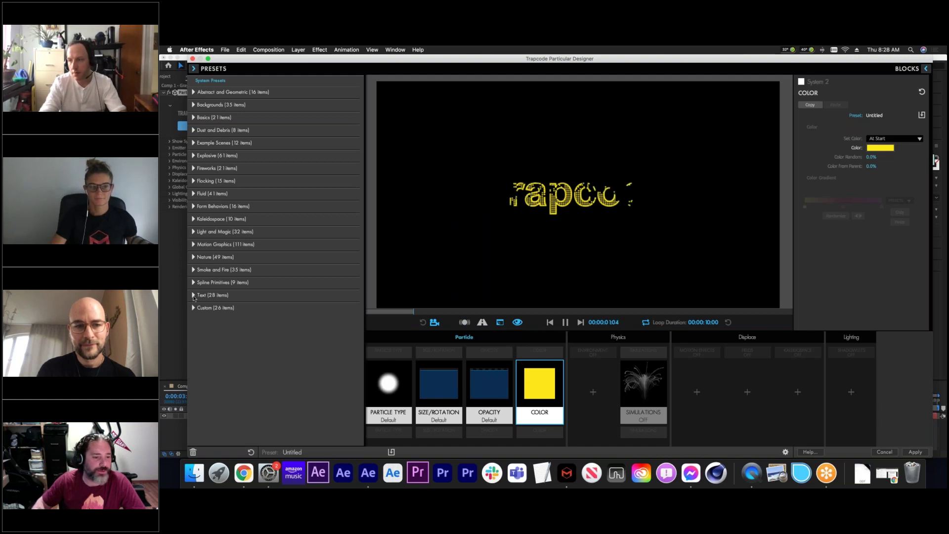
{"action": "left_click", "coordinate": [194, 295]}
{"action": "scroll", "coordinate": [277, 326], "scroll_direction": "down", "scroll_amount": 3}
{"action": "scroll", "coordinate": [277, 329], "scroll_direction": "down", "scroll_amount": 5}
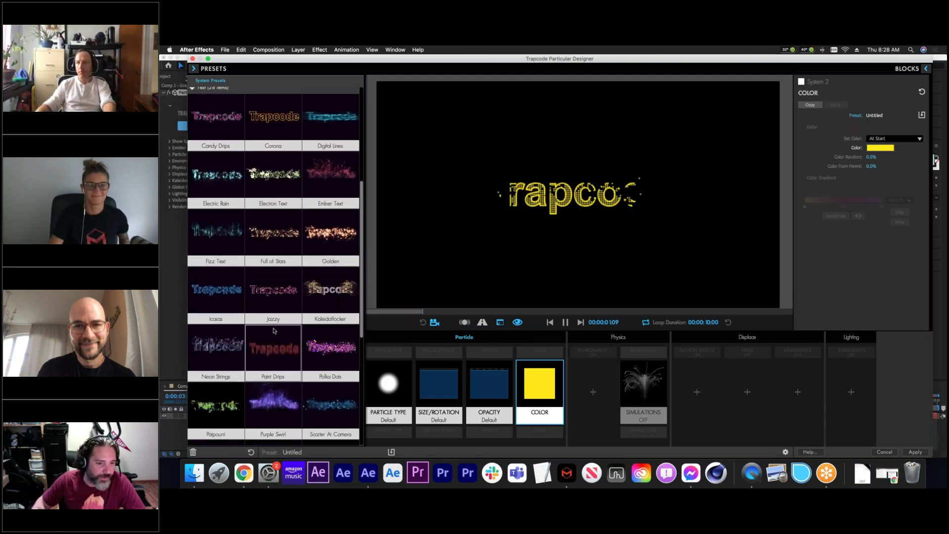
{"action": "scroll", "coordinate": [274, 331], "scroll_direction": "down", "scroll_amount": 1}
{"action": "scroll", "coordinate": [272, 331], "scroll_direction": "down", "scroll_amount": 8}
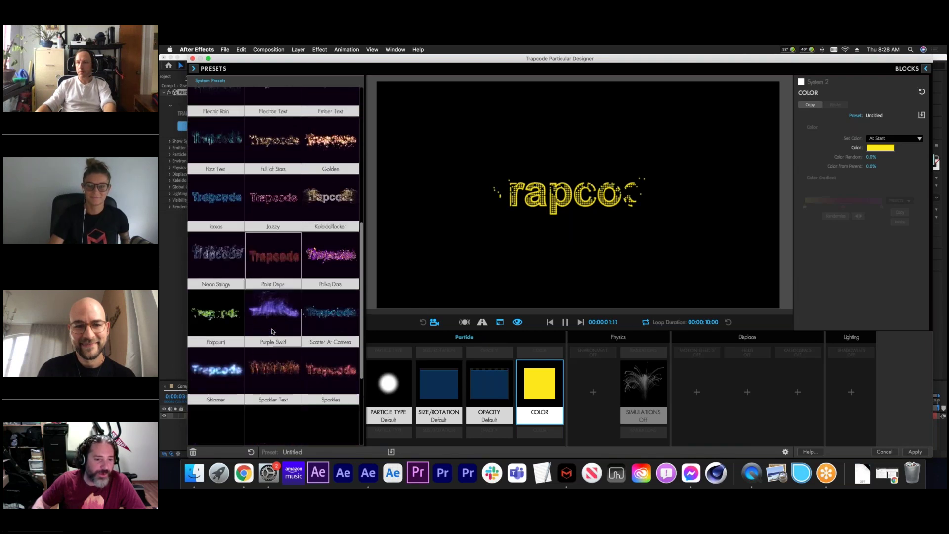
- Apply the Text Erosion 02 preset from the Text category and close the preset browser to preview it
{"action": "scroll", "coordinate": [272, 331], "scroll_direction": "down", "scroll_amount": 2}
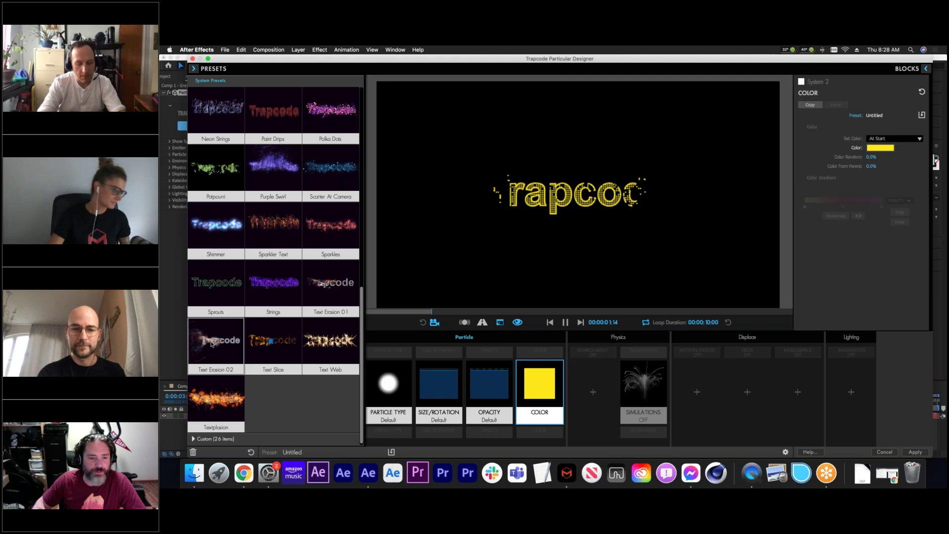
{"action": "left_click", "coordinate": [211, 343]}
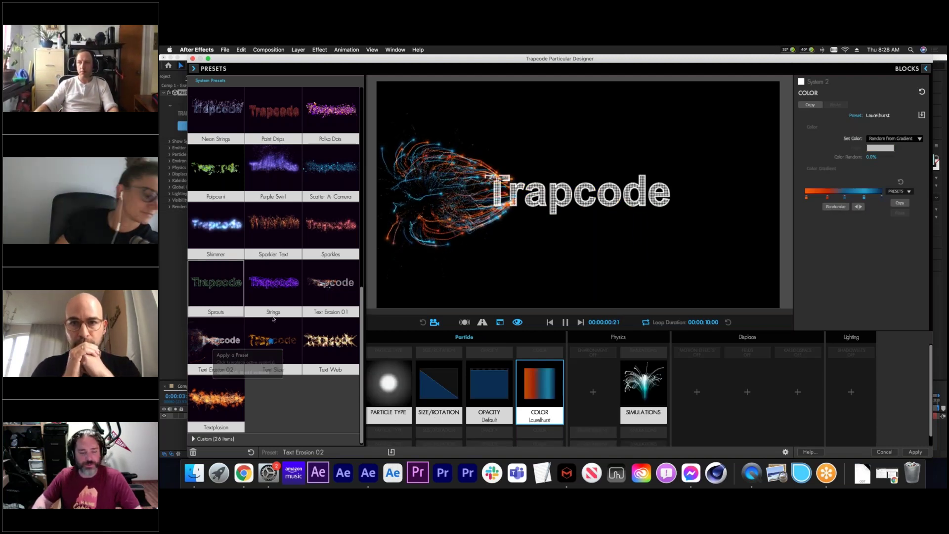
{"action": "scroll", "coordinate": [262, 249], "scroll_direction": "up", "scroll_amount": 2}
{"action": "scroll", "coordinate": [262, 248], "scroll_direction": "up", "scroll_amount": 1}
{"action": "scroll", "coordinate": [263, 248], "scroll_direction": "down", "scroll_amount": 1}
{"action": "left_click", "coordinate": [492, 299]}
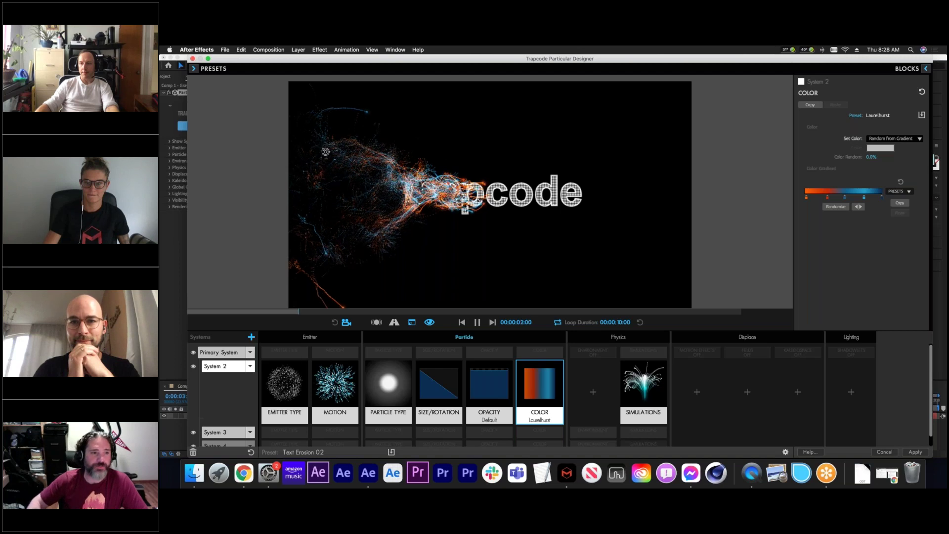
- Apply the Outbreak preset from the Flocking category of the system presets
{"action": "left_click", "coordinate": [193, 69]}
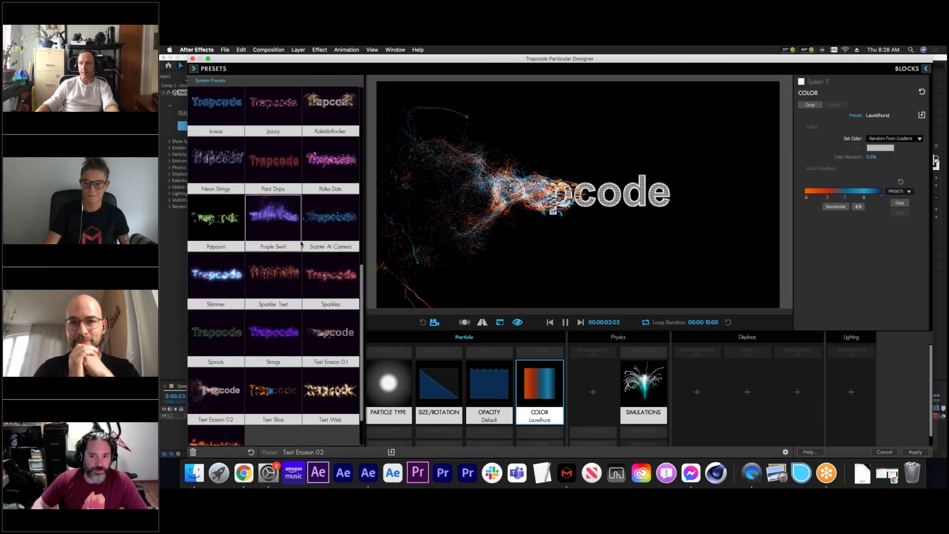
{"action": "scroll", "coordinate": [300, 242], "scroll_direction": "up", "scroll_amount": 3}
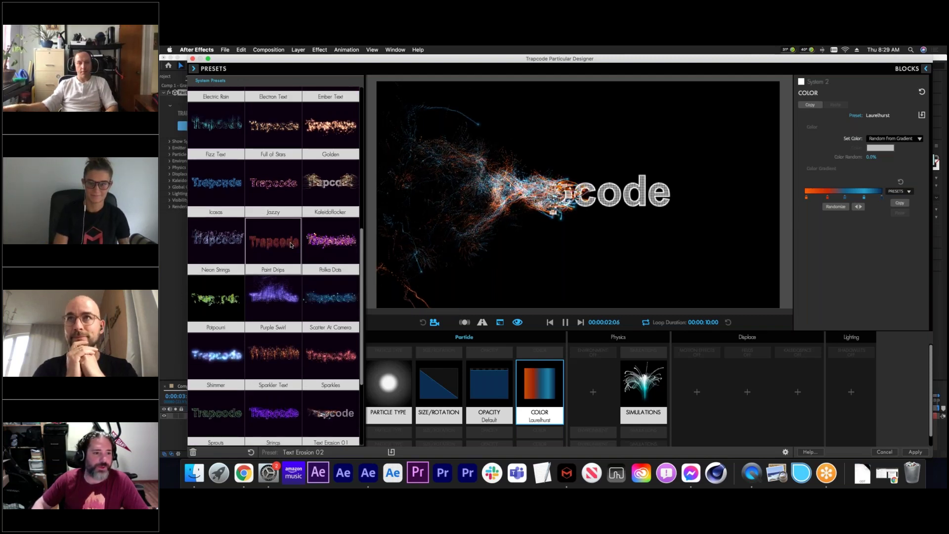
{"action": "scroll", "coordinate": [225, 174], "scroll_direction": "up", "scroll_amount": 10}
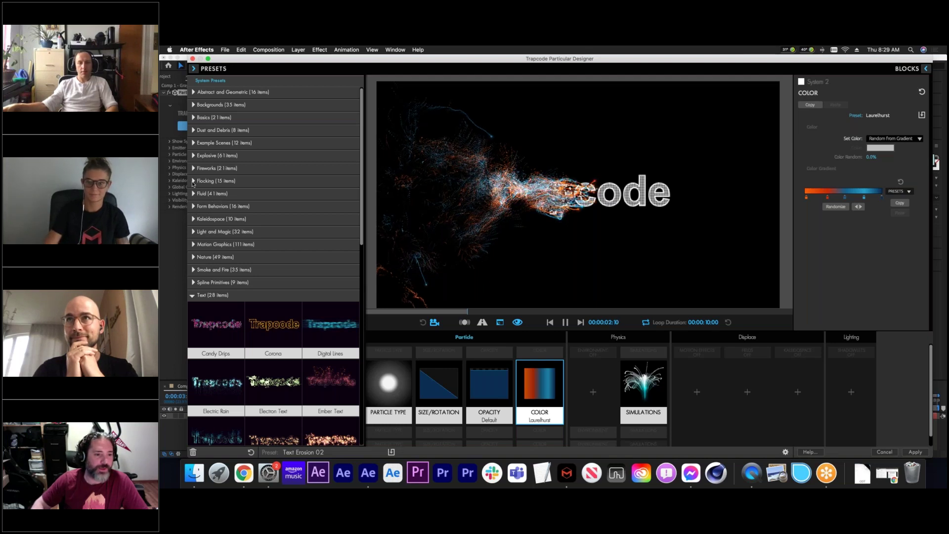
{"action": "left_click", "coordinate": [194, 181]}
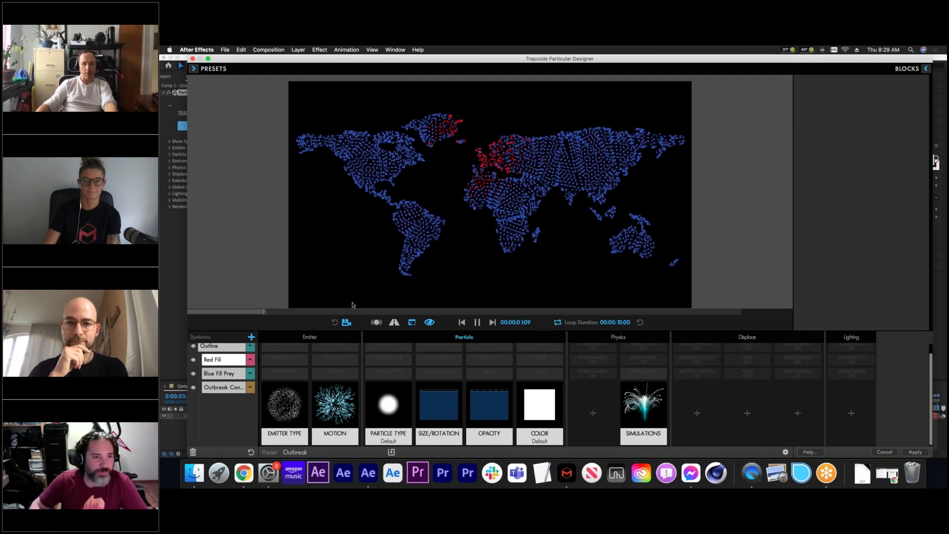
- Apply the Cardioid Vortex preset from the Flocking category and replay its preview from the start
{"action": "left_click", "coordinate": [194, 68]}
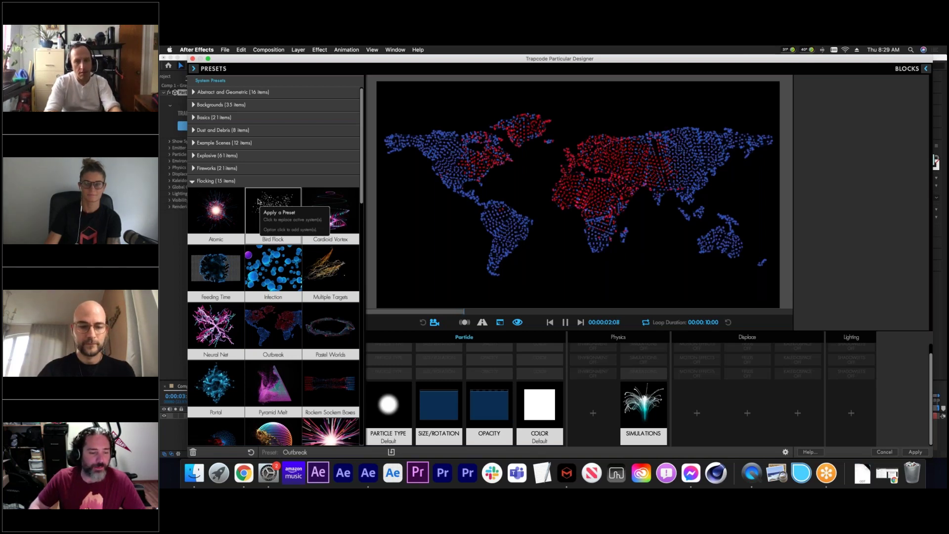
{"action": "left_click", "coordinate": [328, 199]}
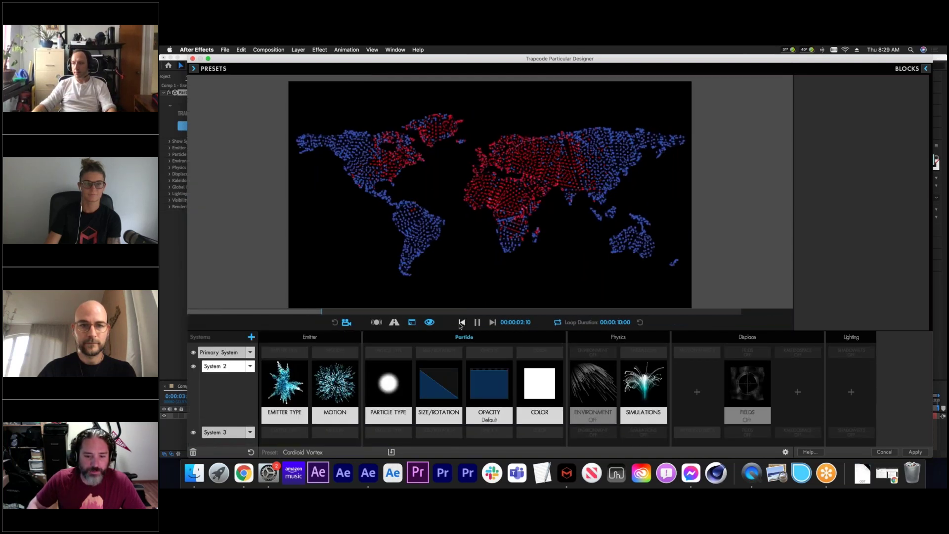
{"action": "left_click", "coordinate": [462, 322]}
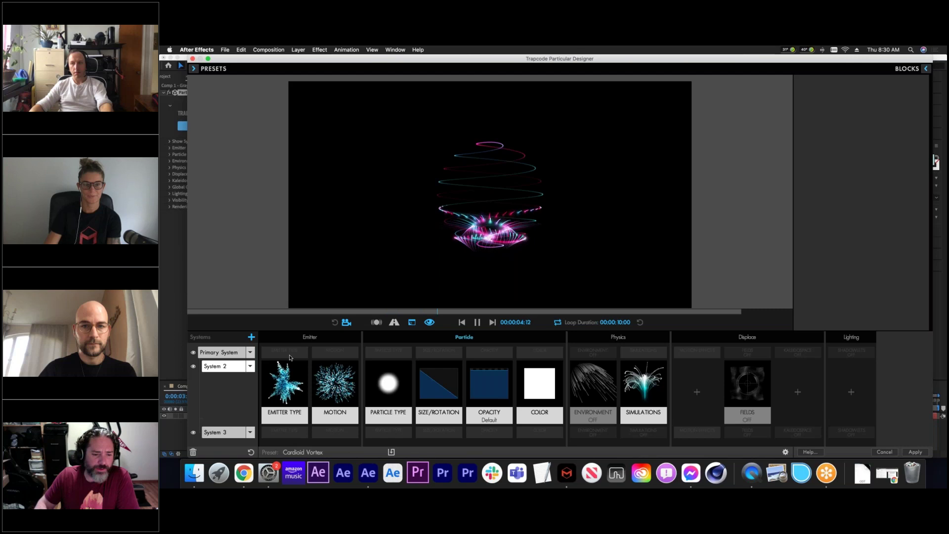
- Reset to a single default system and set its emitter type to Sphere, on a grid with Traverse sequencing
{"action": "left_click", "coordinate": [286, 381]}
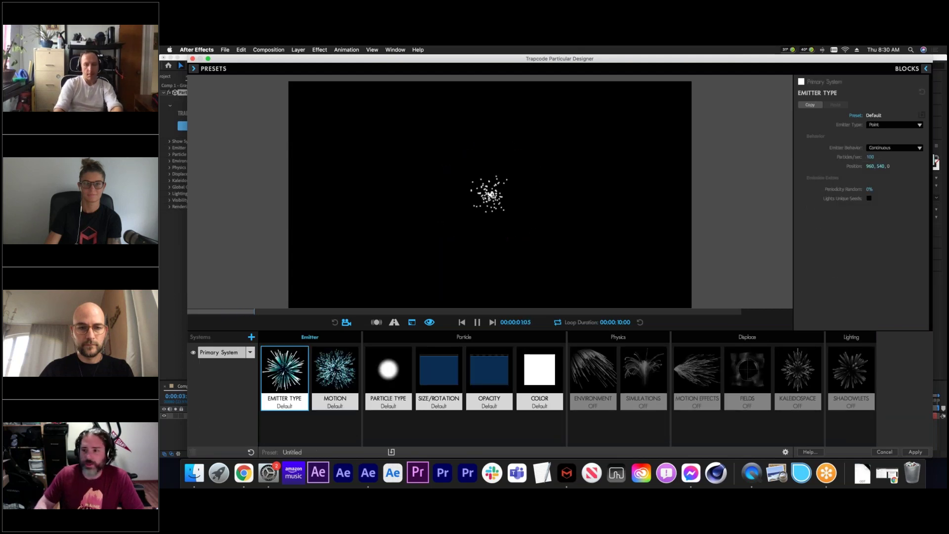
{"action": "left_click", "coordinate": [889, 126]}
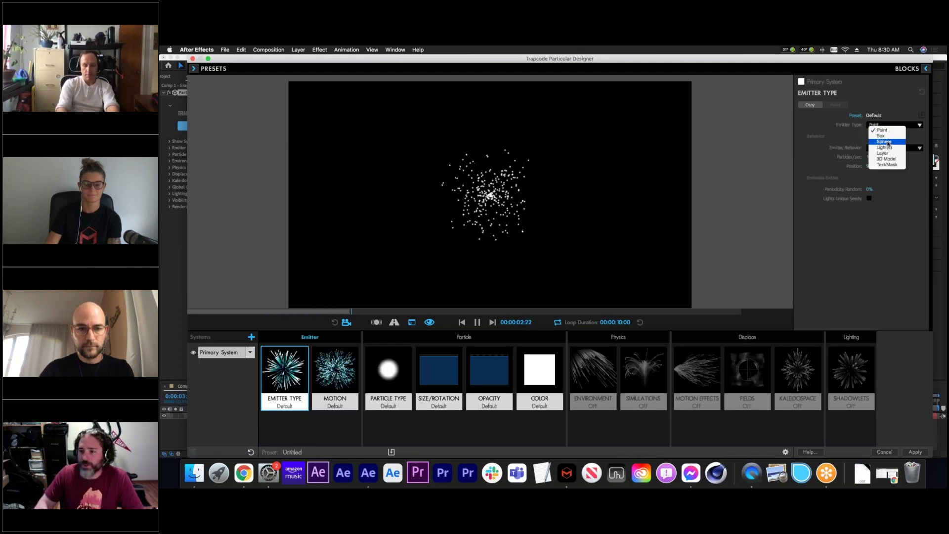
{"action": "left_click", "coordinate": [887, 144]}
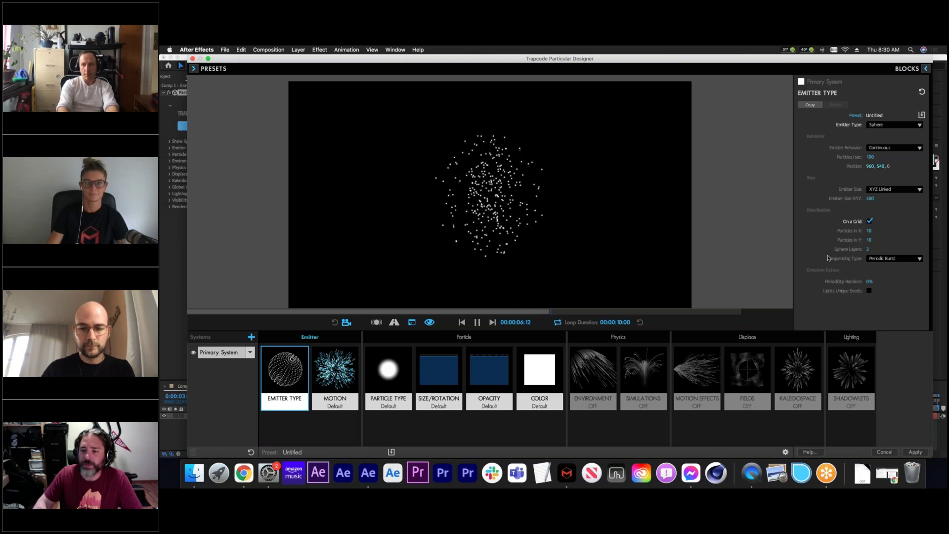
{"action": "left_click", "coordinate": [881, 261]}
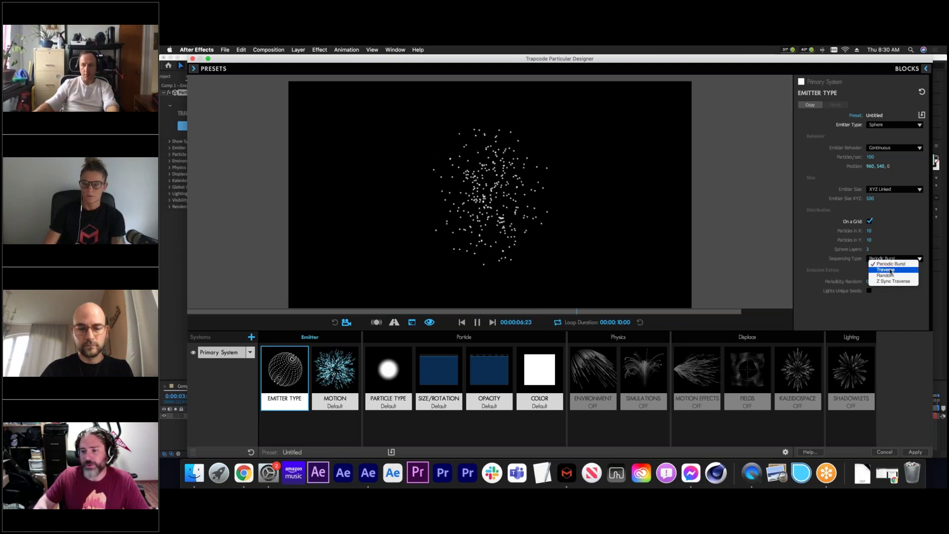
{"action": "left_click", "coordinate": [889, 269]}
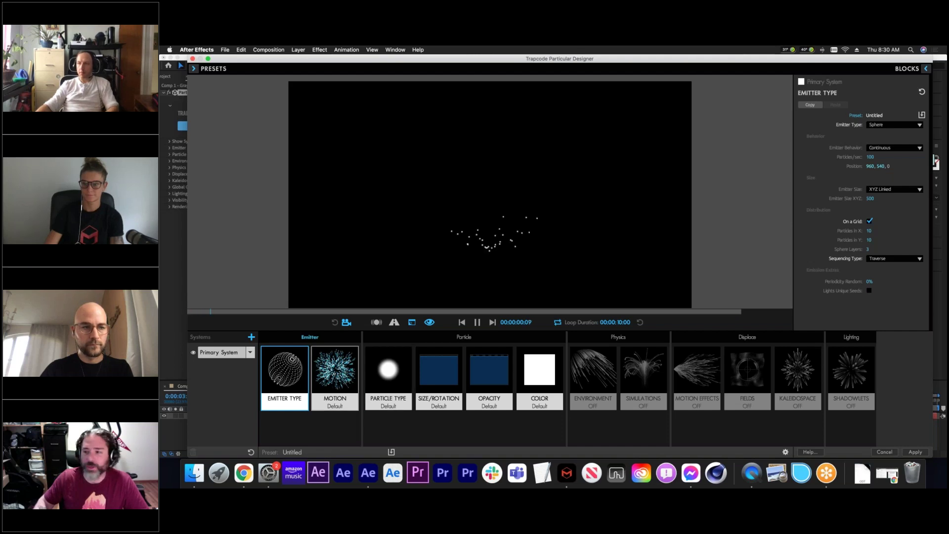
- Set the Primary System's motion direction to Inwards
{"action": "left_click", "coordinate": [335, 370]}
{"action": "left_click", "coordinate": [893, 125]}
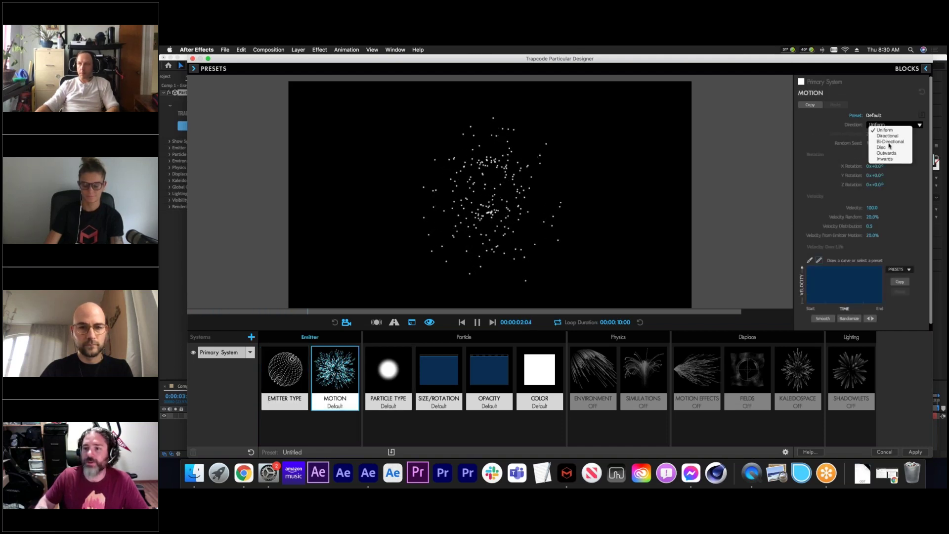
{"action": "left_click", "coordinate": [888, 159]}
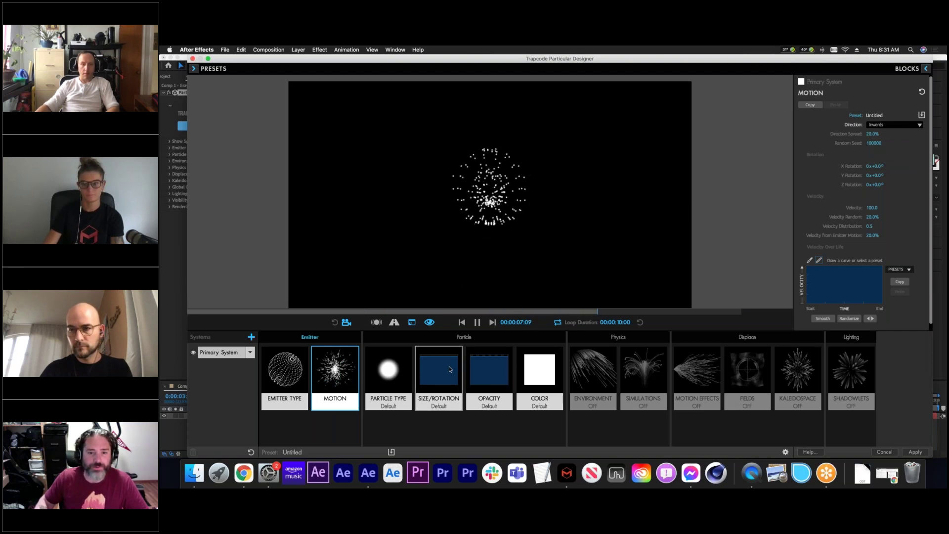
- Set the Primary System's particle color to Over Life and randomize its color gradient
{"action": "left_click", "coordinate": [539, 370]}
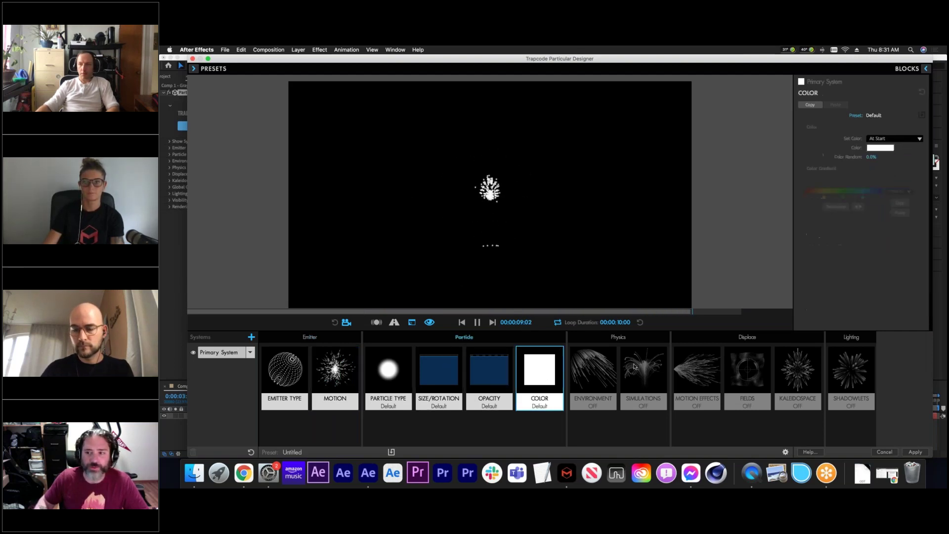
{"action": "left_click", "coordinate": [887, 140]}
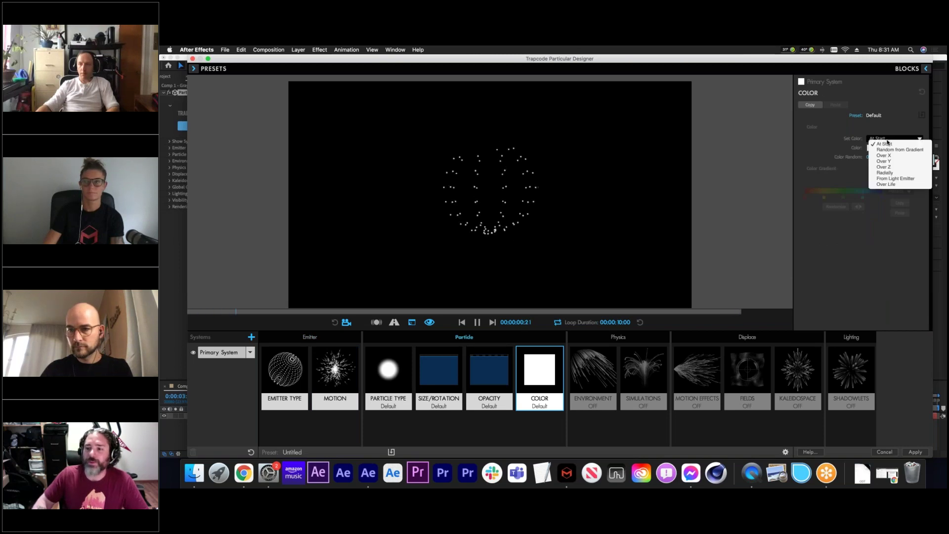
{"action": "left_click", "coordinate": [887, 184]}
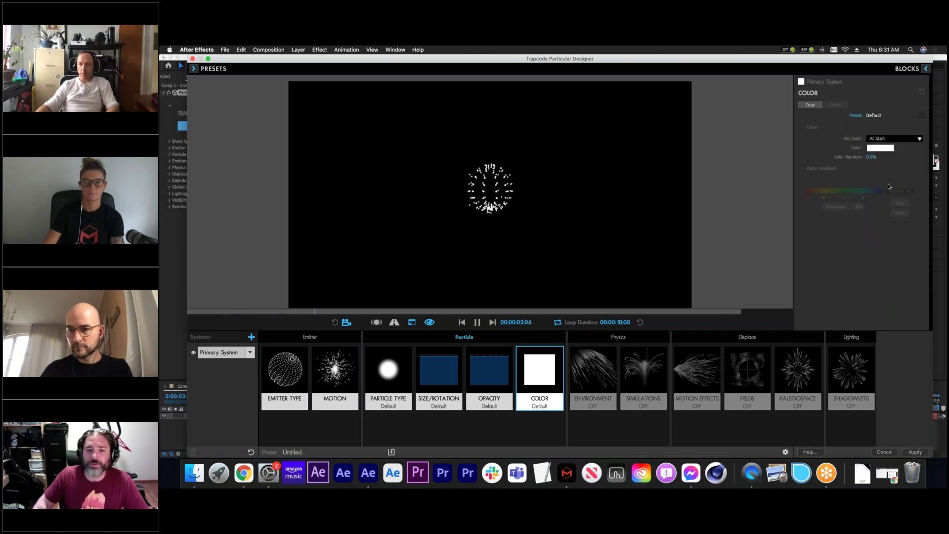
{"action": "left_click", "coordinate": [839, 207]}
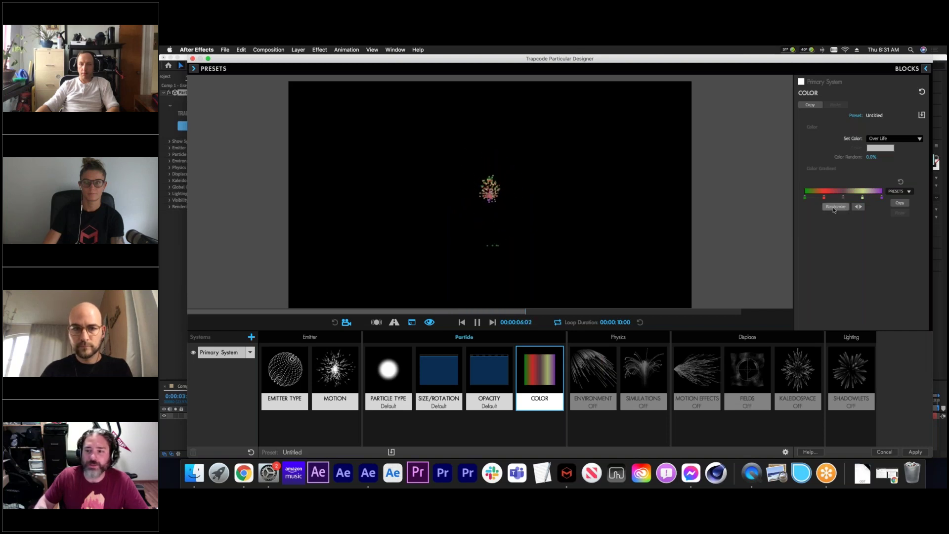
{"action": "left_click", "coordinate": [835, 207]}
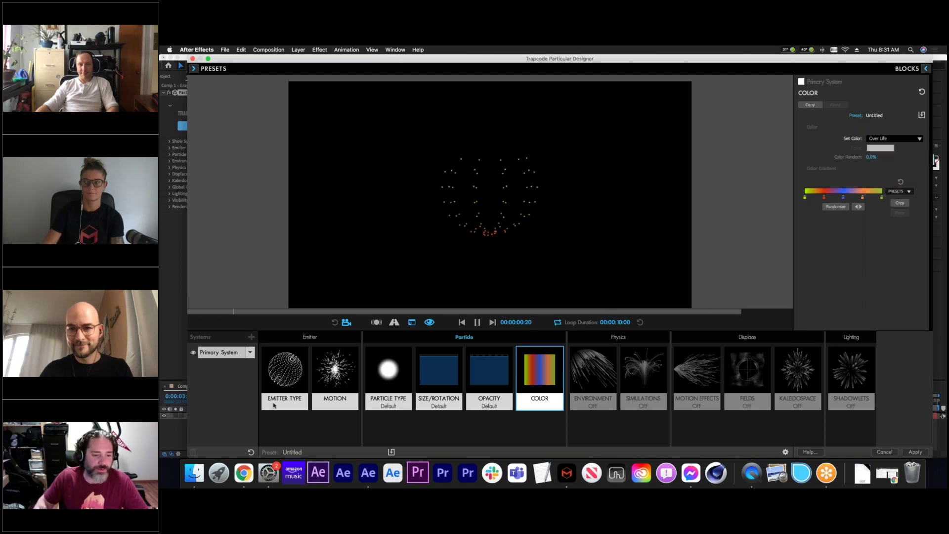
- Add a second particle system and set its emitter type to Emit from Parent System
{"action": "left_click", "coordinate": [274, 395]}
{"action": "left_click", "coordinate": [885, 125]}
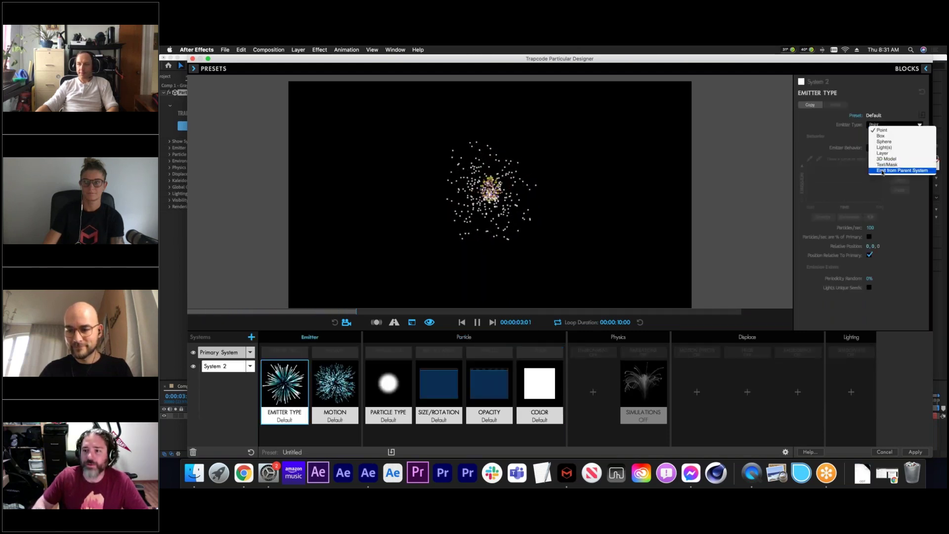
{"action": "left_click", "coordinate": [883, 171]}
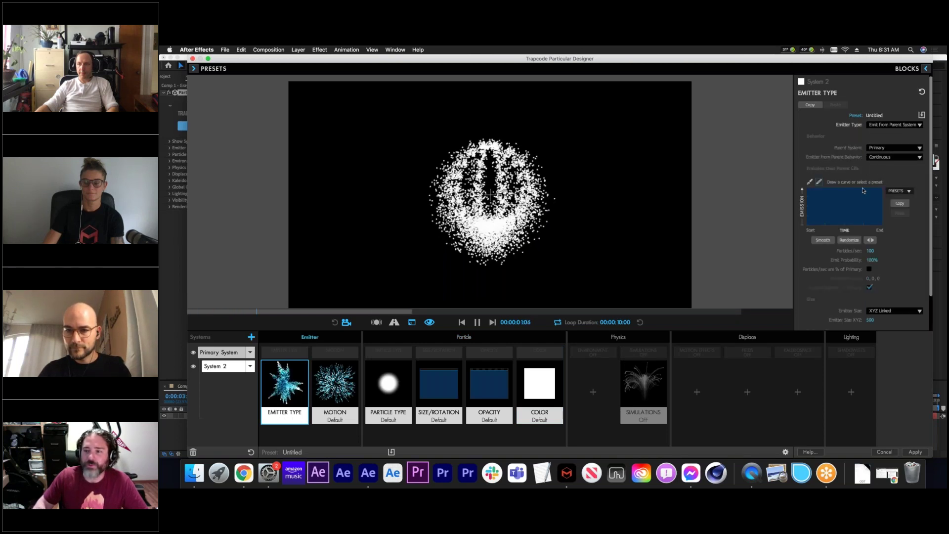
- Set the velocity of System 2's particles to 0 in its Motion settings
{"action": "left_click", "coordinate": [341, 383]}
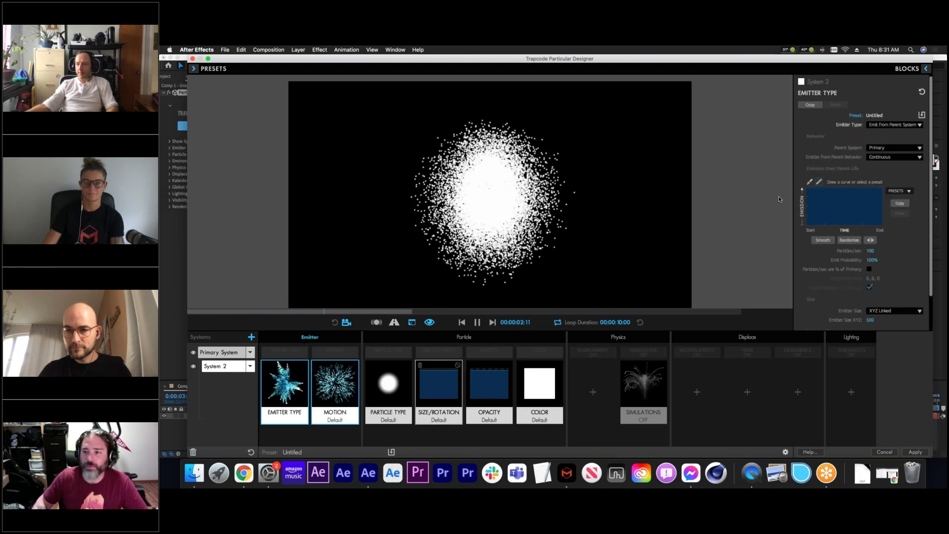
{"action": "left_click", "coordinate": [872, 208]}
{"action": "type", "text": "0"}
{"action": "key", "text": "Return"}
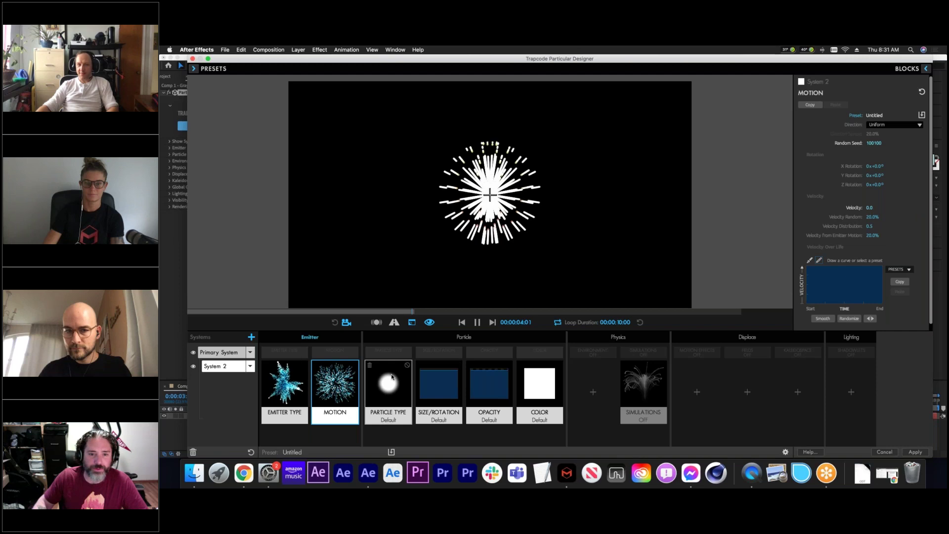
- Give System 2 the linearly decreasing size-over-life preset curve and change its particle life in seconds
{"action": "left_click", "coordinate": [429, 385]}
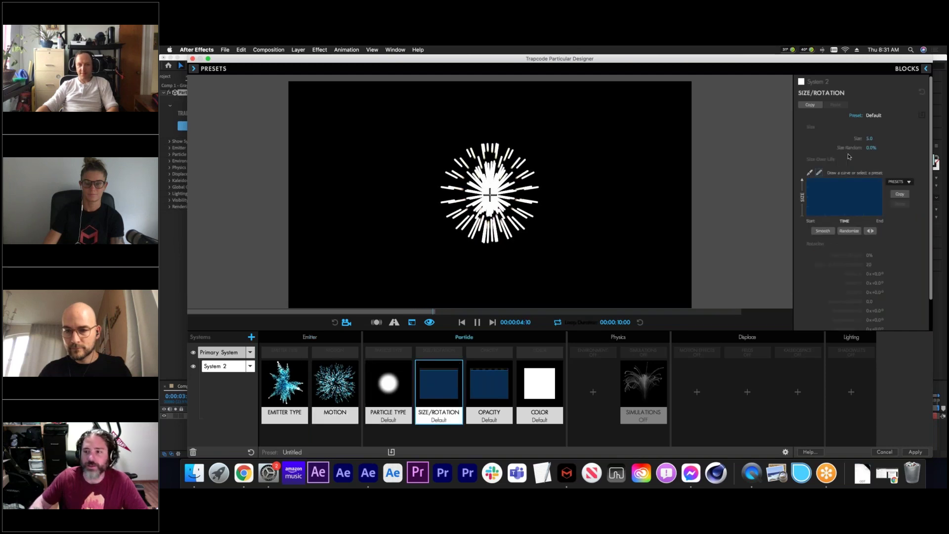
{"action": "left_click", "coordinate": [896, 182]}
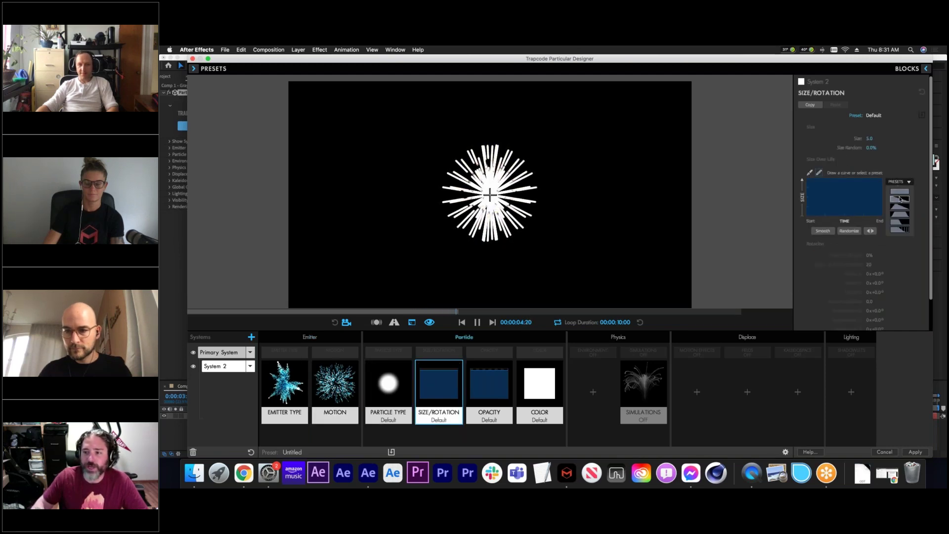
{"action": "left_click", "coordinate": [899, 198]}
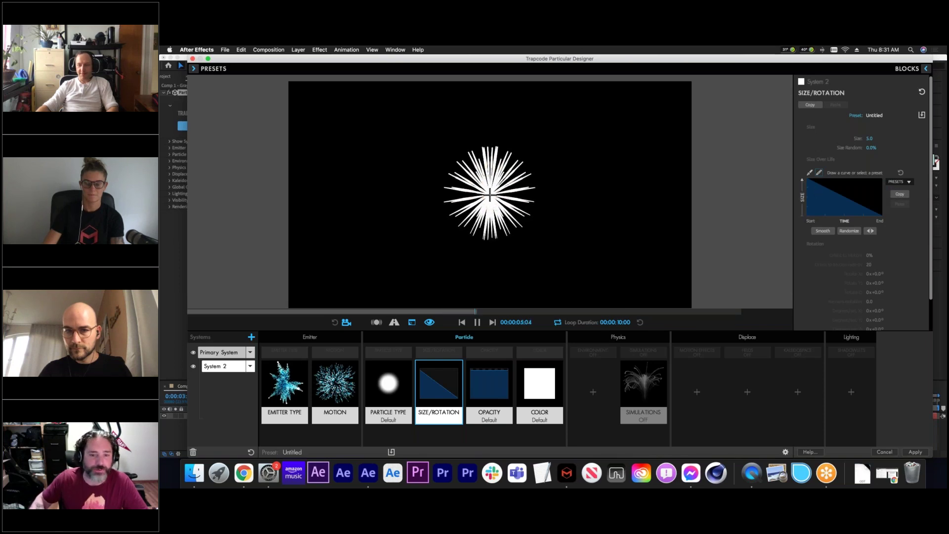
{"action": "left_click", "coordinate": [387, 390]}
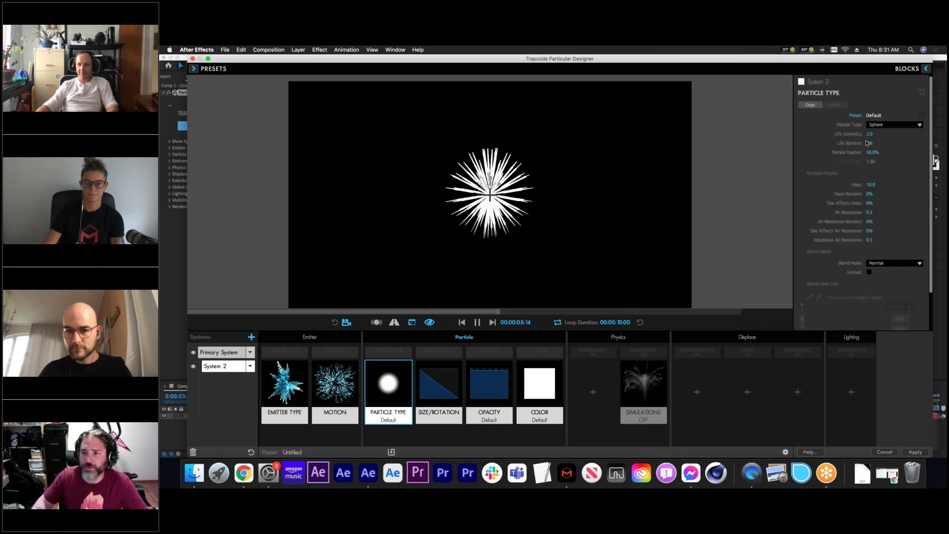
{"action": "left_click", "coordinate": [870, 134]}
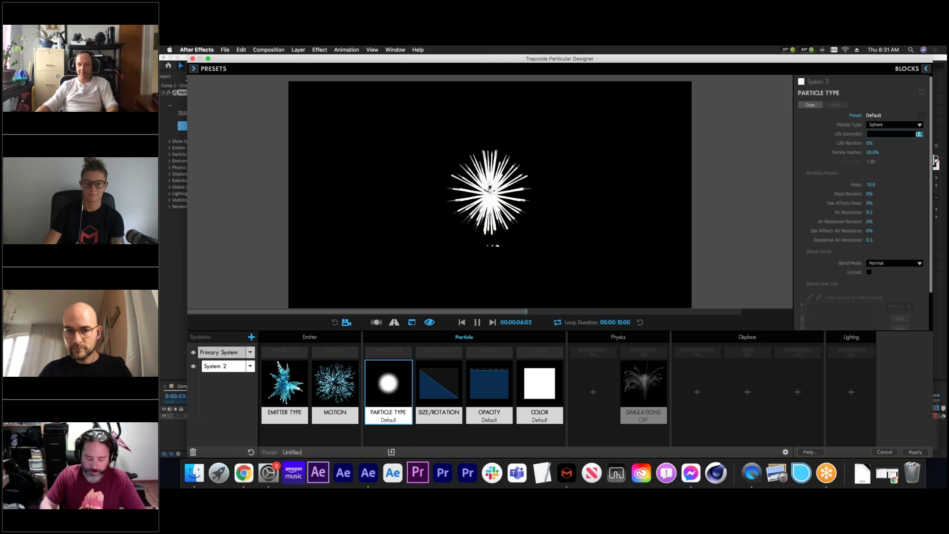
- Set System 2's Color From Parent to 100% and replay the preview from the start
{"action": "left_click", "coordinate": [541, 397]}
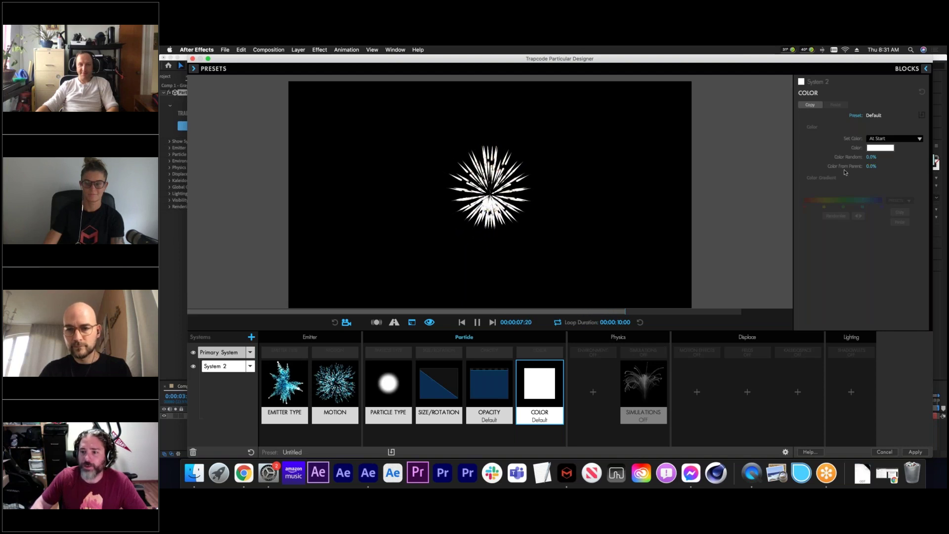
{"action": "left_click_drag", "start_coordinate": [871, 166], "coordinate": [875, 166]}
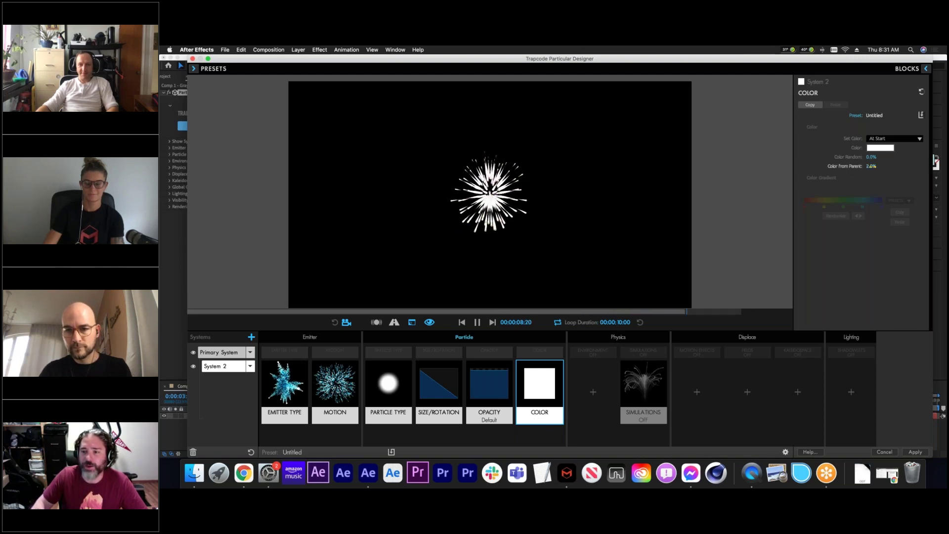
{"action": "left_click", "coordinate": [460, 323]}
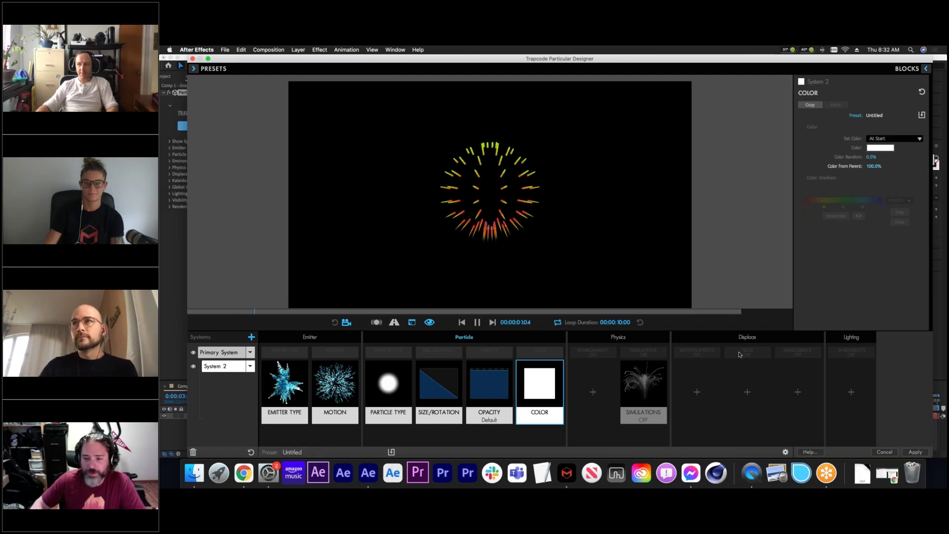
- Review the Primary System's Motion Effects, Fields and Kaleidospace displacement settings, including the turbulence and spherical field parameters
{"action": "left_click", "coordinate": [698, 351]}
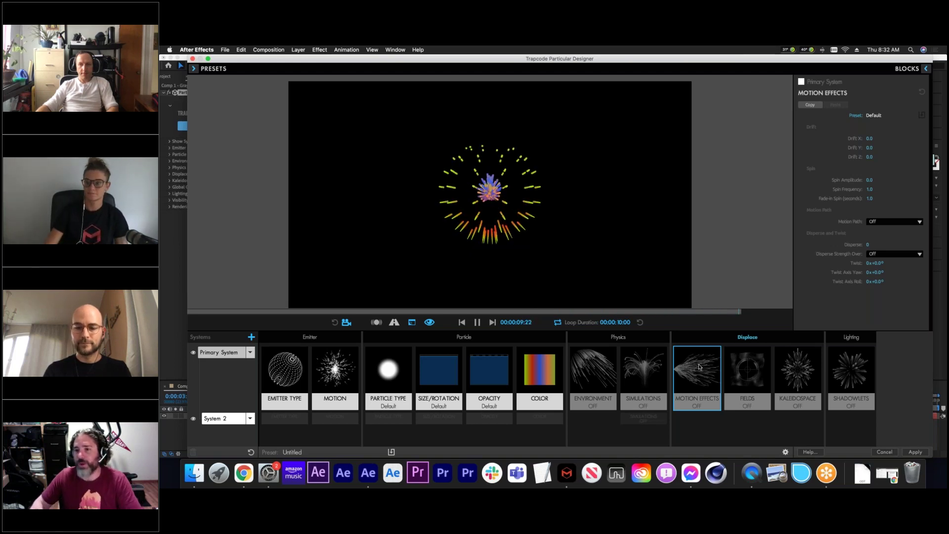
{"action": "left_click", "coordinate": [754, 374]}
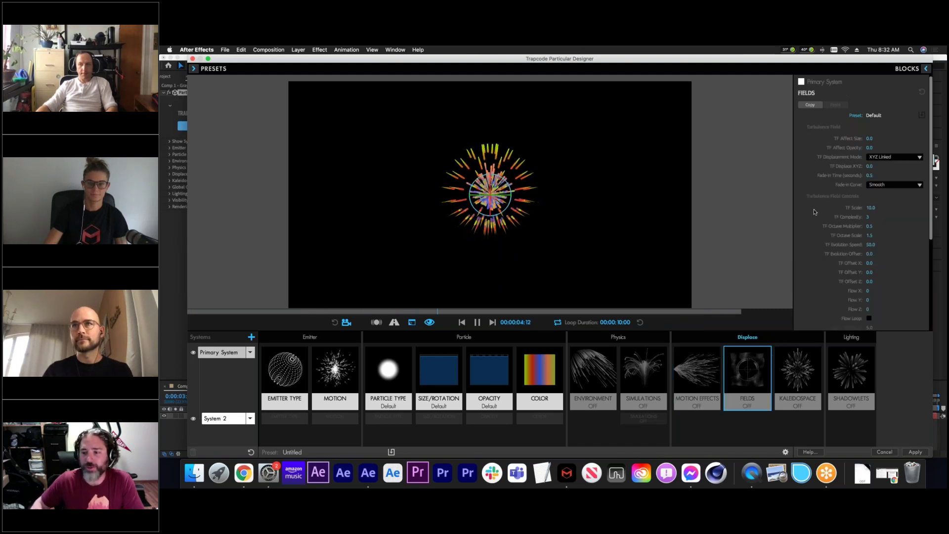
{"action": "scroll", "coordinate": [814, 212], "scroll_direction": "down", "scroll_amount": 4}
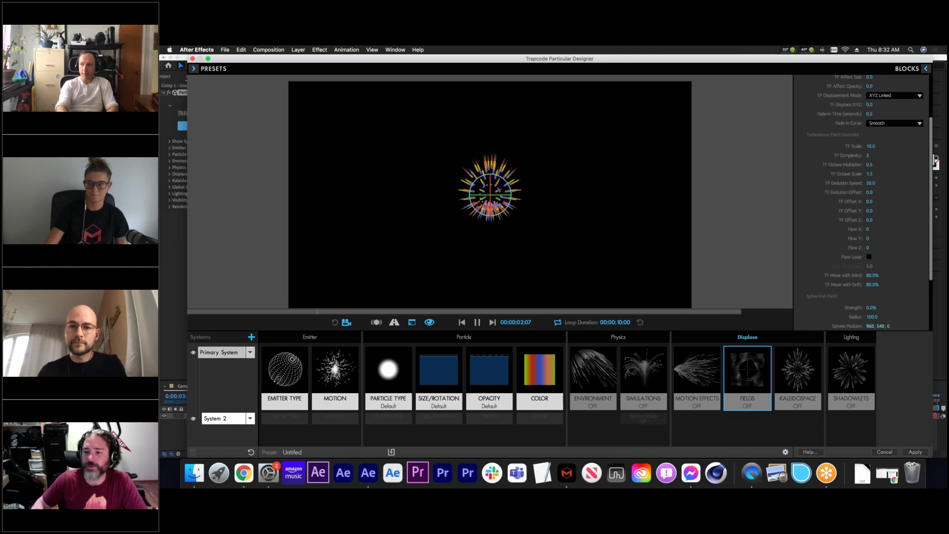
{"action": "scroll", "coordinate": [850, 262], "scroll_direction": "down", "scroll_amount": 3}
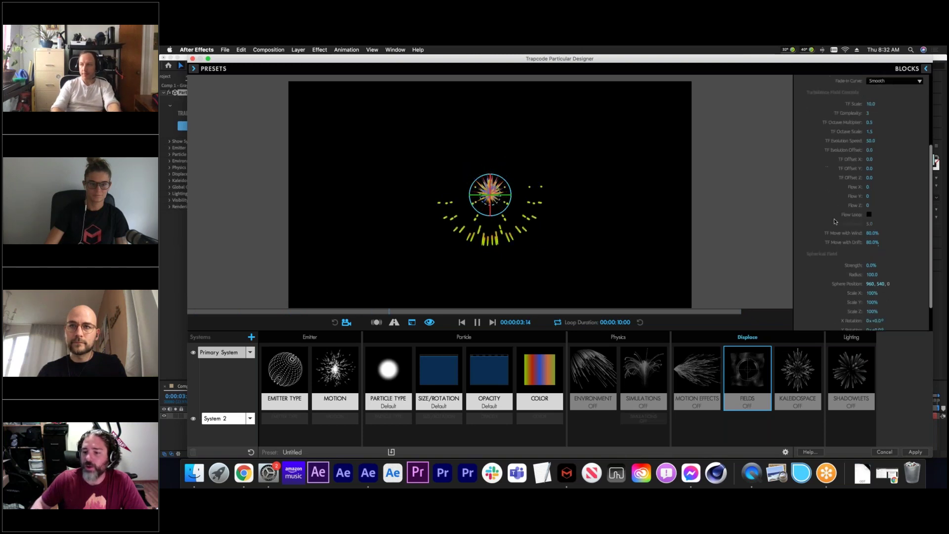
{"action": "scroll", "coordinate": [837, 225], "scroll_direction": "down", "scroll_amount": 1}
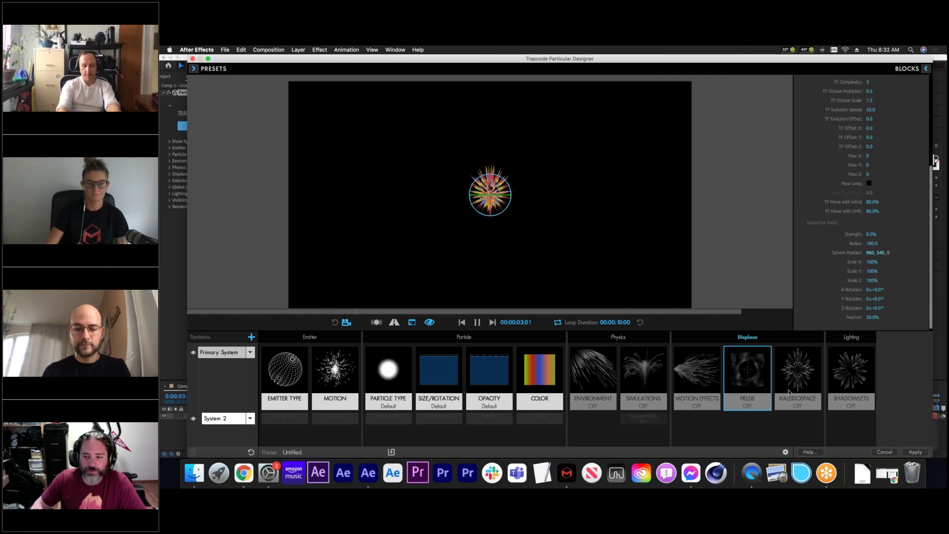
{"action": "left_click", "coordinate": [806, 384]}
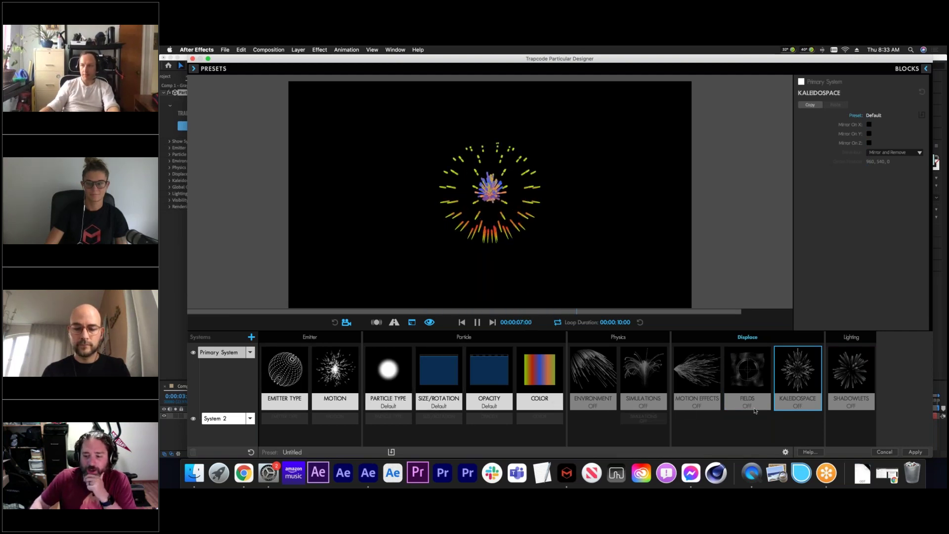
- Set the Primary System's particle motion direction to Outwards
{"action": "left_click", "coordinate": [296, 375]}
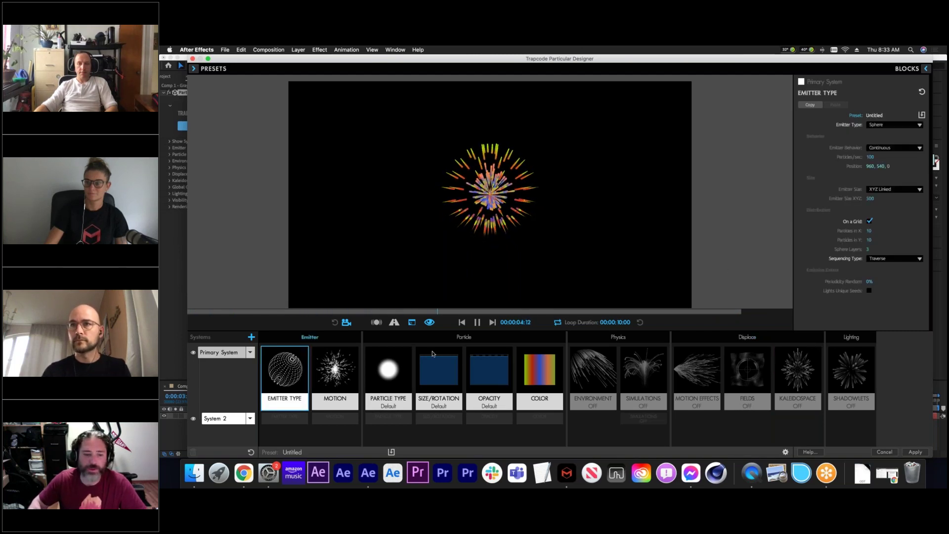
{"action": "left_click", "coordinate": [334, 376]}
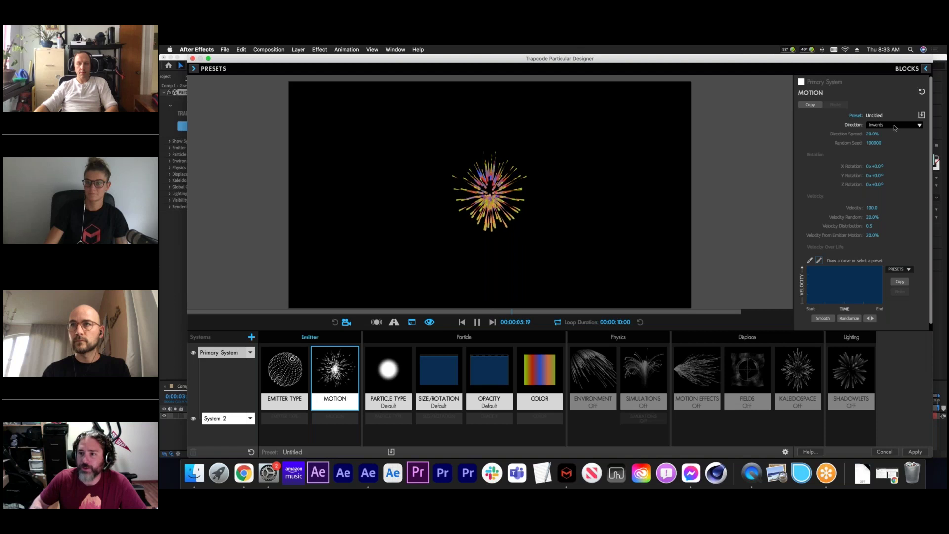
{"action": "left_click", "coordinate": [893, 127]}
{"action": "left_click", "coordinate": [884, 156]}
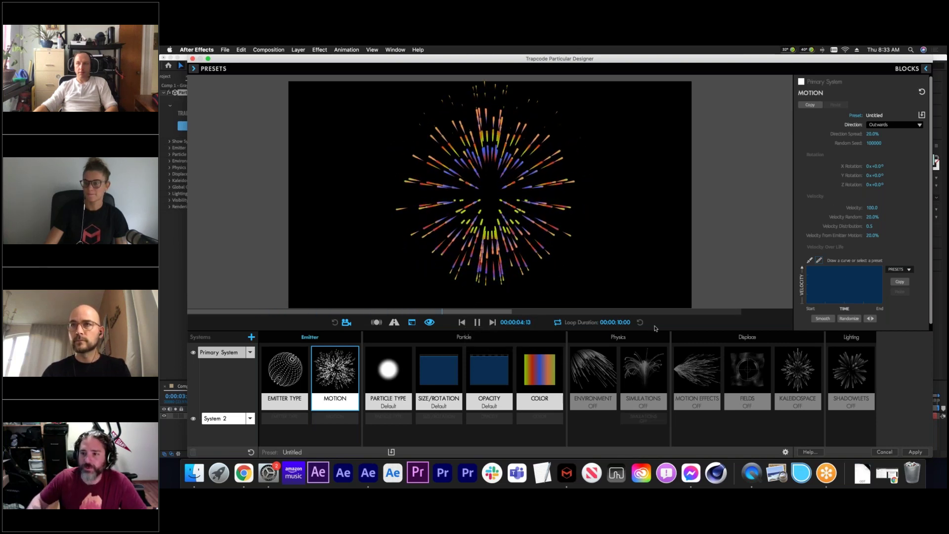
- Enable Meander in the Primary System's Simulations and set its Affect Direction to 36
{"action": "left_click", "coordinate": [643, 376]}
{"action": "left_click", "coordinate": [868, 161]}
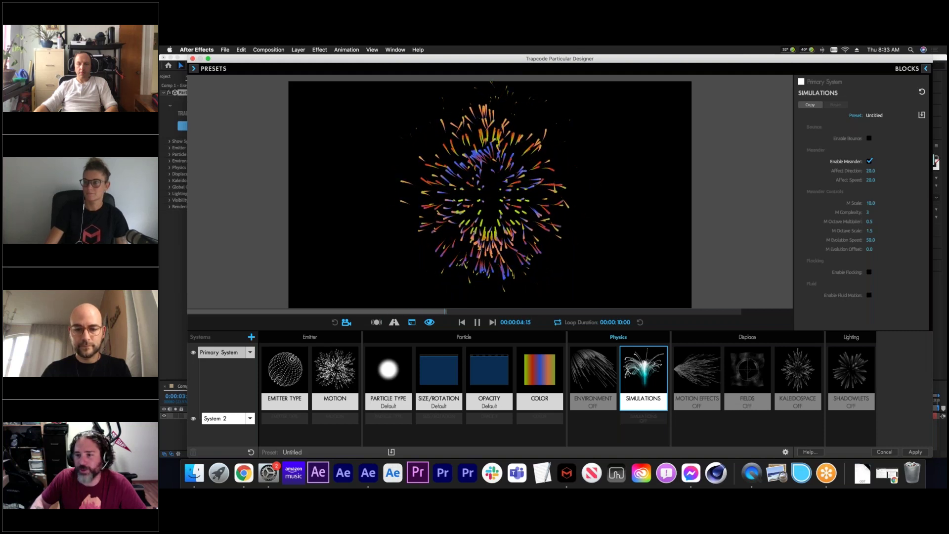
{"action": "left_click_drag", "start_coordinate": [870, 170], "coordinate": [882, 170]}
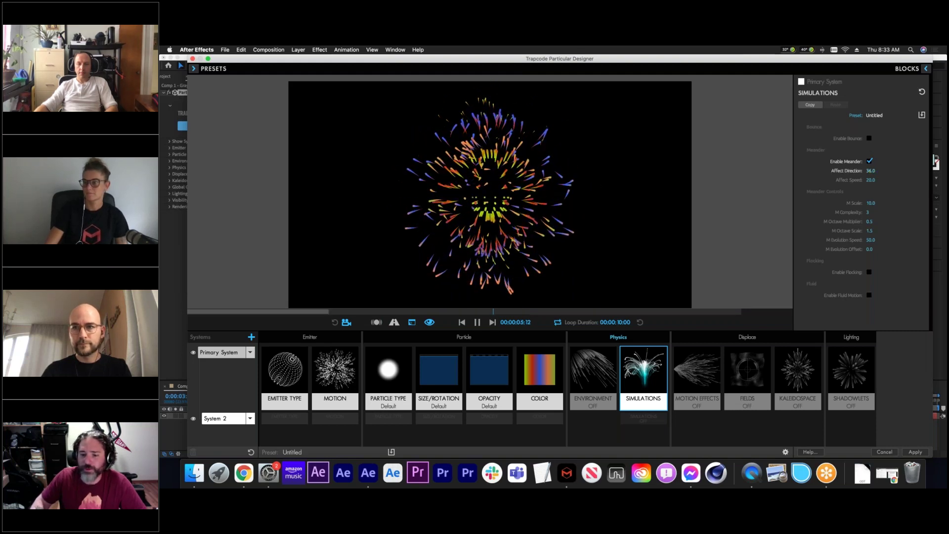
- Mirror the Primary System's particles on X, Y and Z with Kaleidospace
{"action": "left_click", "coordinate": [795, 383]}
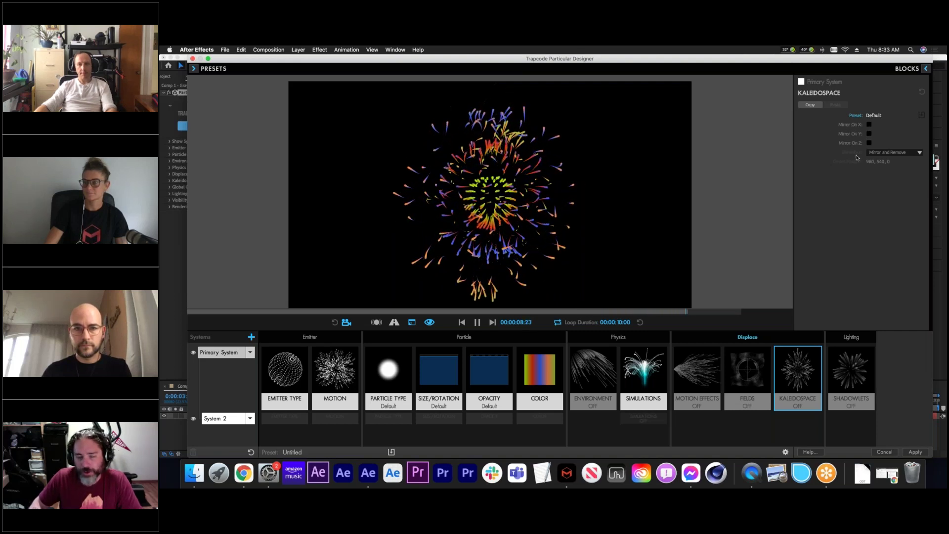
{"action": "left_click", "coordinate": [869, 124]}
{"action": "left_click", "coordinate": [869, 135]}
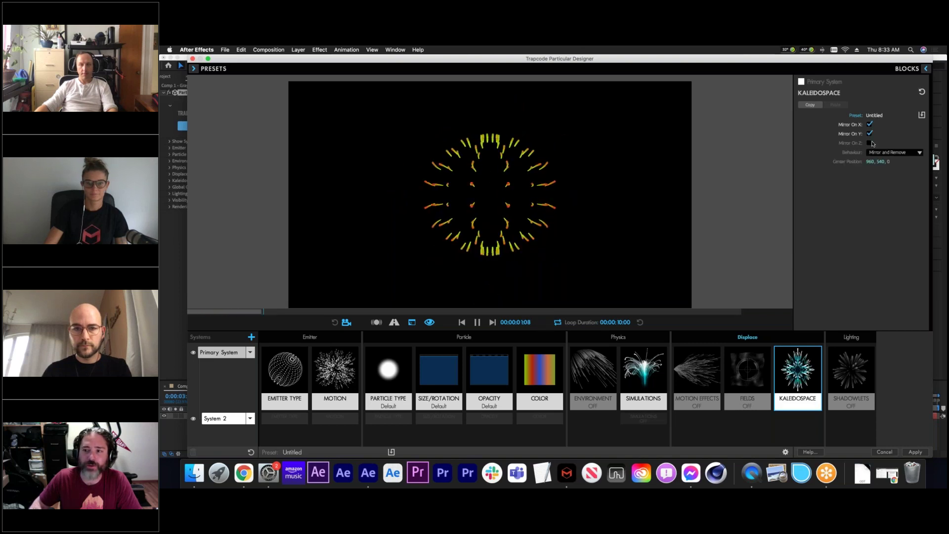
{"action": "left_click", "coordinate": [870, 143]}
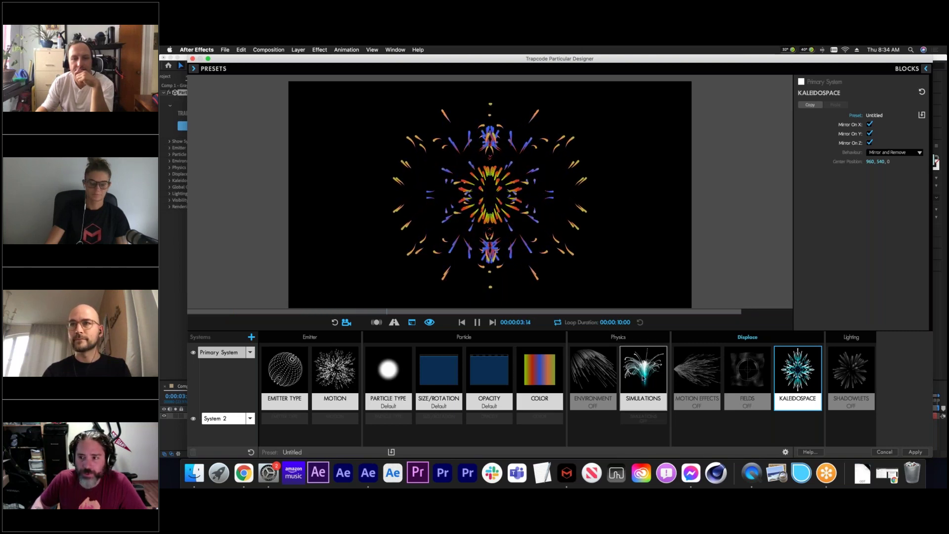
- Replace Meander with Flocking in the Primary System's Simulations and set the Predator/Prey Behavior to Predator, leaving Team at None
{"action": "left_click", "coordinate": [637, 381]}
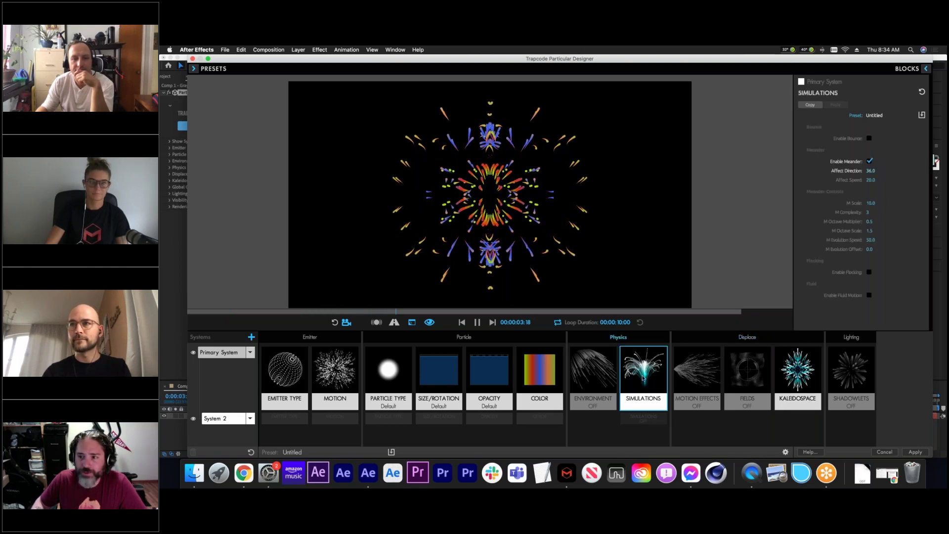
{"action": "left_click", "coordinate": [869, 162]}
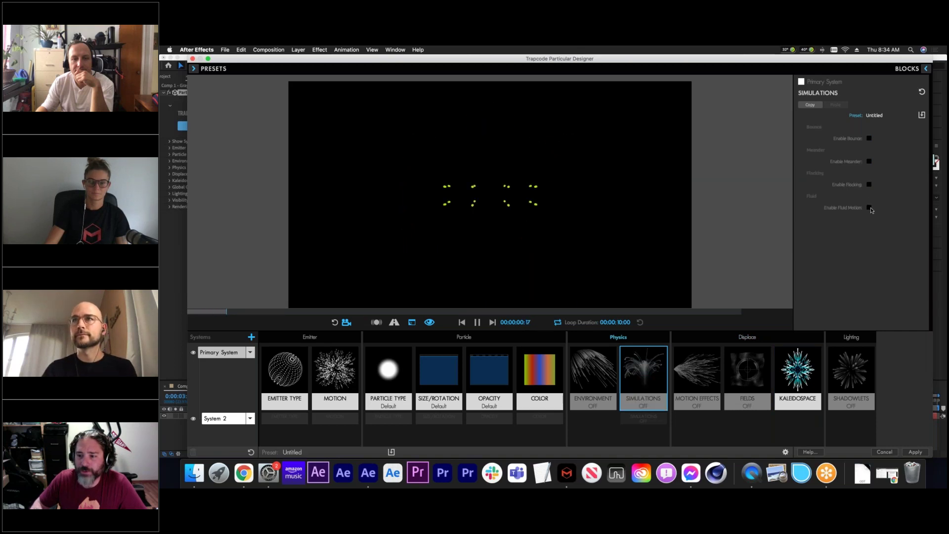
{"action": "left_click", "coordinate": [869, 185]}
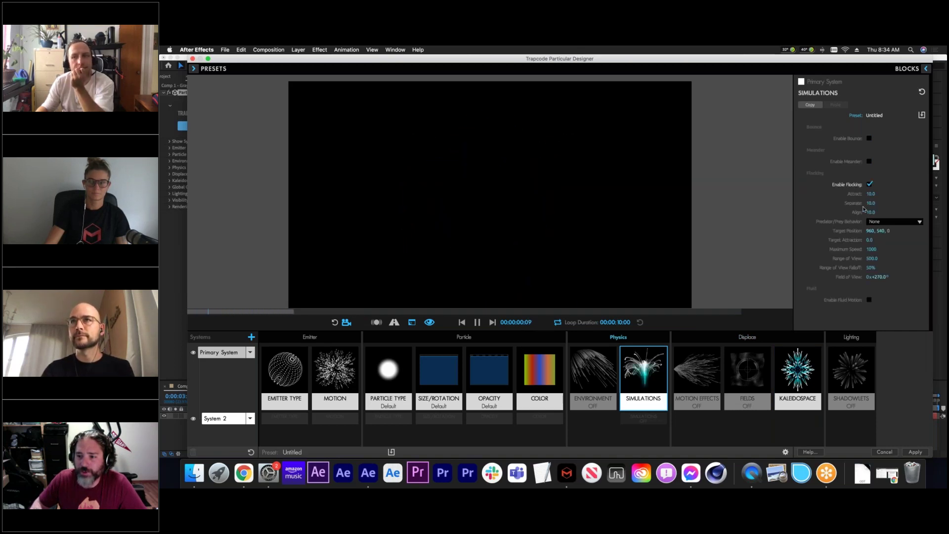
{"action": "left_click", "coordinate": [877, 222]}
{"action": "left_click", "coordinate": [873, 233]}
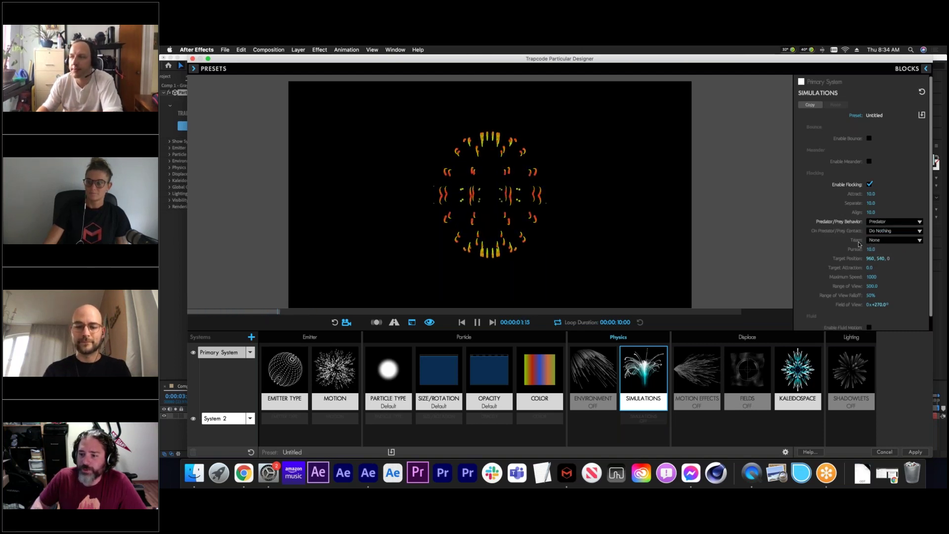
{"action": "left_click", "coordinate": [882, 242]}
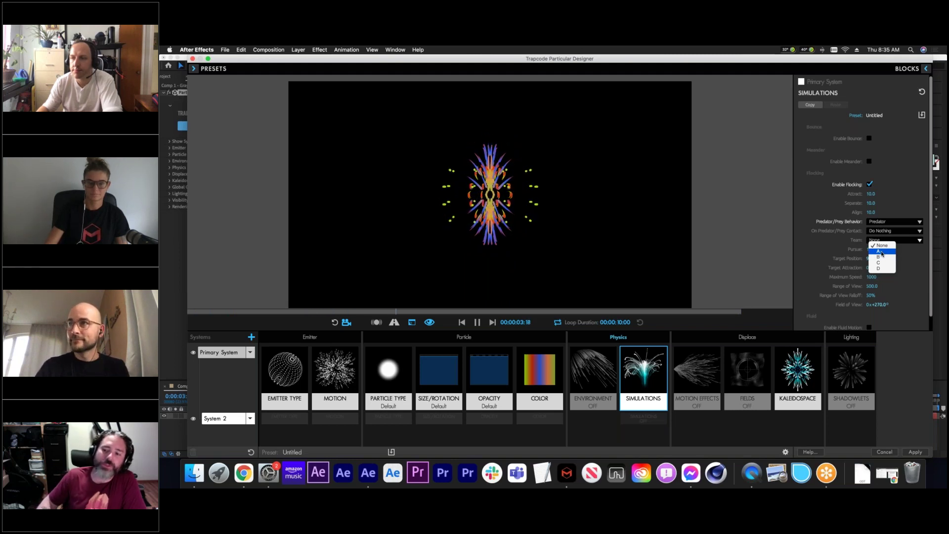
{"action": "left_click", "coordinate": [806, 250]}
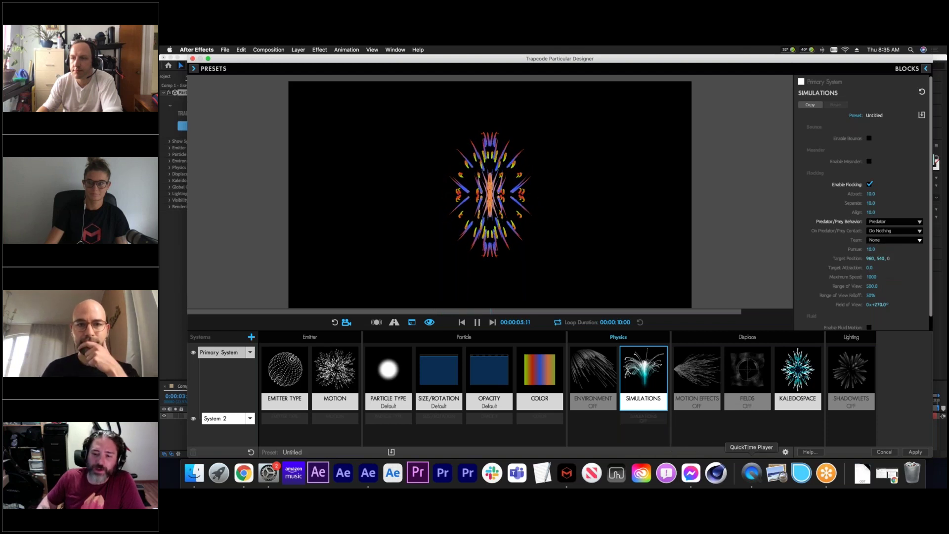
- Switch to QuickTime Player, play BattlestarBattle3.mp4 and scrub back through the ship battle to examine it
{"action": "left_click", "coordinate": [751, 473]}
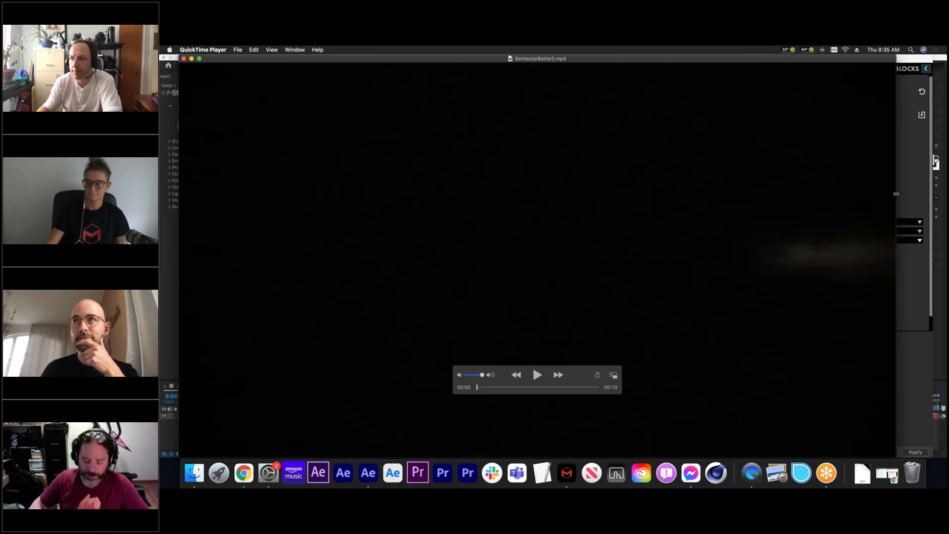
{"action": "key", "text": "space"}
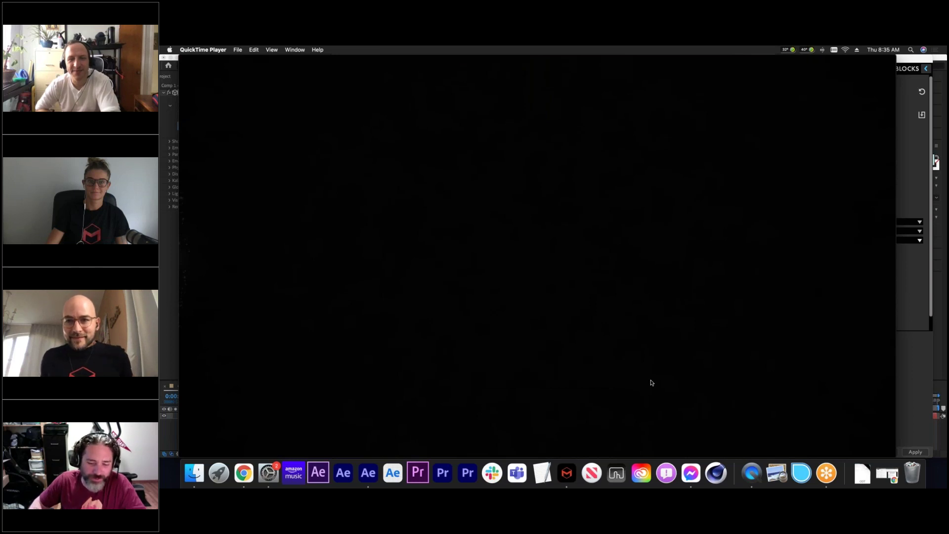
{"action": "mouse_move", "coordinate": [578, 395]}
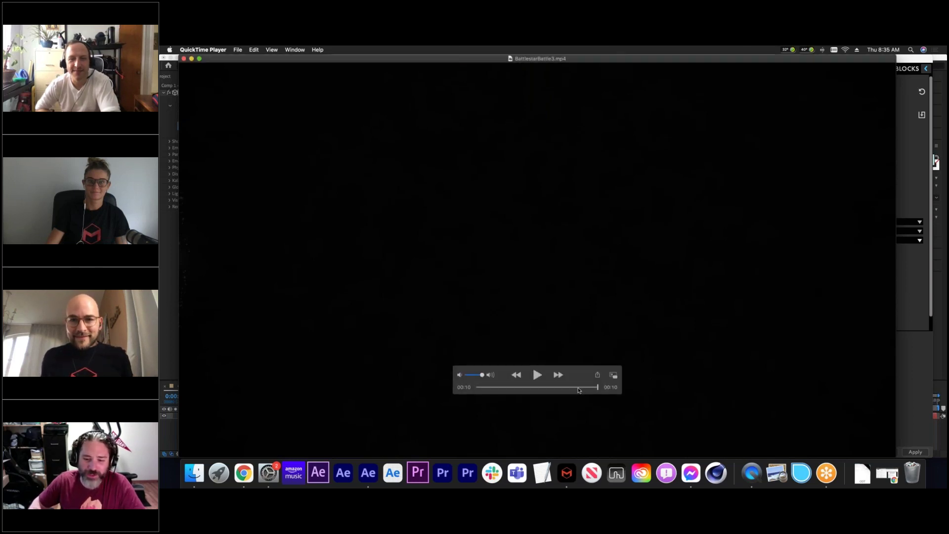
{"action": "left_click_drag", "start_coordinate": [578, 391], "coordinate": [554, 394]}
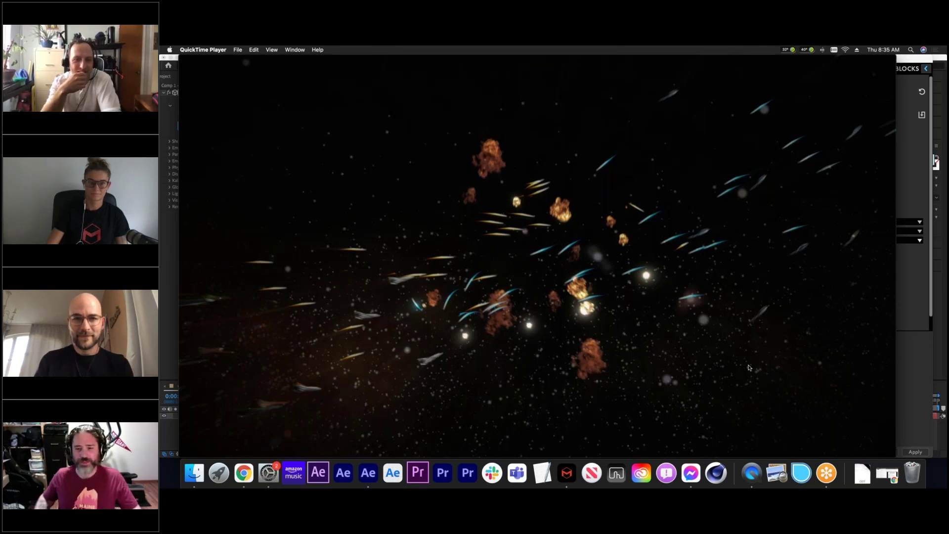
{"action": "mouse_move", "coordinate": [795, 357]}
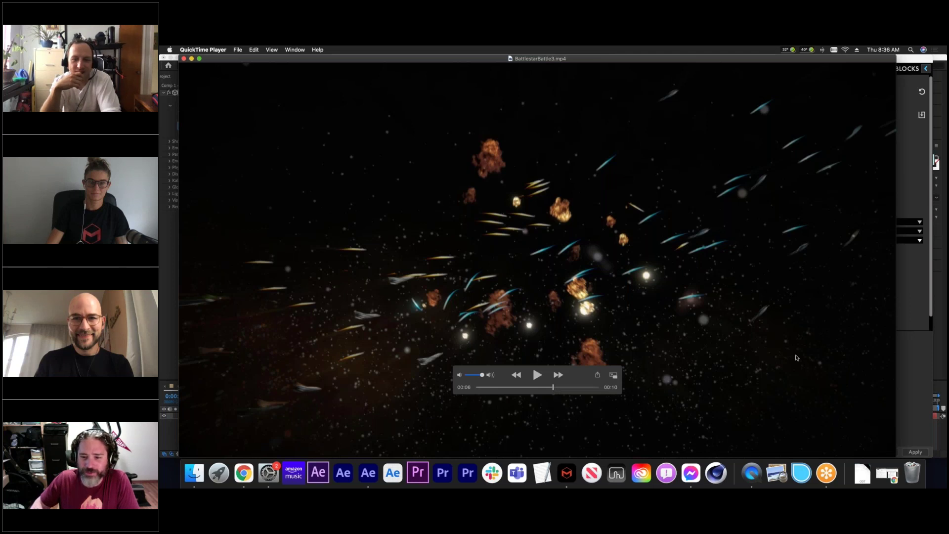
{"action": "left_click_drag", "start_coordinate": [541, 390], "coordinate": [510, 386]}
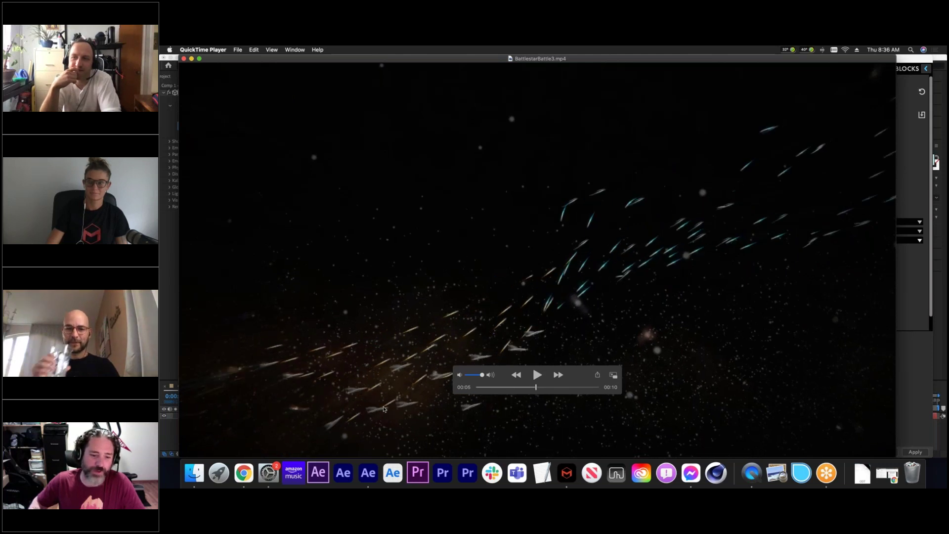
- Move the playback controls off the picture and replay the start of the battle clip
{"action": "left_click_drag", "start_coordinate": [572, 387], "coordinate": [843, 446]}
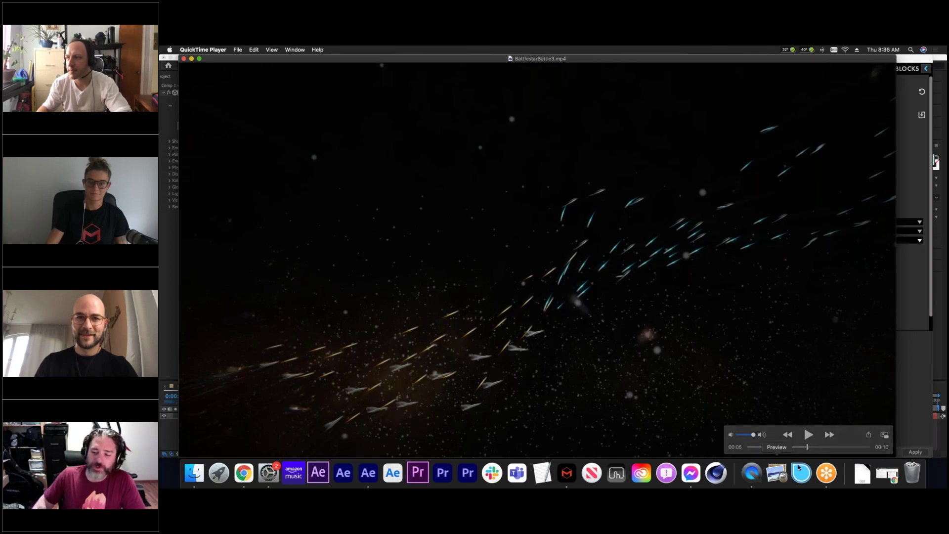
{"action": "left_click_drag", "start_coordinate": [800, 447], "coordinate": [739, 453]}
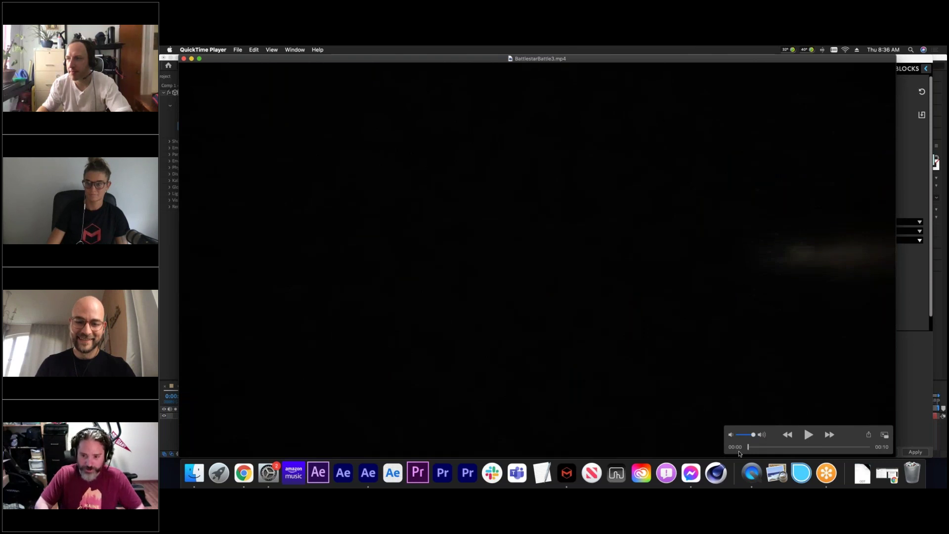
{"action": "key", "text": "space"}
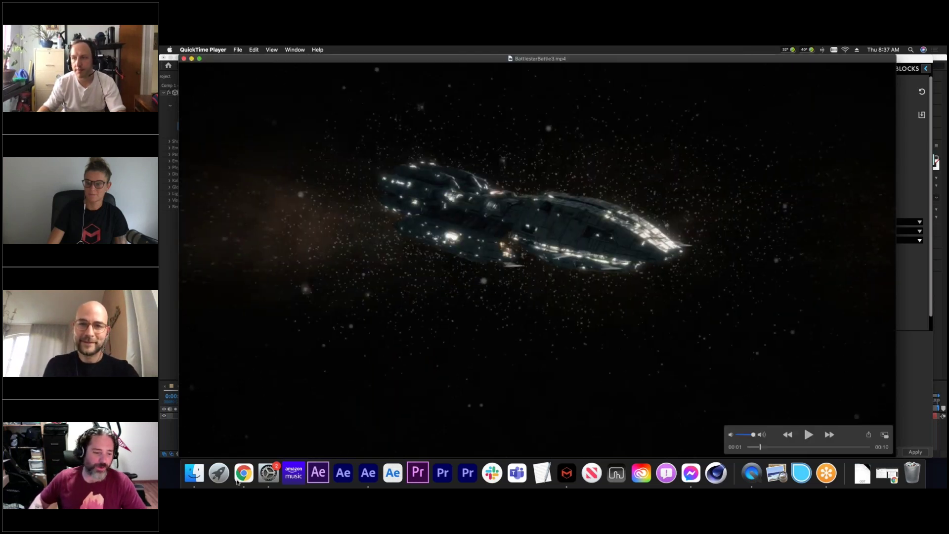
- Open Particular_Teams_Invaders.mov from the Particular folder in Finder, play and pause it, and return to After Effects
{"action": "left_click", "coordinate": [194, 473]}
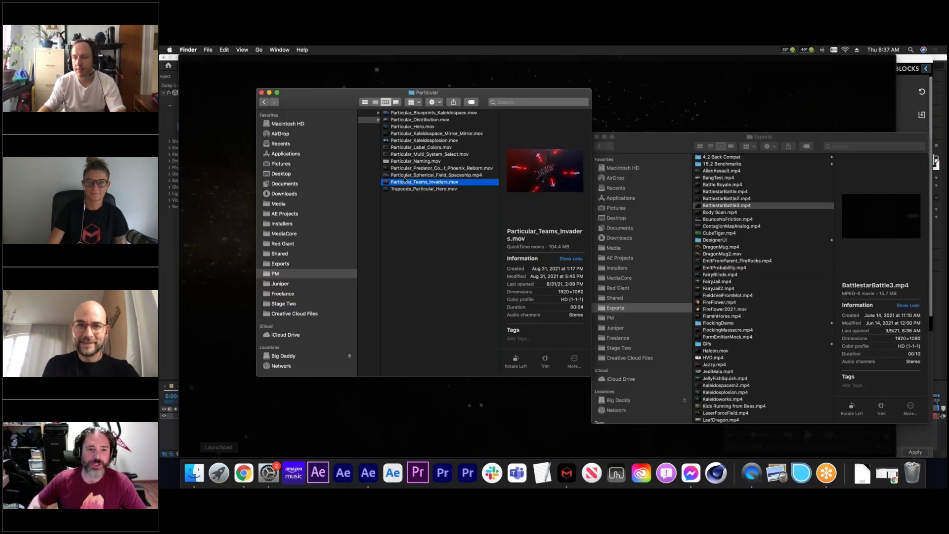
{"action": "double_click", "coordinate": [386, 184]}
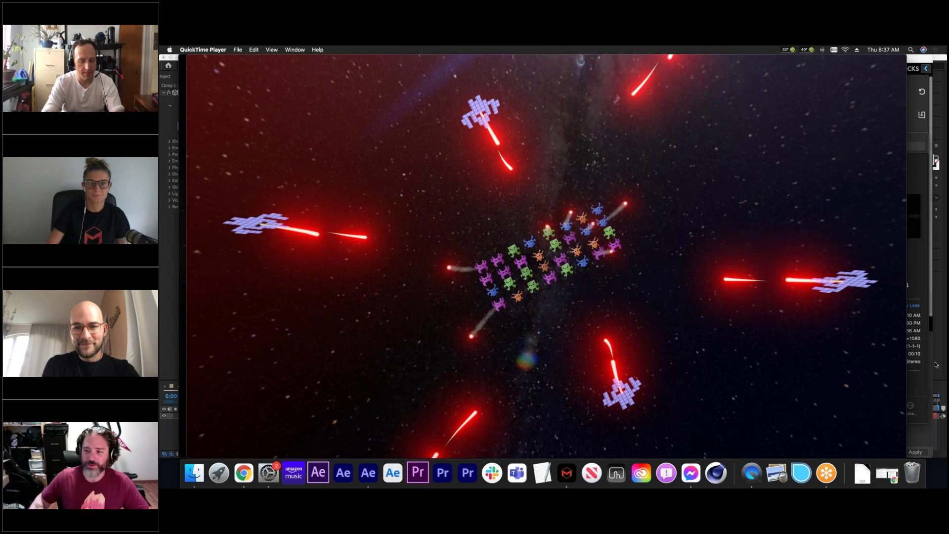
{"action": "key", "text": "space"}
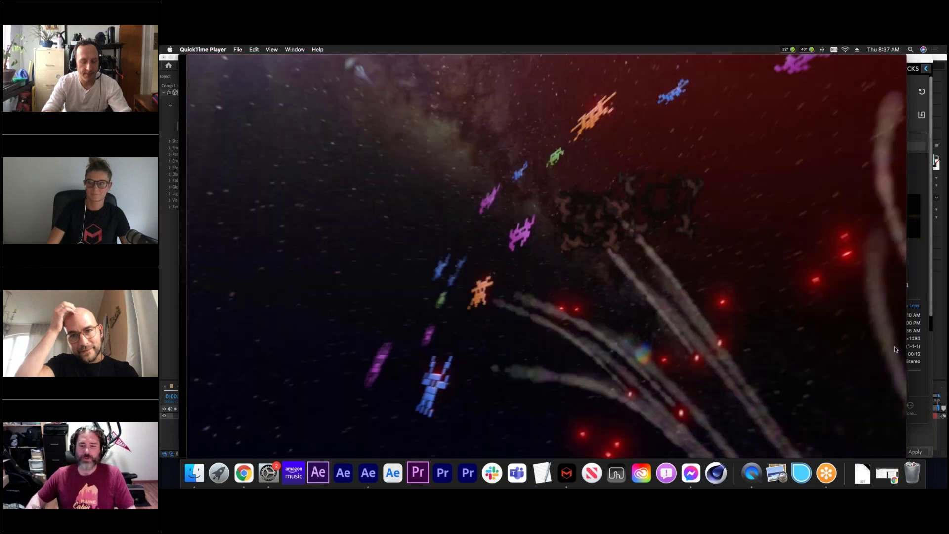
{"action": "mouse_move", "coordinate": [814, 195]}
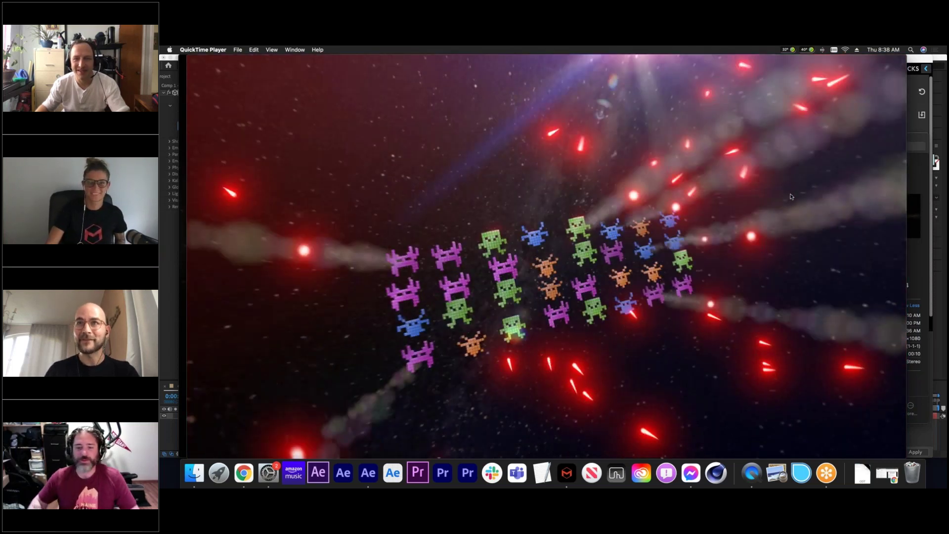
{"action": "key", "text": "space"}
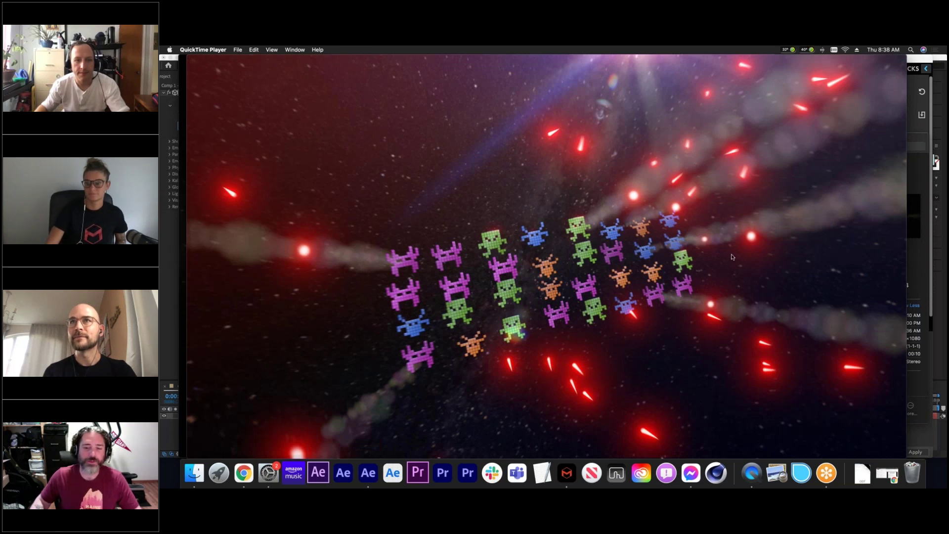
{"action": "left_click", "coordinate": [368, 473]}
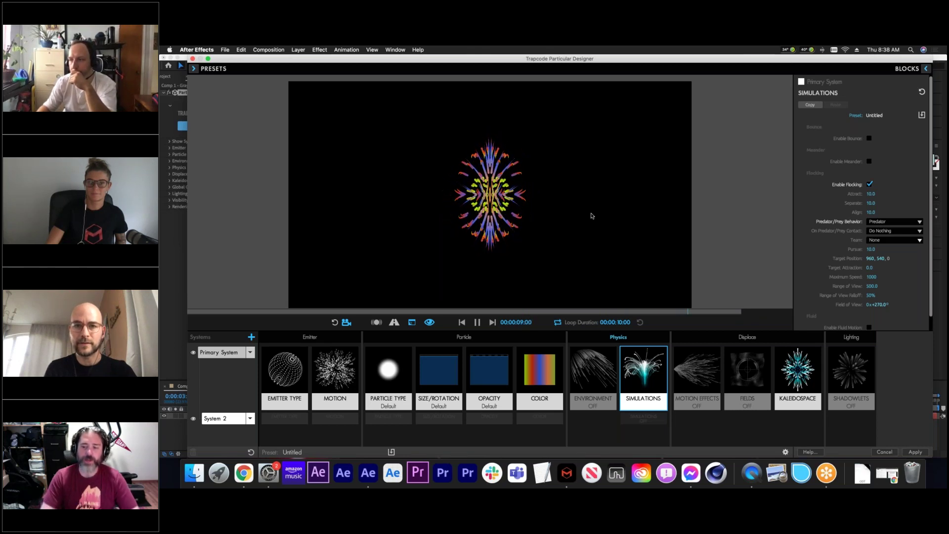
- Disable Flocking for the Primary System, reset the whole particle setup to its defaults and leave the Designer
{"action": "left_click", "coordinate": [869, 185]}
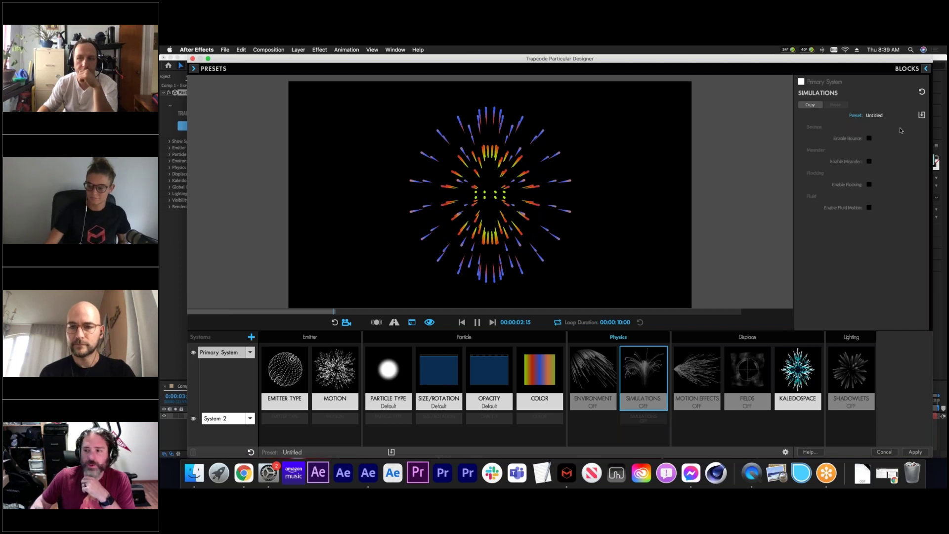
{"action": "left_click", "coordinate": [250, 452]}
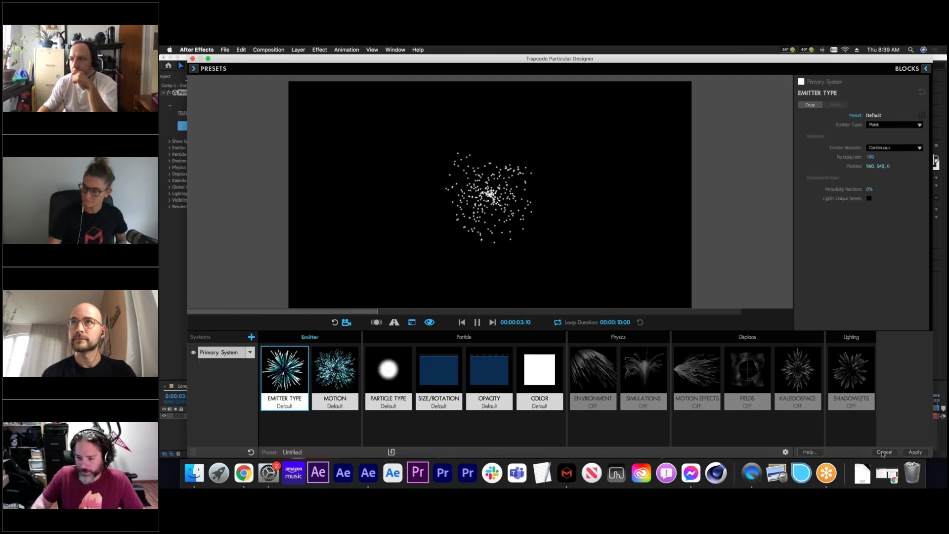
{"action": "key", "text": "Escape"}
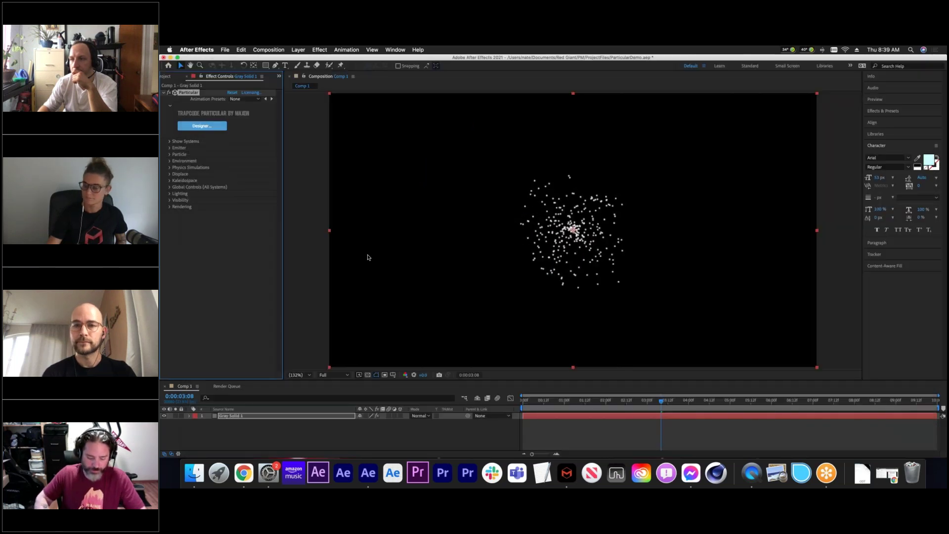
- Create a new solid layer named Floor in Comp 1
{"action": "key", "text": "super+y"}
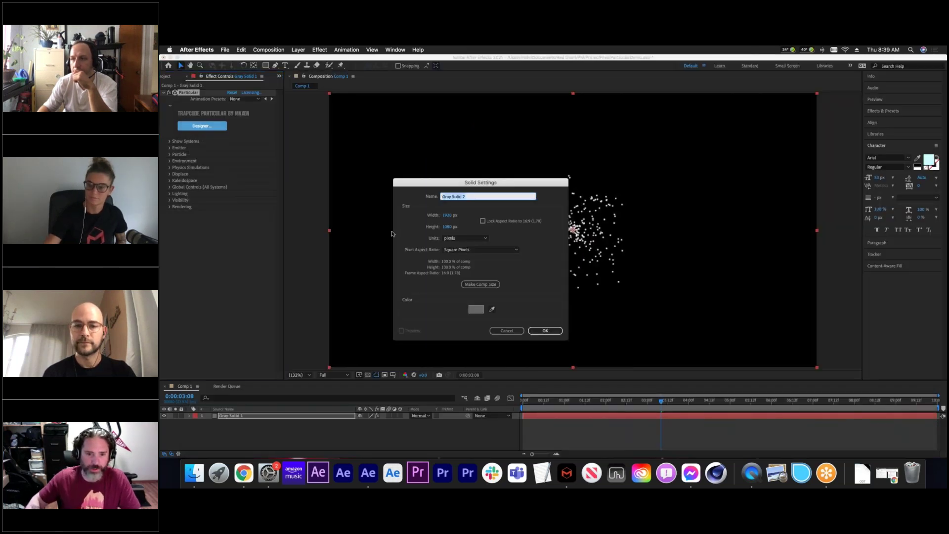
{"action": "type", "text": "Floor"}
{"action": "key", "text": "Return"}
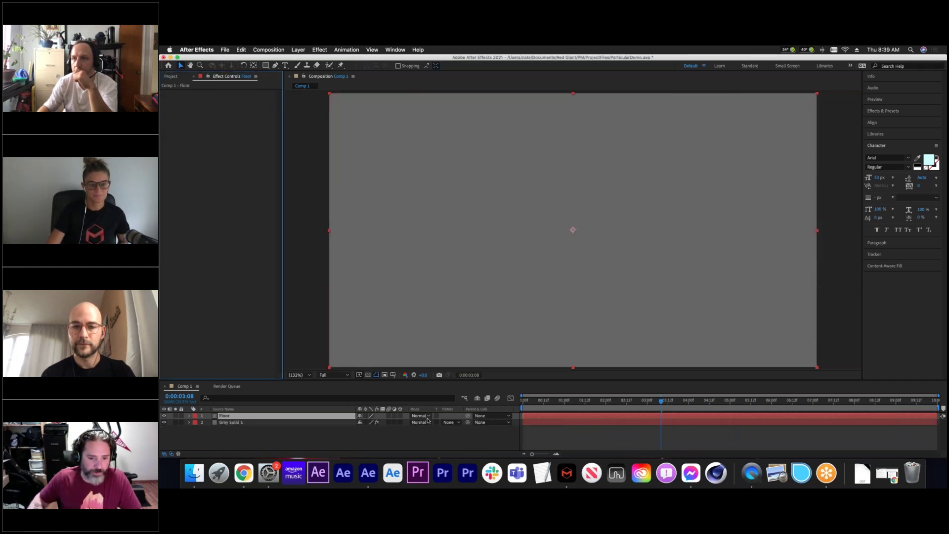
- Make the Floor layer 3D, rotate it flat like a ground plane and lower it to about Y 948
{"action": "left_click", "coordinate": [400, 417]}
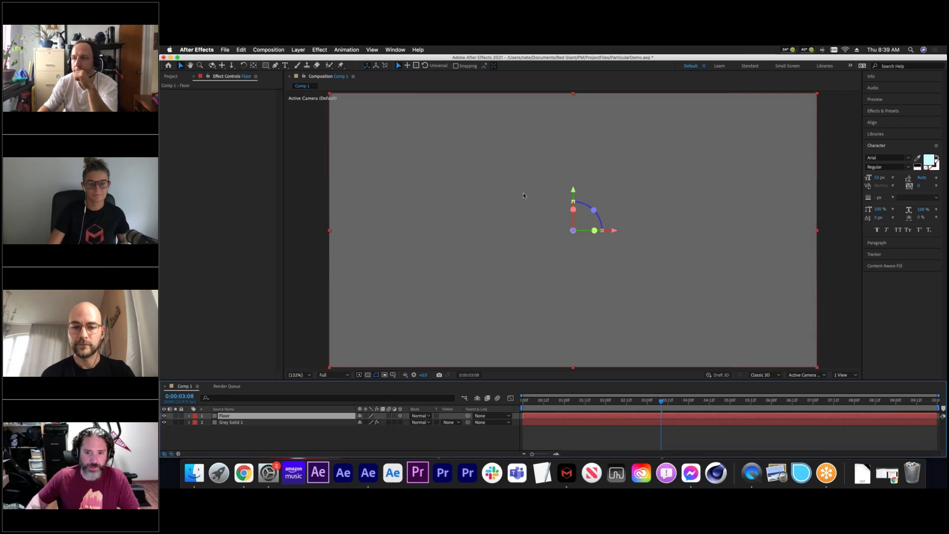
{"action": "left_click_drag", "start_coordinate": [572, 211], "coordinate": [579, 232]}
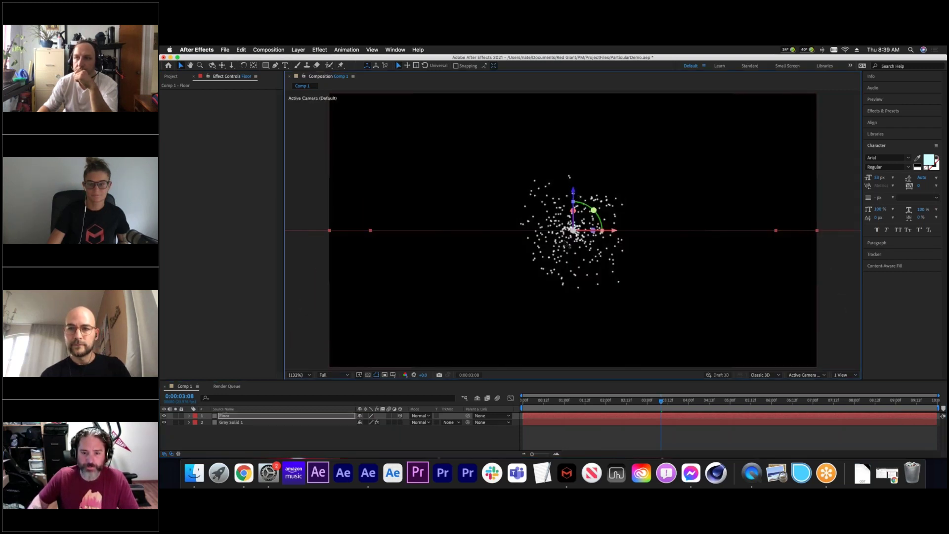
{"action": "left_click_drag", "start_coordinate": [573, 193], "coordinate": [572, 303]}
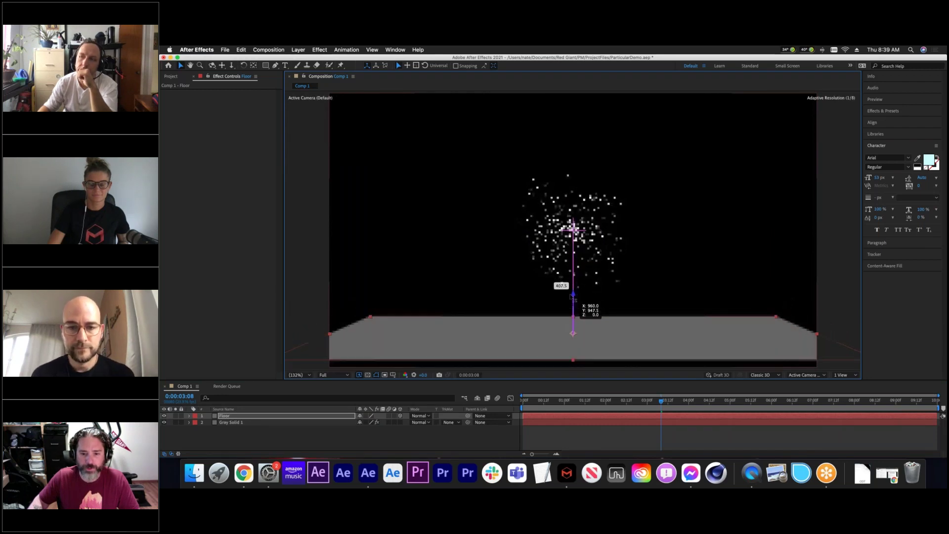
- Open the Particular Designer for Grey Solid 1 and set the Primary System's Environment Gravity to 297
{"action": "left_click", "coordinate": [260, 423]}
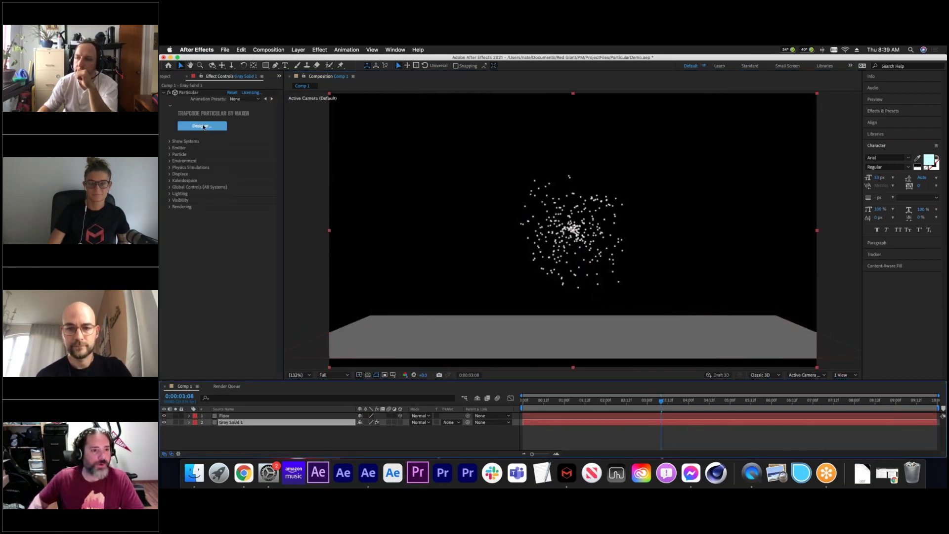
{"action": "left_click", "coordinate": [202, 126]}
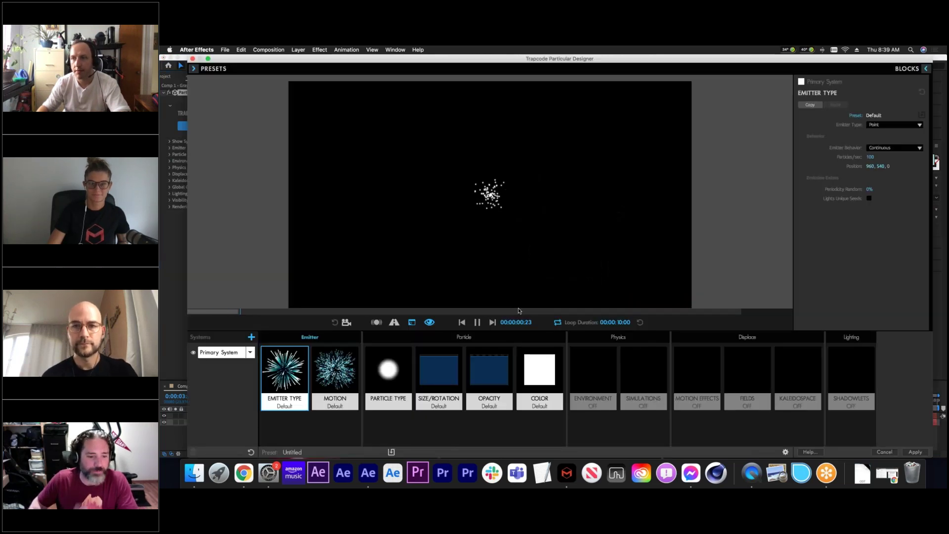
{"action": "left_click", "coordinate": [609, 375]}
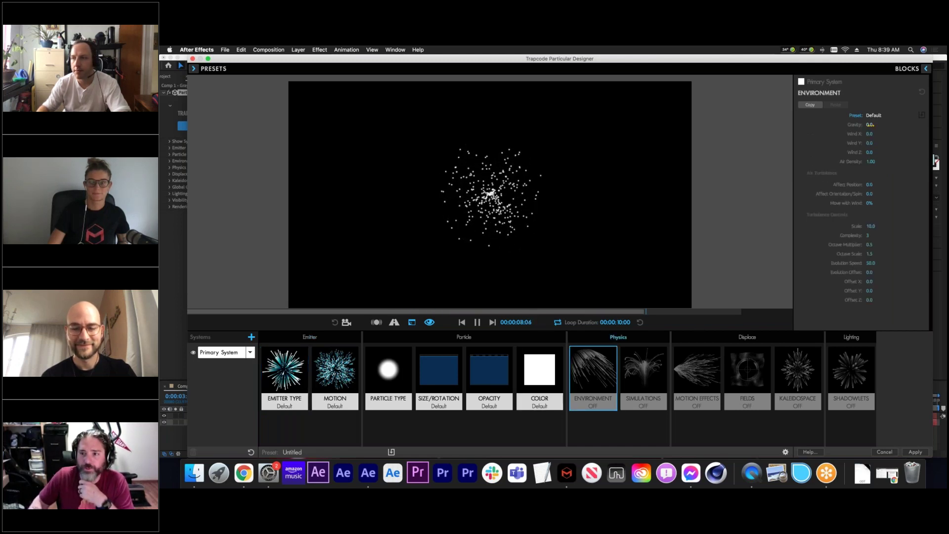
{"action": "left_click_drag", "start_coordinate": [871, 125], "coordinate": [871, 125]}
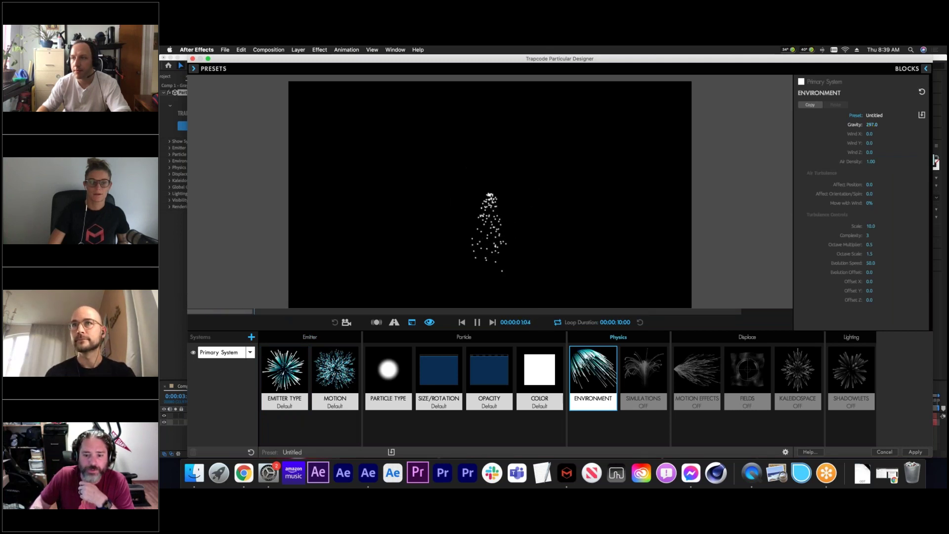
- Enable Bounce in the Primary System's Simulations, with Floor as Bounce Layer 1 and Kill as Collision Event 1
{"action": "left_click", "coordinate": [643, 375]}
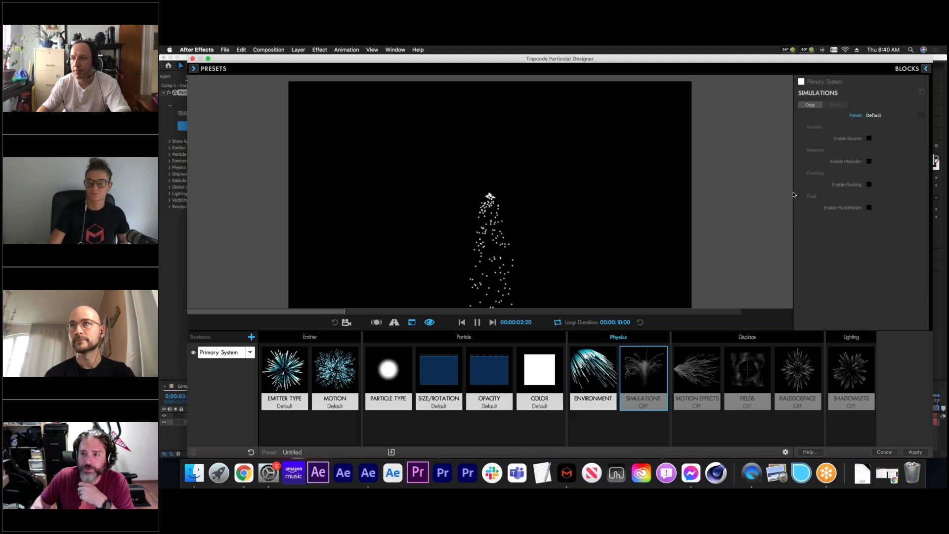
{"action": "left_click", "coordinate": [869, 139]}
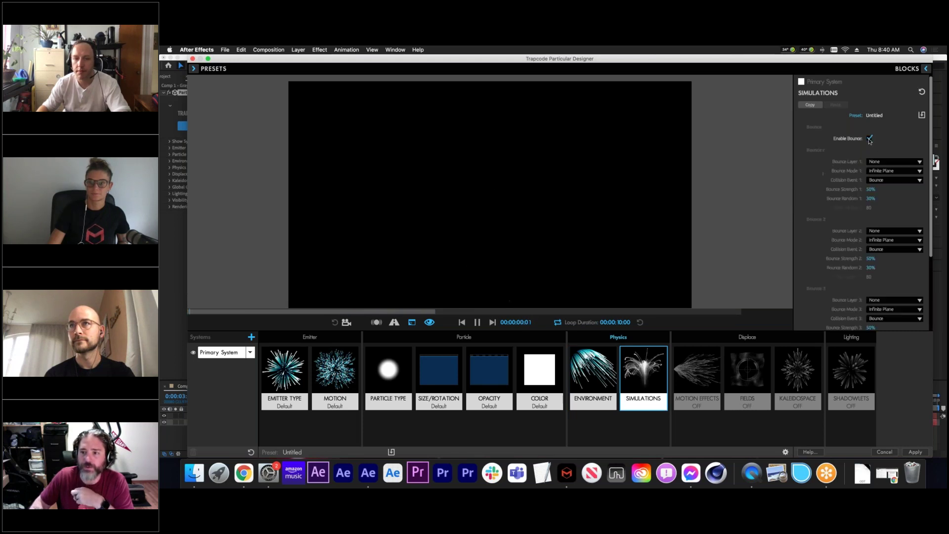
{"action": "left_click", "coordinate": [882, 161]}
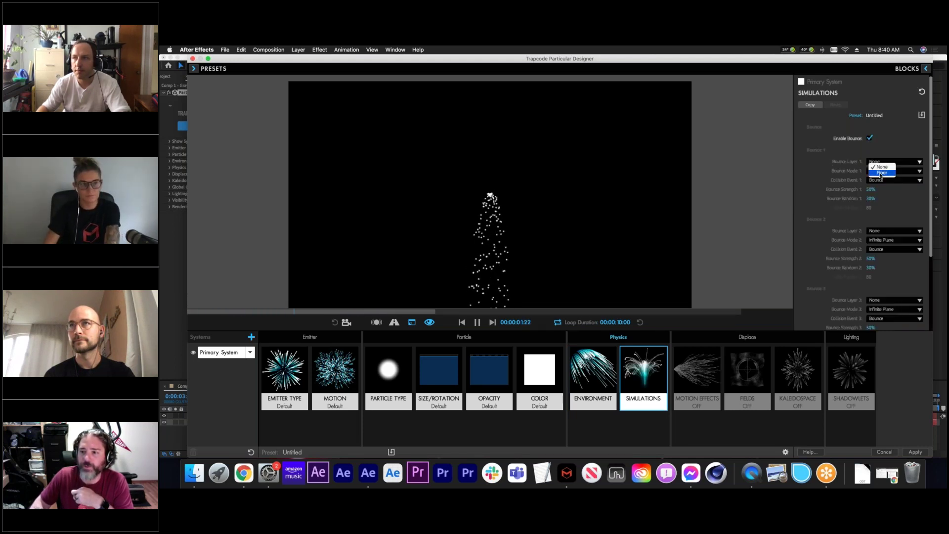
{"action": "left_click", "coordinate": [881, 173]}
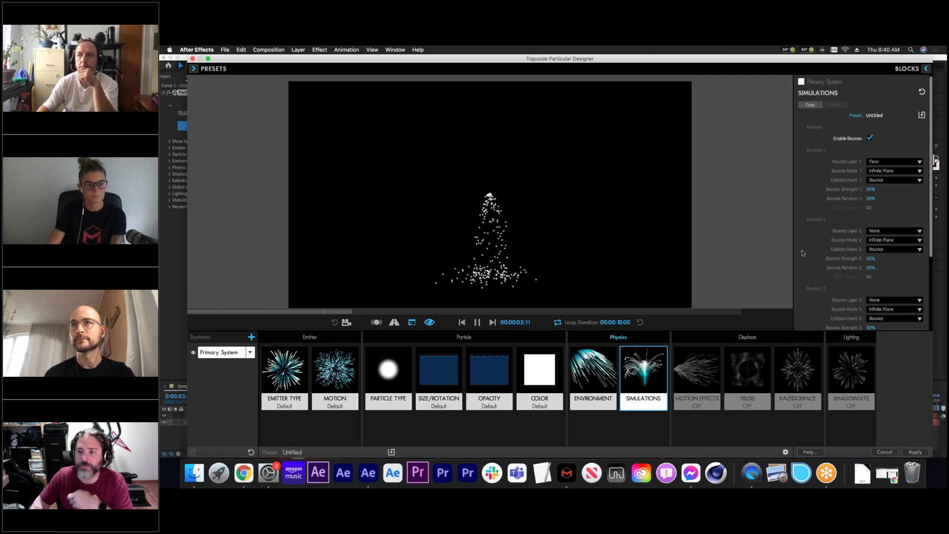
{"action": "left_click", "coordinate": [885, 180]}
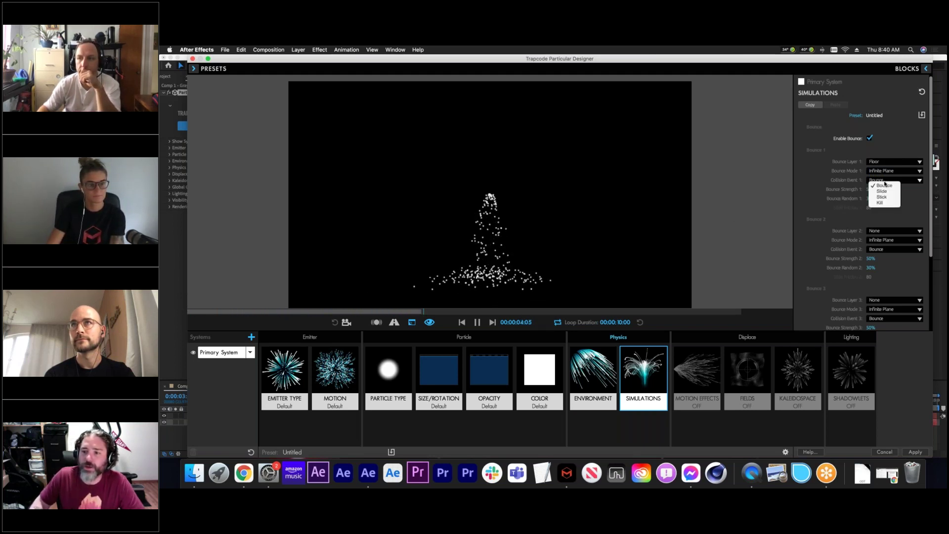
{"action": "left_click", "coordinate": [885, 203]}
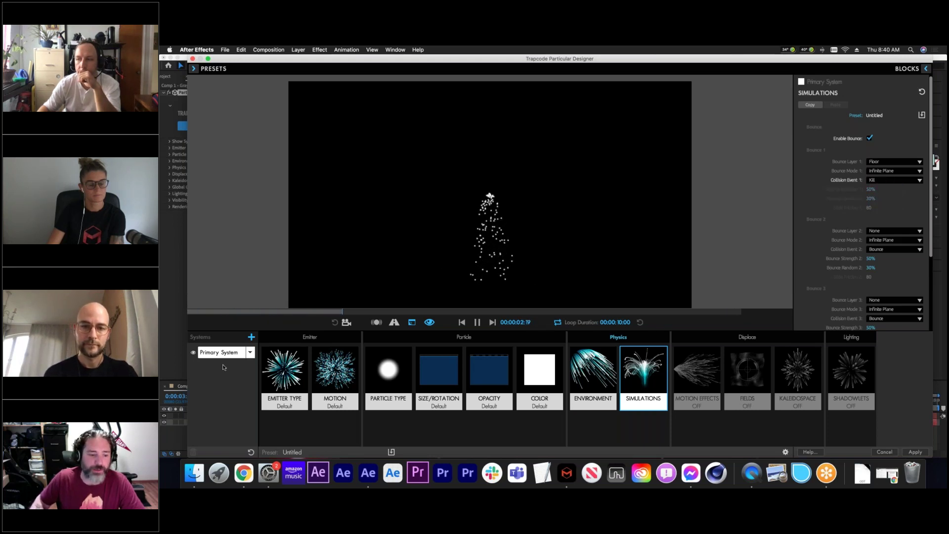
- Add a second particle system with Emit from Parent System as Emitter Type and At Parent End of Life as its behavior
{"action": "left_click", "coordinate": [251, 336]}
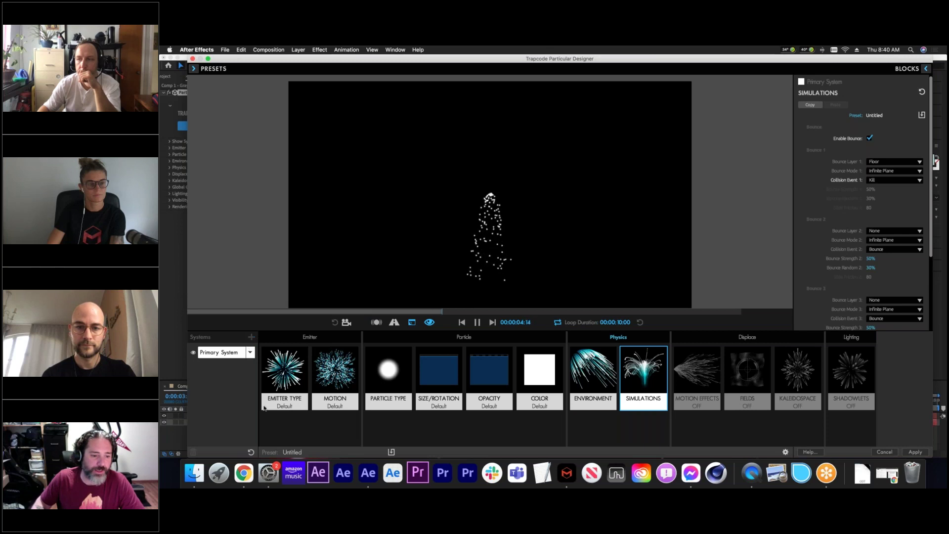
{"action": "left_click", "coordinate": [284, 401]}
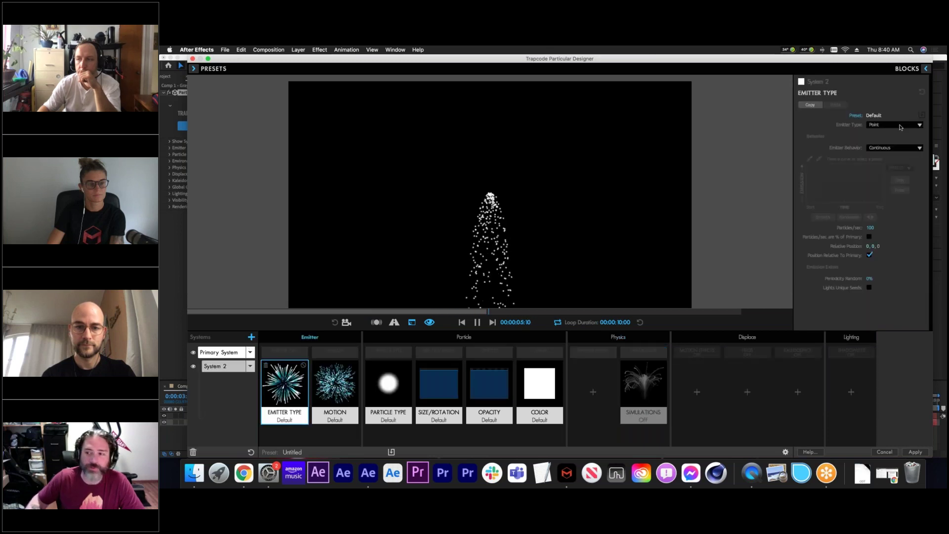
{"action": "left_click", "coordinate": [872, 126]}
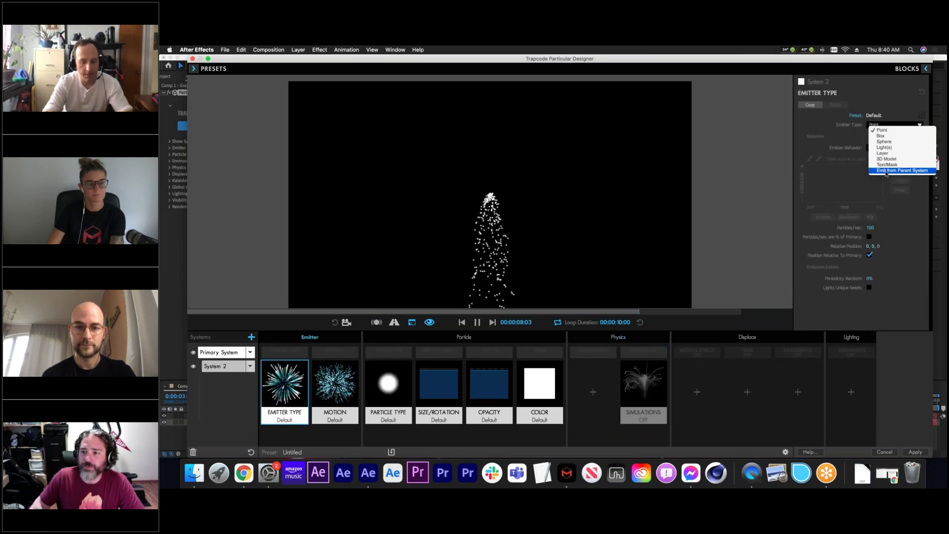
{"action": "left_click", "coordinate": [886, 170]}
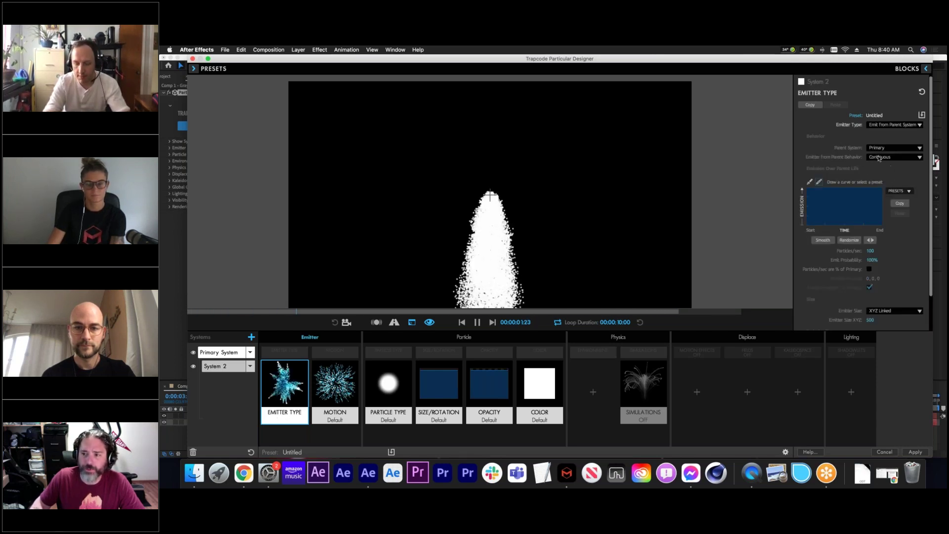
{"action": "left_click", "coordinate": [879, 158]}
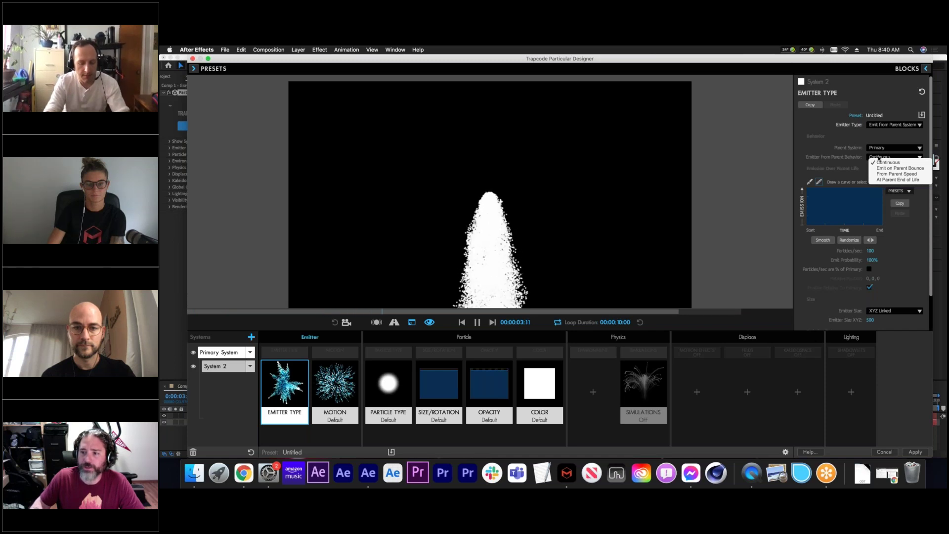
{"action": "left_click", "coordinate": [890, 181]}
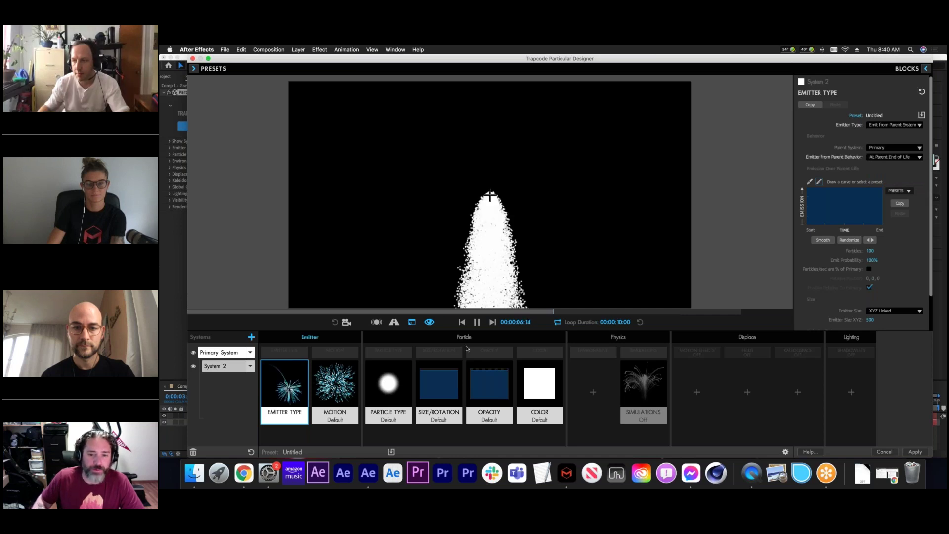
{"action": "left_click", "coordinate": [593, 392]}
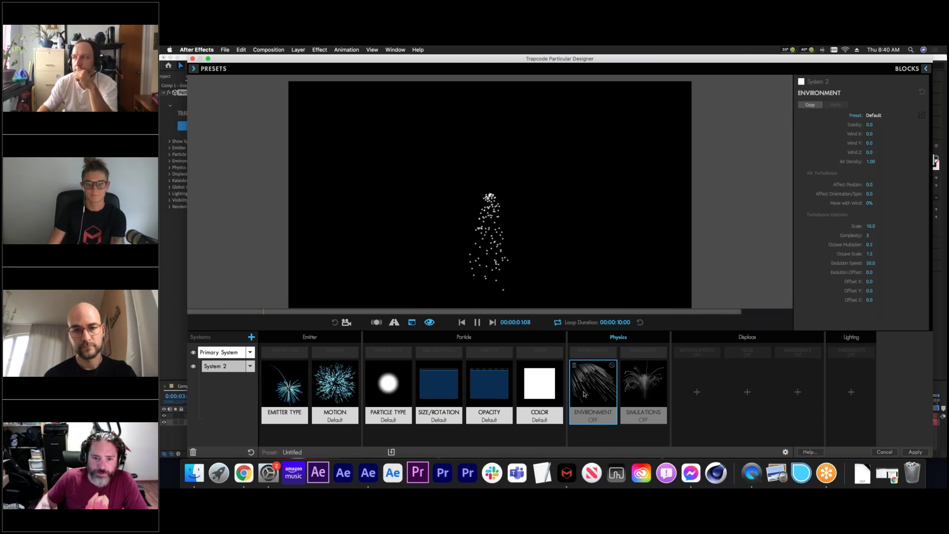
{"action": "left_click", "coordinate": [574, 367]}
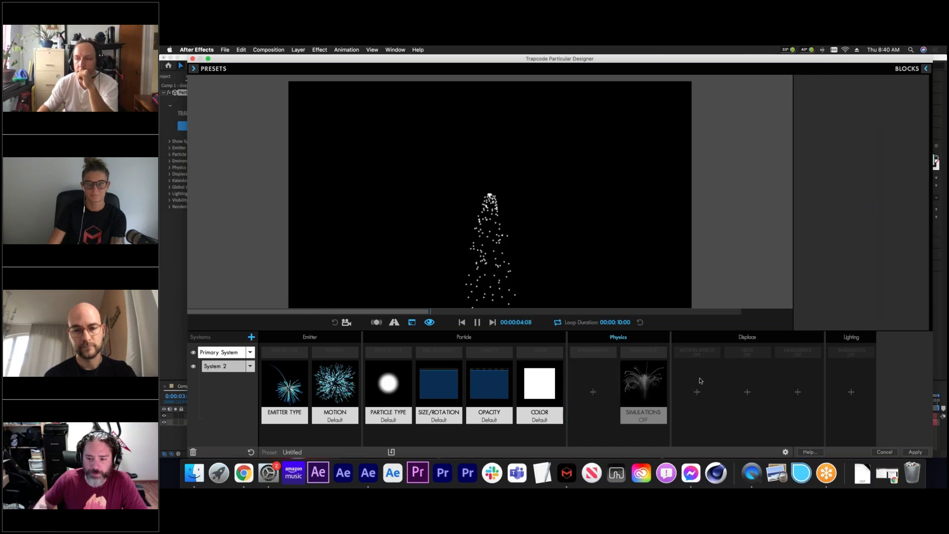
{"action": "left_click", "coordinate": [461, 323]}
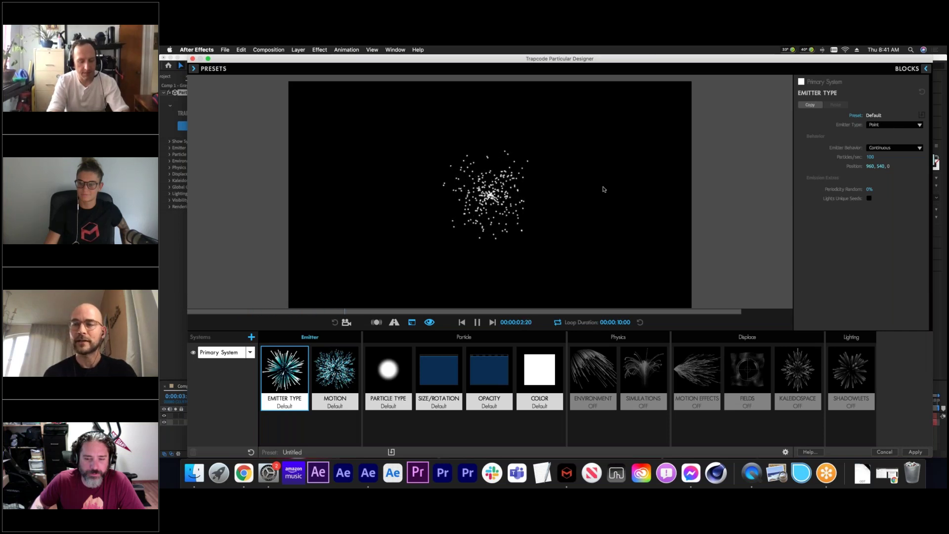
- Enable Bounce in the reset Primary System's Simulations and review the settings of the three bounce layers
{"action": "left_click", "coordinate": [646, 379]}
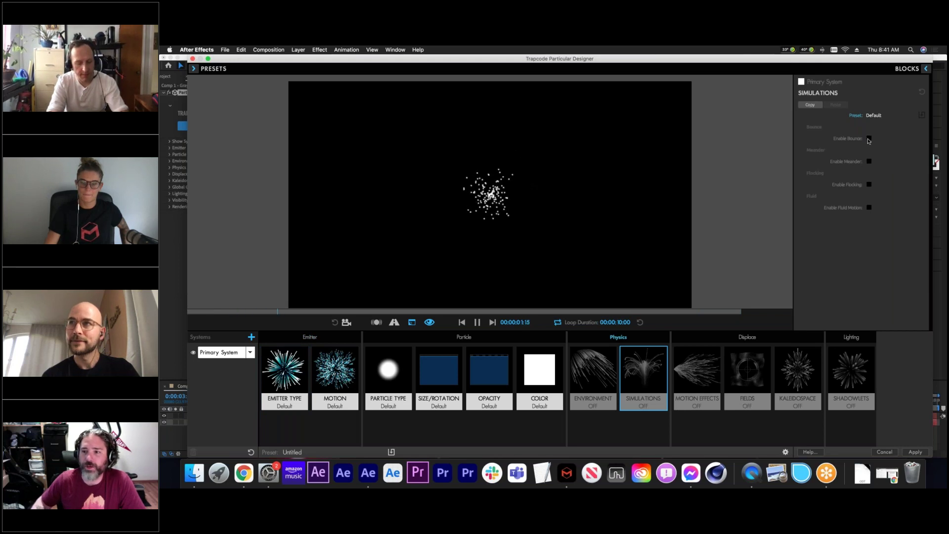
{"action": "scroll", "coordinate": [830, 174], "scroll_direction": "down", "scroll_amount": 3}
{"action": "scroll", "coordinate": [821, 207], "scroll_direction": "up", "scroll_amount": 2}
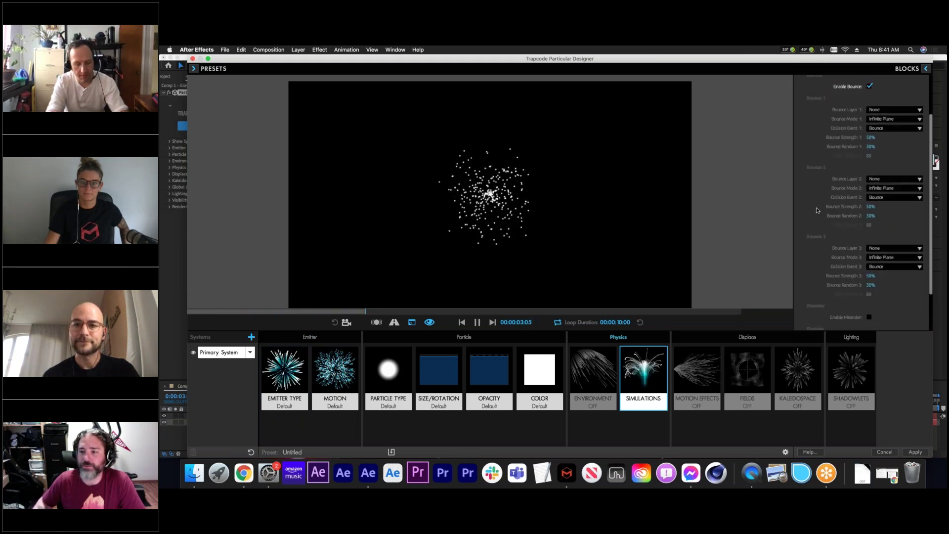
{"action": "scroll", "coordinate": [815, 210], "scroll_direction": "up", "scroll_amount": 2}
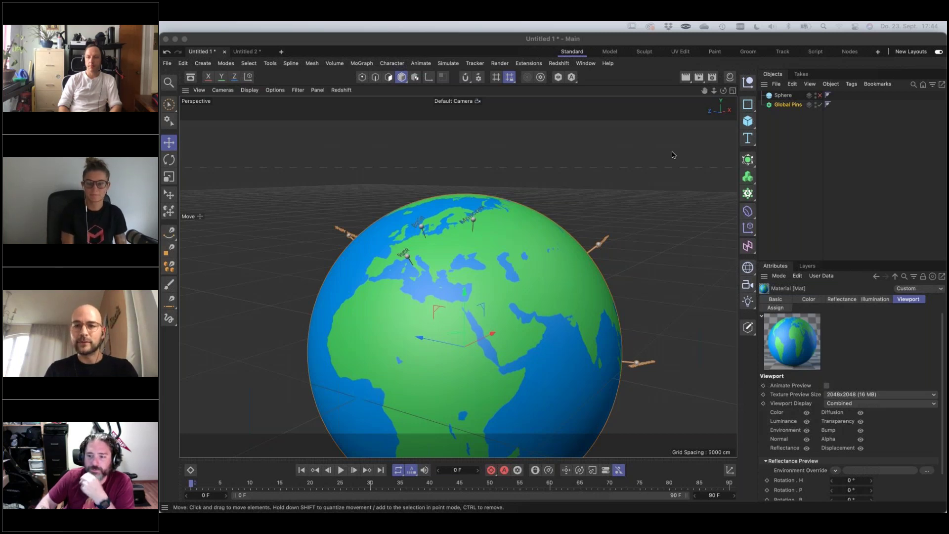
- In Cinema 4D, show the Global Pins data column inputs, and preview the CitiesATT CSV from the DataParser folder in Finder
{"action": "left_click", "coordinate": [771, 105]}
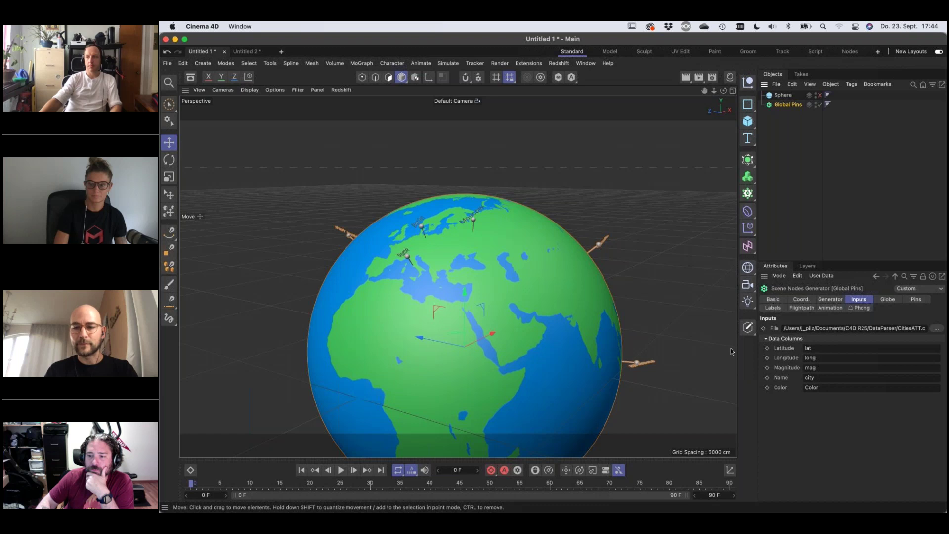
{"action": "left_click", "coordinate": [823, 388]}
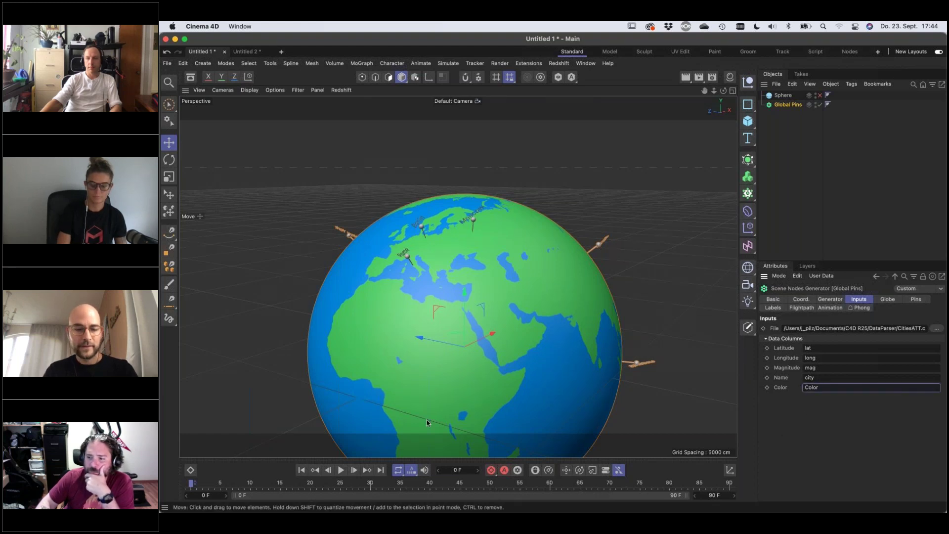
{"action": "left_click", "coordinate": [217, 501]}
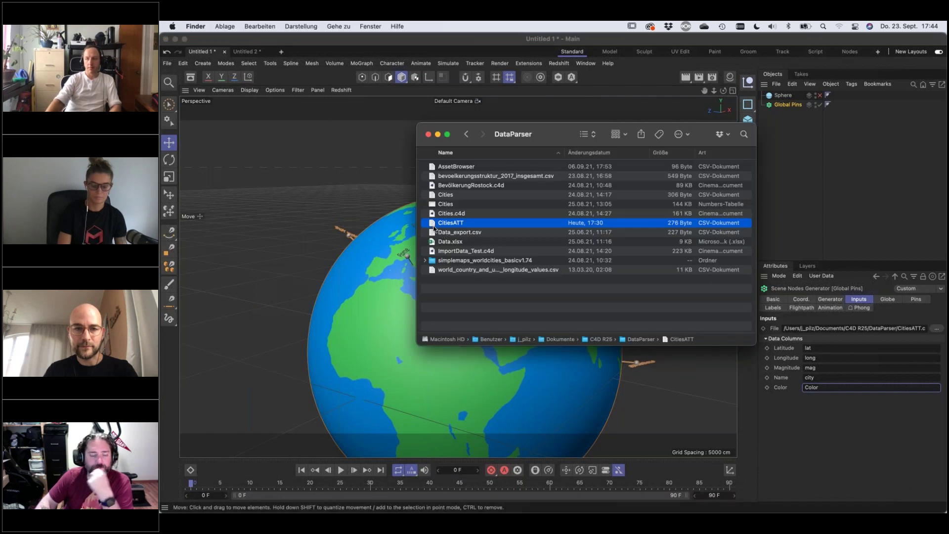
{"action": "key", "text": "space"}
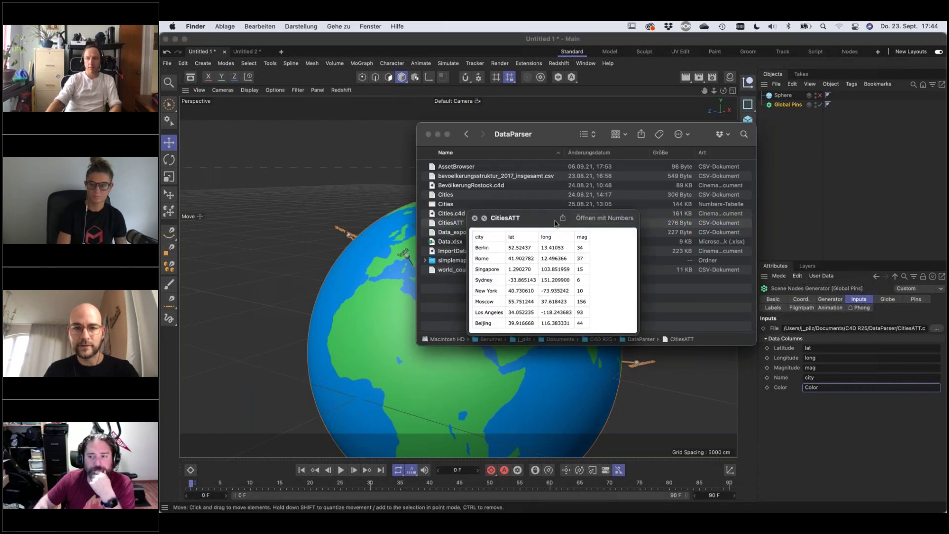
{"action": "left_click_drag", "start_coordinate": [528, 222], "coordinate": [464, 236]}
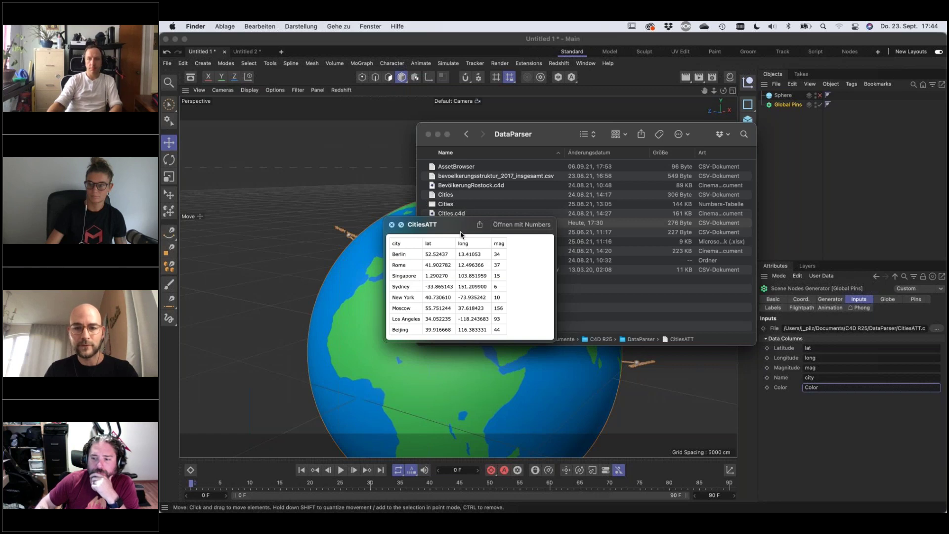
- Review the Latitude and Longitude data columns in the Global Pins inputs, and bring back the CitiesATT CSV preview in Finder
{"action": "left_click", "coordinate": [775, 422]}
{"action": "left_click", "coordinate": [829, 299]}
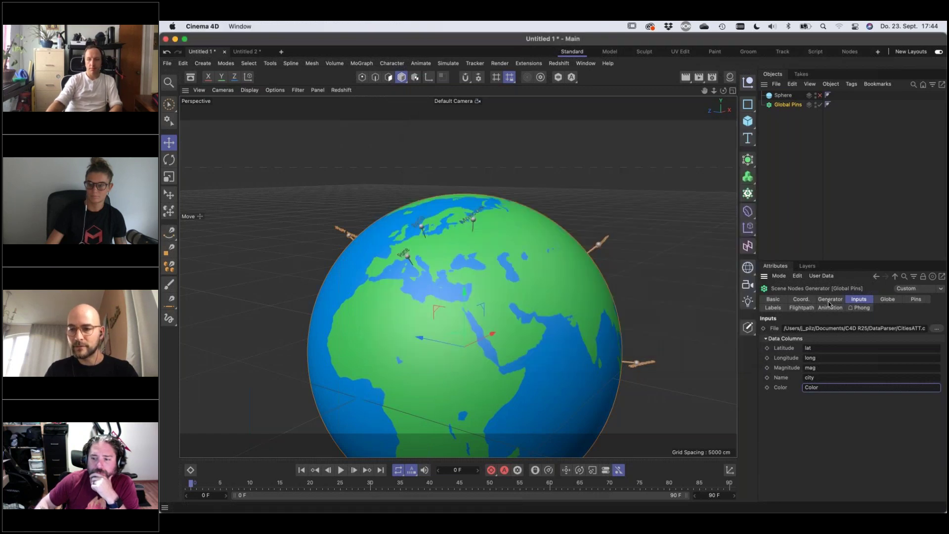
{"action": "left_click", "coordinate": [858, 300]}
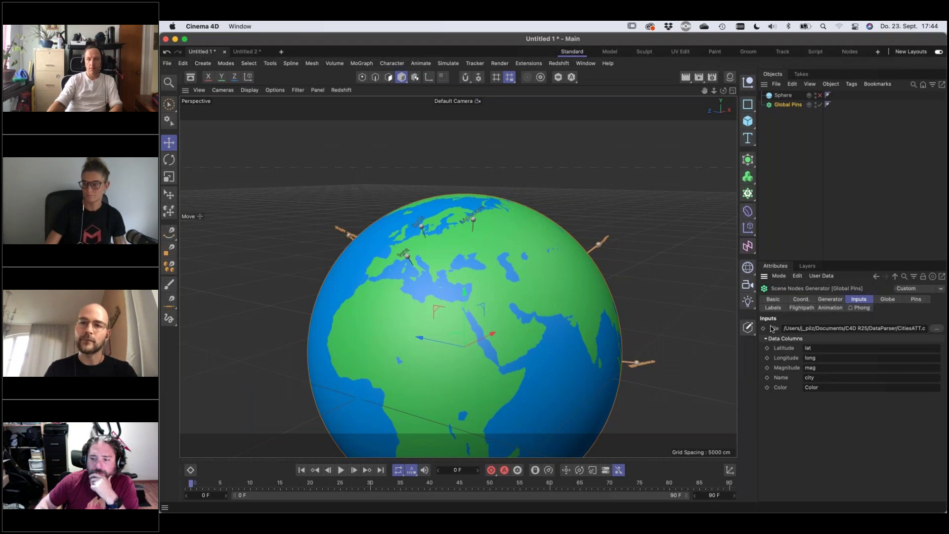
{"action": "left_click", "coordinate": [817, 349]}
{"action": "left_click", "coordinate": [824, 357]}
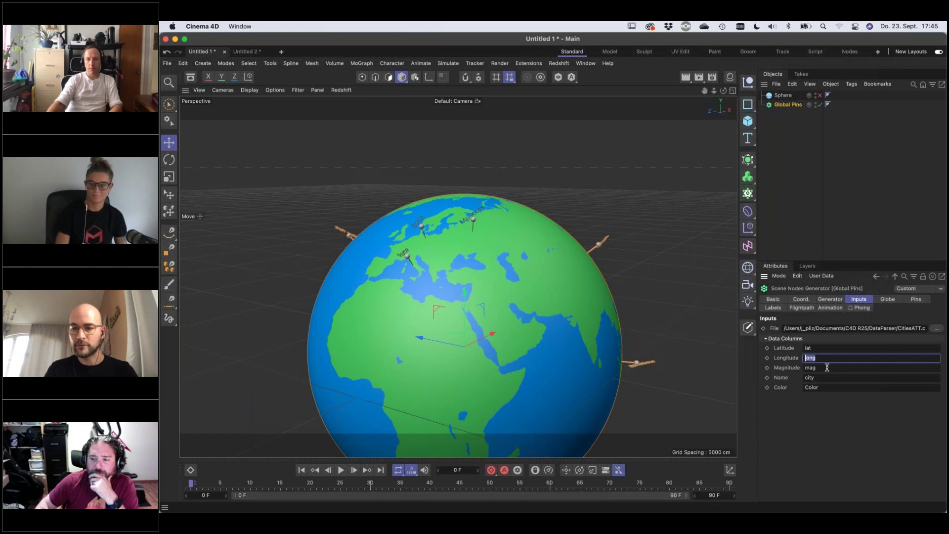
{"action": "key", "text": "super+Tab"}
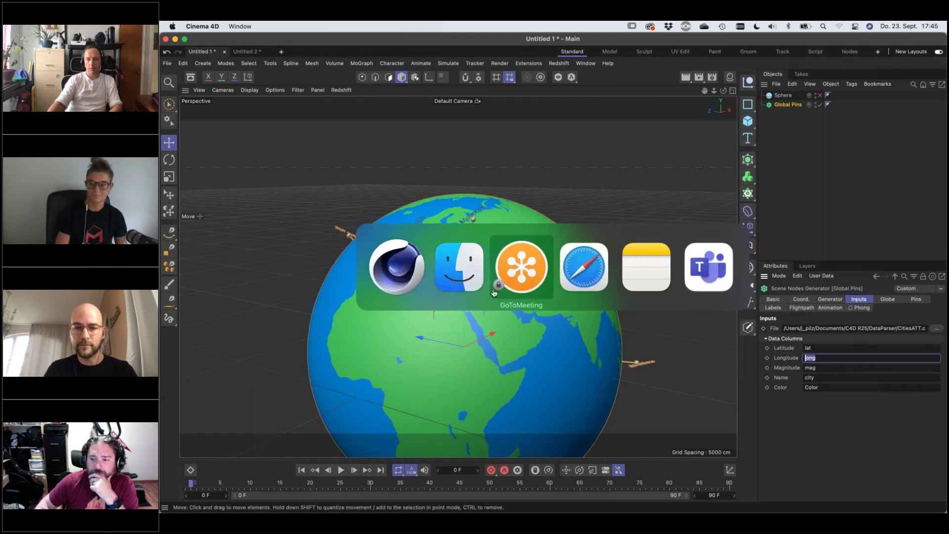
{"action": "left_click", "coordinate": [453, 288]}
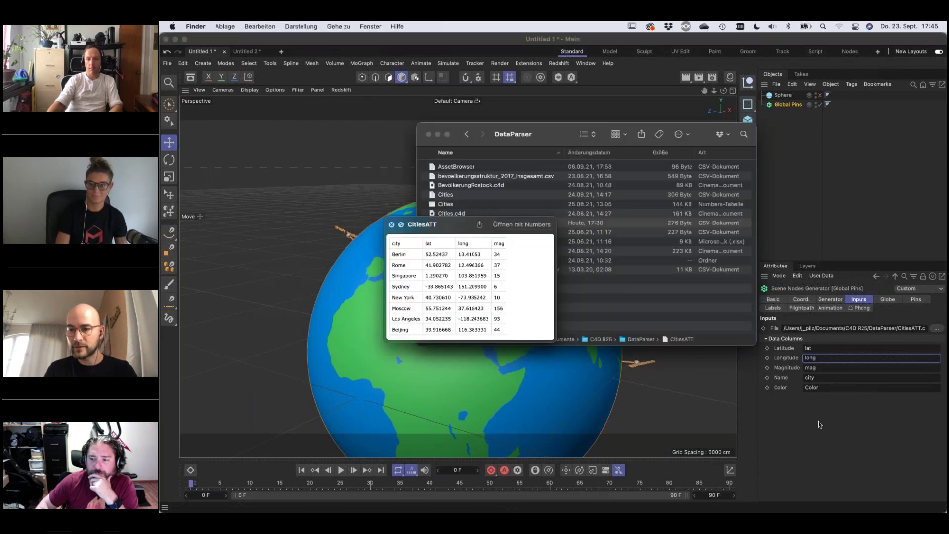
- Return to Cinema 4D and examine the Global Pins data column names against the city pins on the globe
{"action": "left_click", "coordinate": [822, 367]}
{"action": "left_click_drag", "start_coordinate": [818, 349], "coordinate": [785, 355]}
{"action": "left_click_drag", "start_coordinate": [819, 358], "coordinate": [805, 357]}
{"action": "key", "text": "Tab"}
{"action": "key", "text": "Tab"}
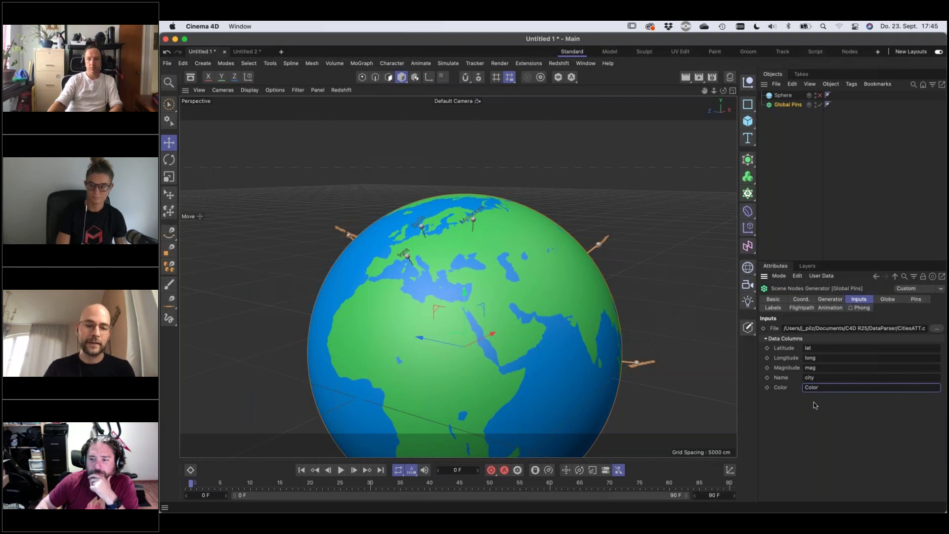
{"action": "left_click_drag", "start_coordinate": [555, 293], "coordinate": [442, 277]}
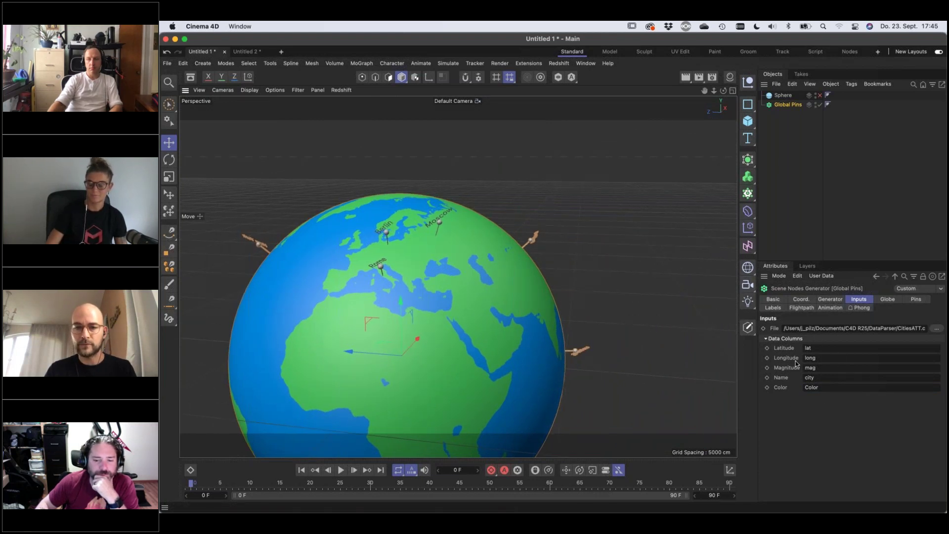
{"action": "left_click_drag", "start_coordinate": [451, 275], "coordinate": [494, 309]}
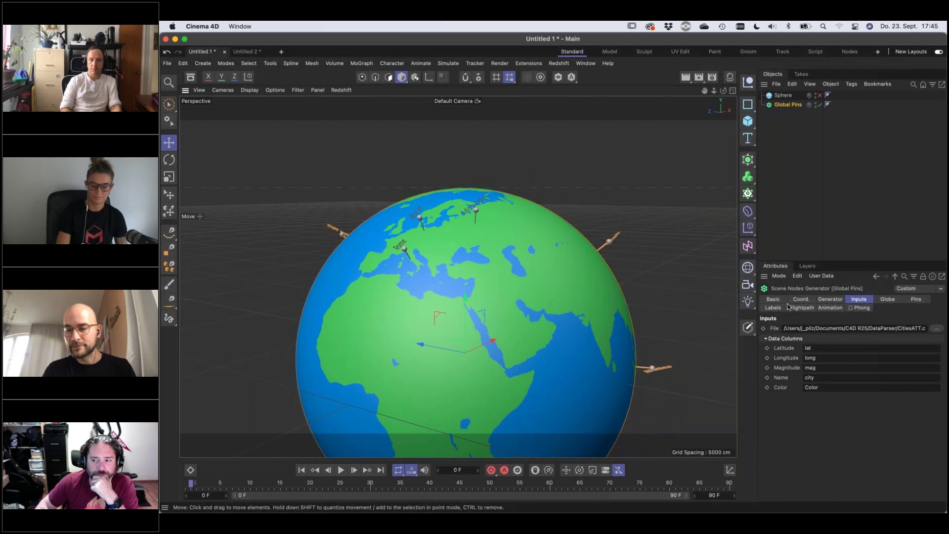
- Turn off Draw Globe in the Global Pins' globe settings to isolate the pins, and turn it back on
{"action": "left_click", "coordinate": [887, 301]}
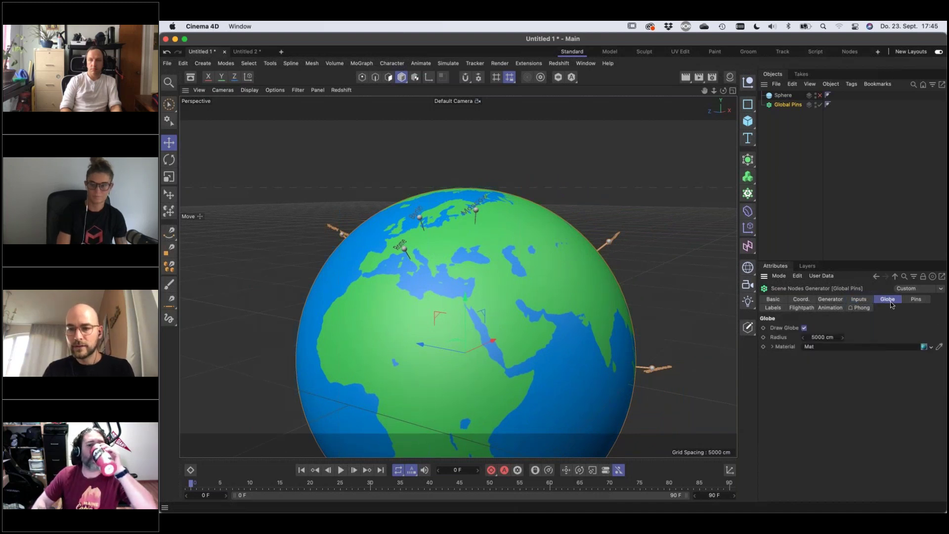
{"action": "left_click", "coordinate": [804, 328]}
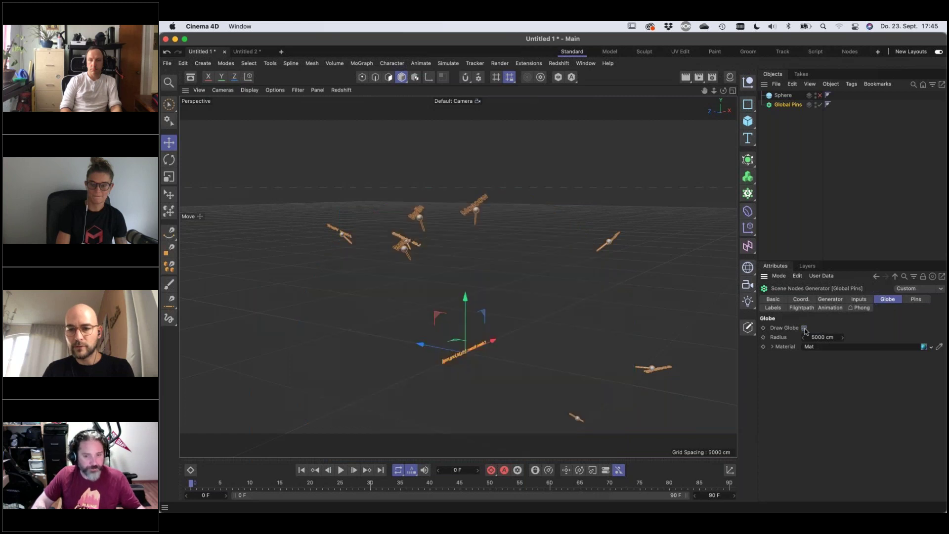
{"action": "left_click", "coordinate": [804, 328]}
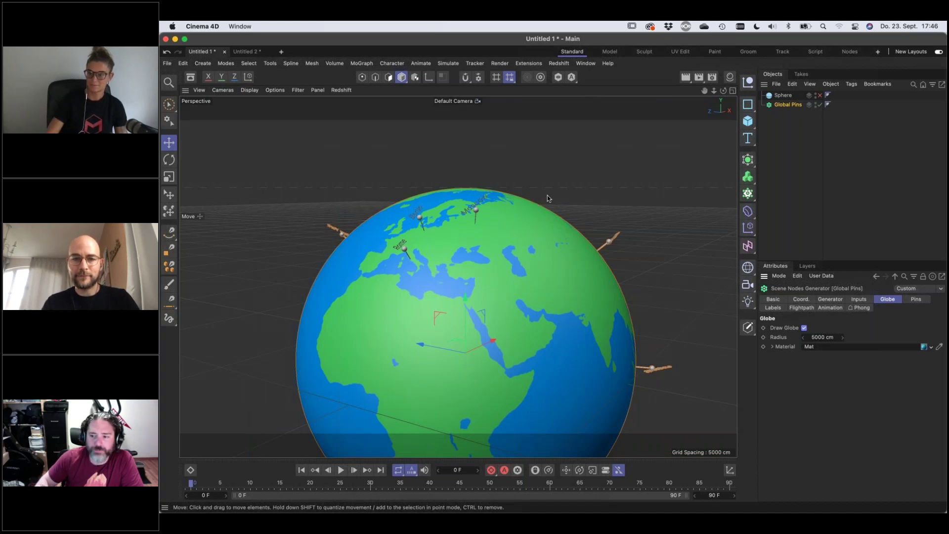
- Show and hide the Material Manager, Asset Browser, Dope Sheet timeline and Coordinate Manager to demonstrate the collapsible managers
{"action": "left_click", "coordinate": [729, 78]}
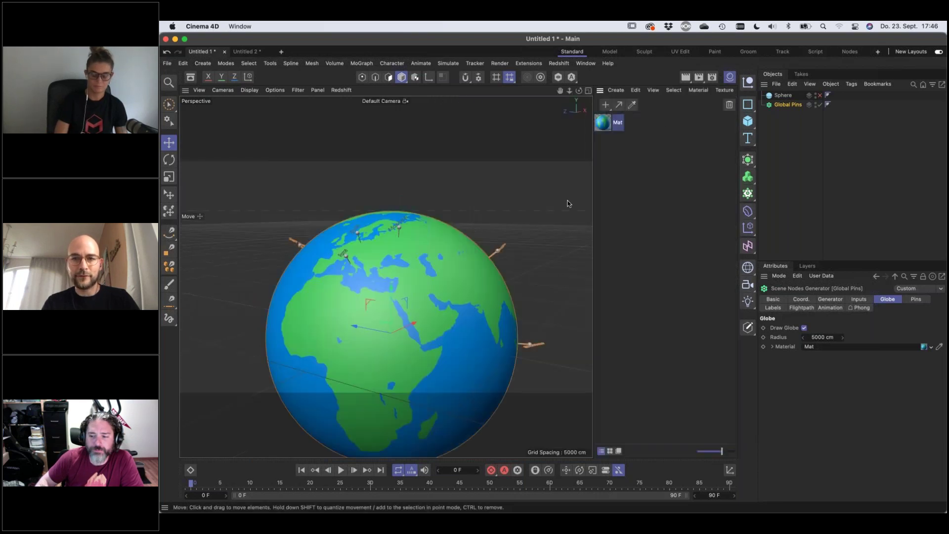
{"action": "left_click", "coordinate": [731, 78]}
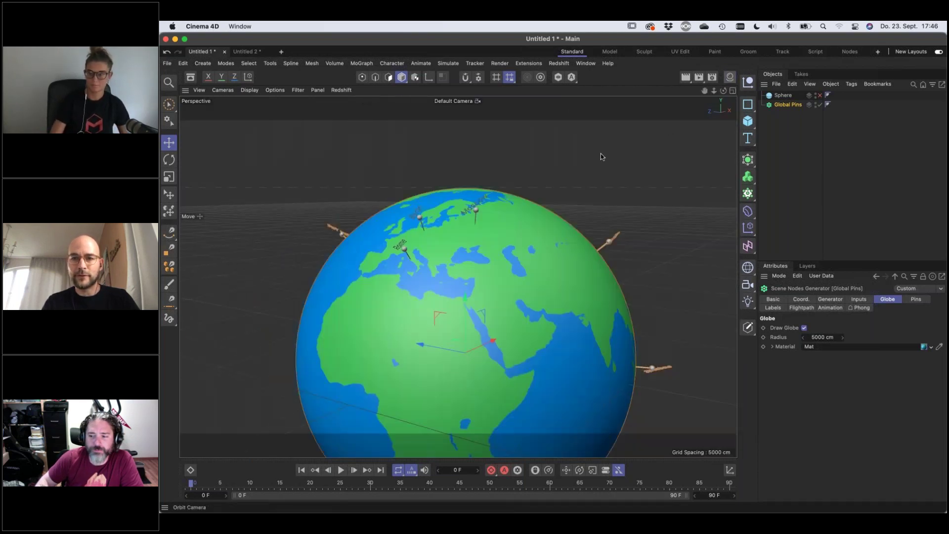
{"action": "left_click", "coordinate": [728, 79]}
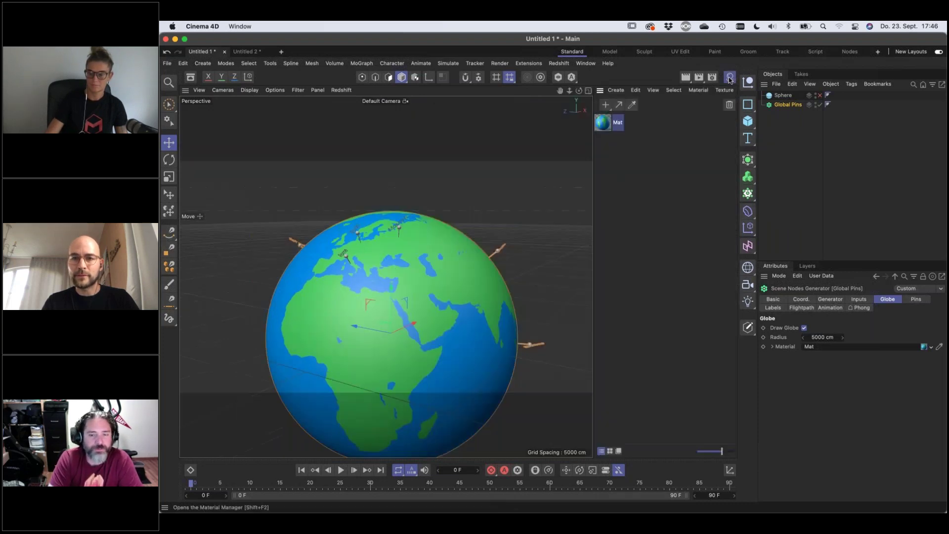
{"action": "left_click", "coordinate": [729, 77]}
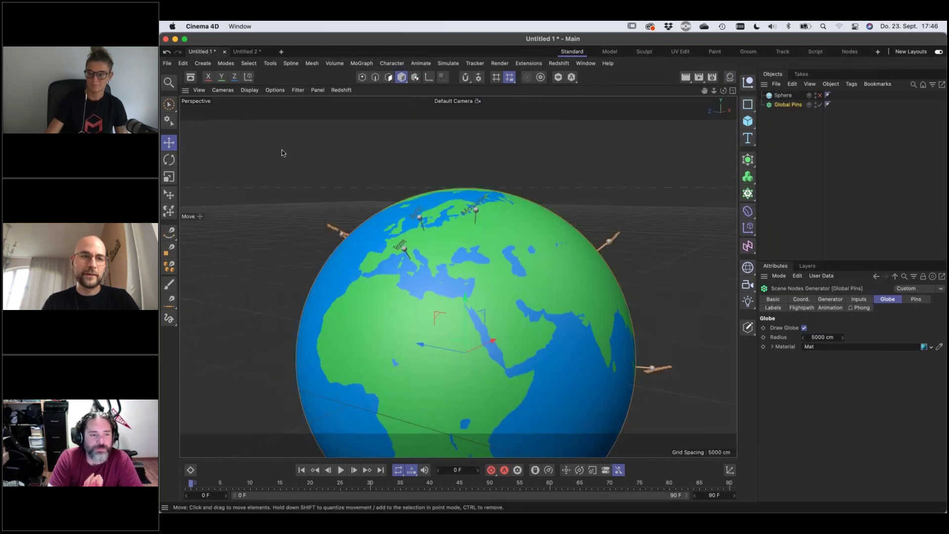
{"action": "left_click", "coordinate": [190, 76]}
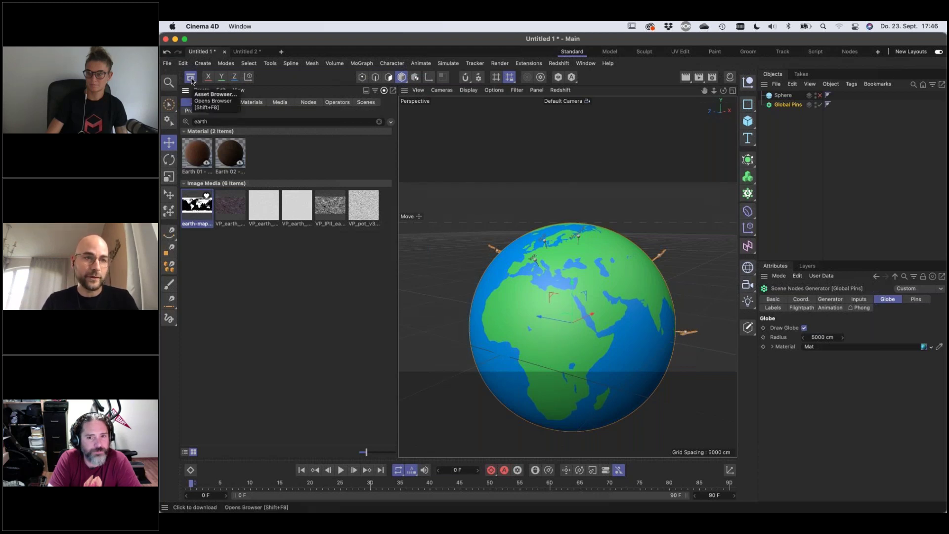
{"action": "left_click", "coordinate": [190, 77]}
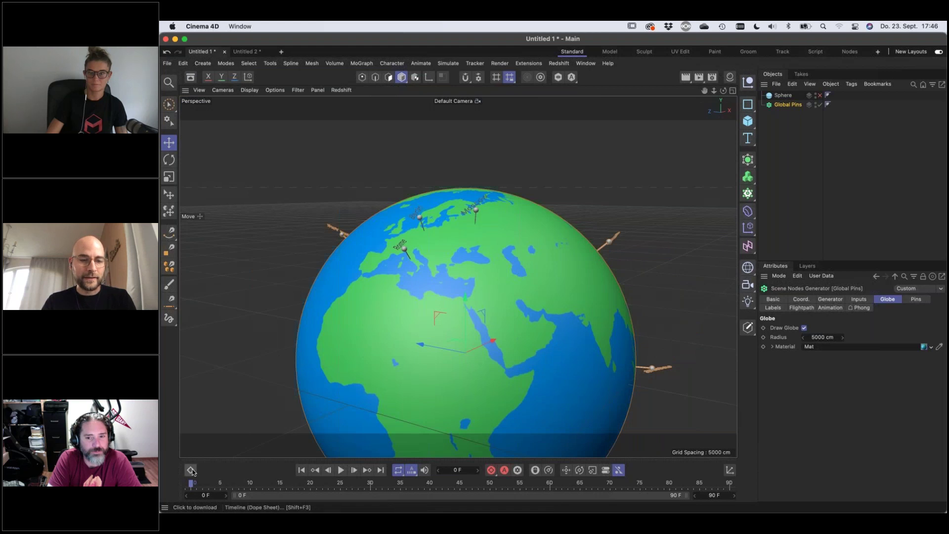
{"action": "left_click", "coordinate": [191, 470]}
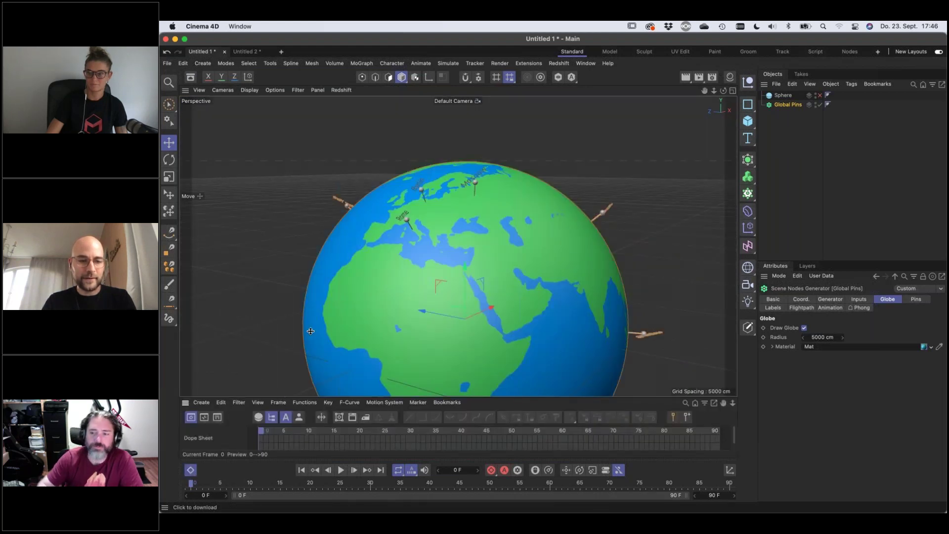
{"action": "left_click", "coordinate": [729, 470]}
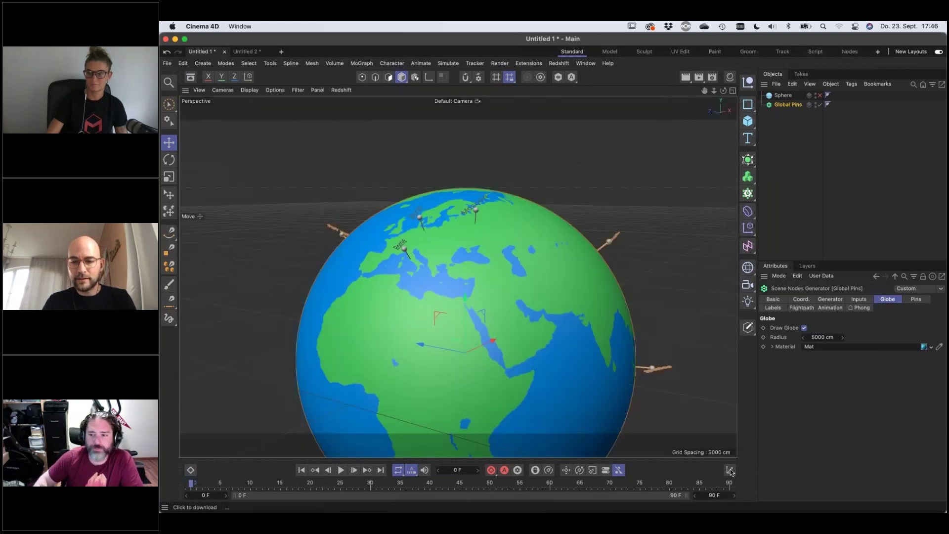
{"action": "left_click", "coordinate": [730, 470]}
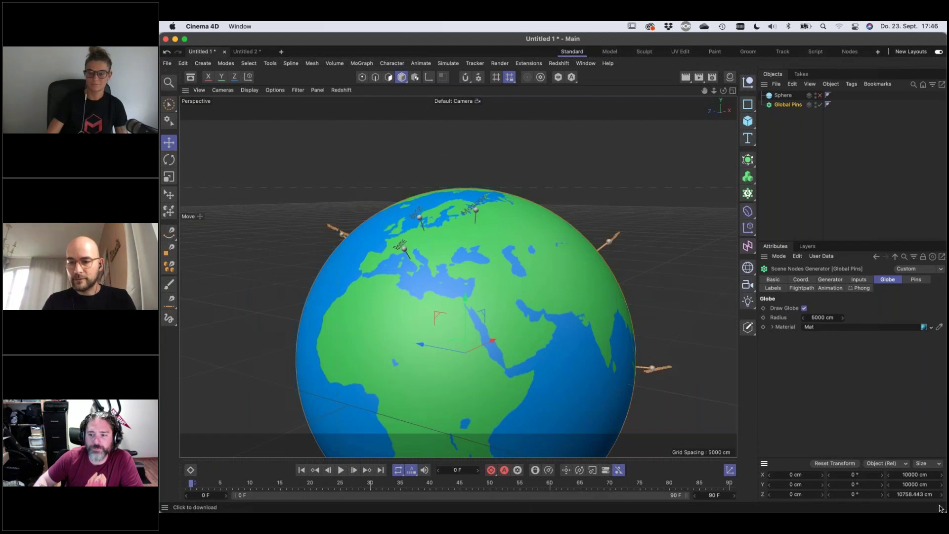
{"action": "left_click", "coordinate": [730, 471]}
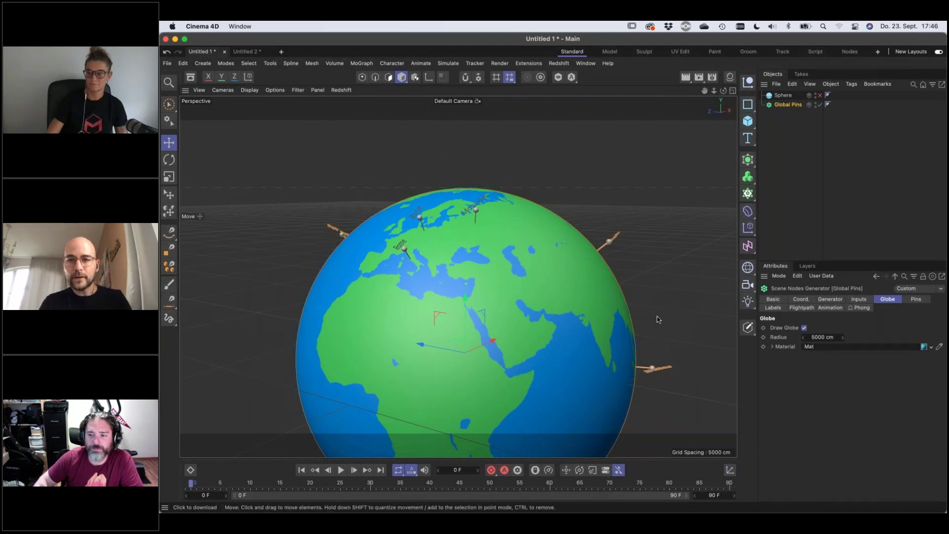
- Inspect the globe material Mat in the Material Editor, and close the editor and the Material Manager
{"action": "left_click", "coordinate": [731, 77]}
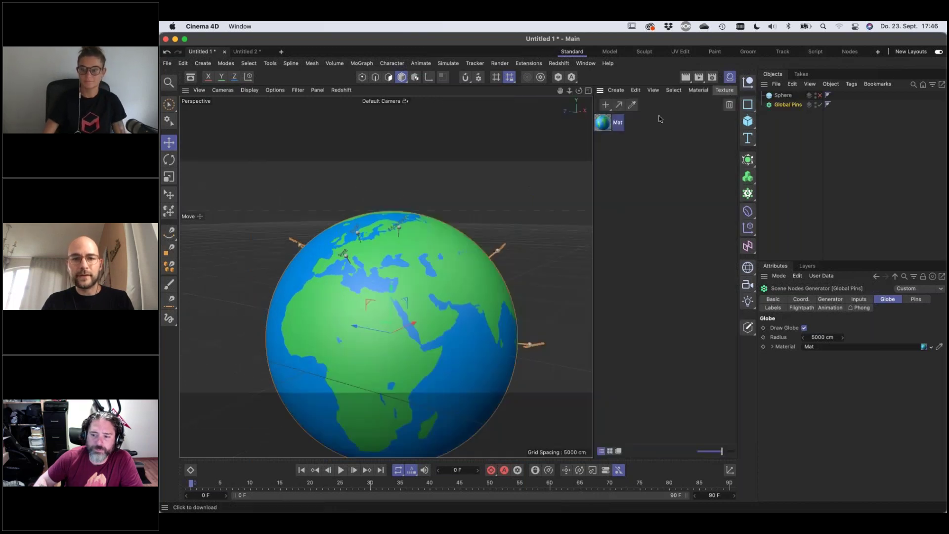
{"action": "double_click", "coordinate": [602, 127]}
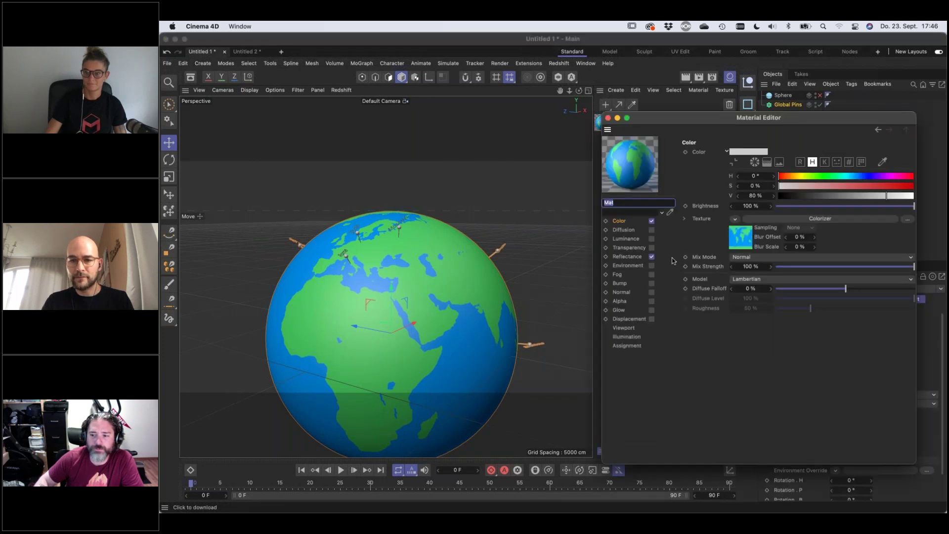
{"action": "left_click", "coordinate": [608, 118]}
{"action": "left_click", "coordinate": [730, 77]}
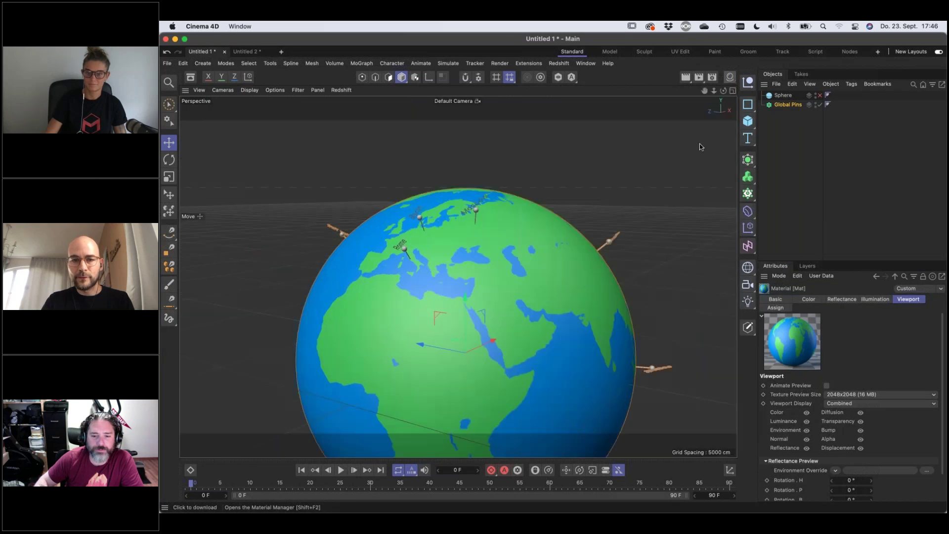
- Set the pin height of the Global Pins generator to 1000 cm
{"action": "left_click_drag", "start_coordinate": [507, 232], "coordinate": [369, 215]}
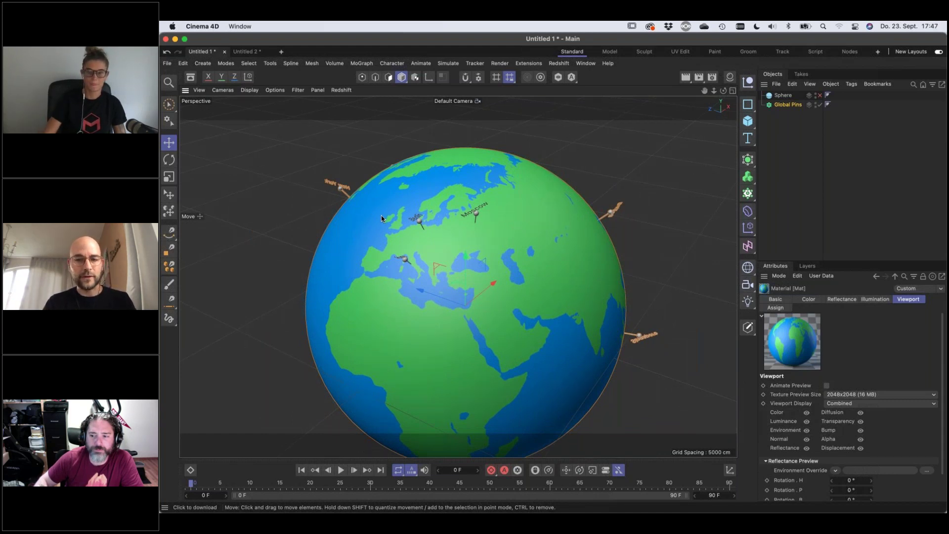
{"action": "left_click_drag", "start_coordinate": [477, 207], "coordinate": [616, 237]}
{"action": "left_click", "coordinate": [789, 104]}
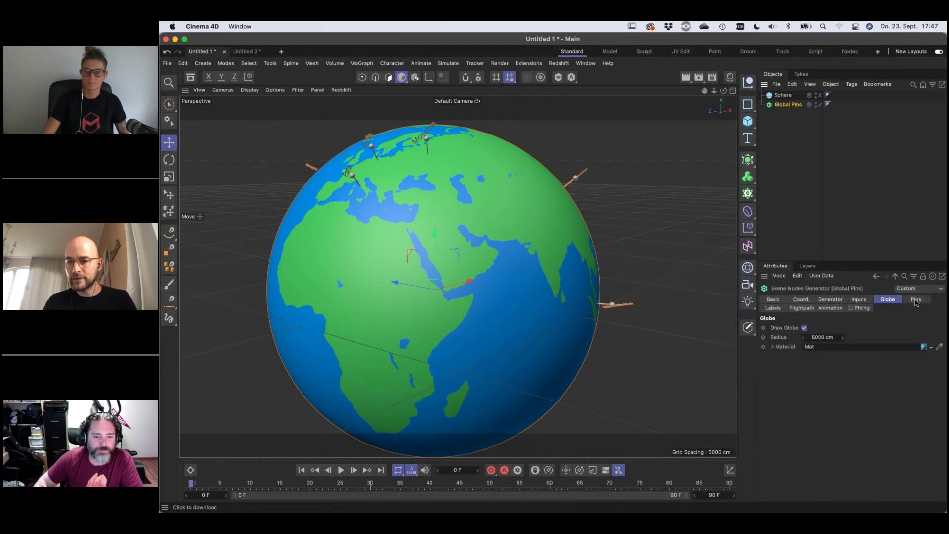
{"action": "left_click", "coordinate": [916, 300]}
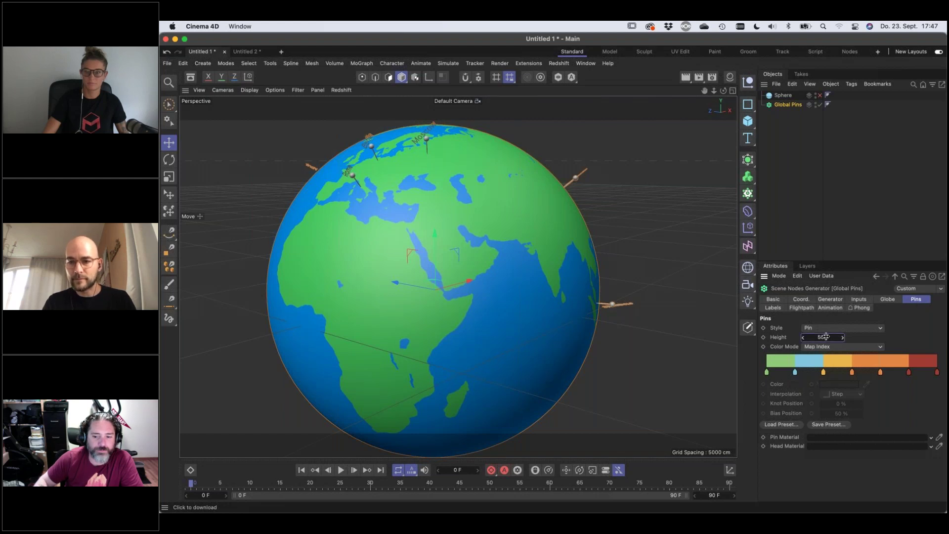
{"action": "type", "text": "1000"}
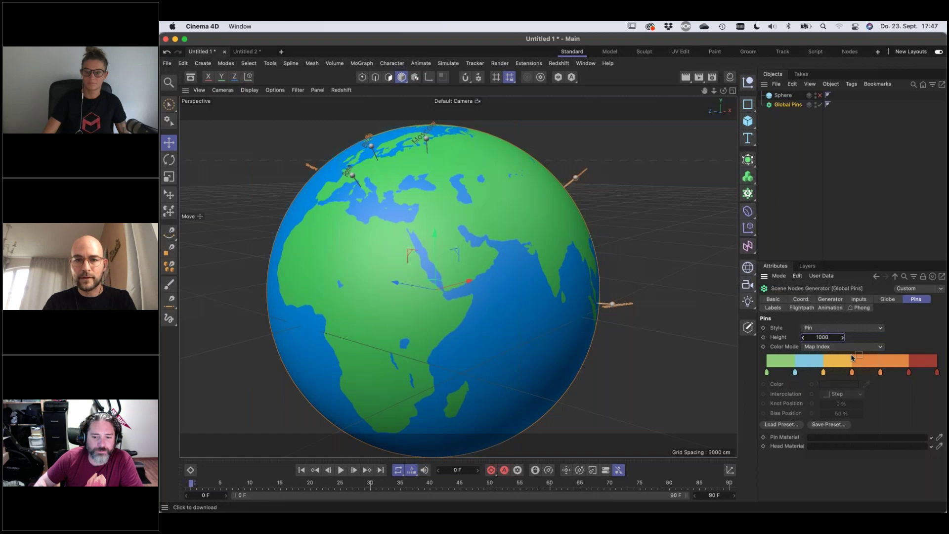
{"action": "key", "text": "Return"}
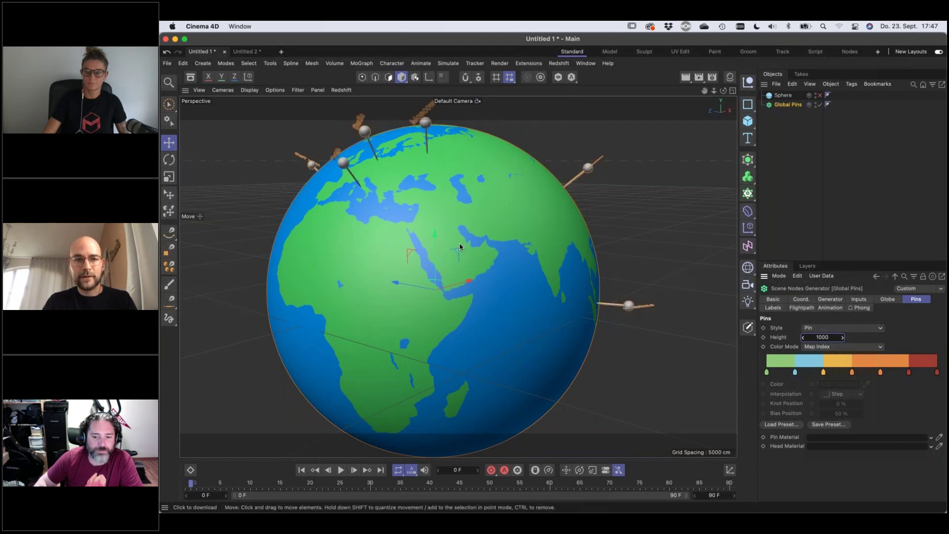
- Examine the raised pins and the Global Pins' label settings, including the Draw Labels option
{"action": "mouse_move", "coordinate": [478, 241]}
{"action": "left_mouse_down"}
{"action": "mouse_move", "coordinate": [440, 230]}
{"action": "mouse_move", "coordinate": [467, 229]}
{"action": "left_mouse_up"}
{"action": "left_click", "coordinate": [773, 307]}
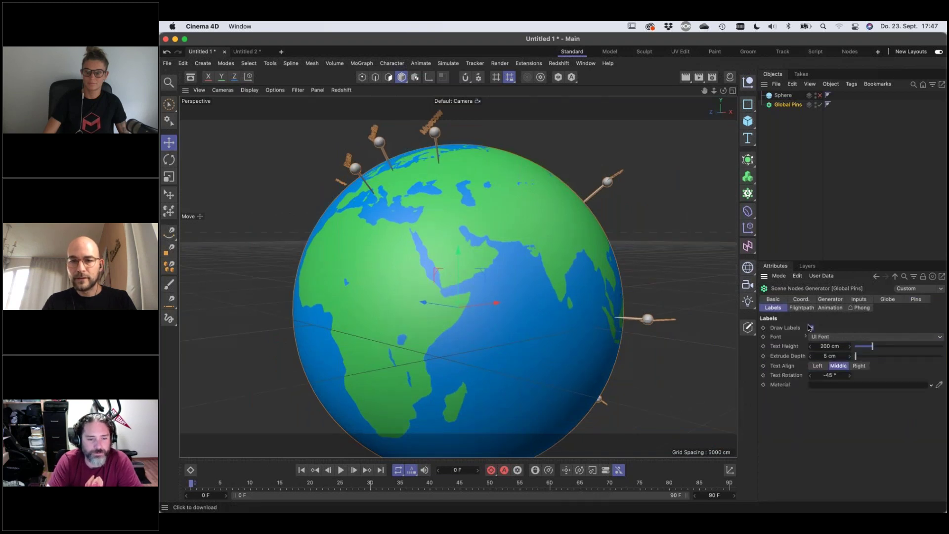
{"action": "left_click", "coordinate": [811, 328]}
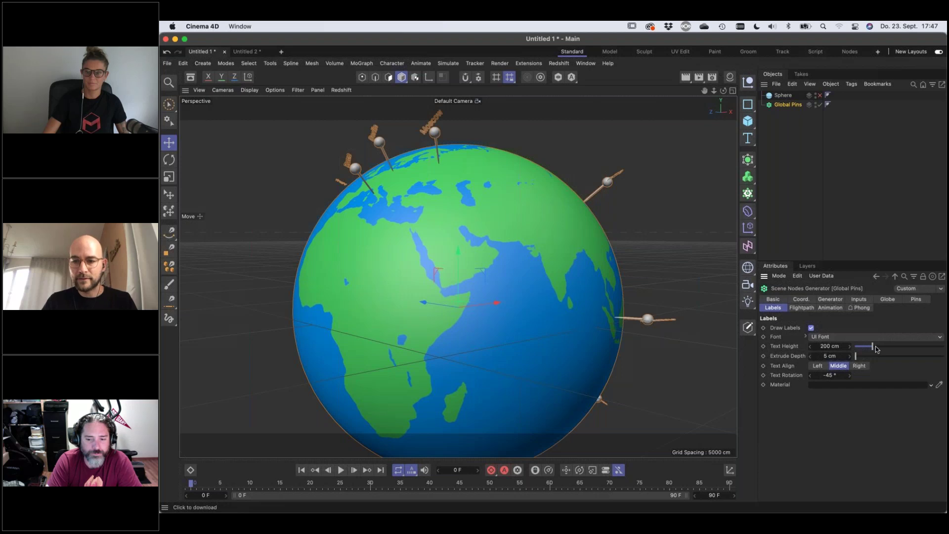
- Enable Focused Only in the Global Pins' Flightpath settings and examine the focused pin on the globe
{"action": "left_click", "coordinate": [802, 309]}
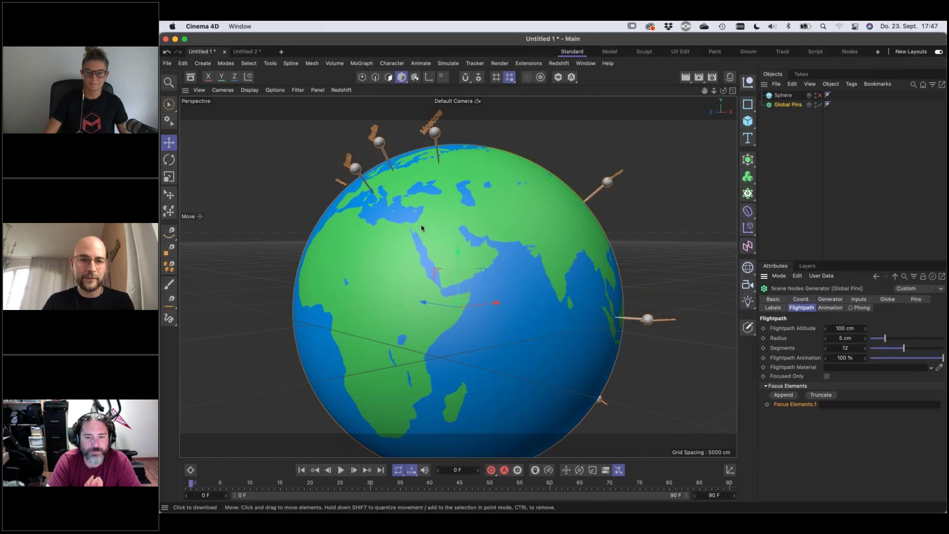
{"action": "left_click_drag", "start_coordinate": [459, 209], "coordinate": [439, 223]}
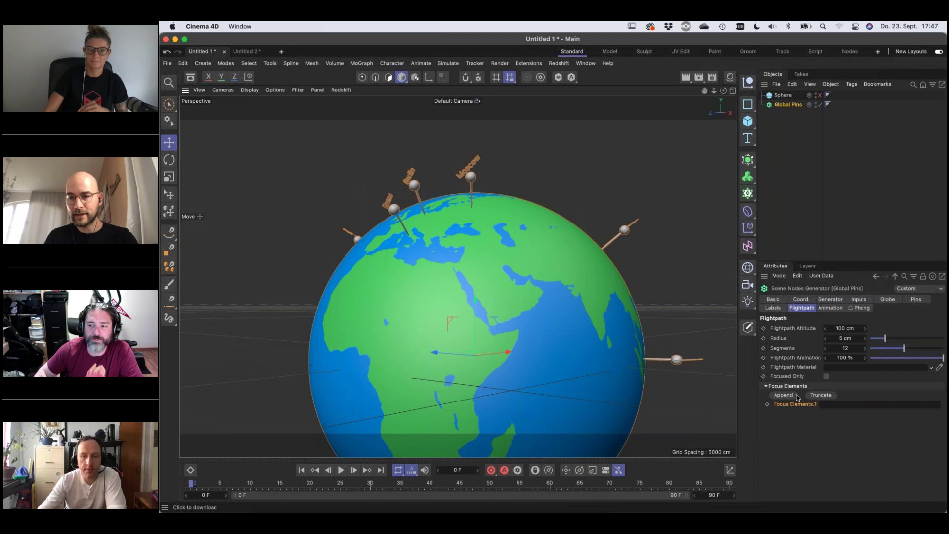
{"action": "left_click", "coordinate": [828, 377]}
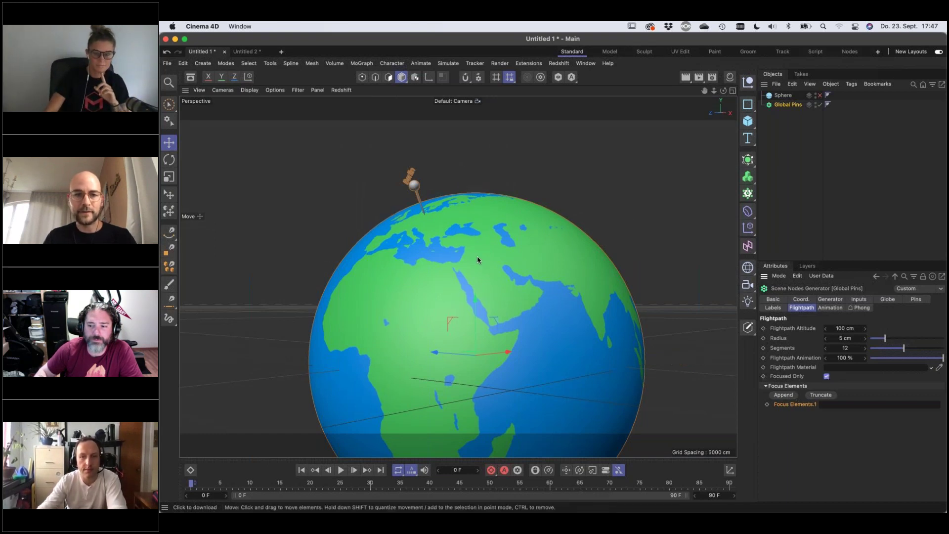
{"action": "left_click_drag", "start_coordinate": [448, 256], "coordinate": [521, 299]}
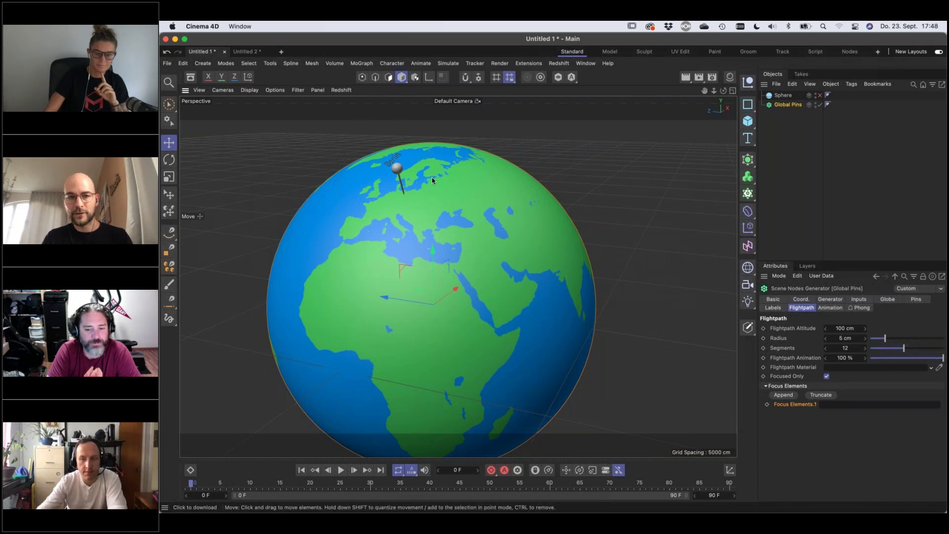
- Turn off Focused Only in the Flightpath settings and look over all the pins around the globe
{"action": "left_click", "coordinate": [827, 376]}
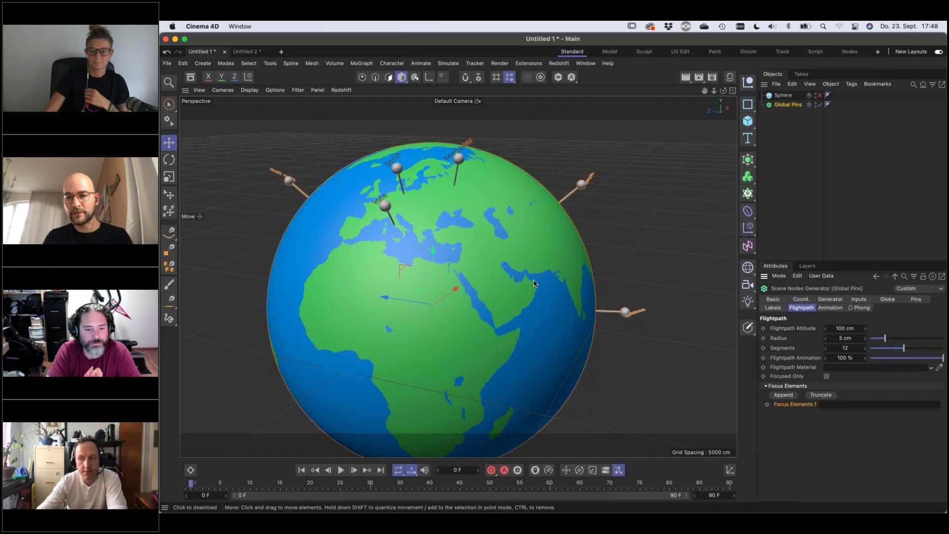
{"action": "left_click_drag", "start_coordinate": [526, 276], "coordinate": [497, 266]}
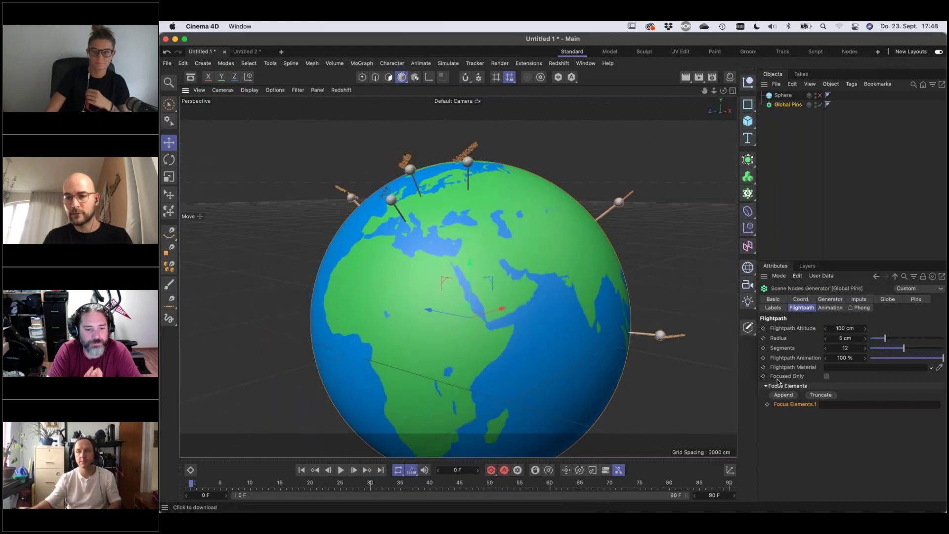
{"action": "left_click_drag", "start_coordinate": [544, 306], "coordinate": [543, 257]}
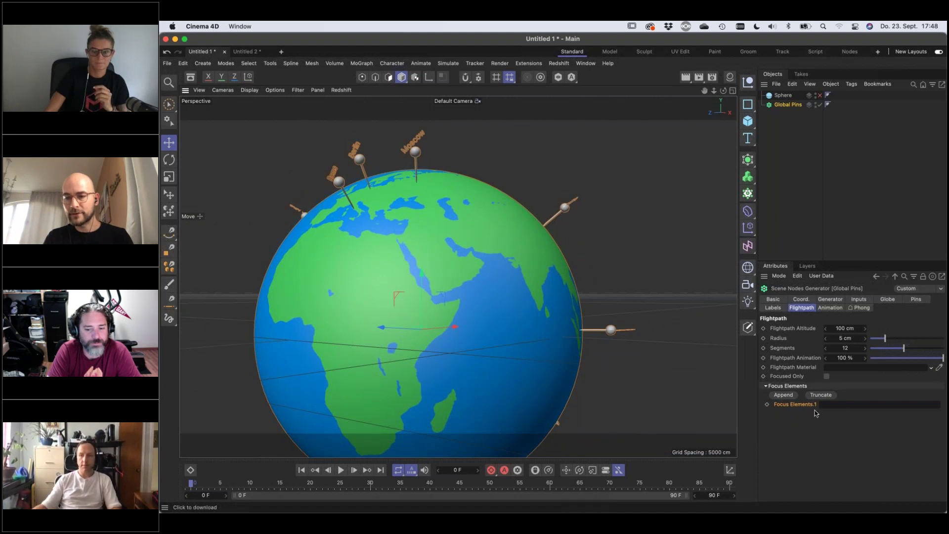
{"action": "left_click_drag", "start_coordinate": [467, 277], "coordinate": [492, 270]}
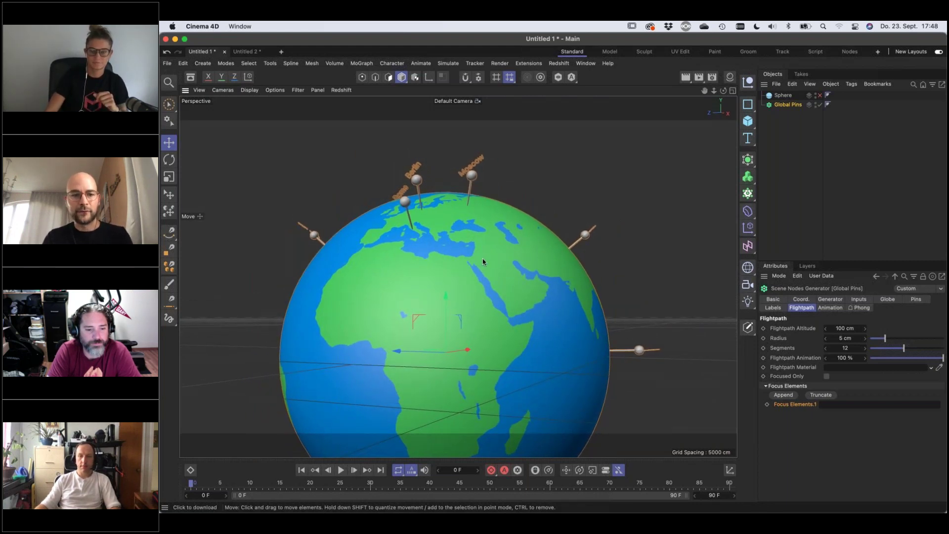
{"action": "left_click_drag", "start_coordinate": [482, 259], "coordinate": [524, 255]}
- Enter "New York, Berlin, Sydney" as the first focus element of the flightpath
{"action": "left_click", "coordinate": [840, 404]}
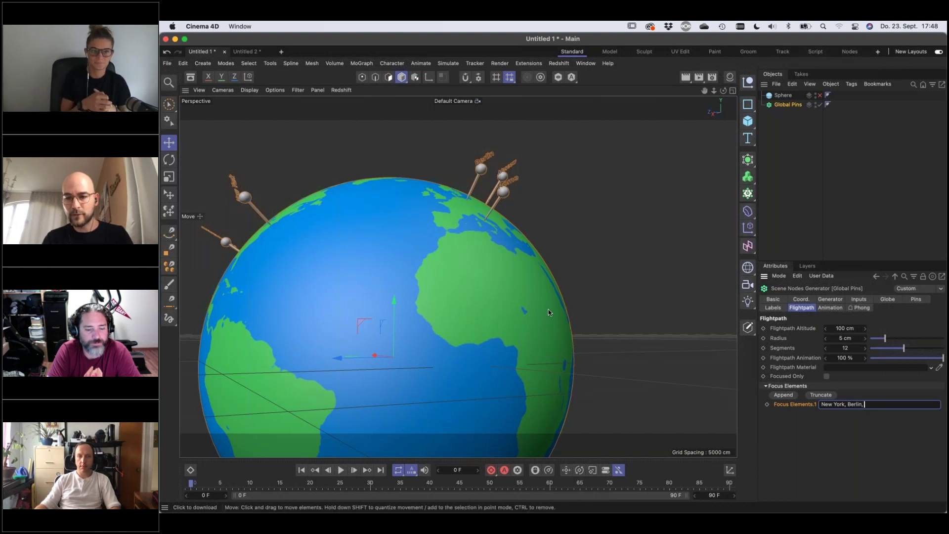
{"action": "type", "text": "Sydney"}
{"action": "key", "text": "Return"}
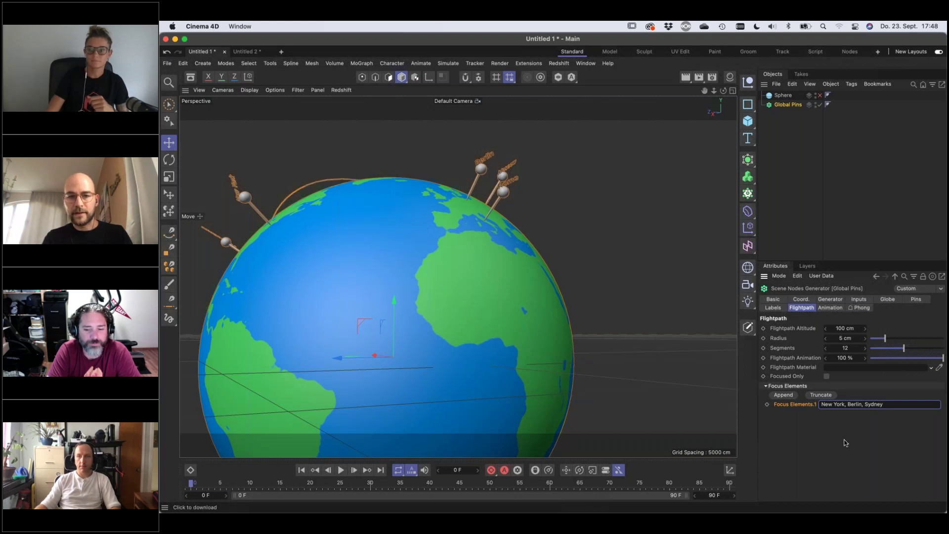
- Set the flightpath's radius to 25 cm and its altitude to 500 cm
{"action": "left_click_drag", "start_coordinate": [375, 195], "coordinate": [315, 223]}
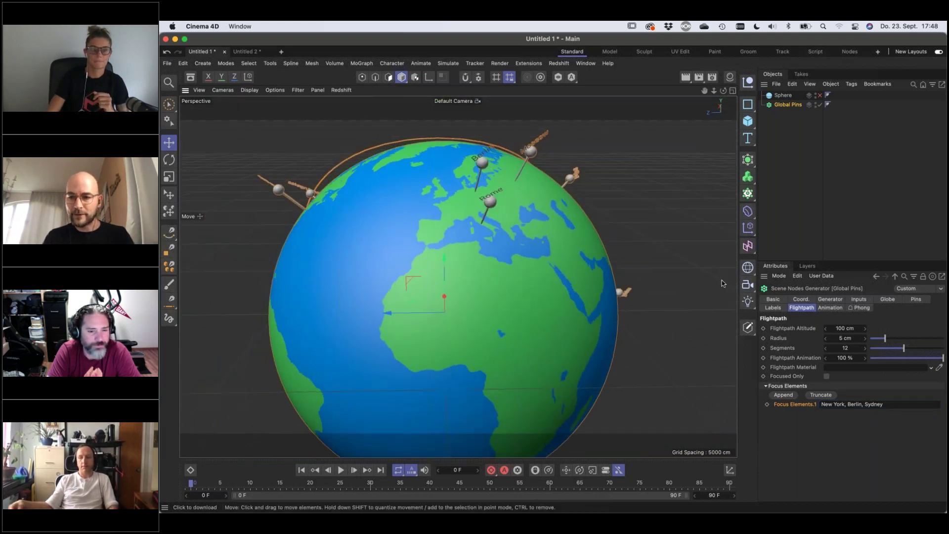
{"action": "left_click_drag", "start_coordinate": [884, 338], "coordinate": [945, 339]}
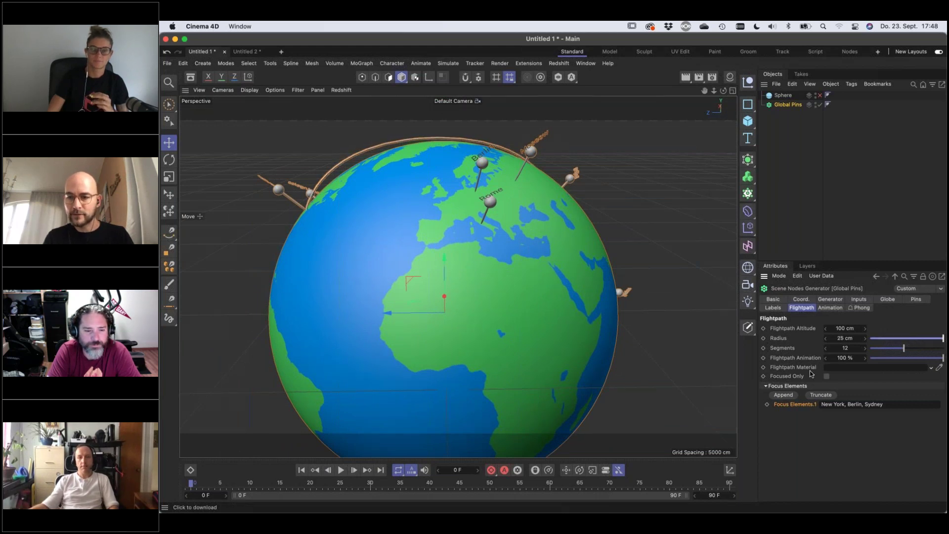
{"action": "left_click", "coordinate": [841, 328]}
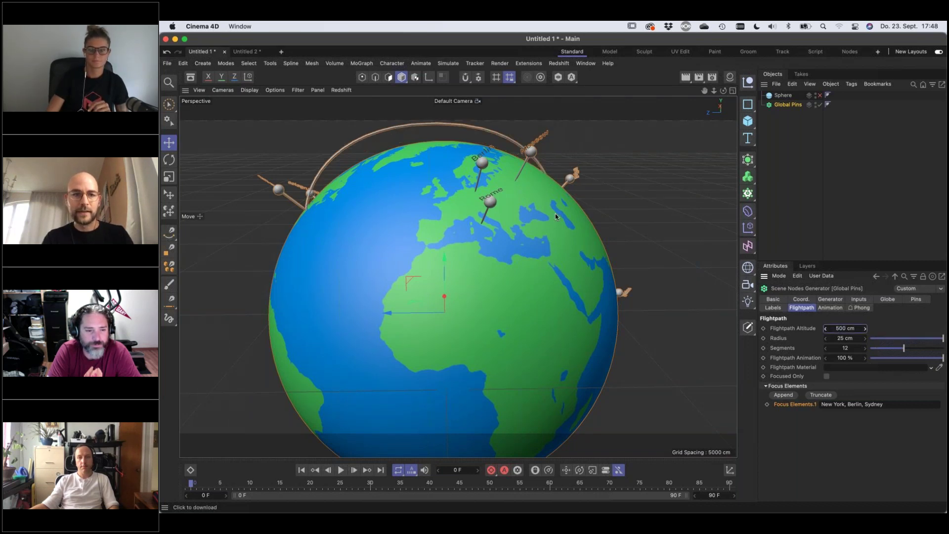
- Remove the spaces after the commas in the first focus element so it reads "New York,Berlin,Sydney"
{"action": "left_click_drag", "start_coordinate": [351, 186], "coordinate": [306, 152]}
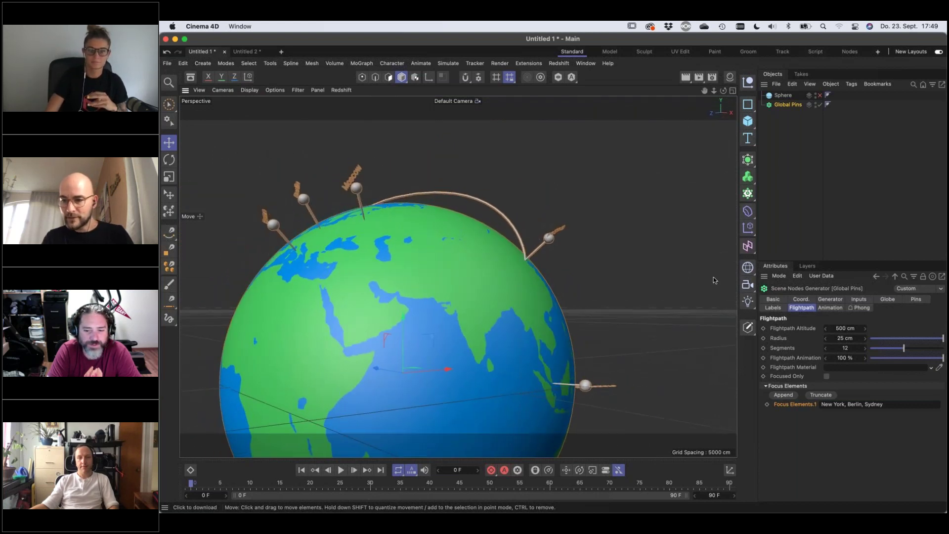
{"action": "left_click", "coordinate": [847, 404]}
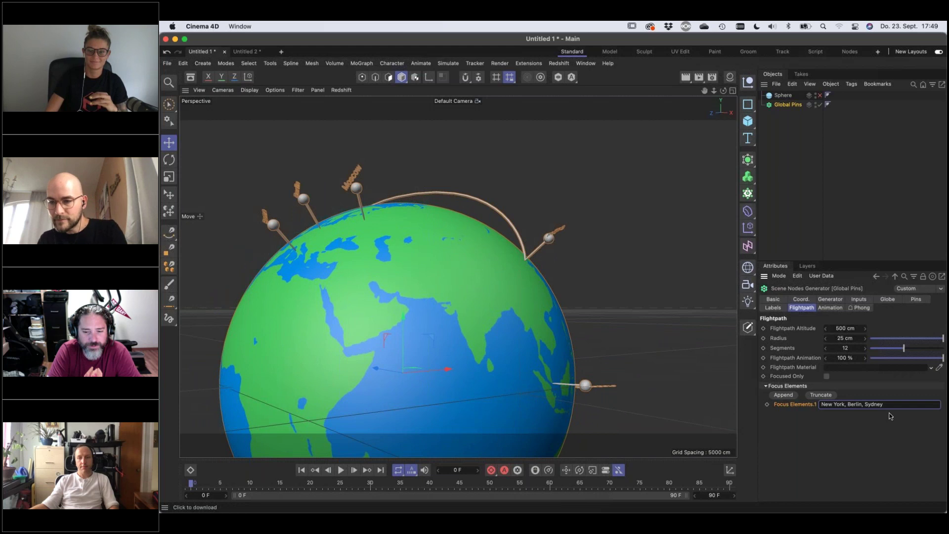
{"action": "key", "text": "Return"}
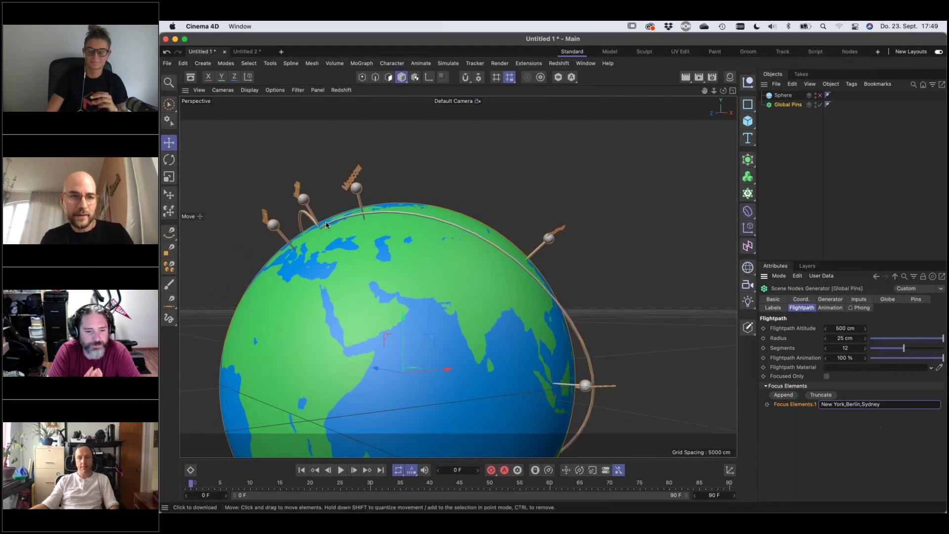
- Follow the flightpath around the globe from New York via Berlin to Sydney and scrub the Flightpath Animation, ending at 100%
{"action": "left_click_drag", "start_coordinate": [325, 222], "coordinate": [844, 403]}
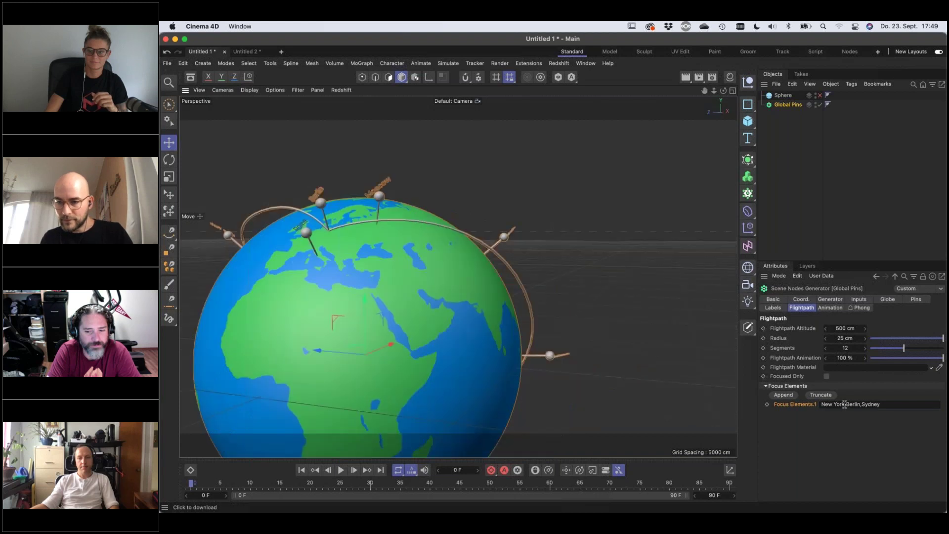
{"action": "left_click", "coordinate": [847, 404]}
{"action": "left_click_drag", "start_coordinate": [329, 232], "coordinate": [529, 334]}
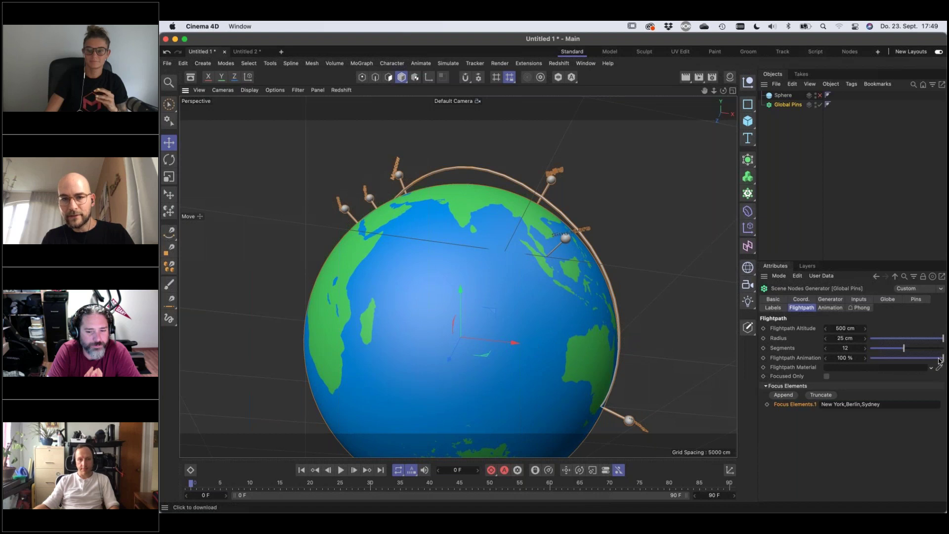
{"action": "mouse_move", "coordinate": [940, 358]}
{"action": "left_mouse_down"}
{"action": "mouse_move", "coordinate": [889, 362]}
{"action": "mouse_move", "coordinate": [945, 368]}
{"action": "left_mouse_up"}
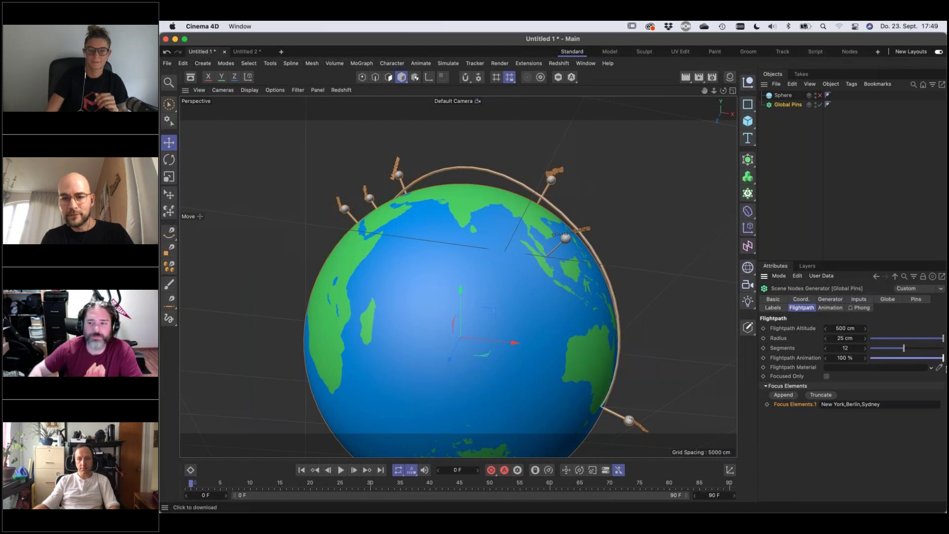
- Append a second focus element, replace its text with "Rome,Moscow" and examine the added flightpath
{"action": "left_click_drag", "start_coordinate": [451, 247], "coordinate": [487, 297]}
{"action": "left_click", "coordinate": [784, 396]}
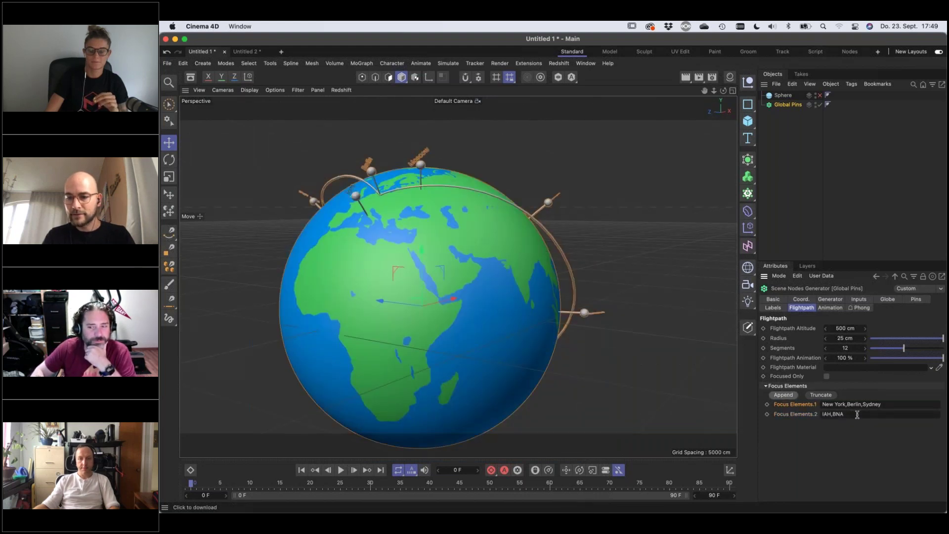
{"action": "left_click", "coordinate": [856, 414]}
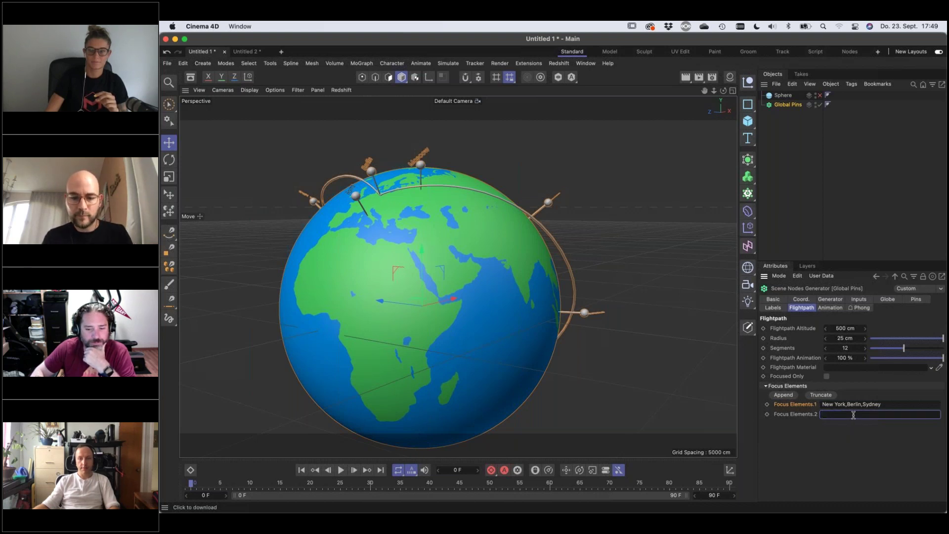
{"action": "type", "text": "Rome,Mosc"}
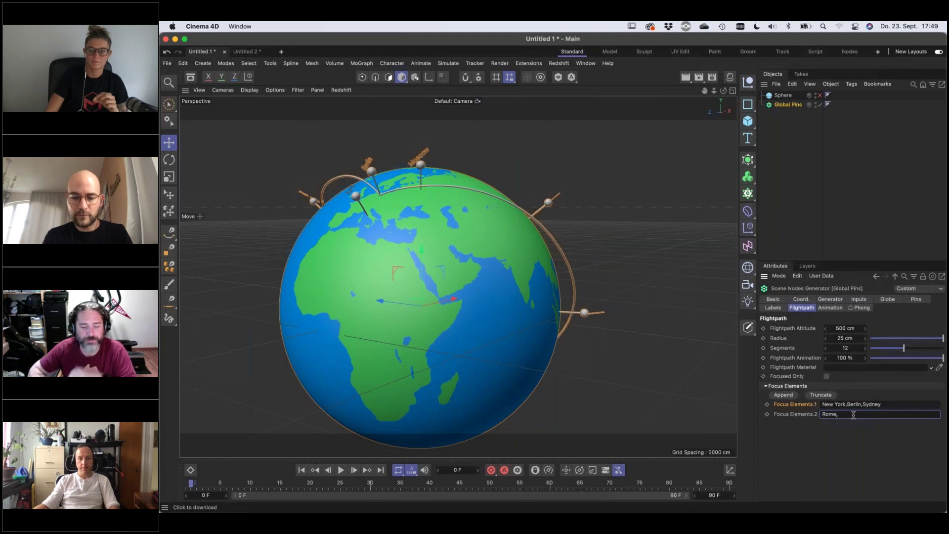
{"action": "type", "text": "ow"}
{"action": "key", "text": "Return"}
{"action": "left_click_drag", "start_coordinate": [380, 198], "coordinate": [346, 225]}
{"action": "left_click_drag", "start_coordinate": [437, 230], "coordinate": [448, 250]}
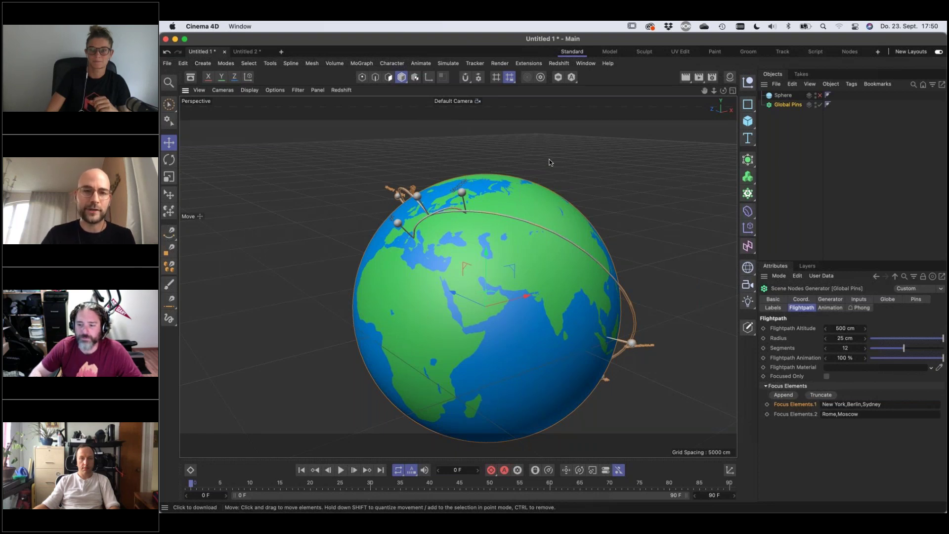
- Close the Untitled 2 project without saving and create a new empty project
{"action": "left_click", "coordinate": [247, 52]}
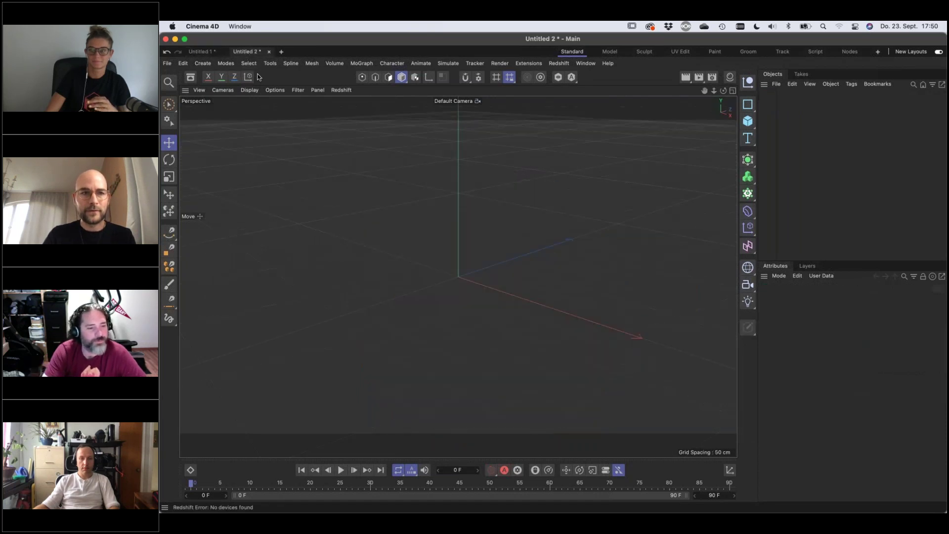
{"action": "left_click", "coordinate": [210, 52]}
{"action": "left_click", "coordinate": [253, 52]}
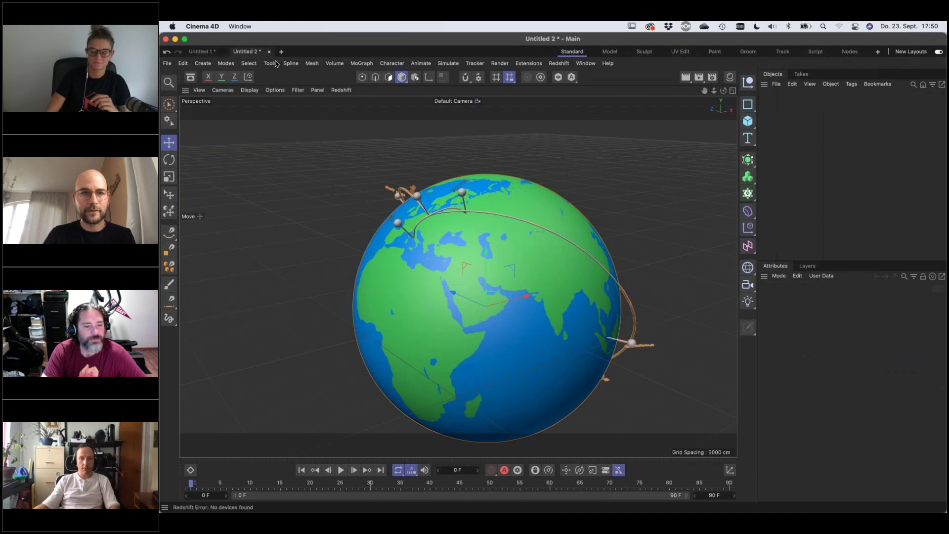
{"action": "left_click", "coordinate": [269, 51]}
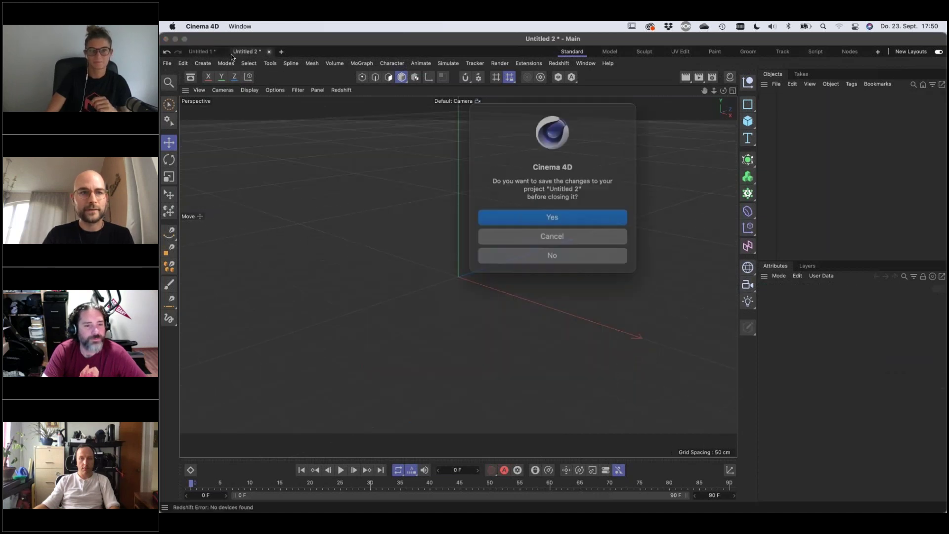
{"action": "left_click", "coordinate": [552, 244]}
{"action": "left_click", "coordinate": [281, 52]}
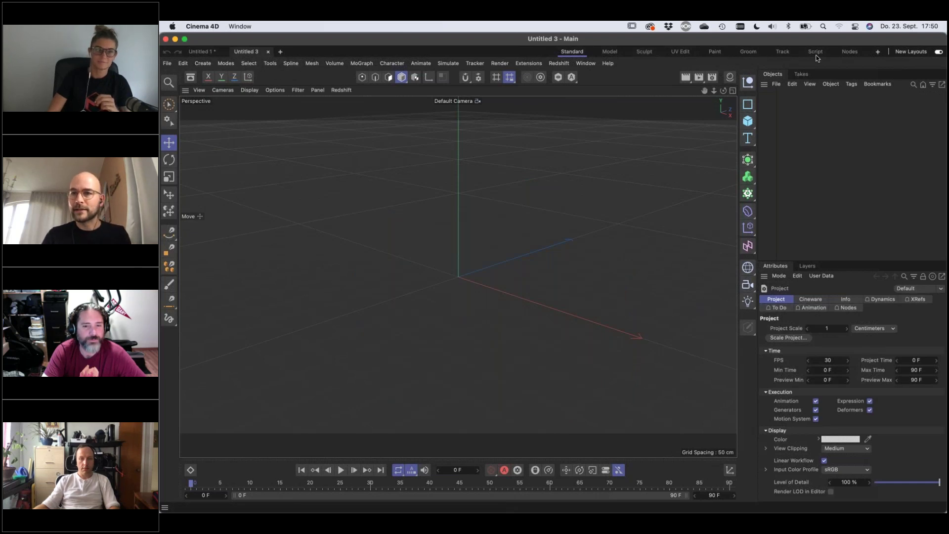
- Look through the Model, Sculpt, UV Edit and Paint layouts and return to the Standard layout
{"action": "left_click", "coordinate": [609, 52]}
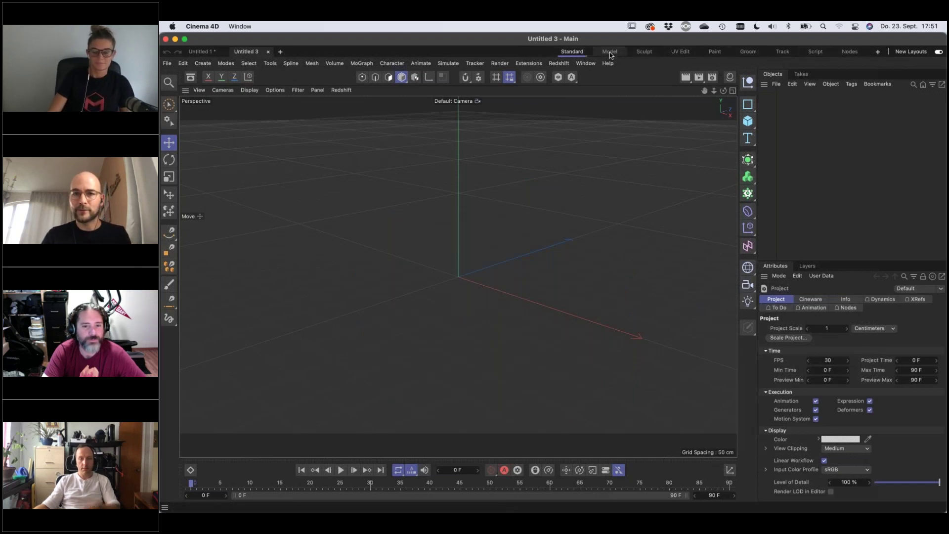
{"action": "left_click", "coordinate": [644, 51]}
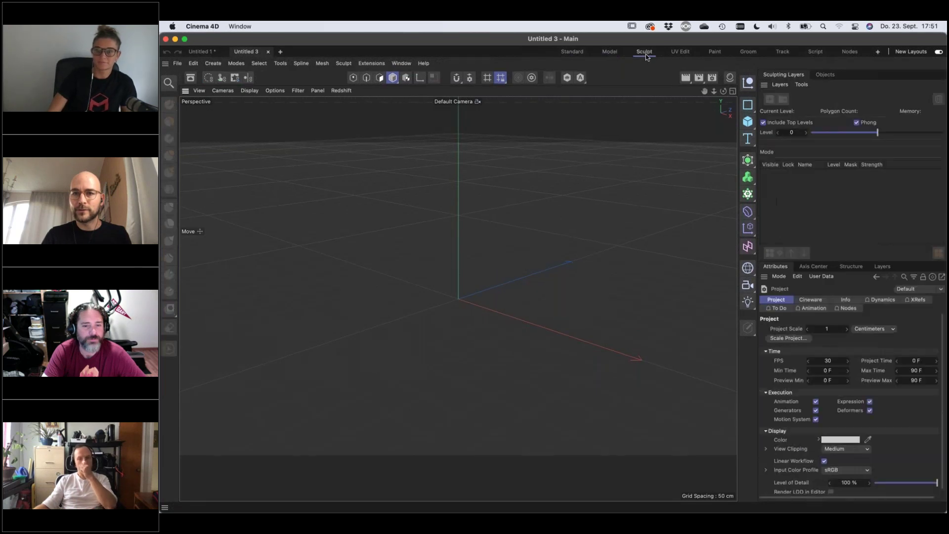
{"action": "left_click", "coordinate": [681, 52]}
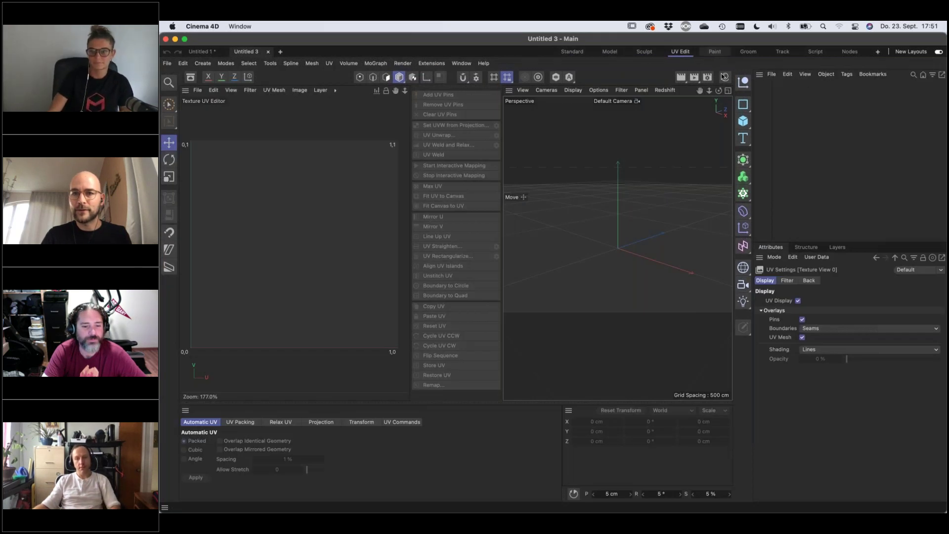
{"action": "left_click", "coordinate": [714, 52]}
{"action": "left_click", "coordinate": [572, 51]}
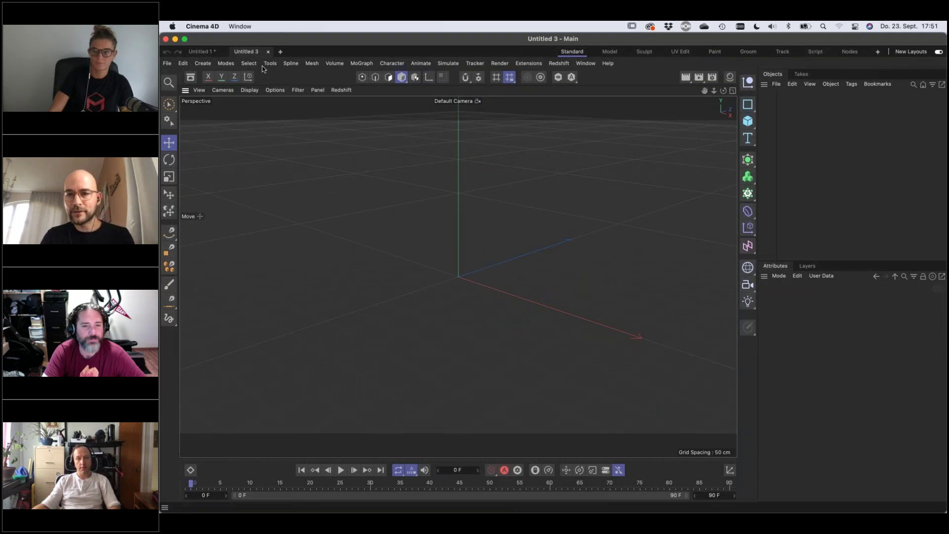
- Add a sphere to the new project and set its type to Icosahedron
{"action": "left_click", "coordinate": [745, 123]}
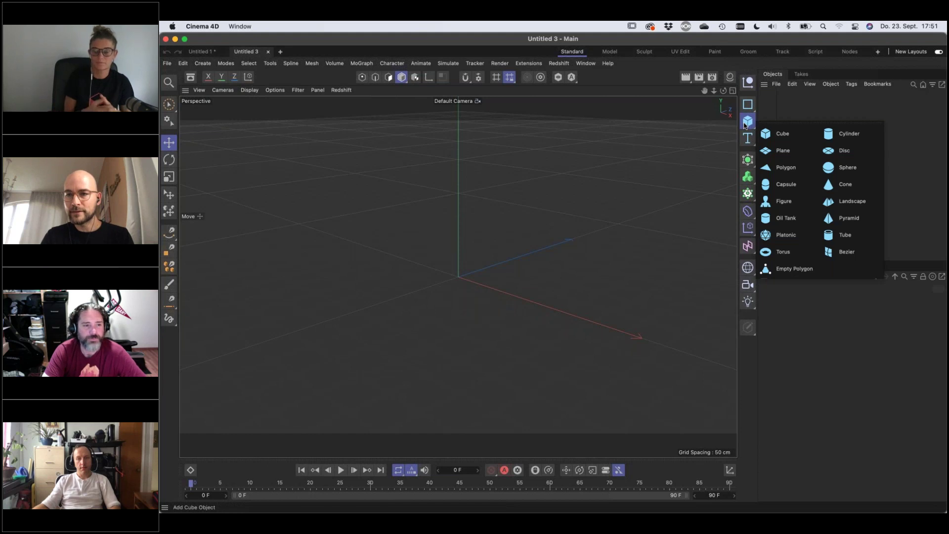
{"action": "left_click", "coordinate": [846, 174]}
{"action": "left_click", "coordinate": [847, 339]}
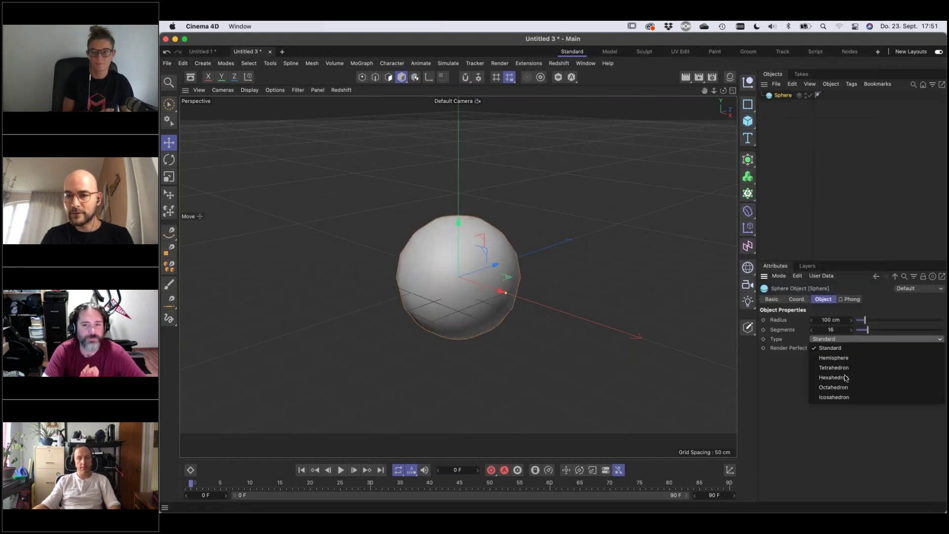
{"action": "left_click", "coordinate": [847, 398]}
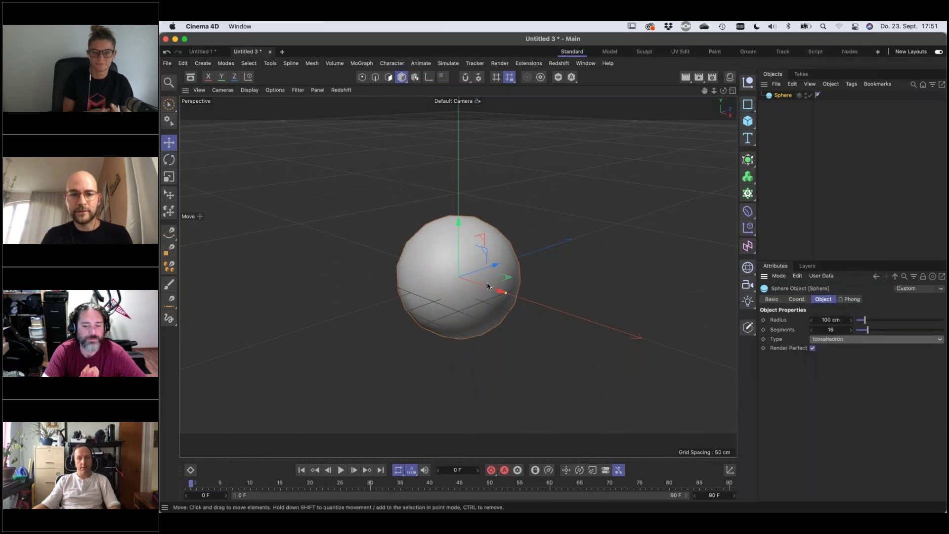
- Show the sphere's polygon edges by setting the viewport display to Gouraud Shading (Lines)
{"action": "scroll", "coordinate": [515, 275], "scroll_direction": "up", "scroll_amount": 2}
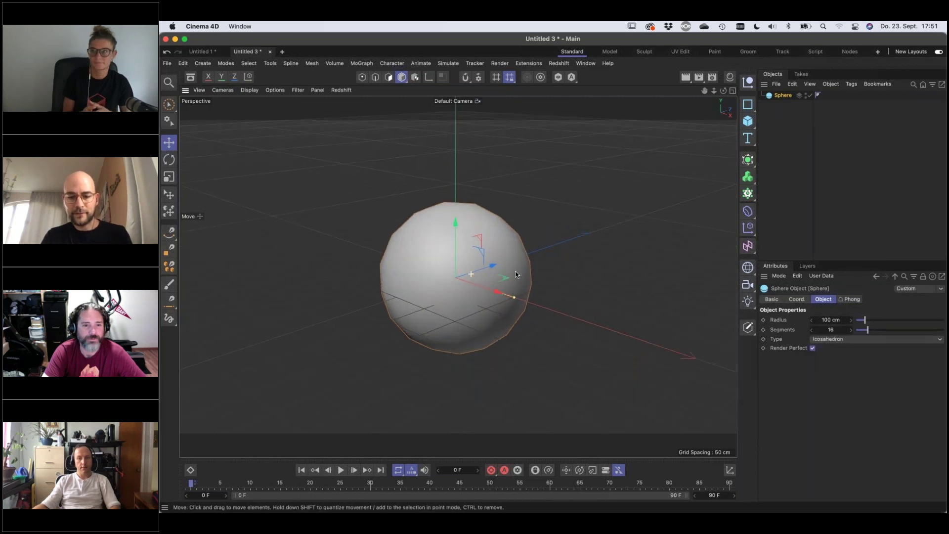
{"action": "scroll", "coordinate": [515, 274], "scroll_direction": "up", "scroll_amount": 2}
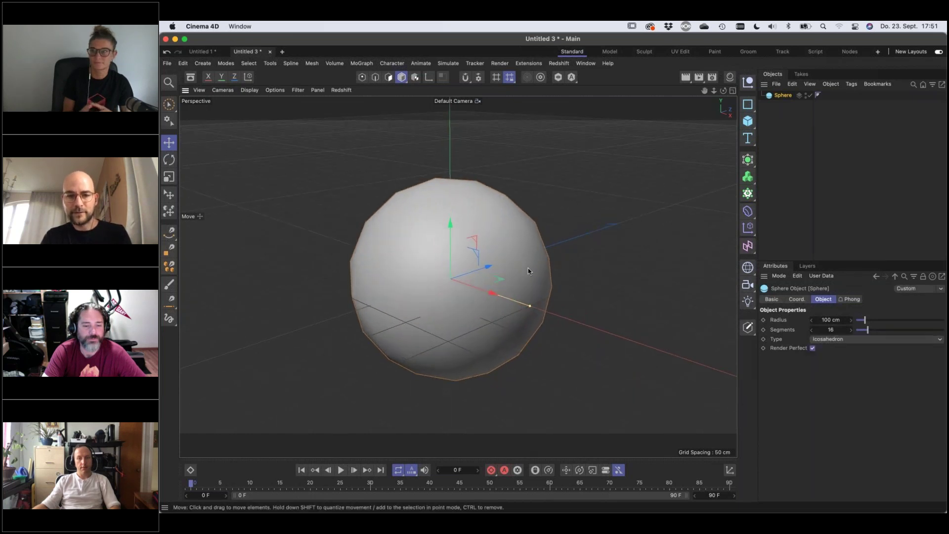
{"action": "key", "text": "n"}
{"action": "key", "text": "b"}
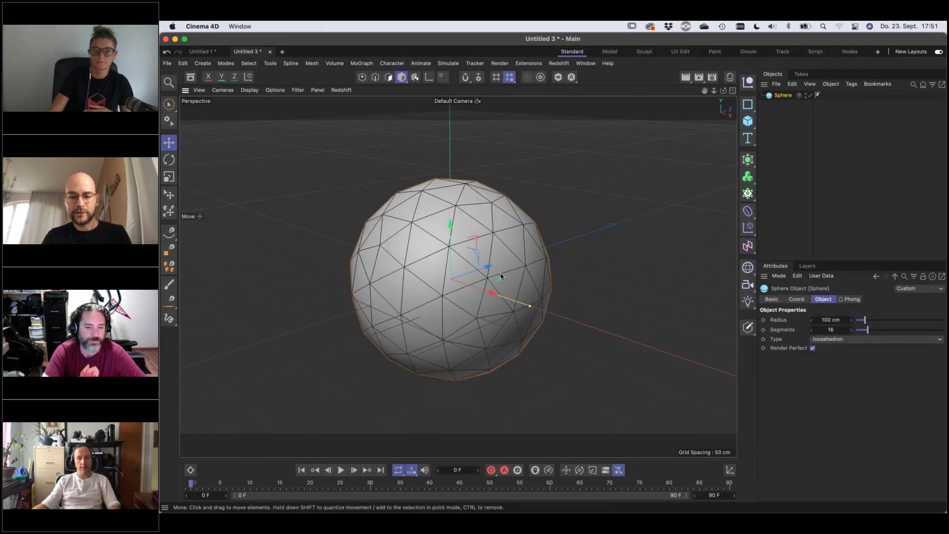
{"action": "left_click", "coordinate": [246, 90]}
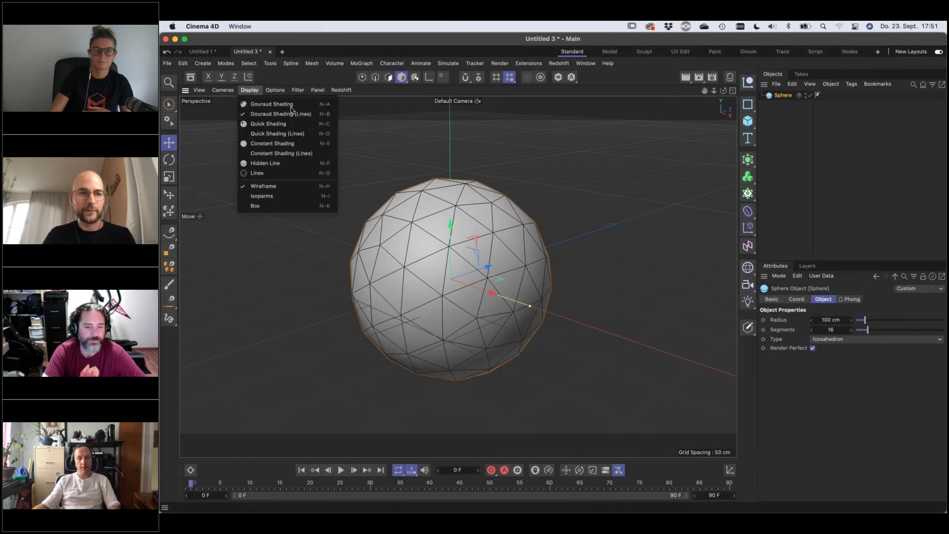
{"action": "left_click", "coordinate": [326, 115]}
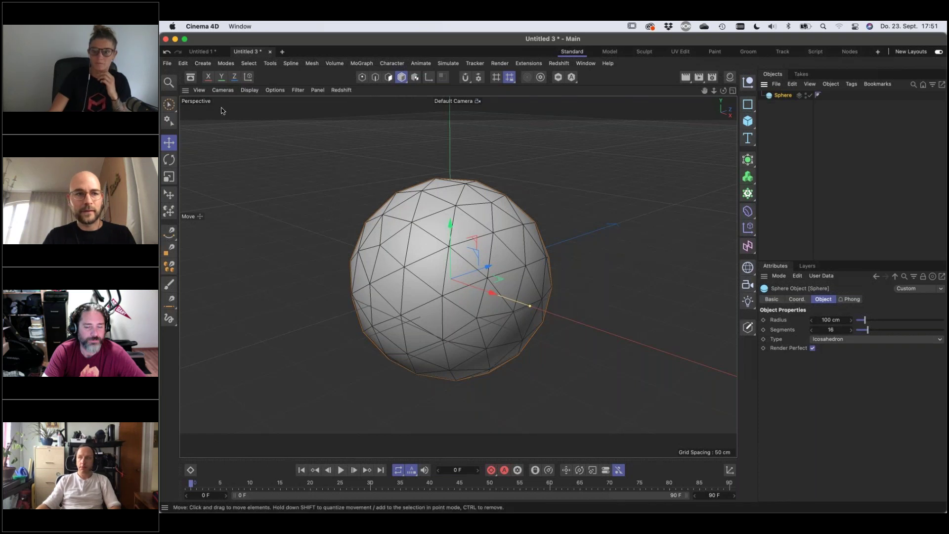
- Bring up the Geometry Selection operators in the Asset Browser, clearing the old search, and show them as a compact small-icon list
{"action": "left_click", "coordinate": [190, 78]}
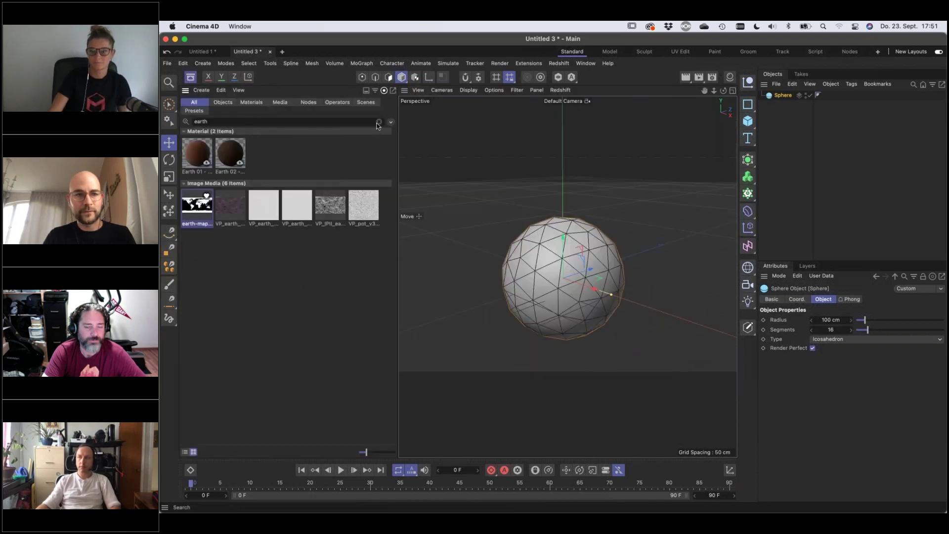
{"action": "left_click", "coordinate": [378, 121]}
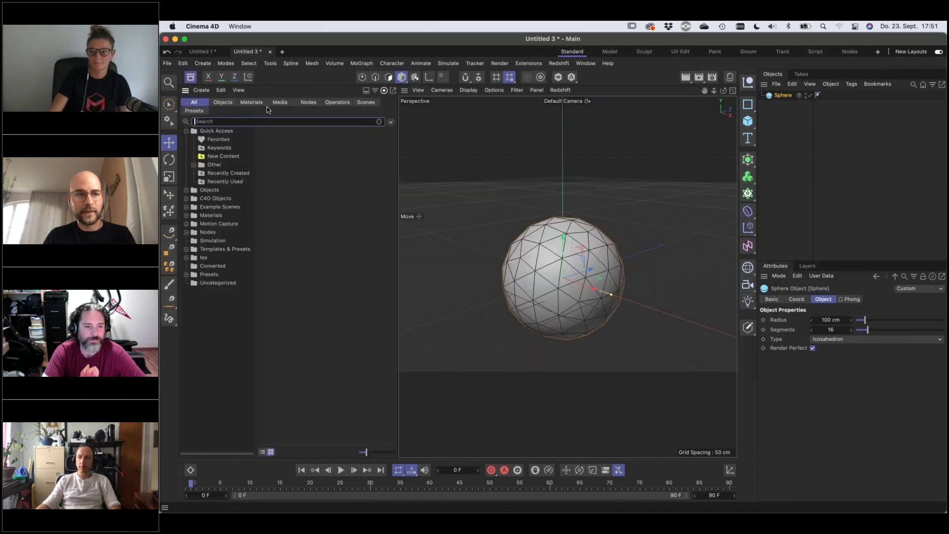
{"action": "left_click", "coordinate": [337, 103]}
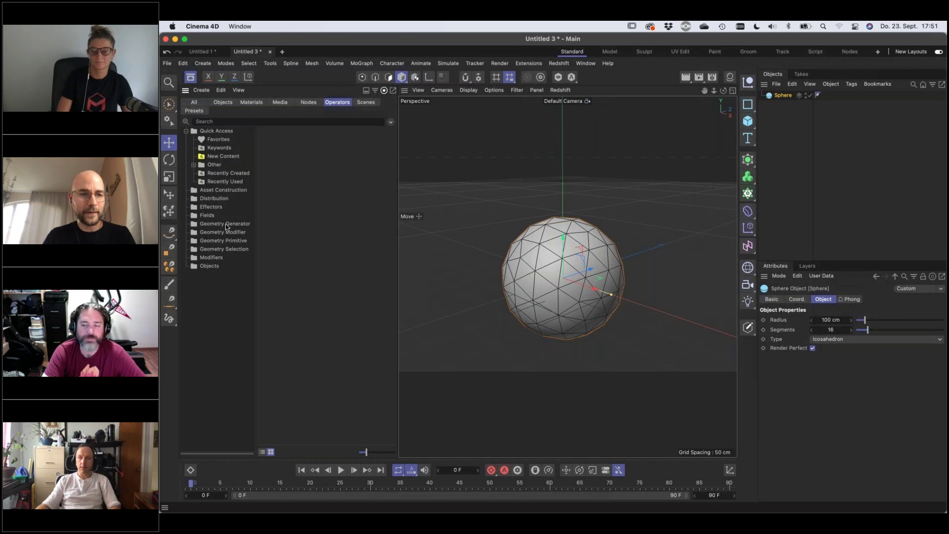
{"action": "left_click", "coordinate": [234, 248]}
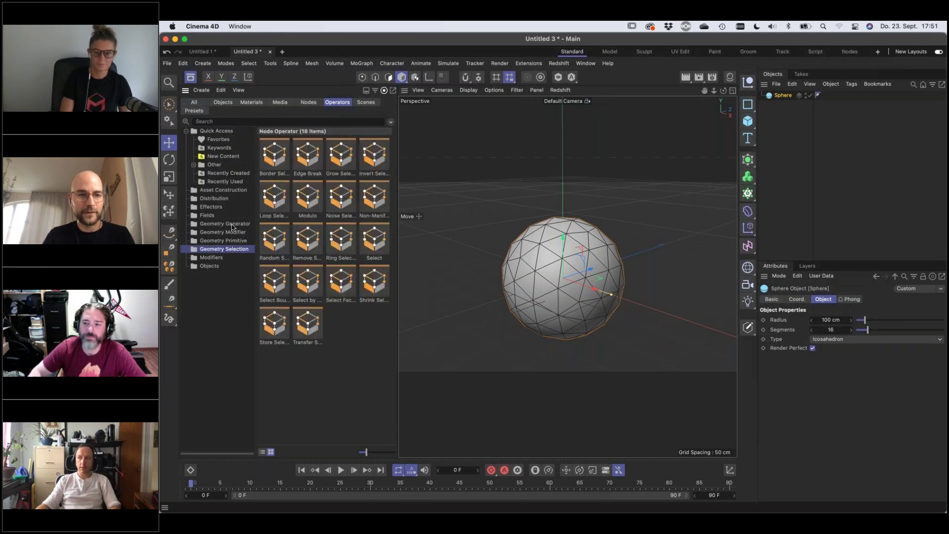
{"action": "left_click", "coordinate": [231, 225]}
{"action": "left_click", "coordinate": [236, 233]}
{"action": "left_click", "coordinate": [245, 250]}
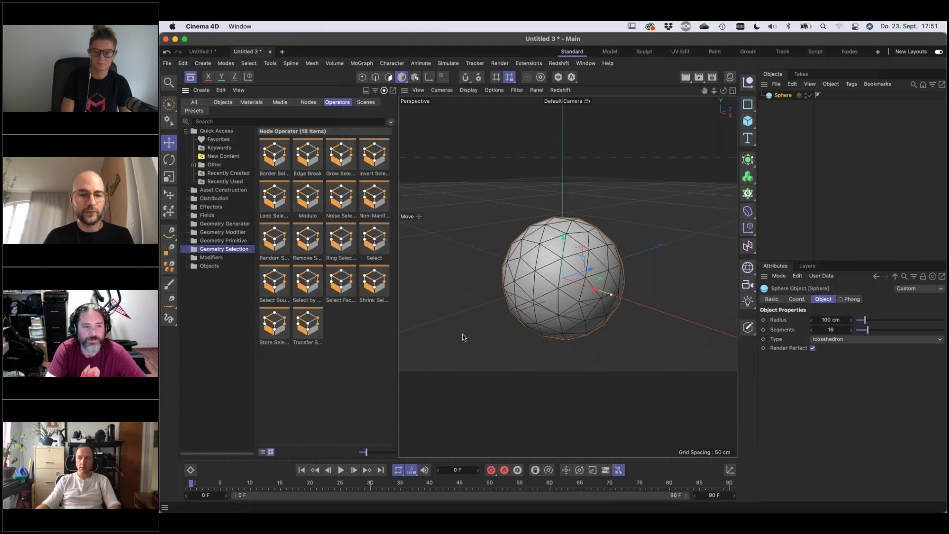
{"action": "left_click", "coordinate": [262, 453]}
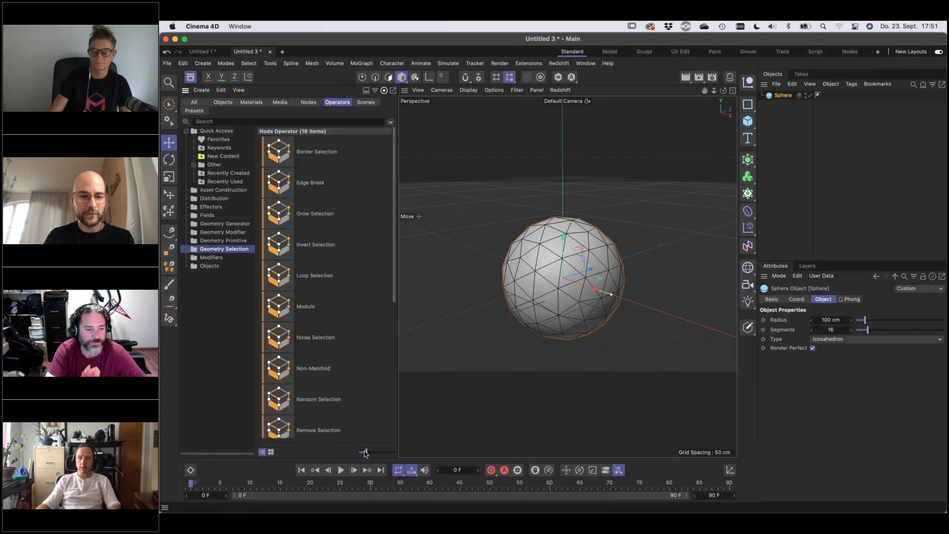
{"action": "left_click_drag", "start_coordinate": [362, 453], "coordinate": [348, 454]}
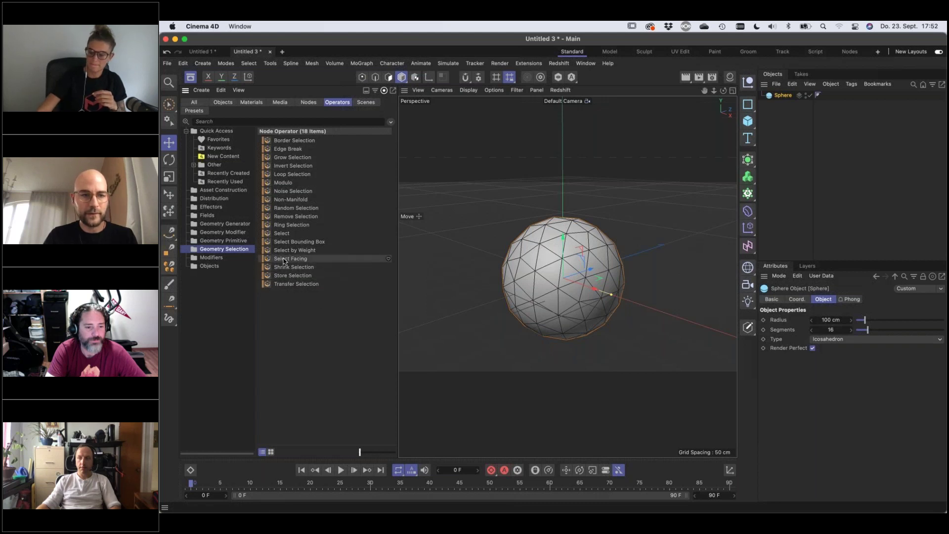
- Add a Select Facing operator with +Y orientation under the sphere, followed by an Inset operator
{"action": "left_click_drag", "start_coordinate": [277, 262], "coordinate": [779, 98]}
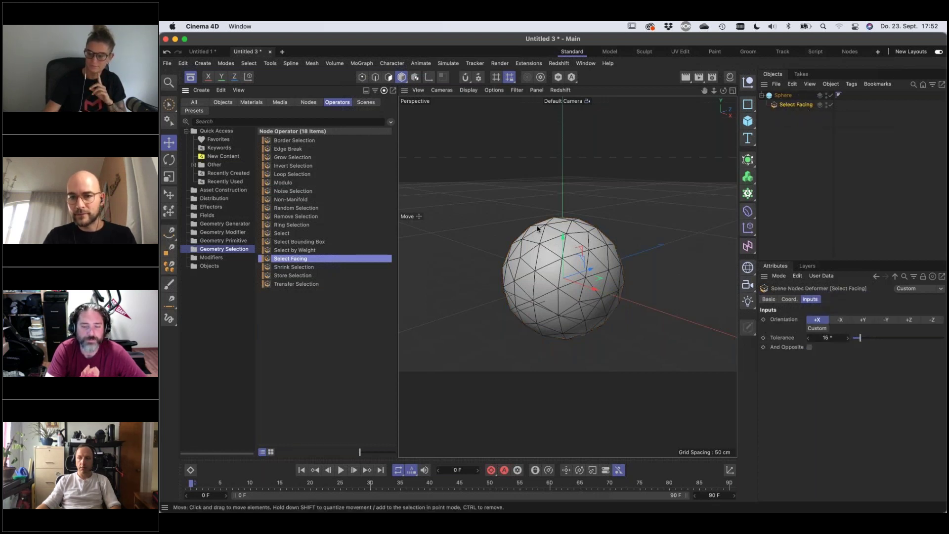
{"action": "left_click", "coordinate": [863, 321]}
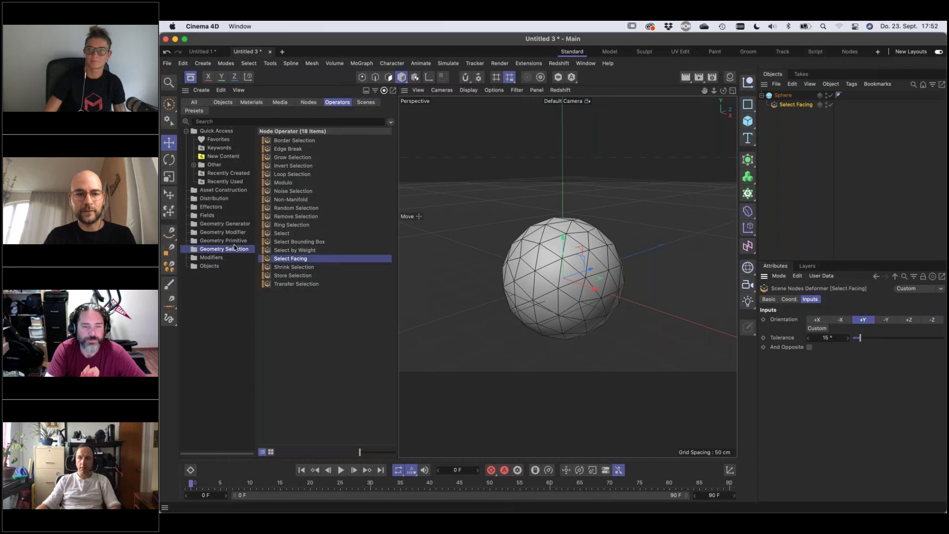
{"action": "left_click", "coordinate": [231, 232]}
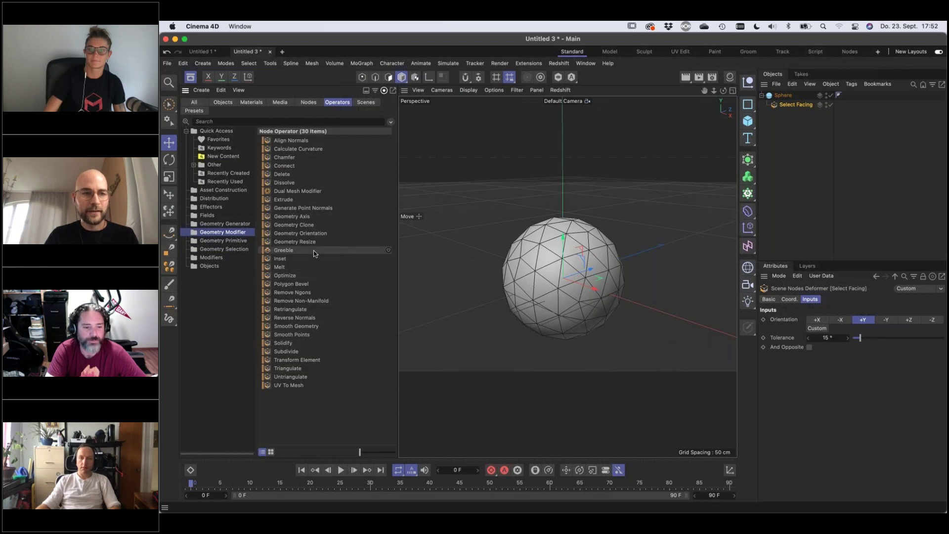
{"action": "left_click_drag", "start_coordinate": [292, 258], "coordinate": [795, 112]}
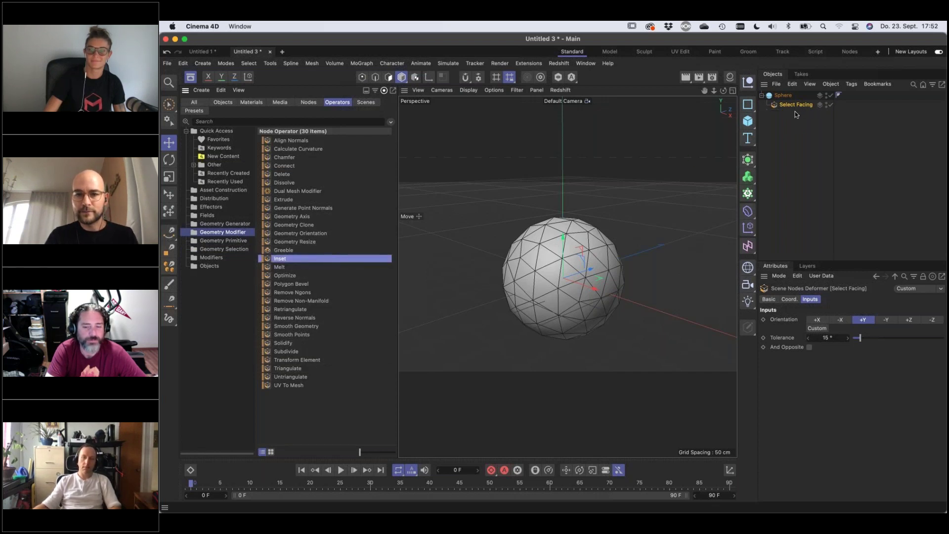
- Set the Select Facing operator's tolerance to 51° so the inset covers more of the sphere's upper polygons
{"action": "left_click_drag", "start_coordinate": [591, 267], "coordinate": [607, 305], "text": "alt"}
{"action": "scroll", "coordinate": [563, 200], "scroll_direction": "up", "scroll_amount": 5}
{"action": "left_click_drag", "start_coordinate": [558, 211], "coordinate": [562, 183], "text": "alt"}
{"action": "left_click", "coordinate": [796, 104]}
{"action": "mouse_move", "coordinate": [869, 339]}
{"action": "left_mouse_down"}
{"action": "mouse_move", "coordinate": [892, 339]}
{"action": "mouse_move", "coordinate": [869, 340]}
{"action": "mouse_move", "coordinate": [878, 340]}
{"action": "left_mouse_up"}
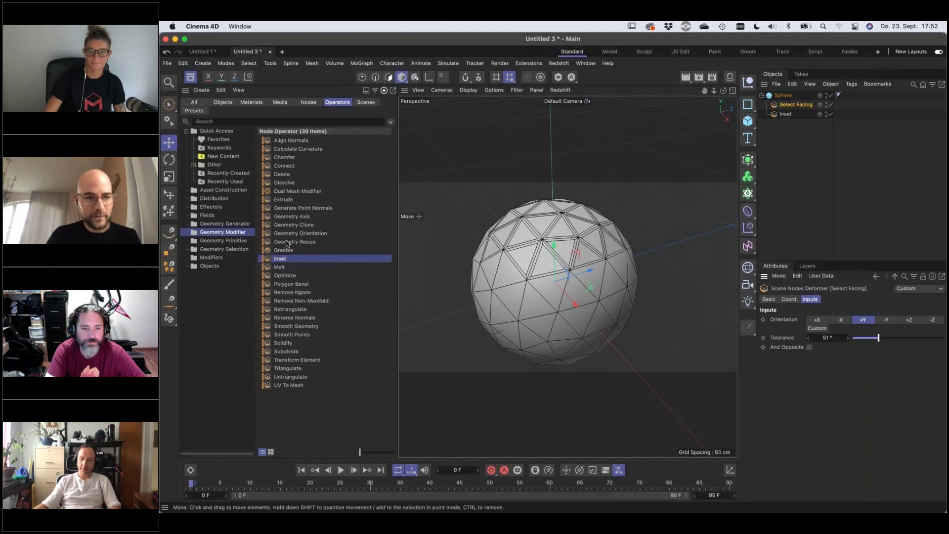
- Add an Extrude operator below Inset in the sphere's operator stack
{"action": "left_click", "coordinate": [284, 202]}
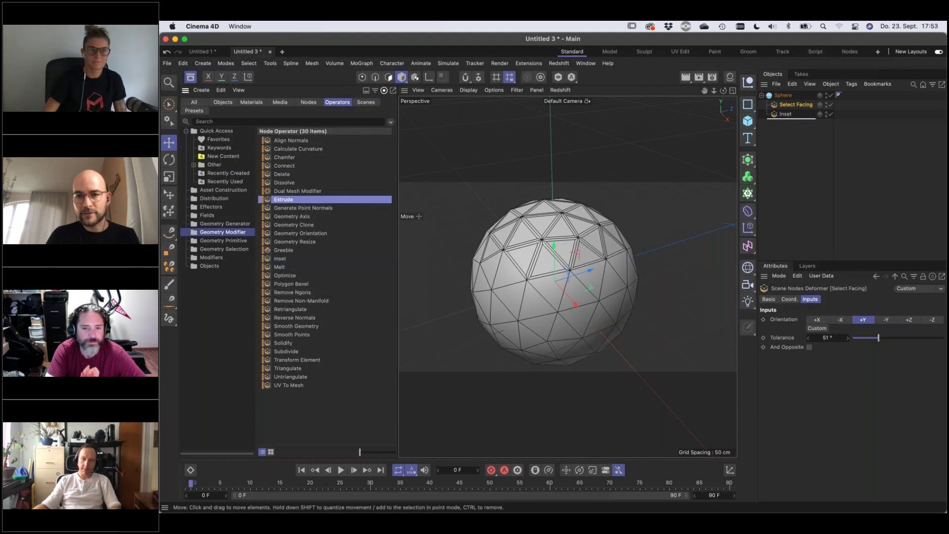
{"action": "left_click_drag", "start_coordinate": [787, 127], "coordinate": [787, 127]}
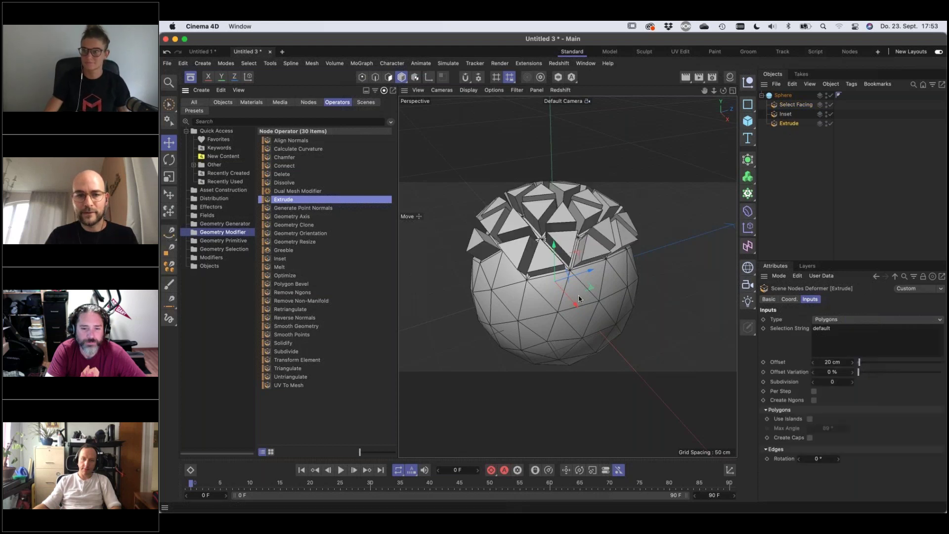
{"action": "mouse_move", "coordinate": [585, 293]}
{"action": "left_mouse_down", "text": "alt"}
{"action": "mouse_move", "coordinate": [634, 238]}
{"action": "mouse_move", "coordinate": [600, 287]}
{"action": "left_mouse_up", "text": "alt"}
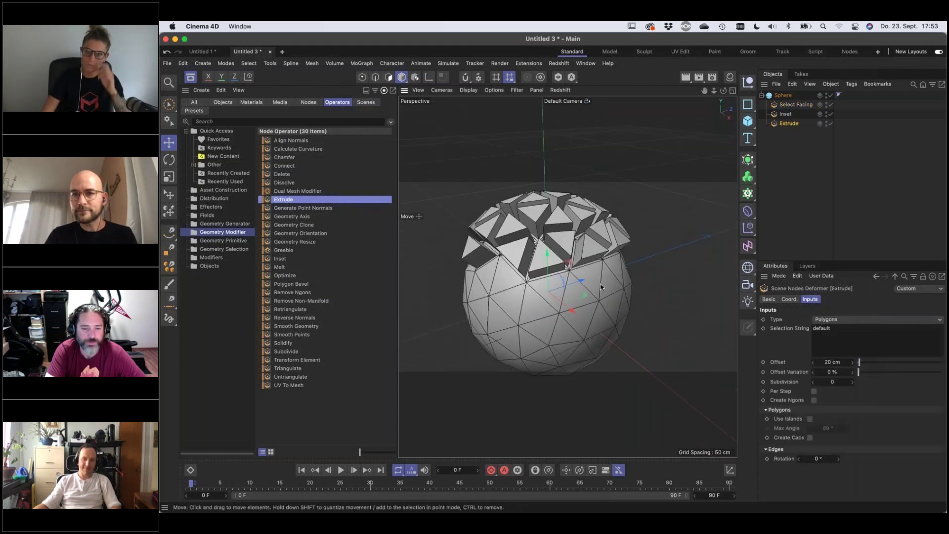
- Reduce the Select Facing operator's tolerance to 39°
{"action": "left_click", "coordinate": [784, 96]}
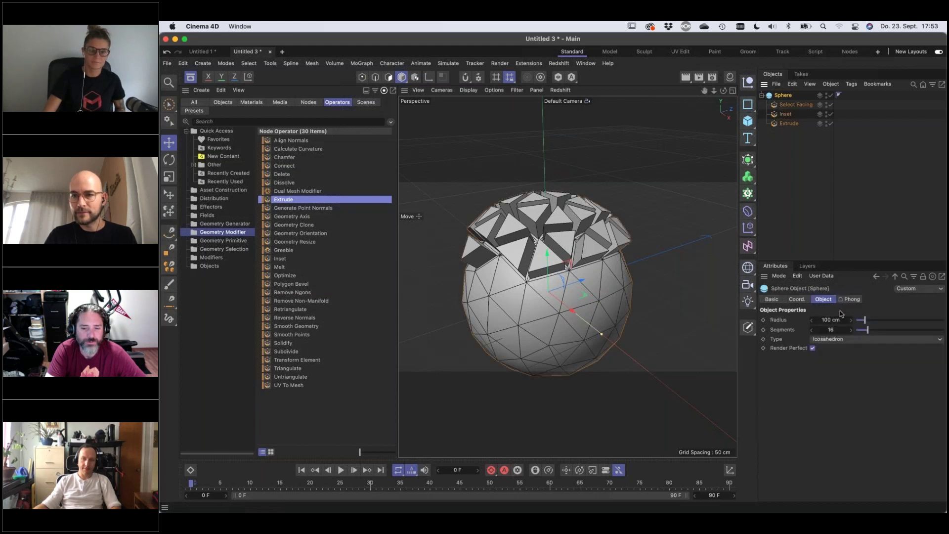
{"action": "left_click", "coordinate": [795, 104]}
{"action": "mouse_move", "coordinate": [870, 341]}
{"action": "left_mouse_down"}
{"action": "mouse_move", "coordinate": [911, 339]}
{"action": "mouse_move", "coordinate": [866, 346]}
{"action": "left_mouse_up"}
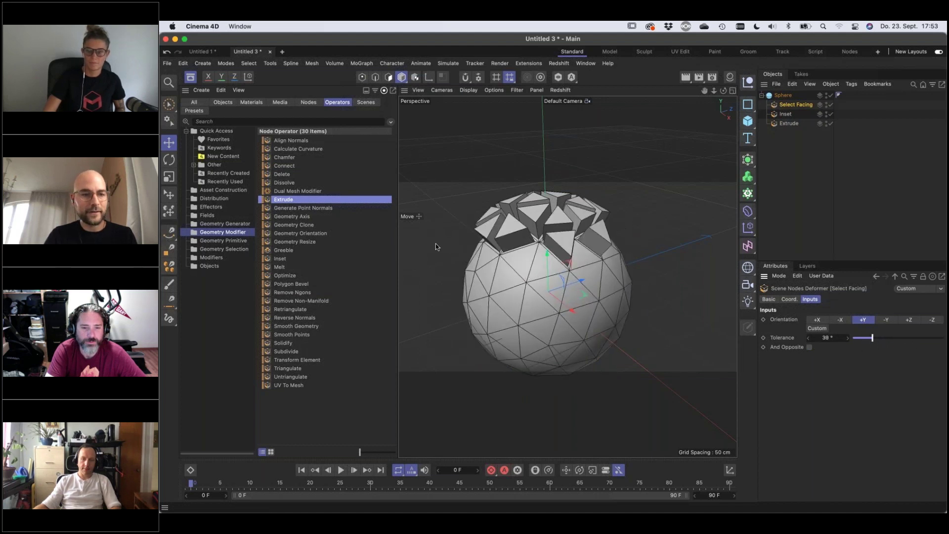
- Insert a Random Selection operator and a Select operator between Select Facing and Inset in the sphere's stack
{"action": "left_click", "coordinate": [232, 249]}
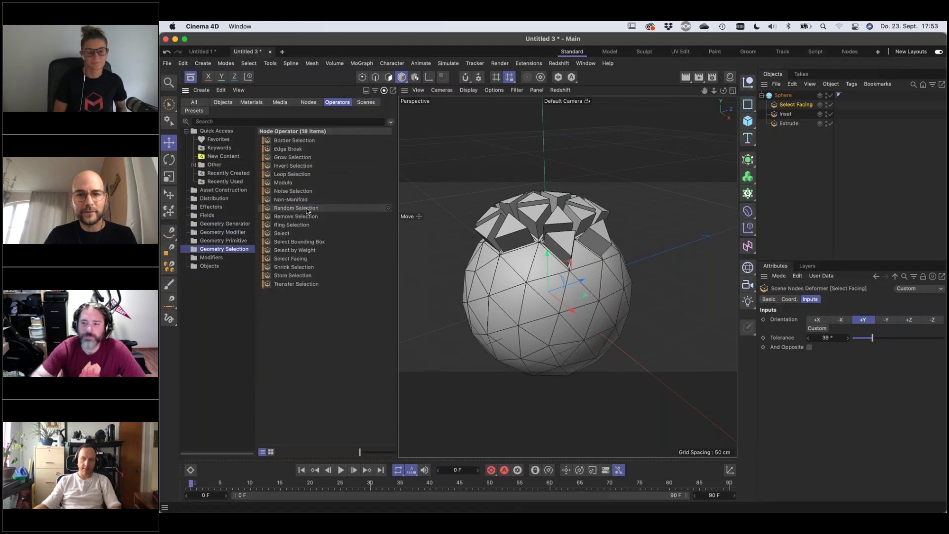
{"action": "left_click_drag", "start_coordinate": [306, 210], "coordinate": [804, 111]}
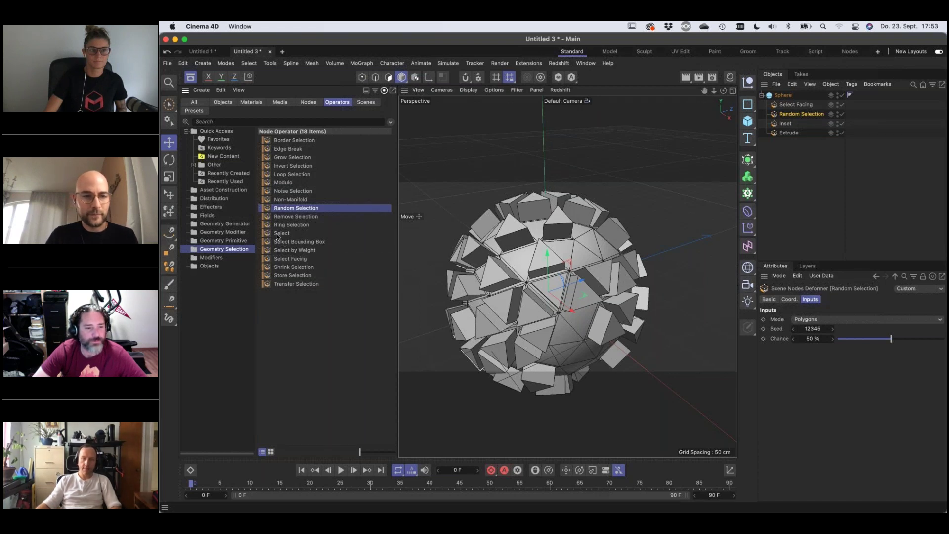
{"action": "left_click_drag", "start_coordinate": [281, 232], "coordinate": [285, 237]}
{"action": "left_click_drag", "start_coordinate": [376, 238], "coordinate": [784, 124]}
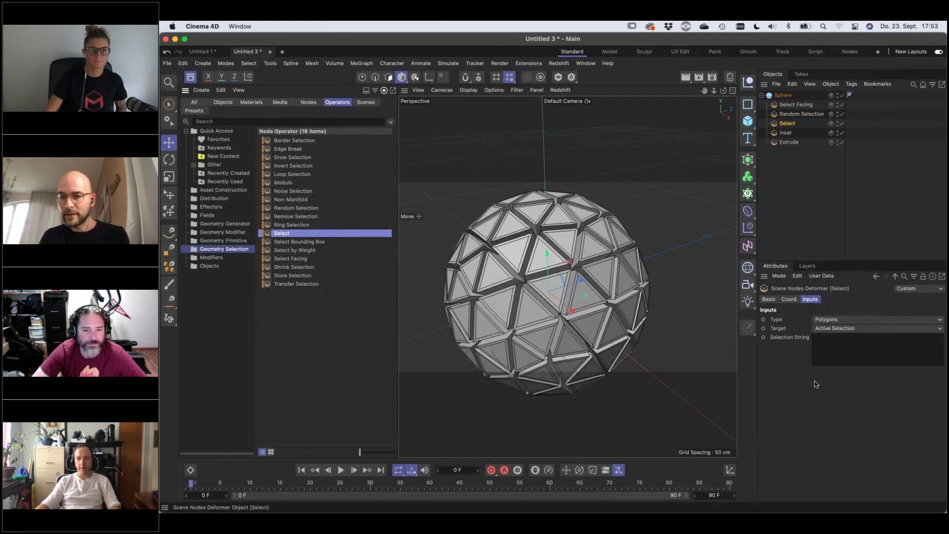
{"action": "left_click", "coordinate": [829, 340]}
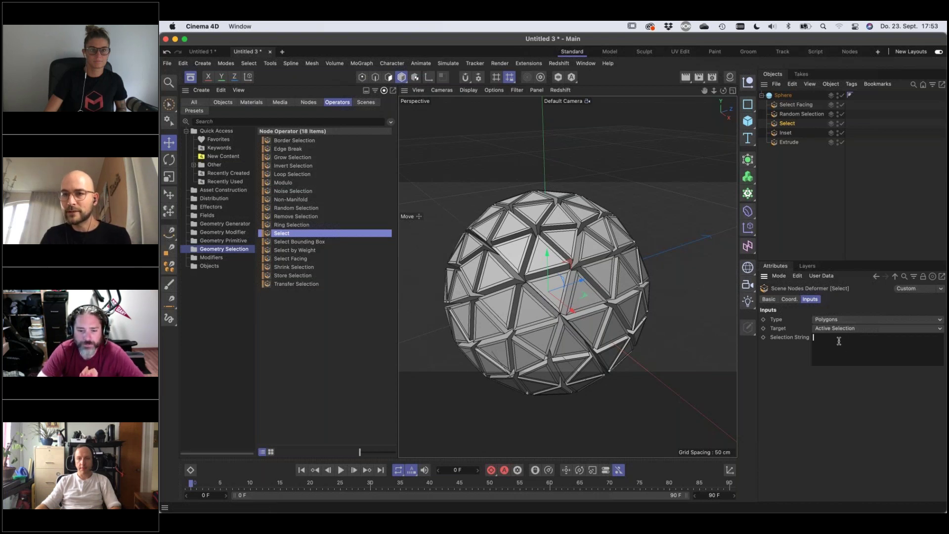
- Add a Store Selection operator directly below Select Facing, name its selection y and set its selection string to default
{"action": "left_click", "coordinate": [797, 105]}
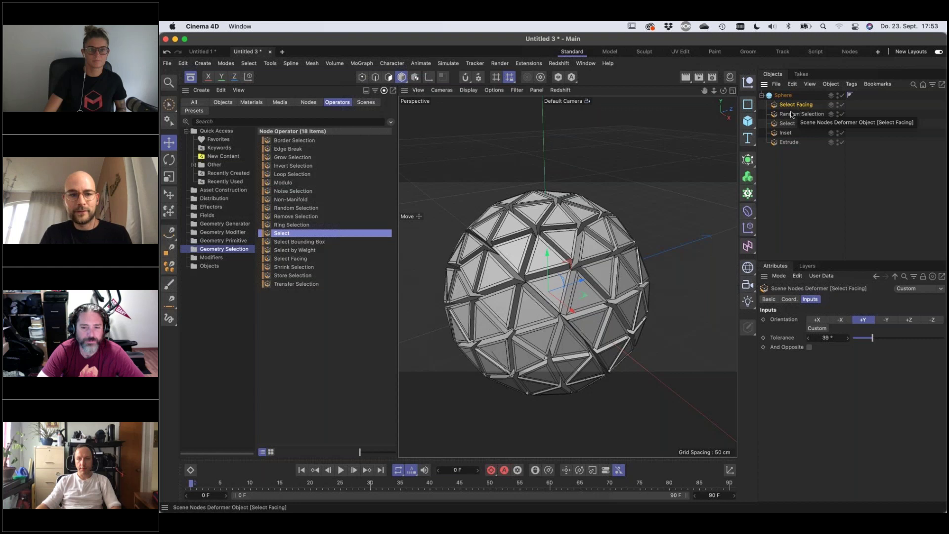
{"action": "left_click", "coordinate": [293, 275]}
{"action": "mouse_move", "coordinate": [785, 119]}
{"action": "left_mouse_down"}
{"action": "mouse_move", "coordinate": [796, 108]}
{"action": "mouse_move", "coordinate": [780, 109]}
{"action": "left_mouse_up"}
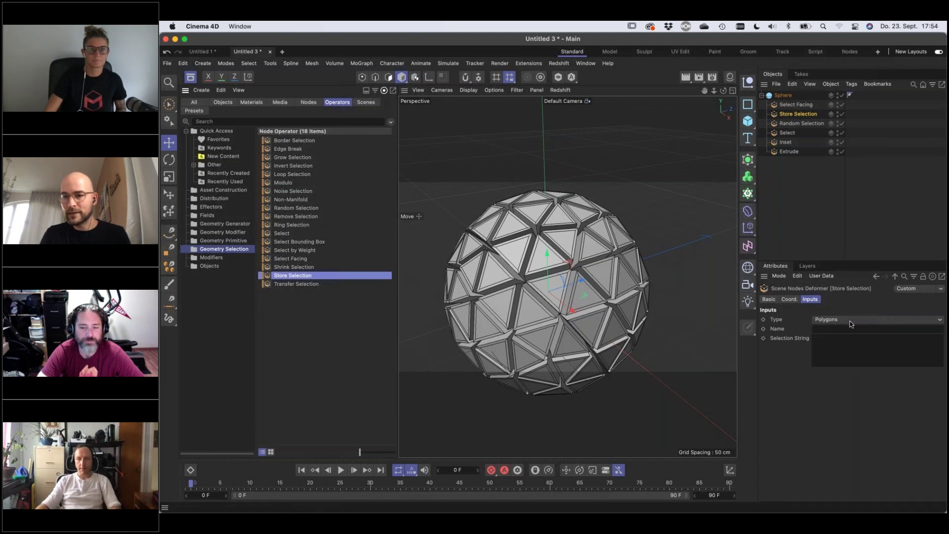
{"action": "left_click", "coordinate": [829, 329]}
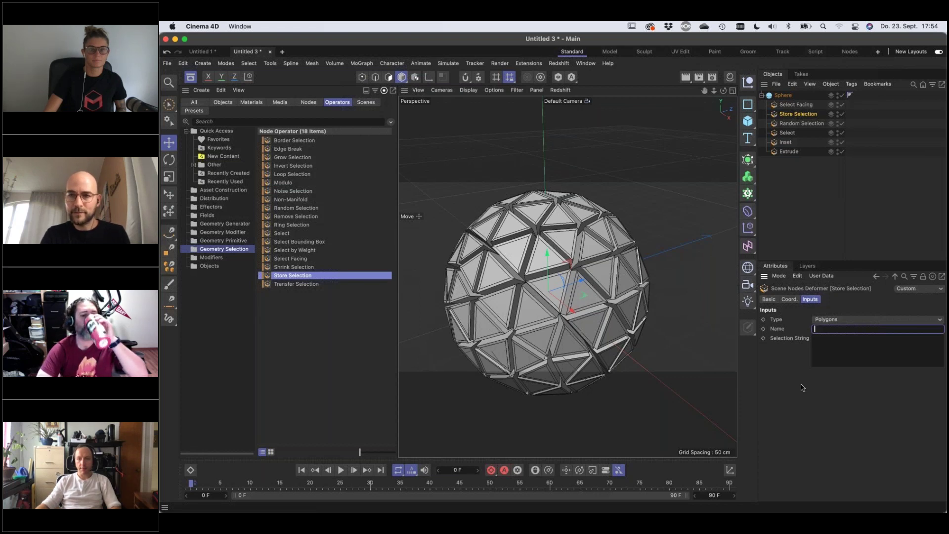
{"action": "type", "text": "fac"}
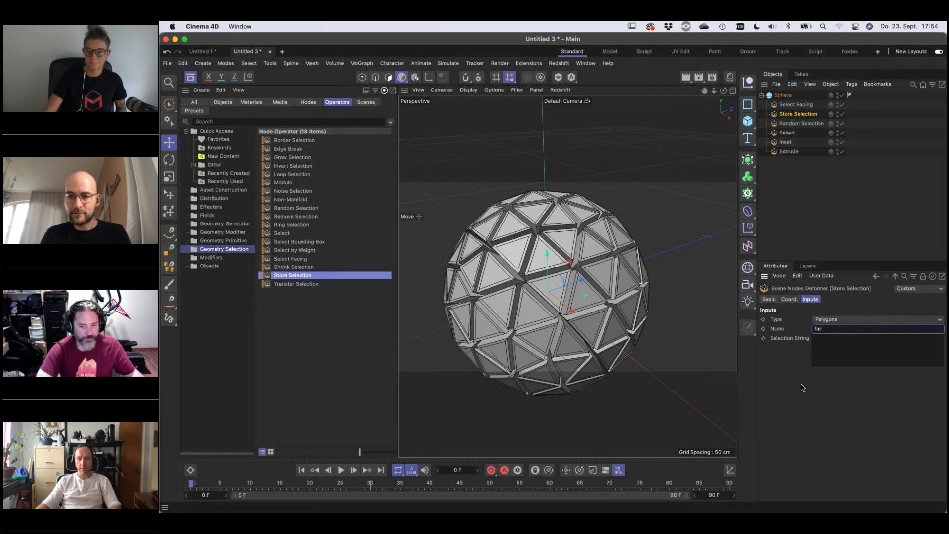
{"action": "type", "text": "y"}
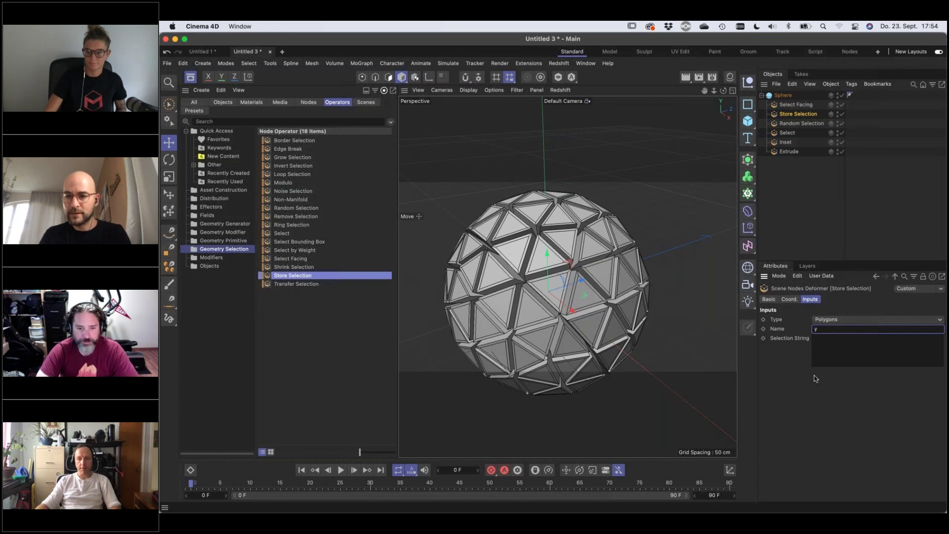
{"action": "key", "text": "Tab"}
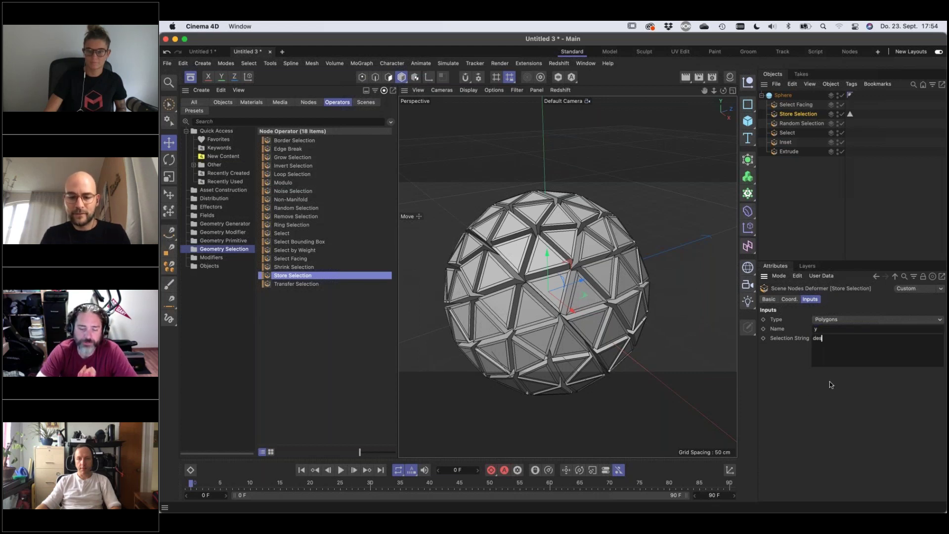
{"action": "key", "text": "Left"}
{"action": "key", "text": "Left"}
{"action": "key", "text": "Left"}
{"action": "key", "text": "Left"}
{"action": "key", "text": "Left"}
{"action": "key", "text": "BackSpace"}
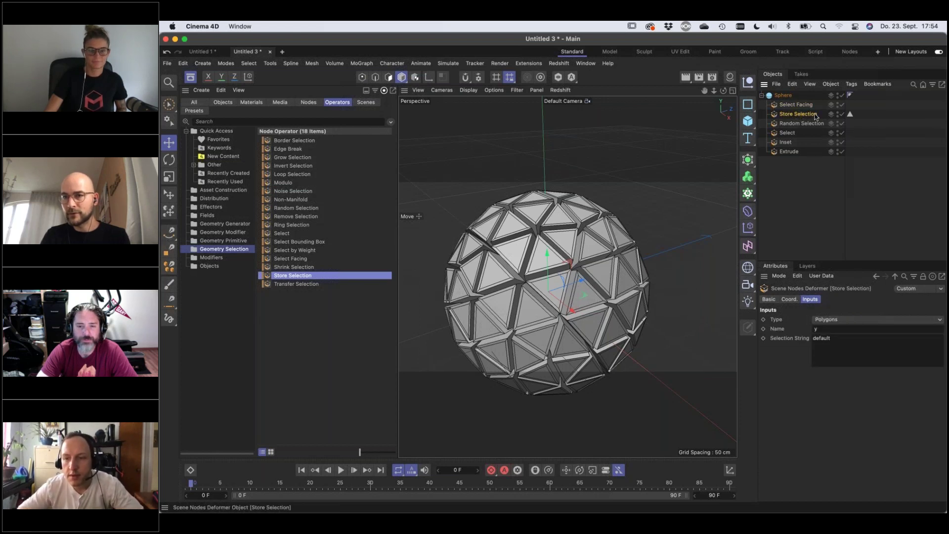
- Set the Select operator's selection string to default - "y" so the stored facing selection is subtracted from the random one
{"action": "left_click", "coordinate": [850, 115]}
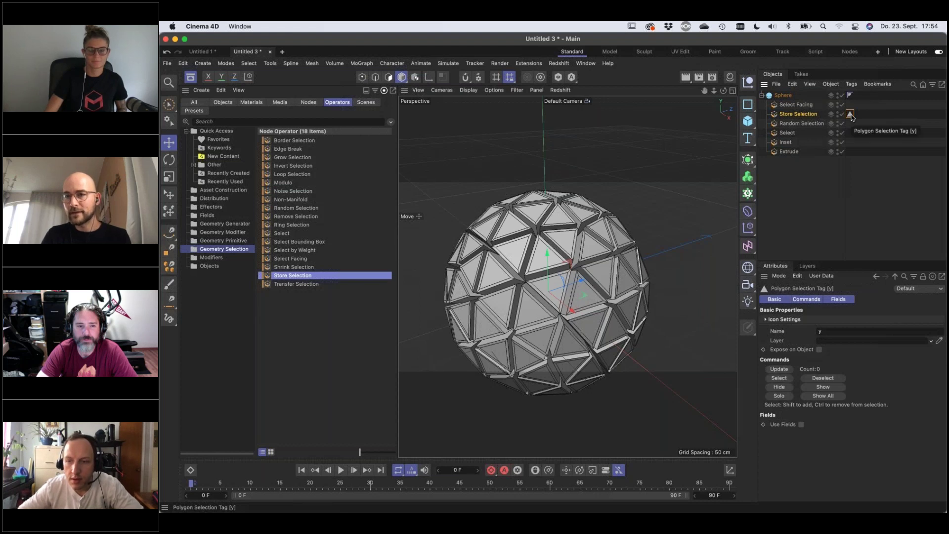
{"action": "left_click", "coordinate": [798, 123]}
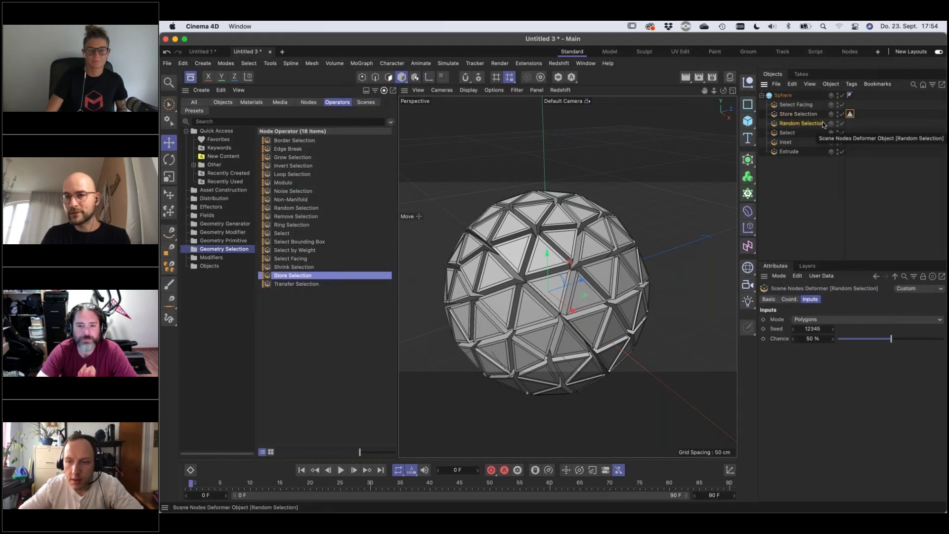
{"action": "left_click", "coordinate": [786, 132]}
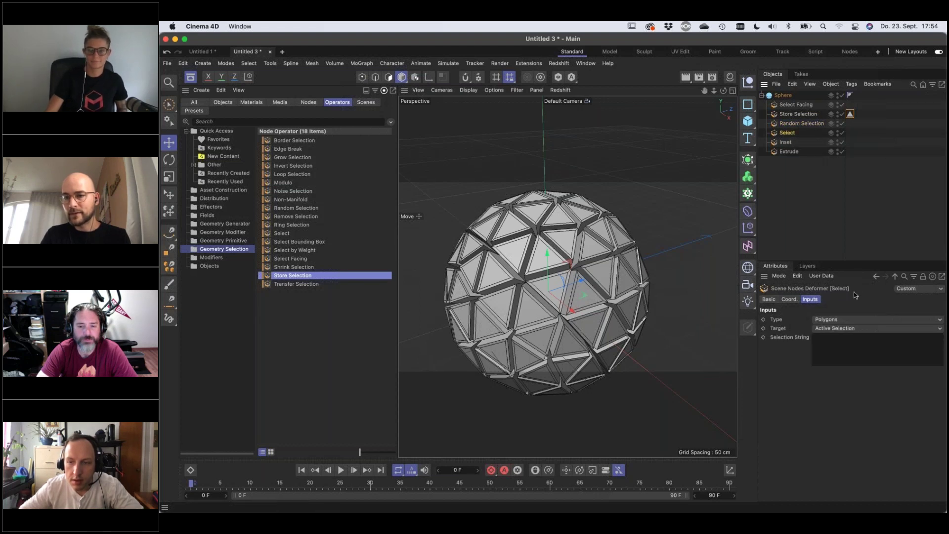
{"action": "left_click", "coordinate": [830, 339]}
{"action": "type", "text": "d"}
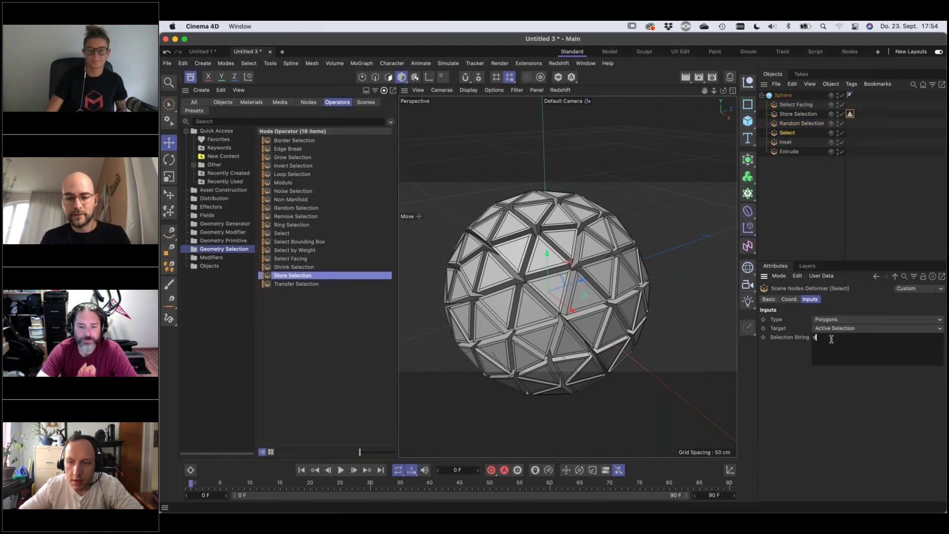
{"action": "type", "text": "efault"}
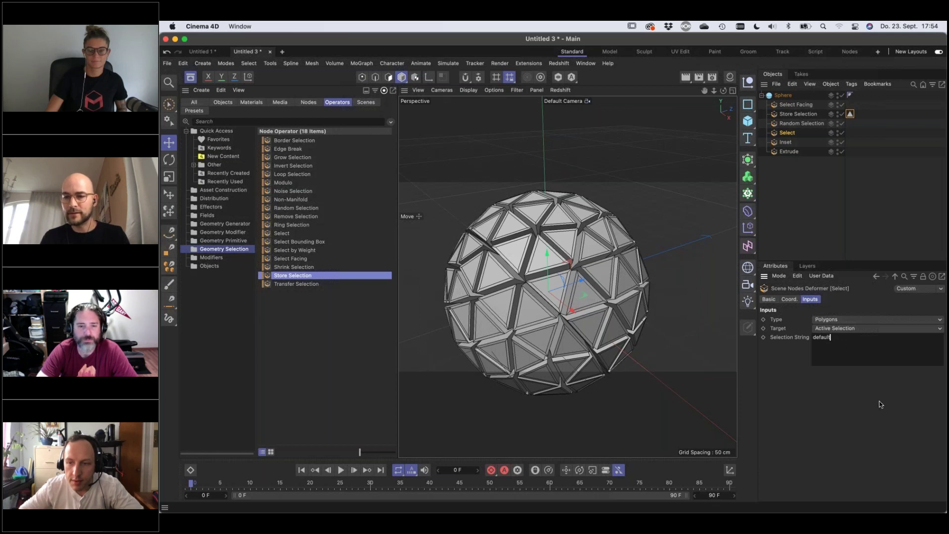
{"action": "type", "text": " -"}
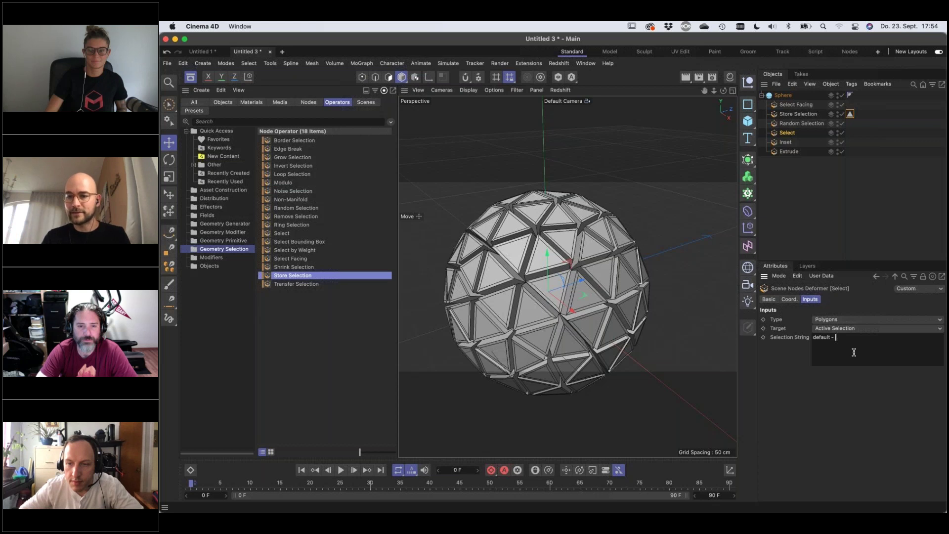
{"action": "type", "text": "\"y"}
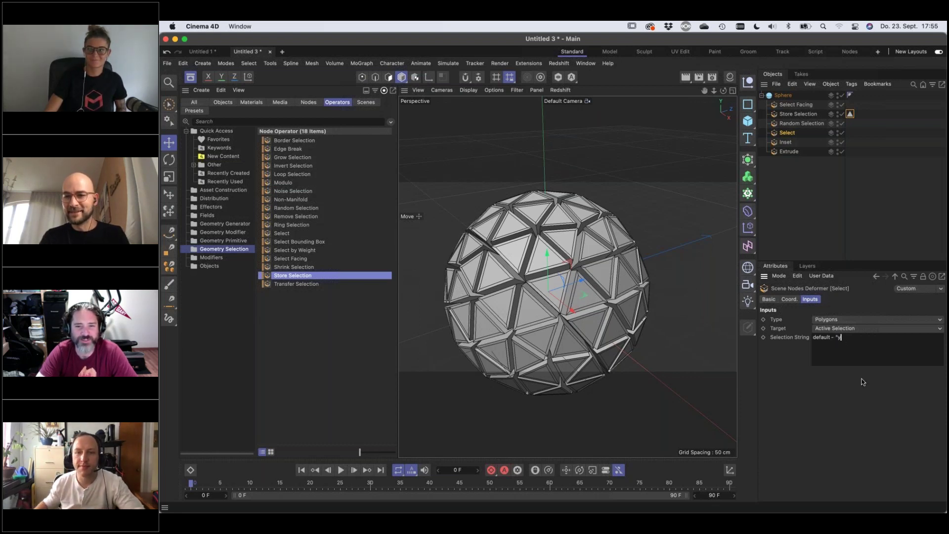
{"action": "type", "text": "\""}
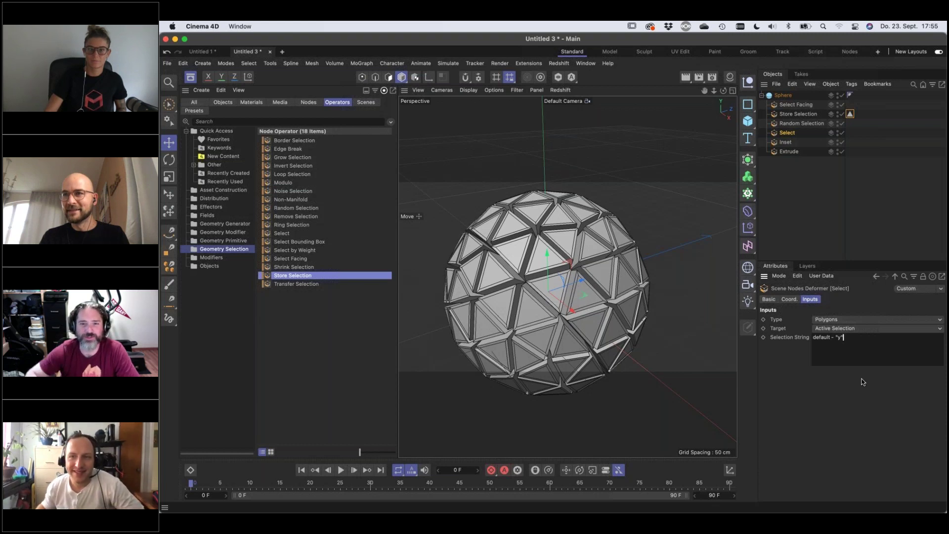
{"action": "double_click", "coordinate": [842, 338]}
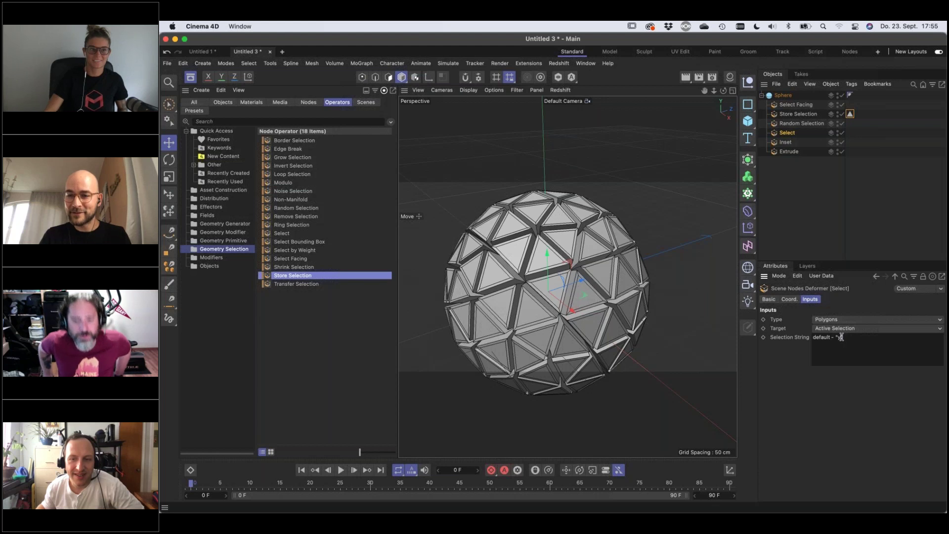
{"action": "left_click", "coordinate": [853, 383]}
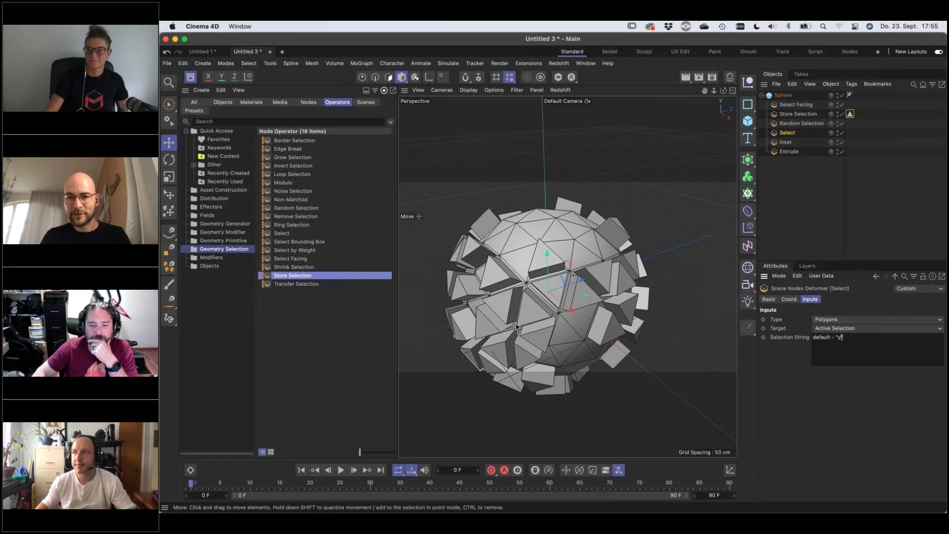
- Increase the Select Facing operator's tolerance to 47°
{"action": "left_click", "coordinate": [553, 226]}
{"action": "left_click_drag", "start_coordinate": [565, 253], "coordinate": [560, 282]}
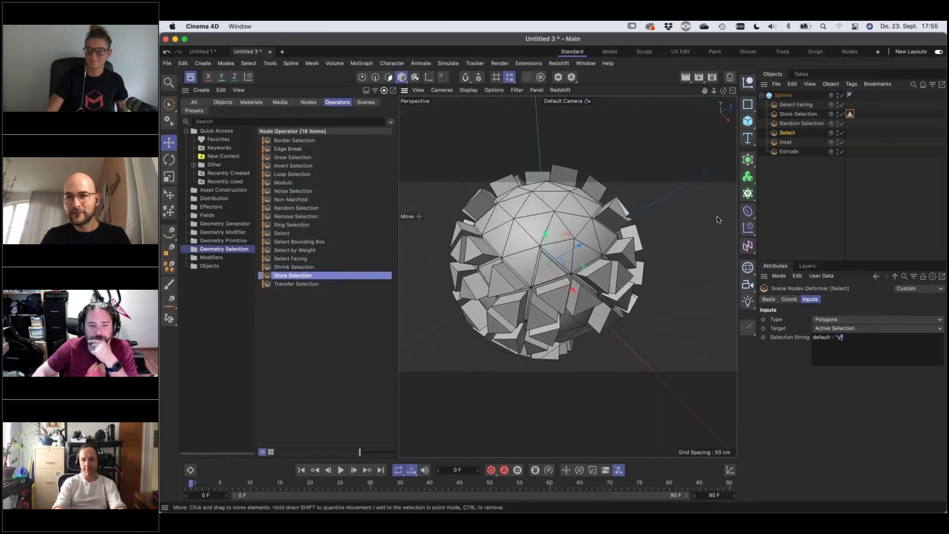
{"action": "left_click", "coordinate": [795, 104]}
{"action": "left_click_drag", "start_coordinate": [853, 338], "coordinate": [879, 343]}
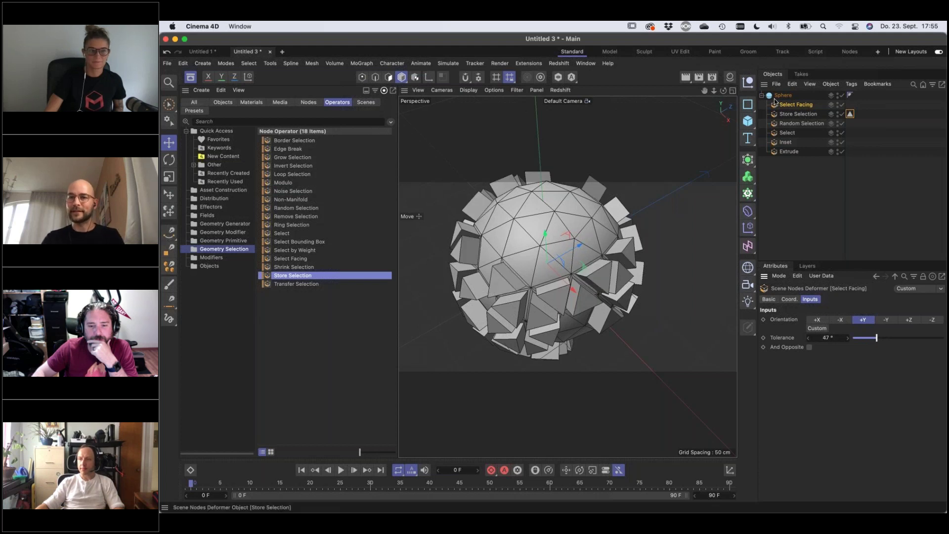
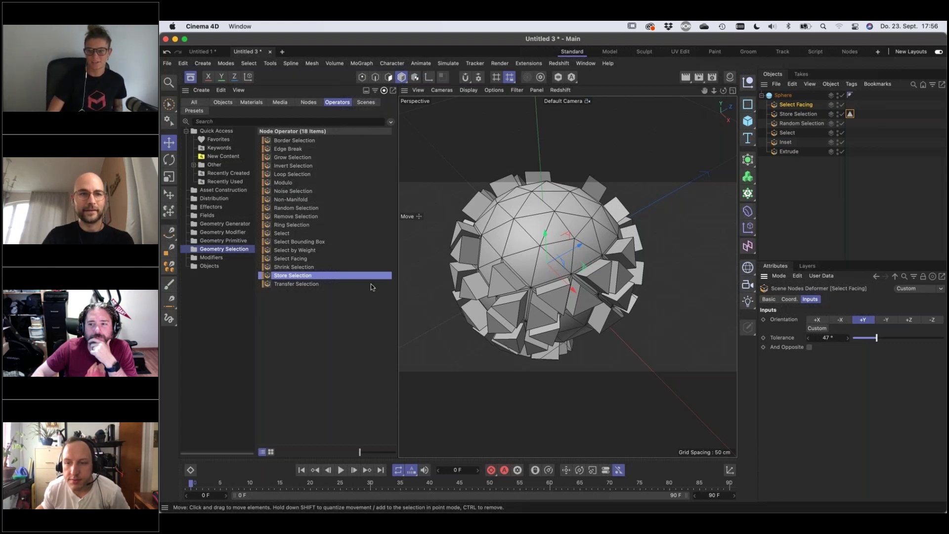
- Hide the Asset Browser, view the globe scene in Untitled 1 and return to the sphere in Untitled 3
{"action": "left_click", "coordinate": [190, 77]}
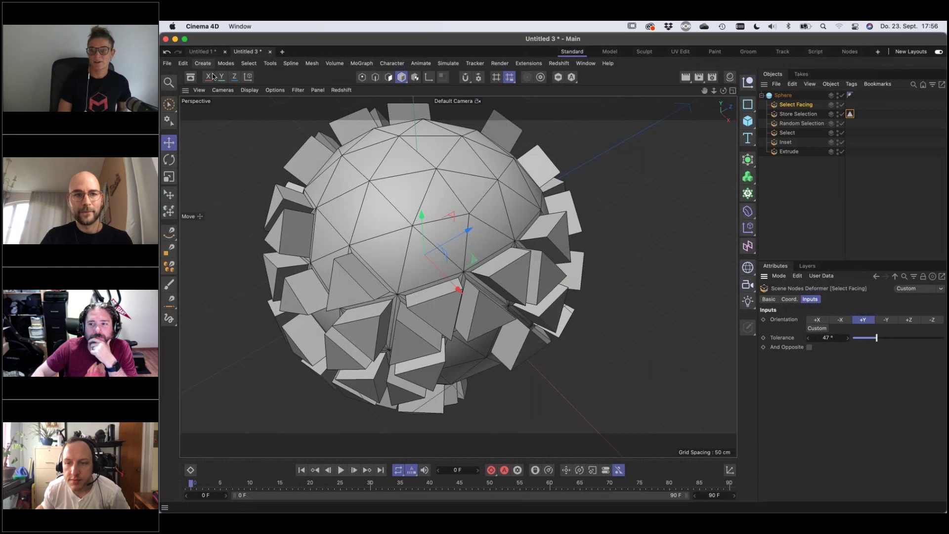
{"action": "left_click", "coordinate": [201, 51]}
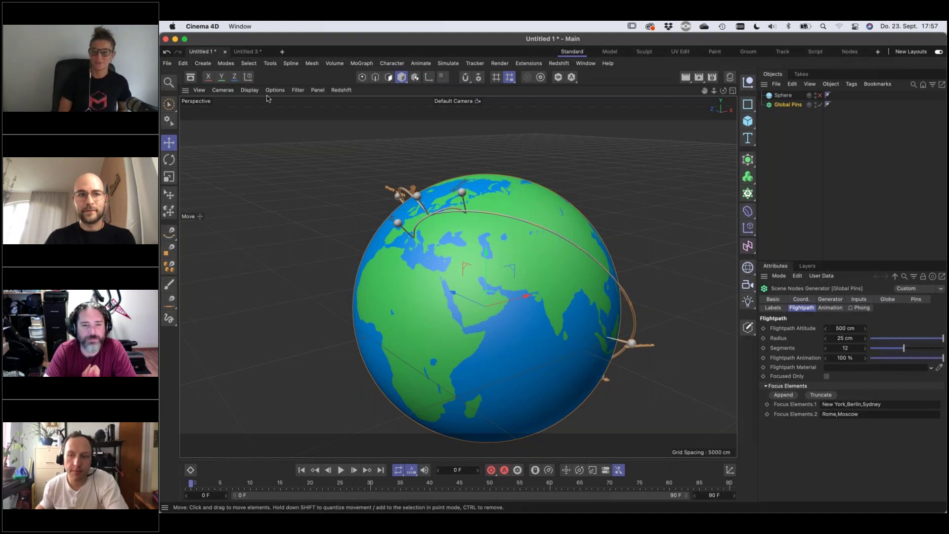
{"action": "left_click", "coordinate": [247, 51]}
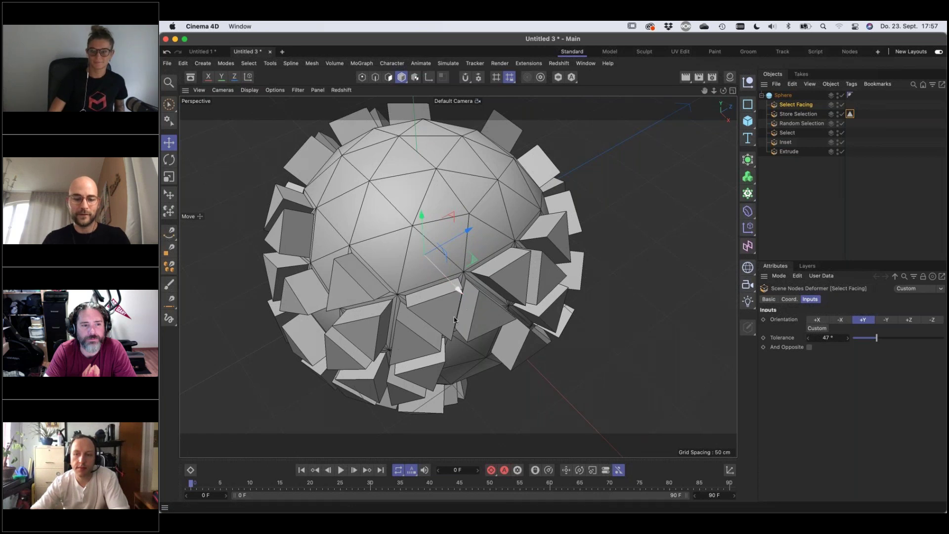
{"action": "left_click_drag", "start_coordinate": [415, 300], "coordinate": [487, 274]}
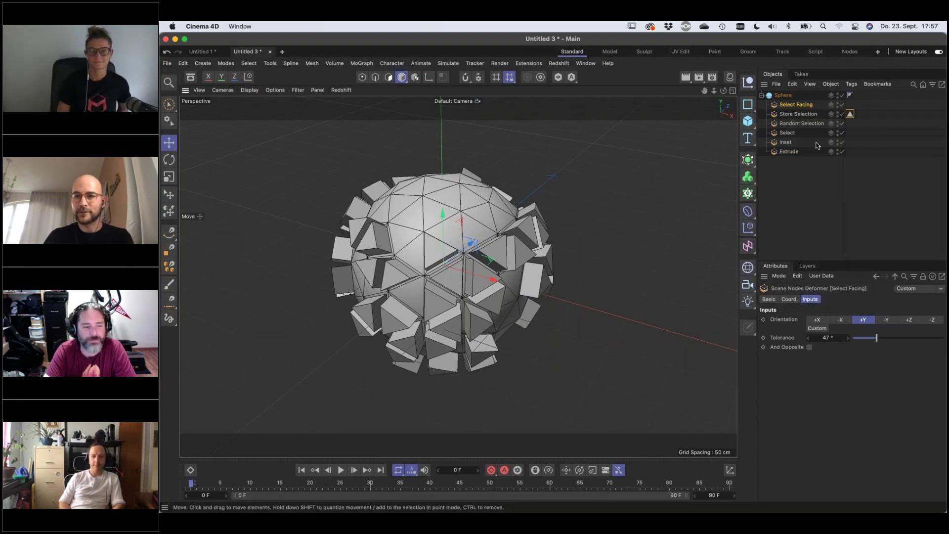
- Convert the sphere with its operator stack into a polygon copy using Current State to Object
{"action": "left_click", "coordinate": [781, 96]}
{"action": "right_click", "coordinate": [778, 95]}
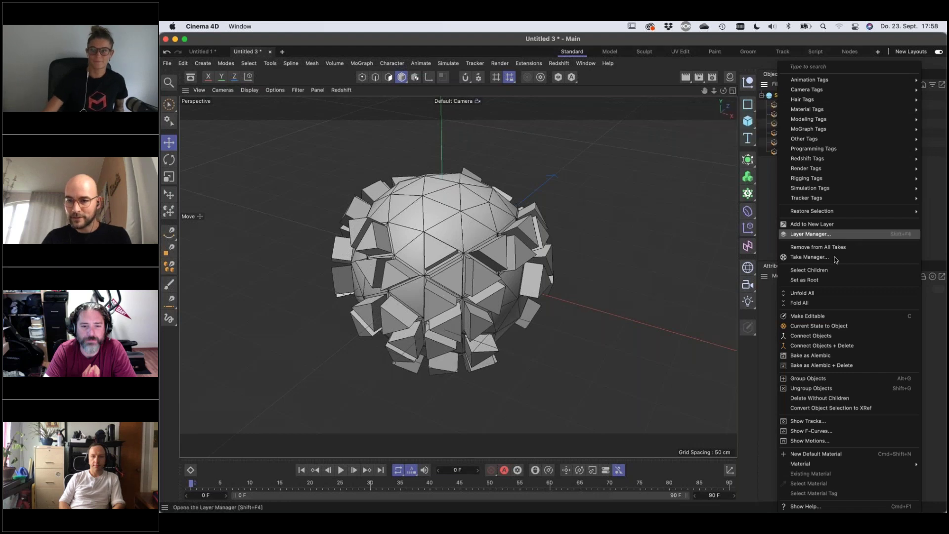
{"action": "left_click", "coordinate": [838, 327]}
- Delete the procedural sphere with its operators and the copied Store Selection null, keeping only the polygon sphere
{"action": "left_click", "coordinate": [761, 162]}
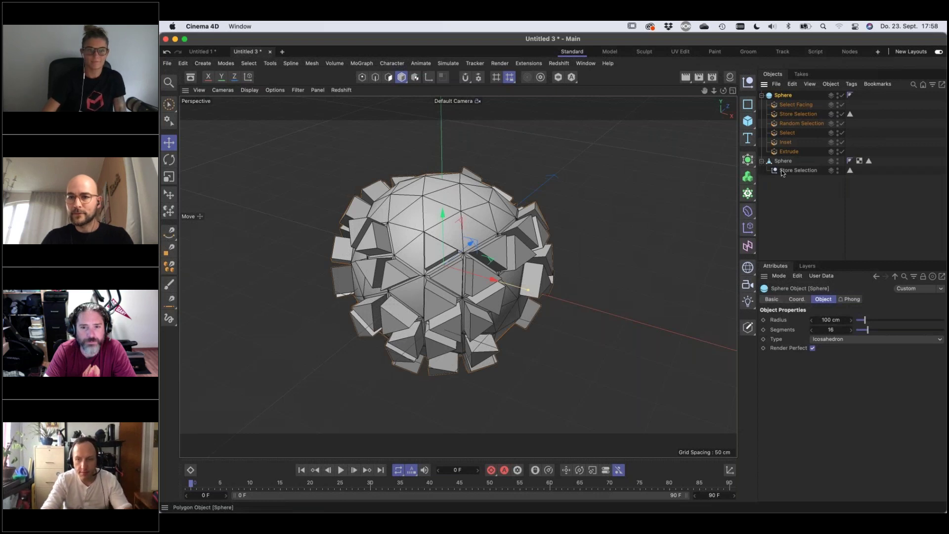
{"action": "key", "text": "Delete"}
{"action": "left_click", "coordinate": [789, 105]}
{"action": "key", "text": "Delete"}
{"action": "left_click", "coordinate": [782, 95]}
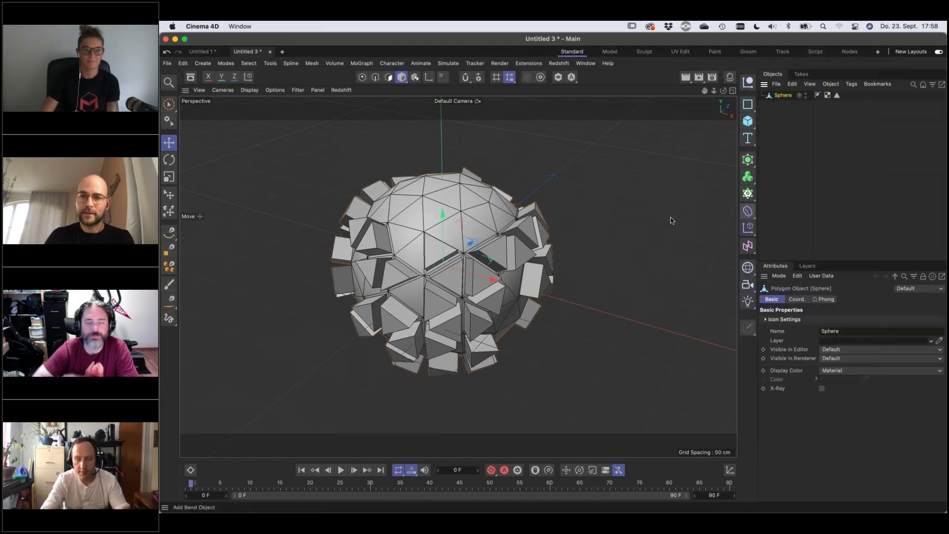
{"action": "left_click", "coordinate": [776, 153]}
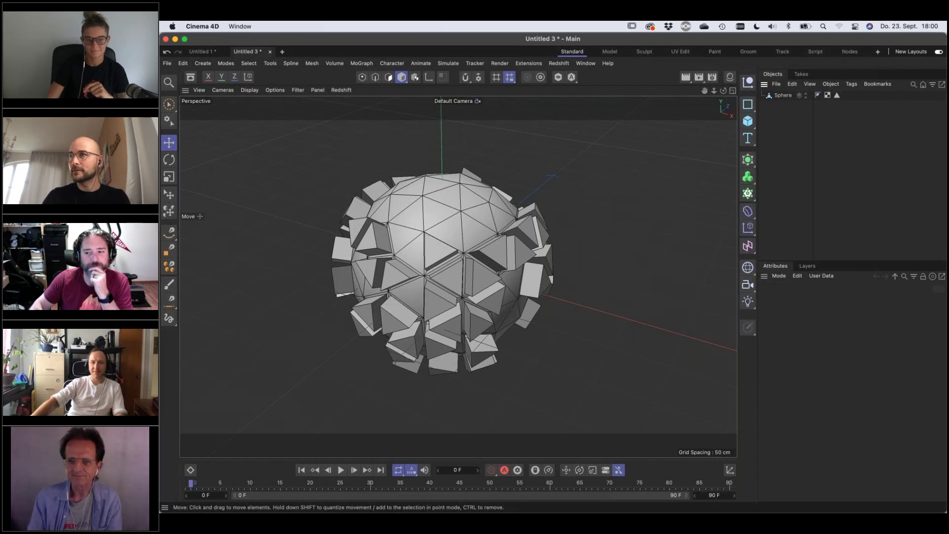
- Switch to Safari and look through the upcoming events on the Maxon Events page
{"action": "key", "text": "super+Tab"}
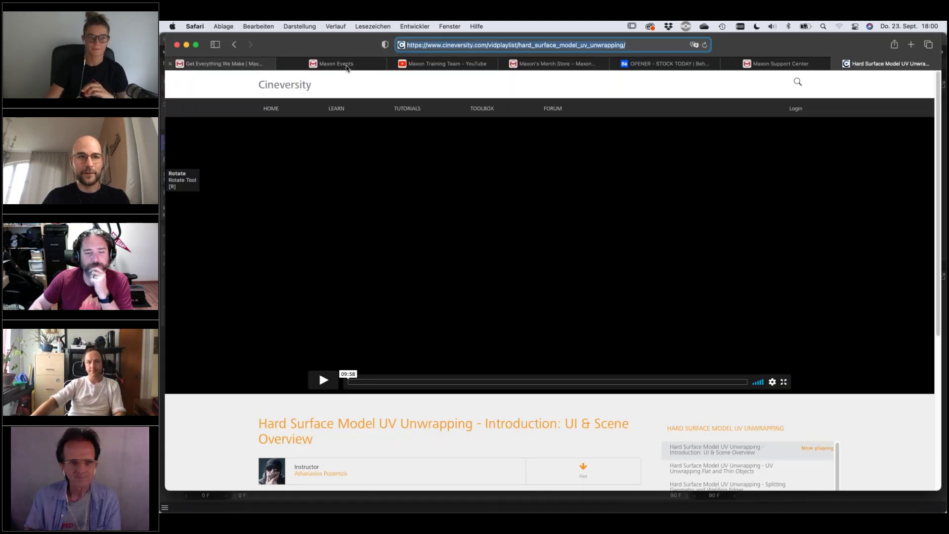
{"action": "left_click", "coordinate": [353, 65]}
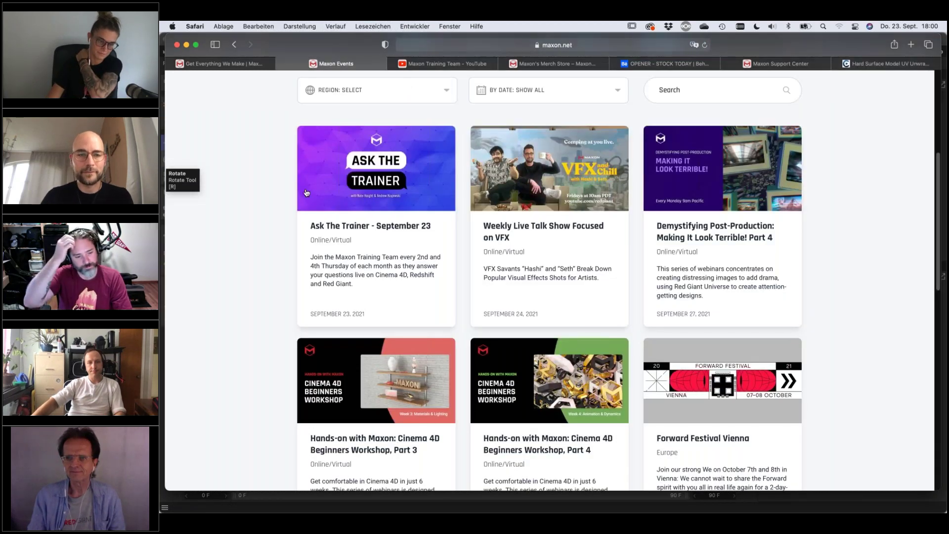
{"action": "scroll", "coordinate": [306, 193], "scroll_direction": "up", "scroll_amount": 5}
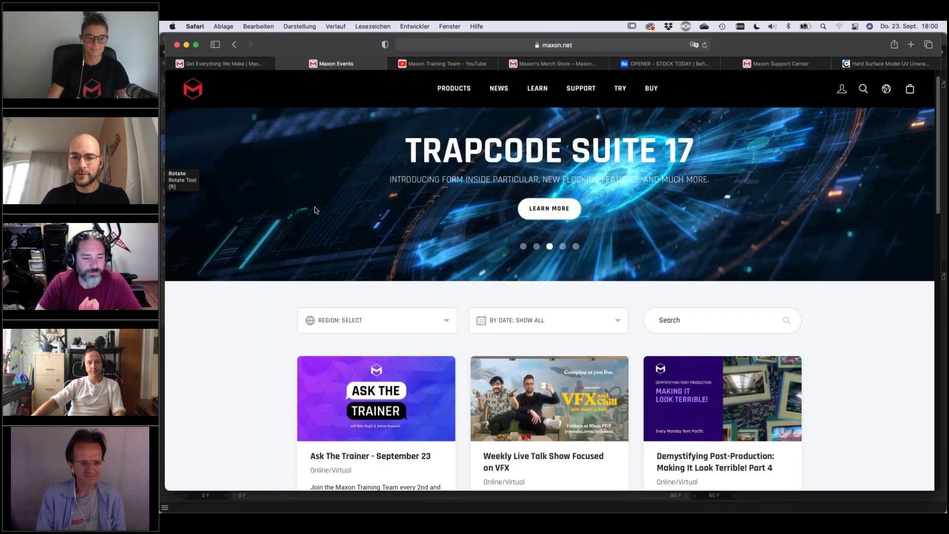
{"action": "scroll", "coordinate": [316, 209], "scroll_direction": "down", "scroll_amount": 4}
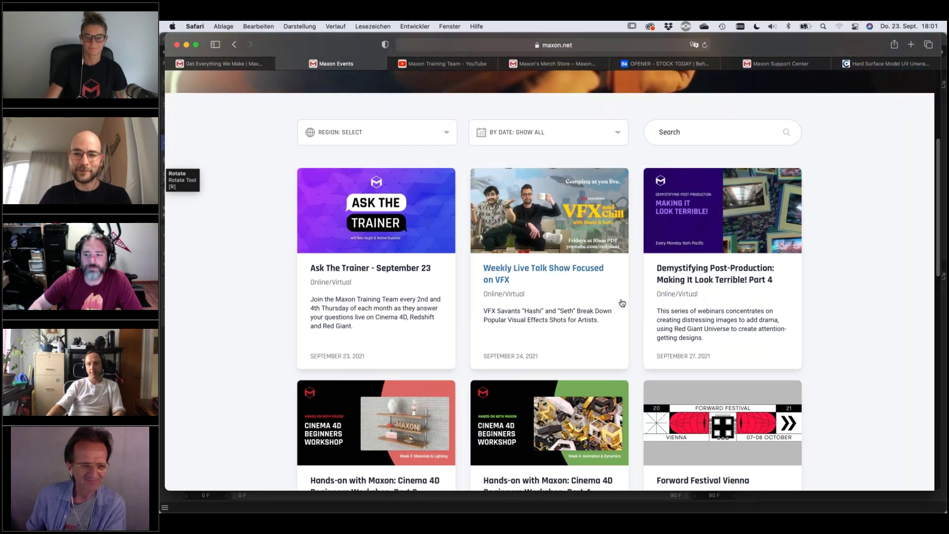
{"action": "scroll", "coordinate": [638, 306], "scroll_direction": "down", "scroll_amount": 1}
{"action": "scroll", "coordinate": [638, 307], "scroll_direction": "down", "scroll_amount": 5}
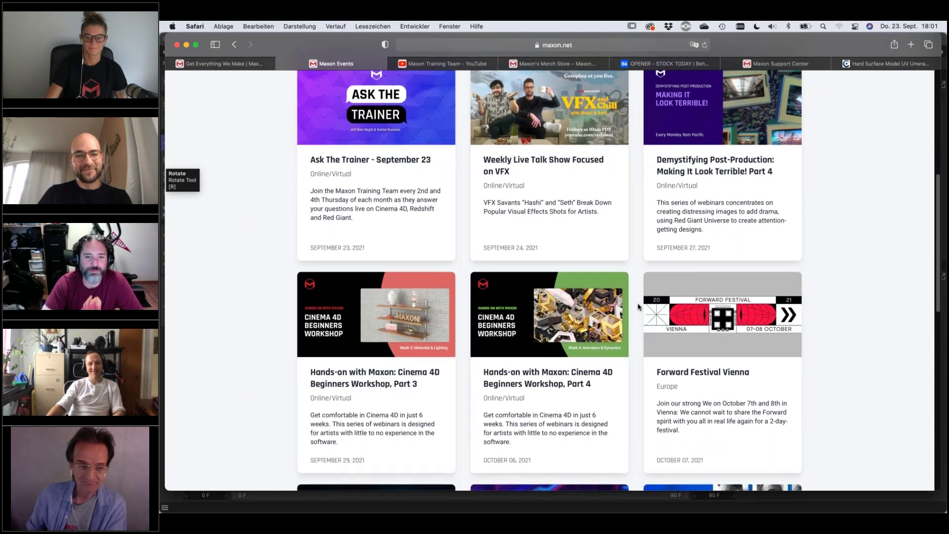
{"action": "scroll", "coordinate": [638, 306], "scroll_direction": "down", "scroll_amount": 2}
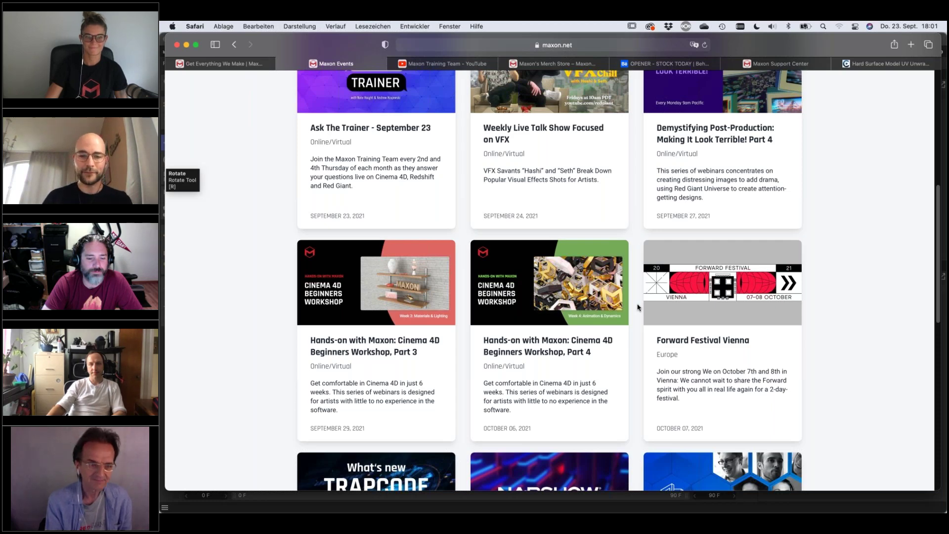
{"action": "scroll", "coordinate": [637, 307], "scroll_direction": "down", "scroll_amount": 10}
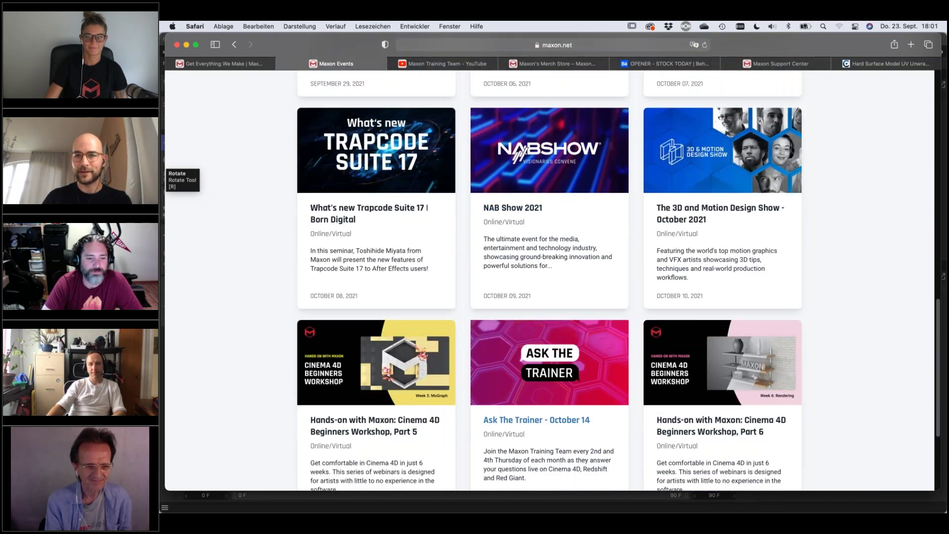
{"action": "scroll", "coordinate": [446, 132], "scroll_direction": "up", "scroll_amount": 20}
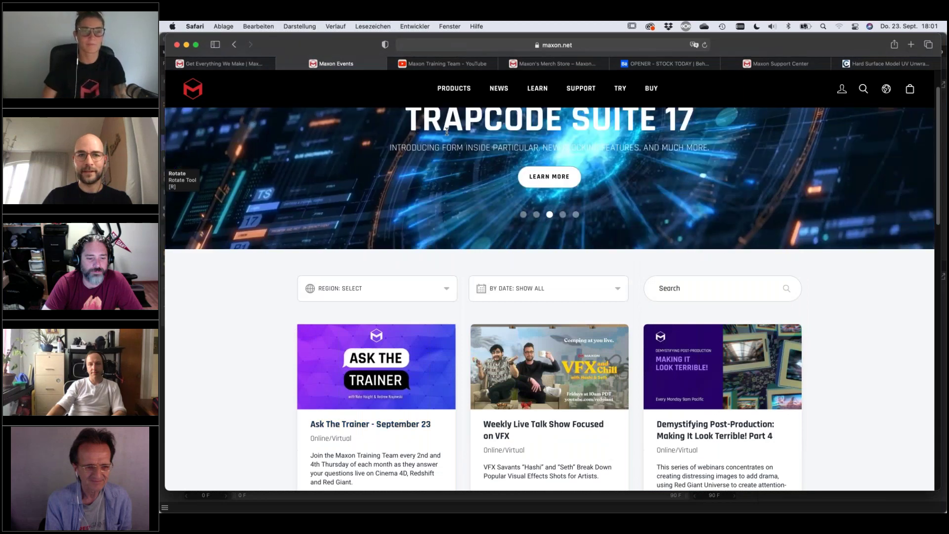
- Look through the Maxon Training Team's YouTube uploads and bring up Maxon's Merch Store page
{"action": "left_click", "coordinate": [457, 64]}
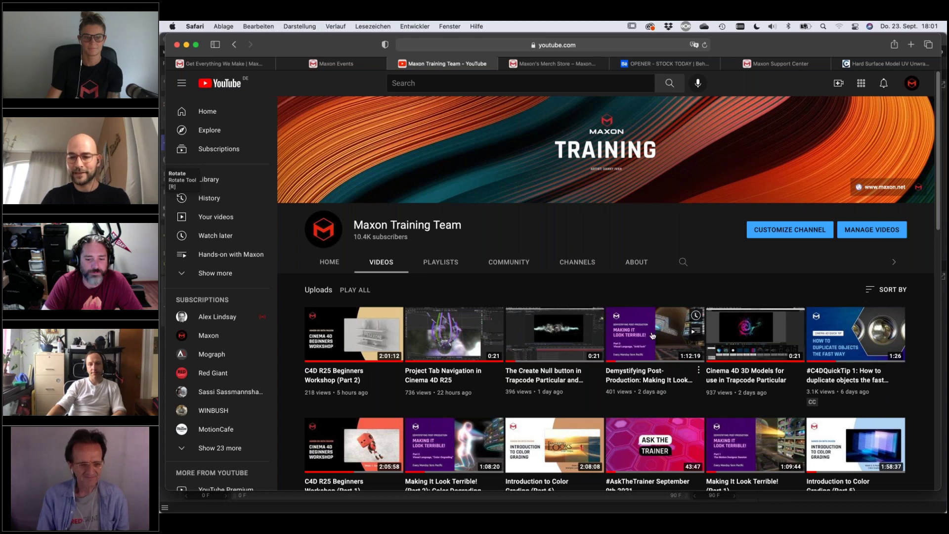
{"action": "scroll", "coordinate": [652, 336], "scroll_direction": "down", "scroll_amount": 1}
{"action": "scroll", "coordinate": [714, 343], "scroll_direction": "down", "scroll_amount": 4}
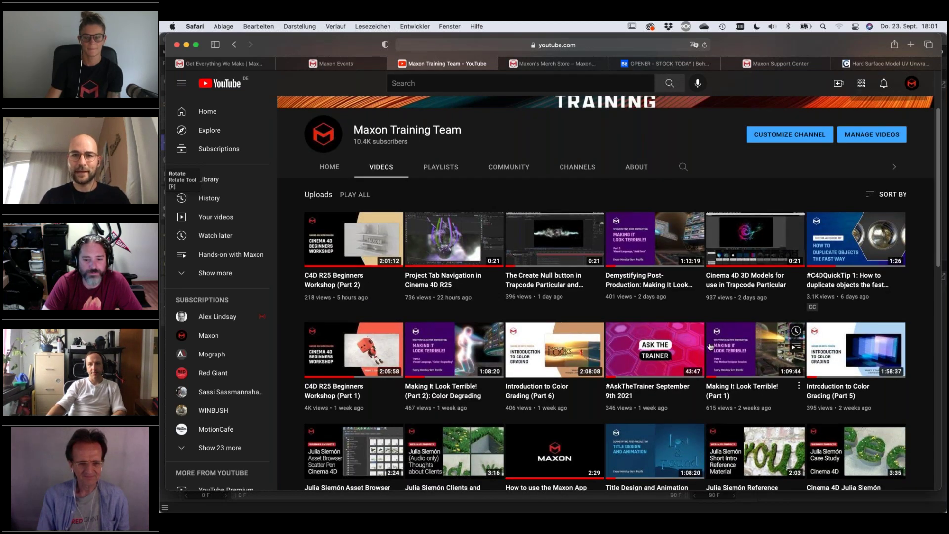
{"action": "scroll", "coordinate": [611, 288], "scroll_direction": "up", "scroll_amount": 4}
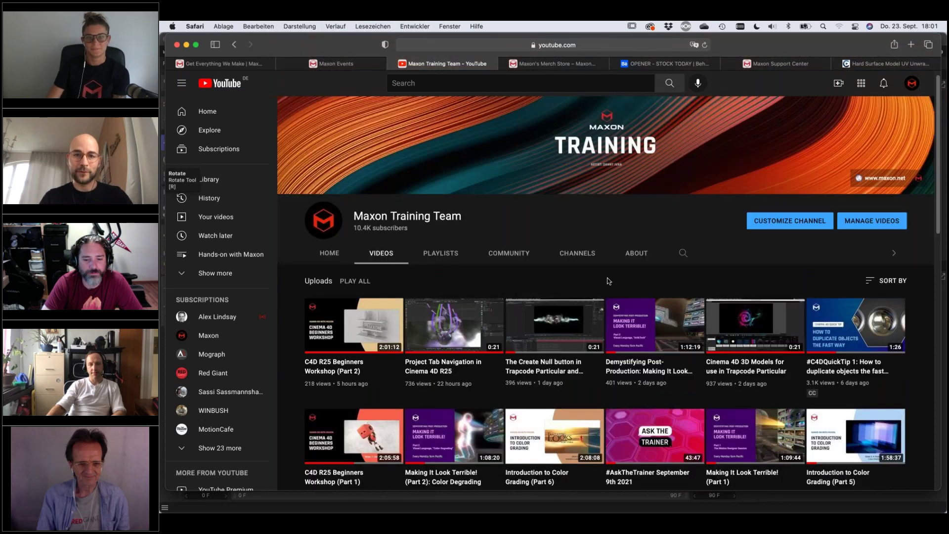
{"action": "left_click", "coordinate": [551, 65]}
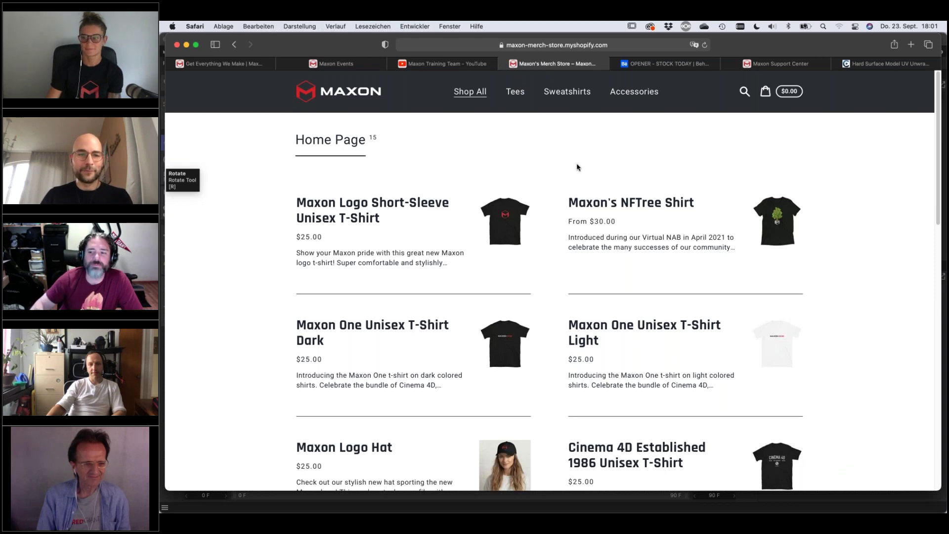